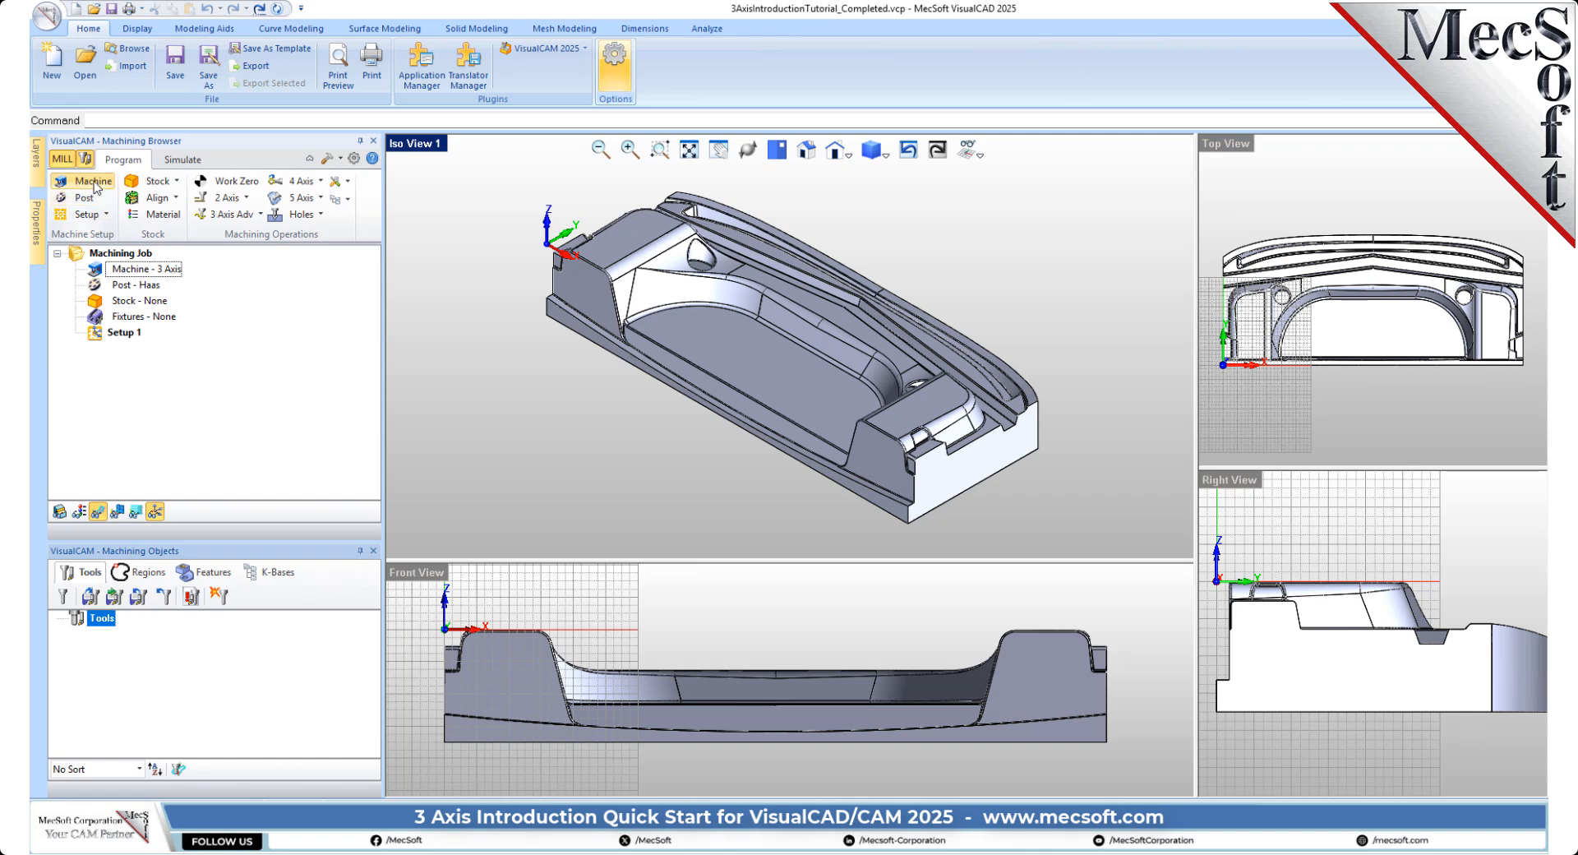
Define the machine tool manually as a 3 Axis machine
{"action": "left_click", "coordinate": [95, 184]}
{"action": "left_click_drag", "start_coordinate": [176, 164], "coordinate": [339, 172]}
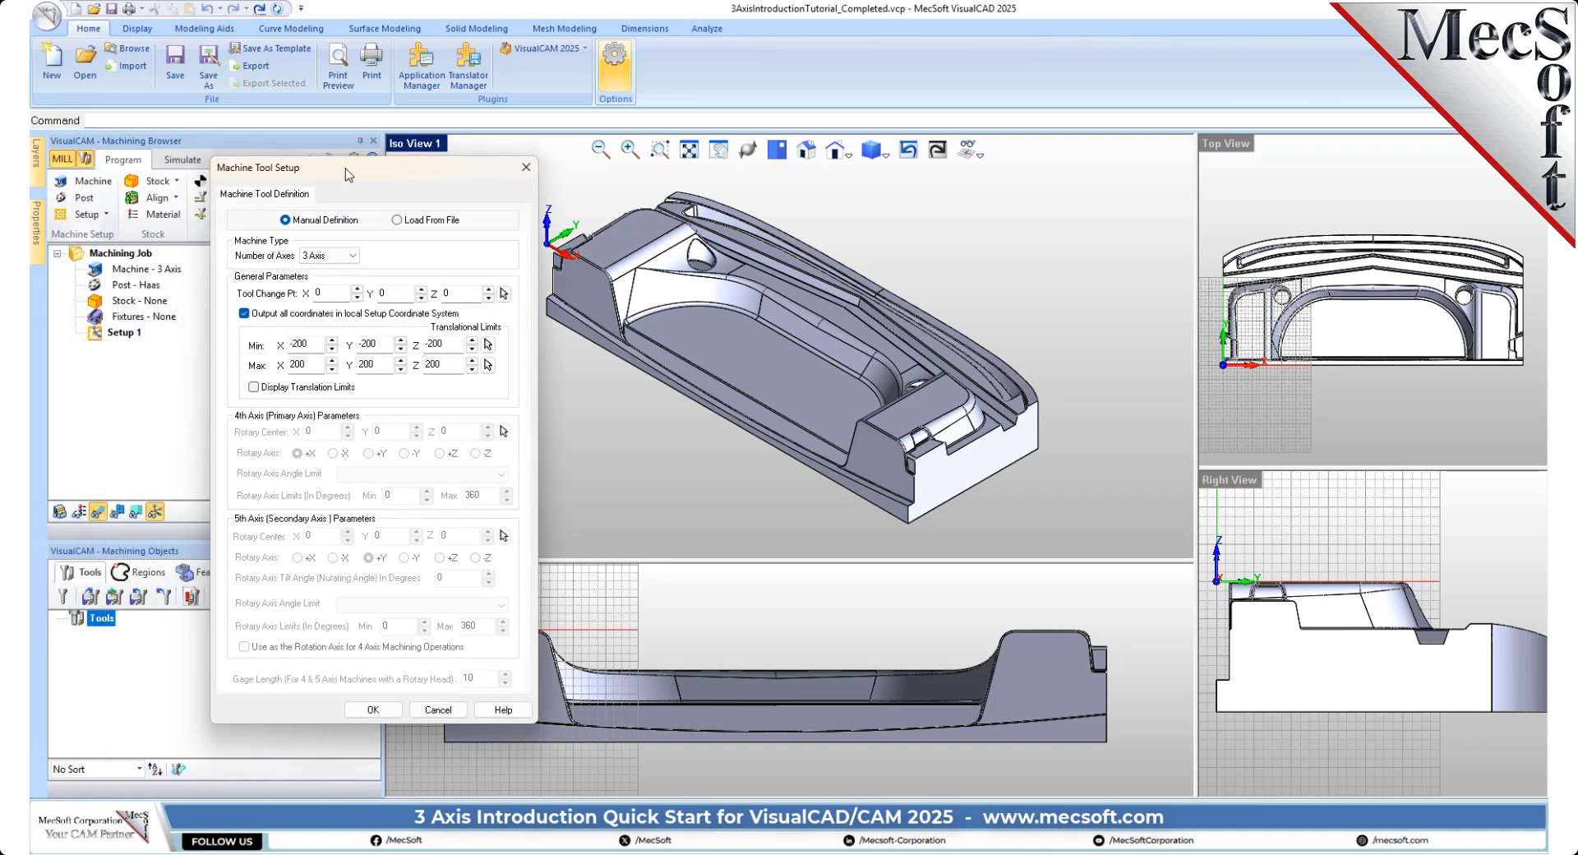
{"action": "left_click", "coordinate": [355, 257]}
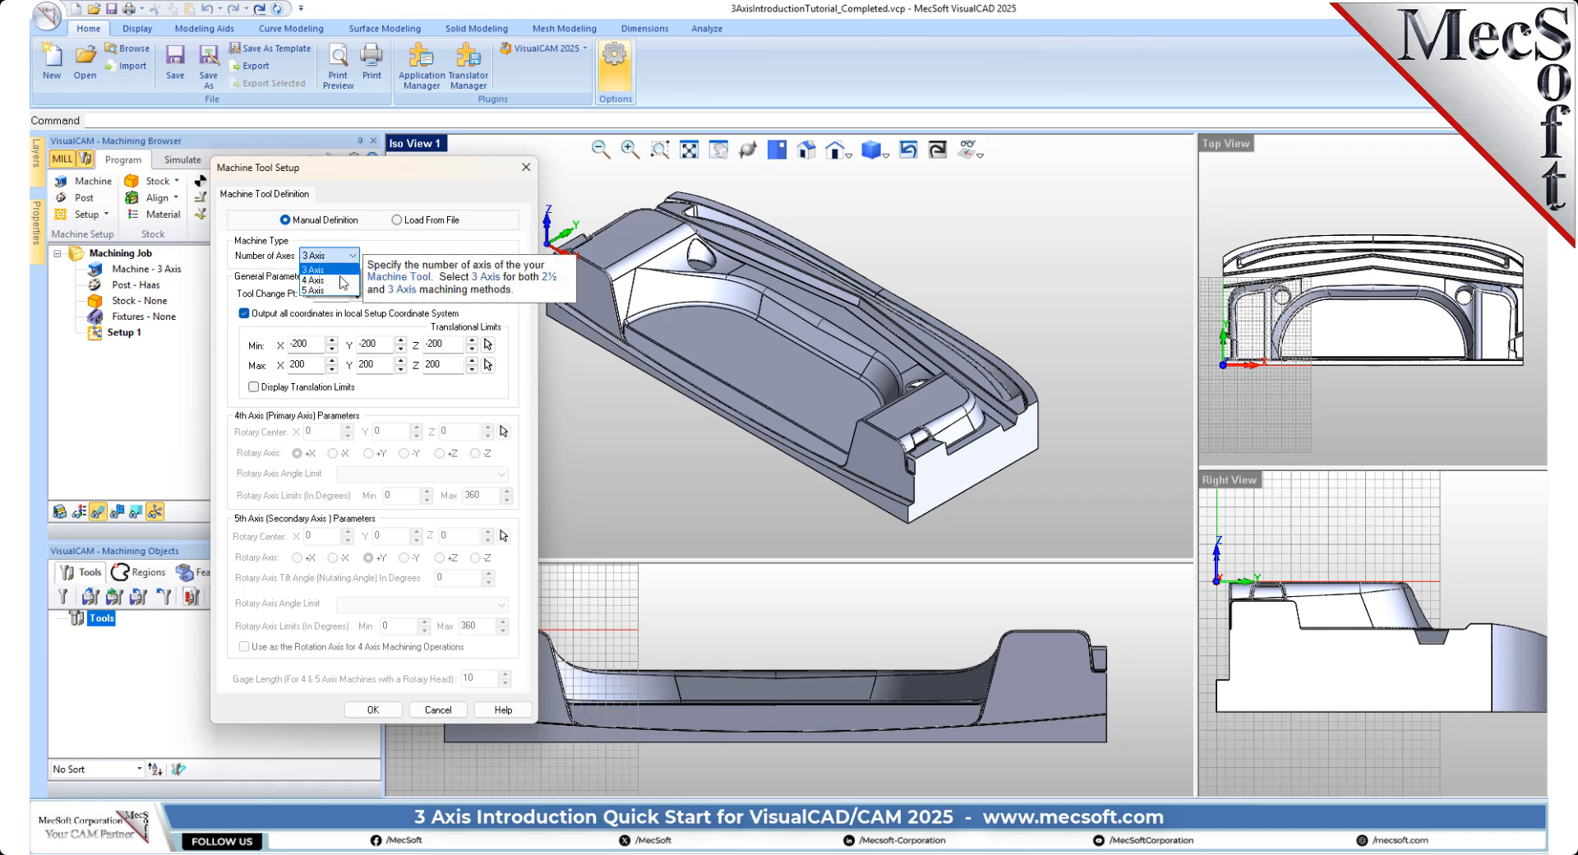
{"action": "left_click", "coordinate": [328, 265]}
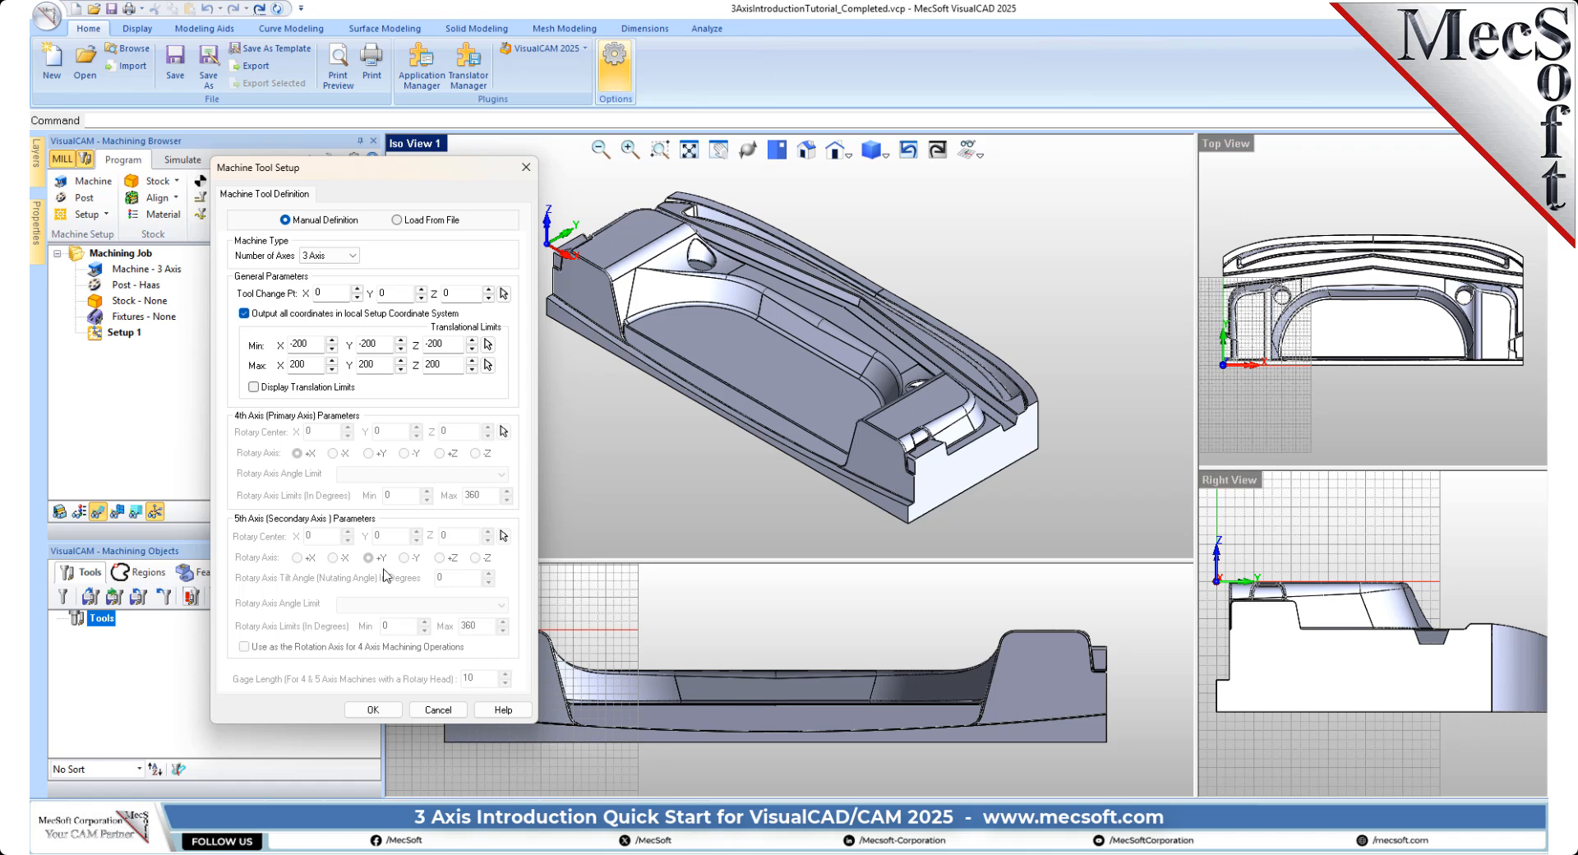
{"action": "left_click", "coordinate": [372, 710]}
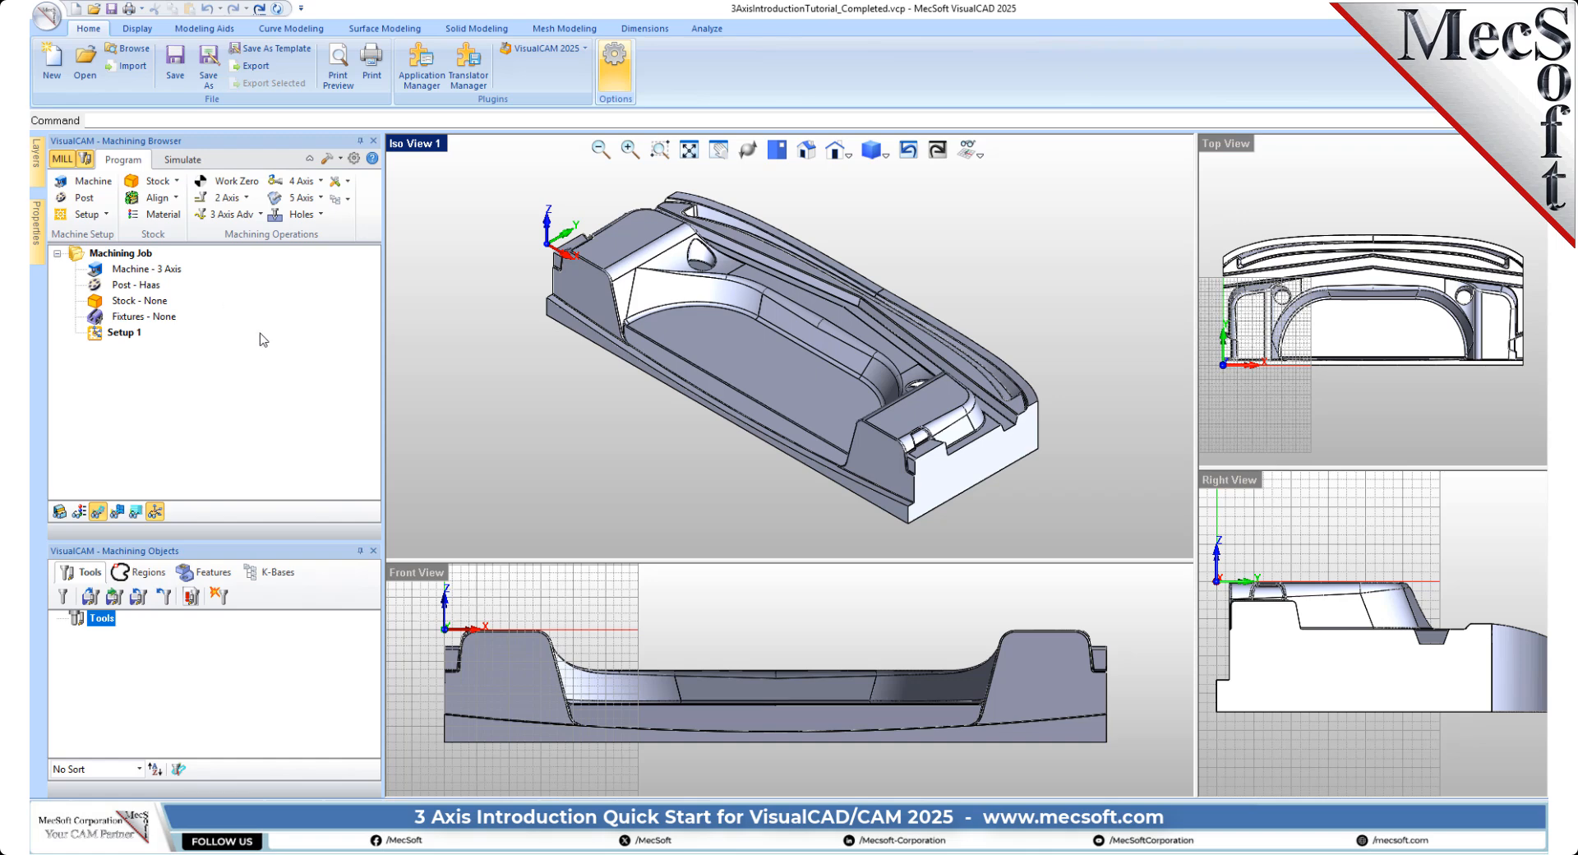
Select the Haas legacy post-processor for the machining job
{"action": "left_click", "coordinate": [85, 200]}
{"action": "left_click_drag", "start_coordinate": [187, 165], "coordinate": [290, 182]}
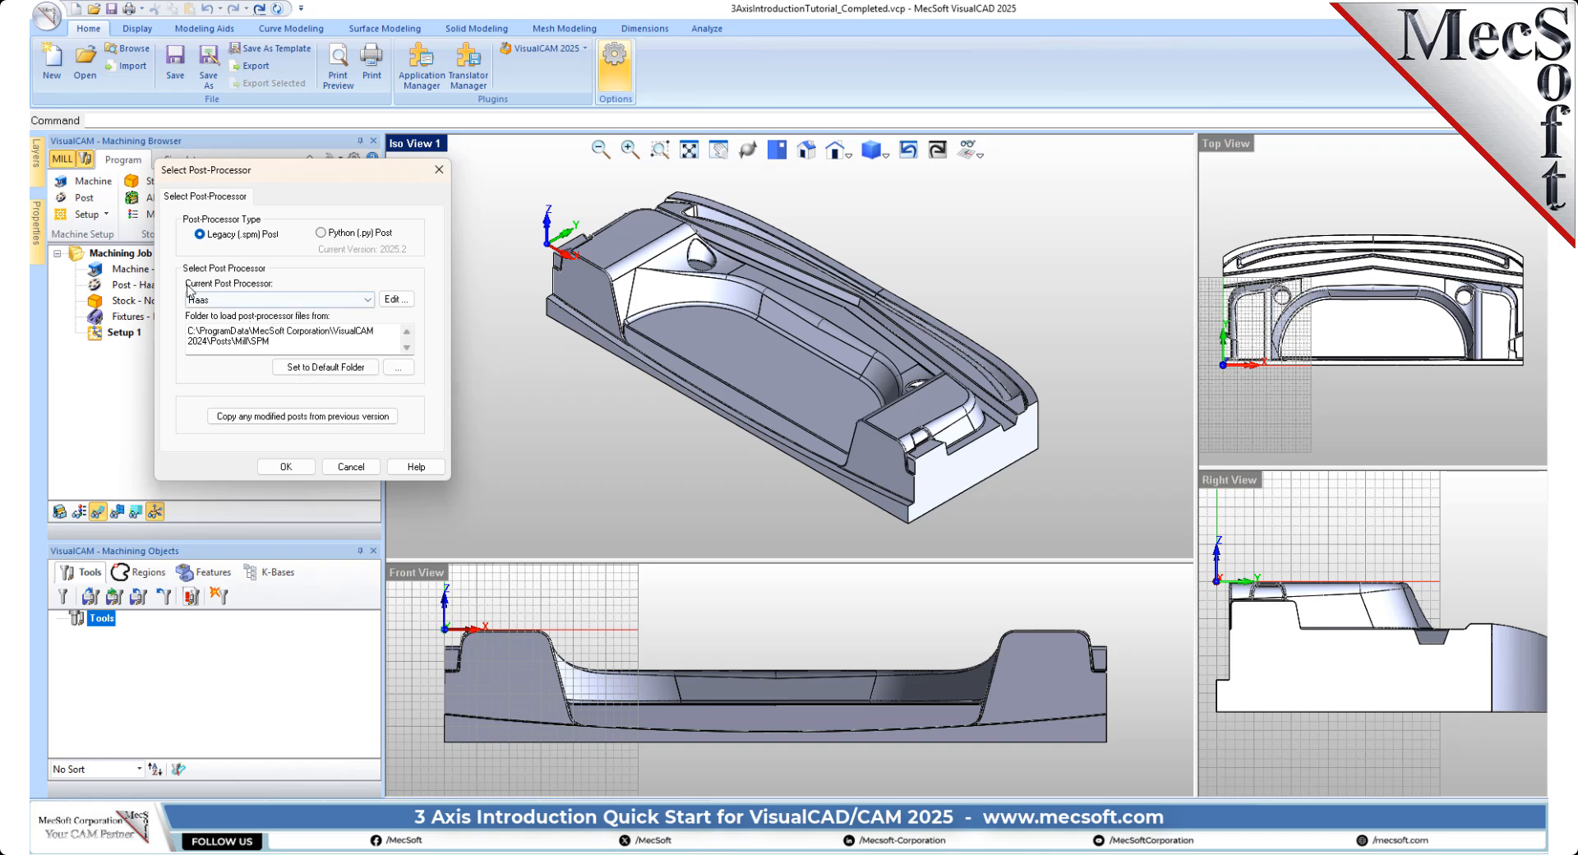
{"action": "left_click", "coordinate": [368, 301]}
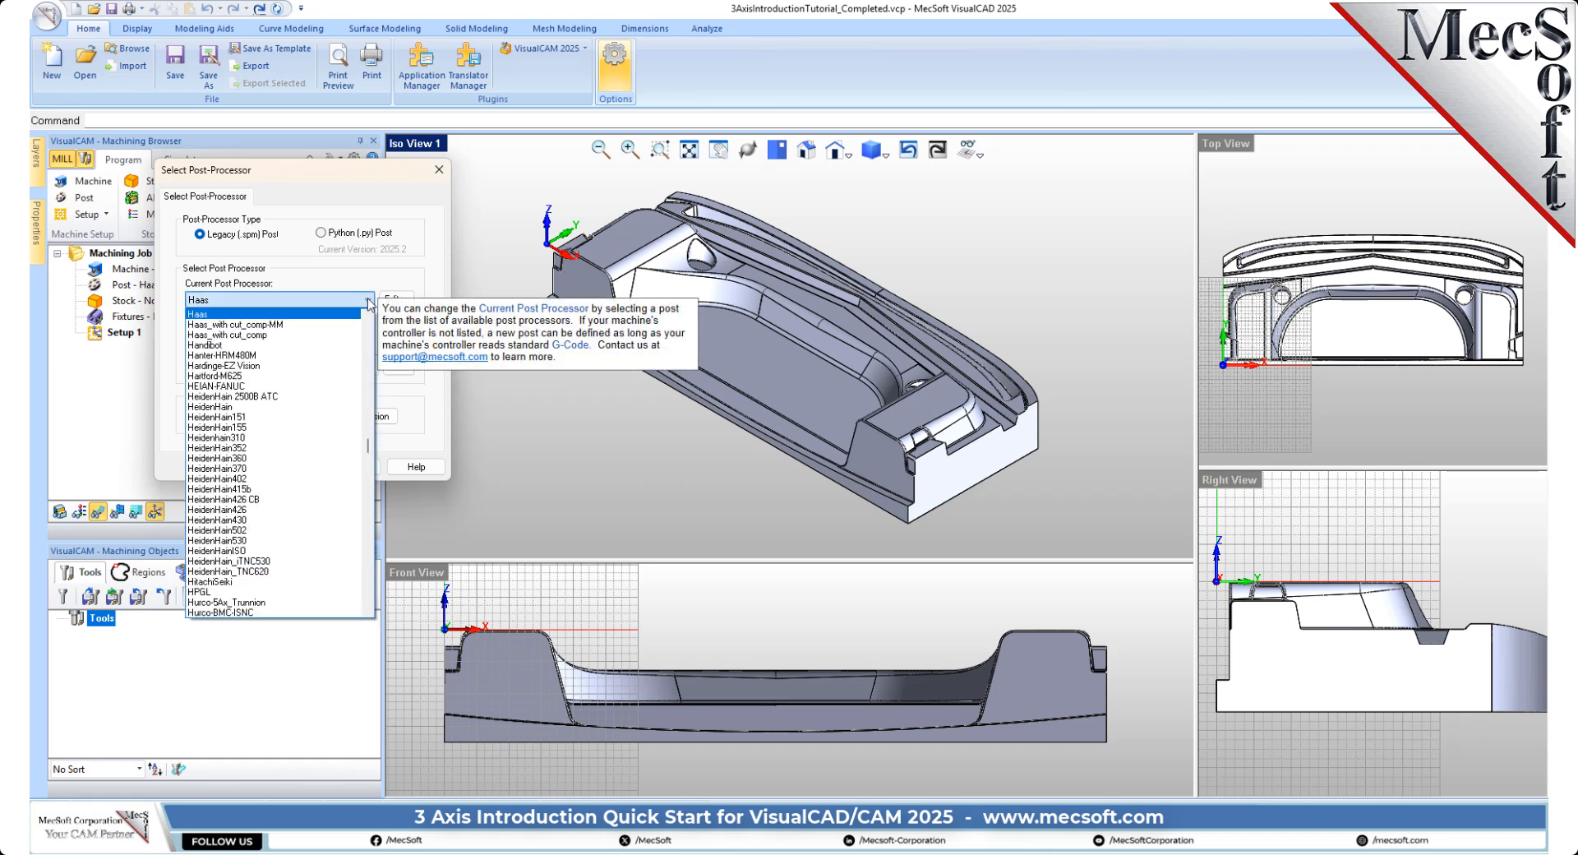
{"action": "left_click", "coordinate": [224, 319]}
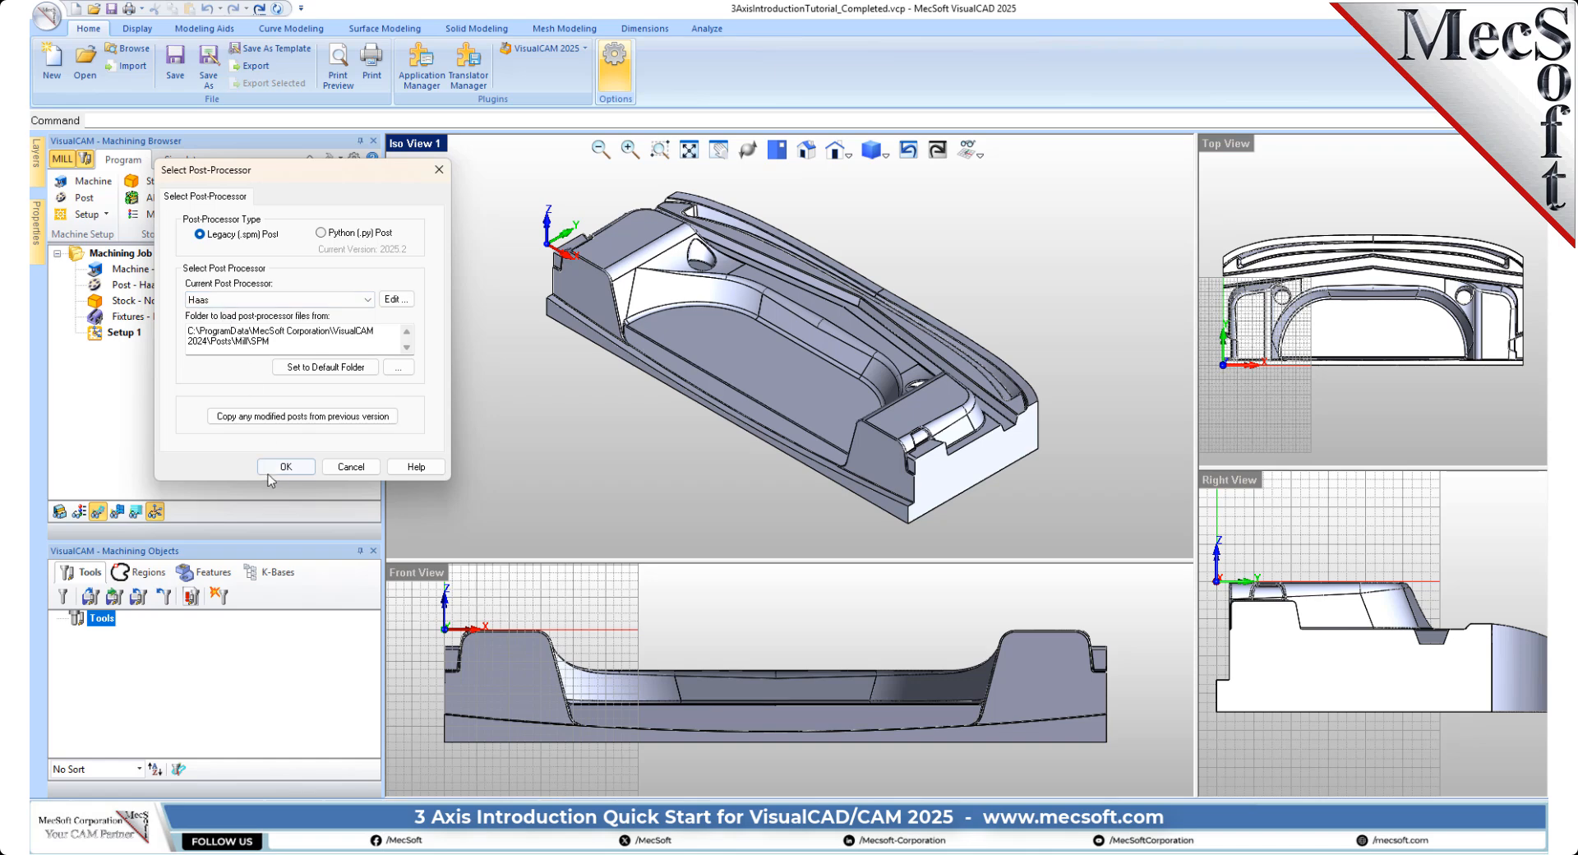
{"action": "left_click", "coordinate": [286, 466]}
Set the posted file extension to .nc in the post-processor preferences
{"action": "left_click", "coordinate": [354, 157]}
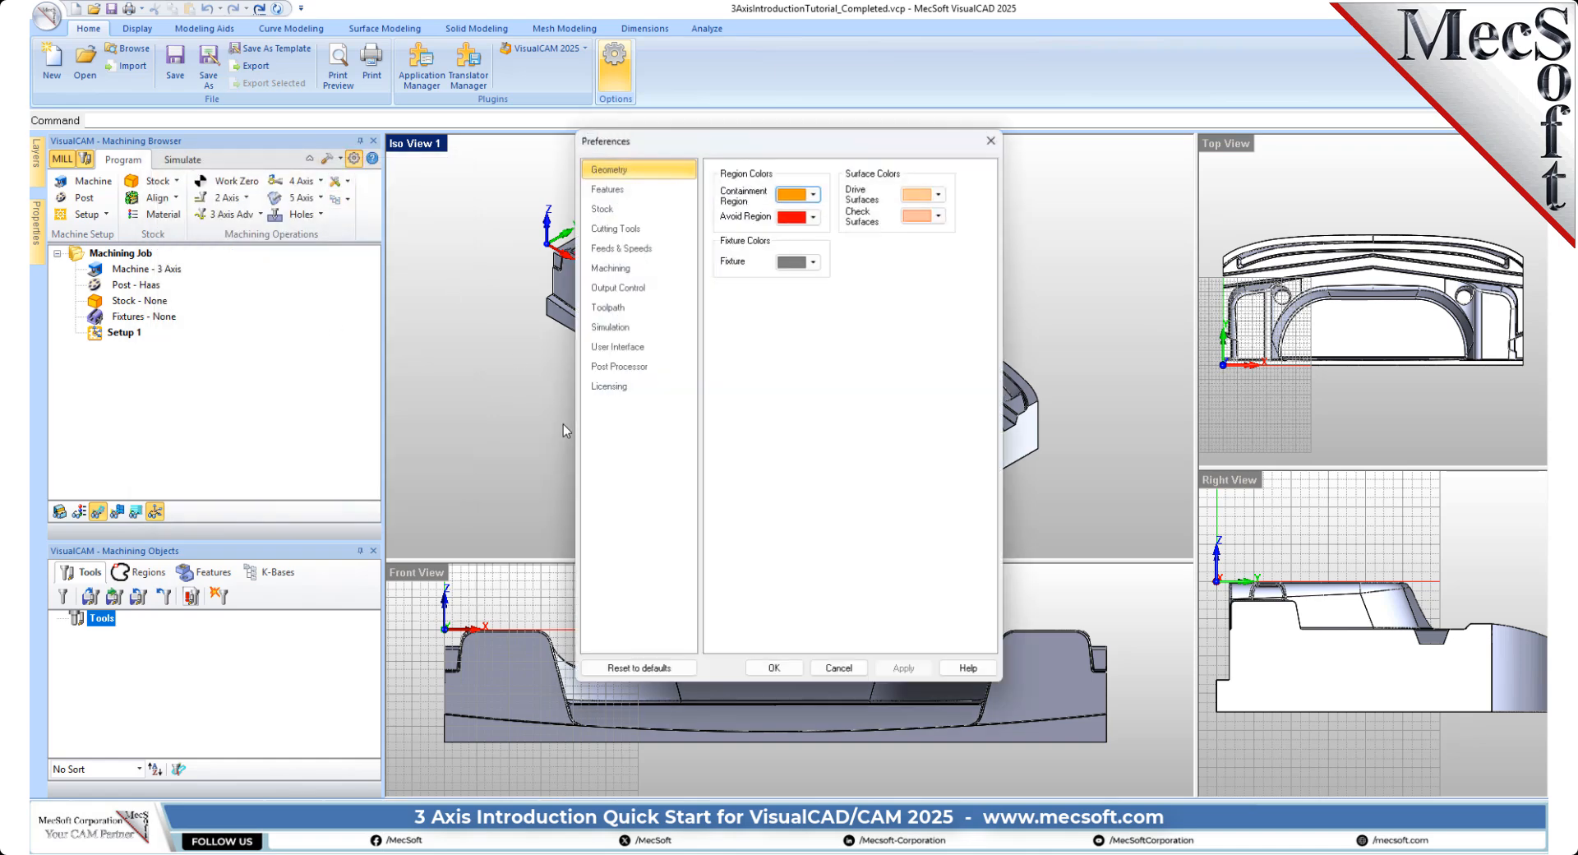
{"action": "left_click", "coordinate": [693, 372]}
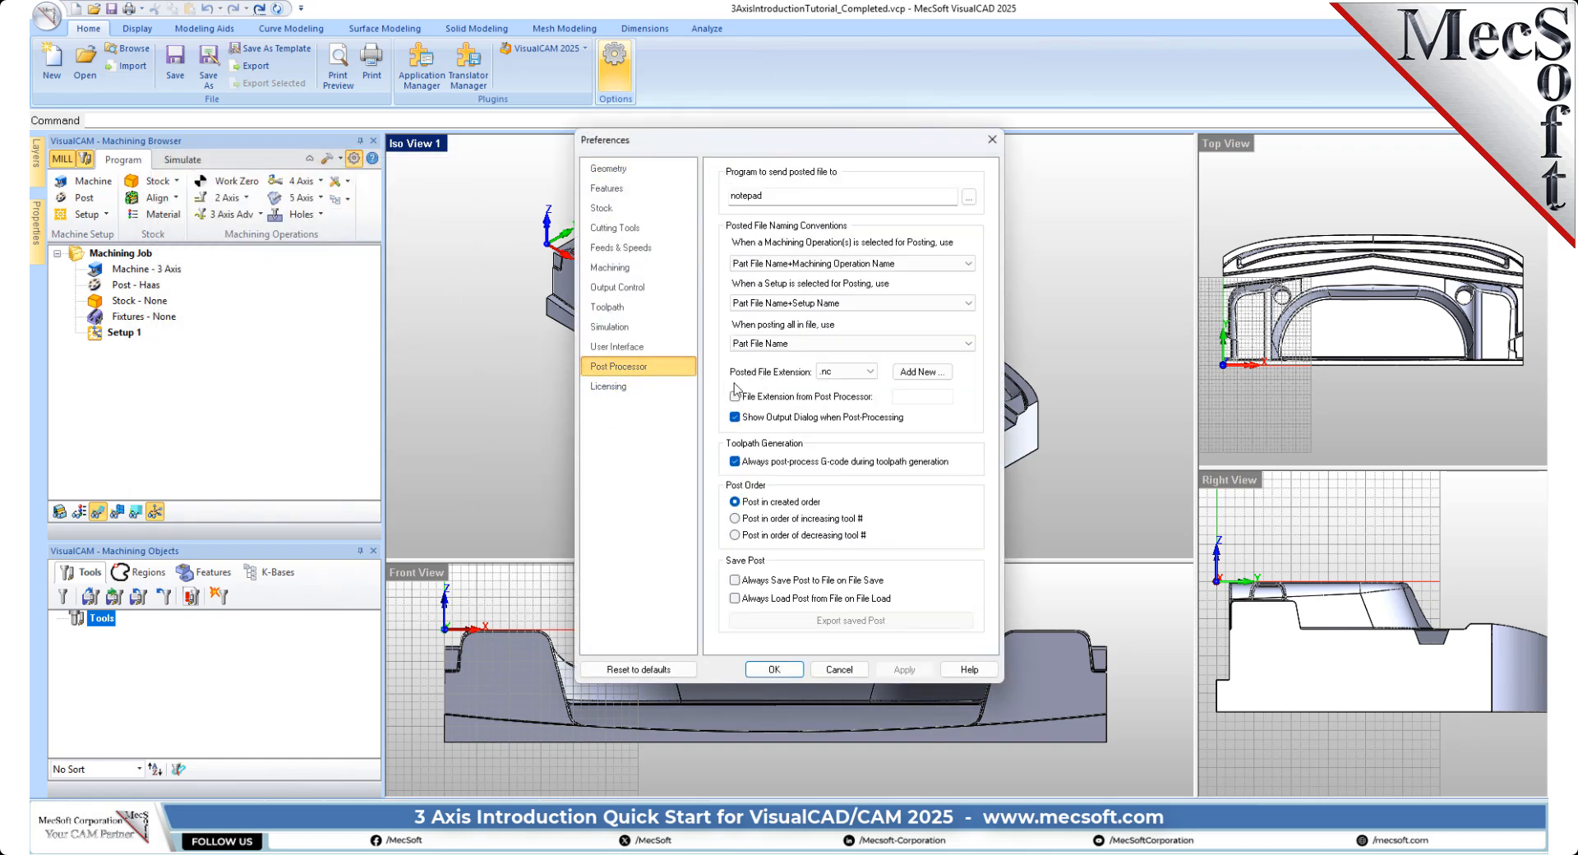
{"action": "left_click", "coordinate": [863, 373]}
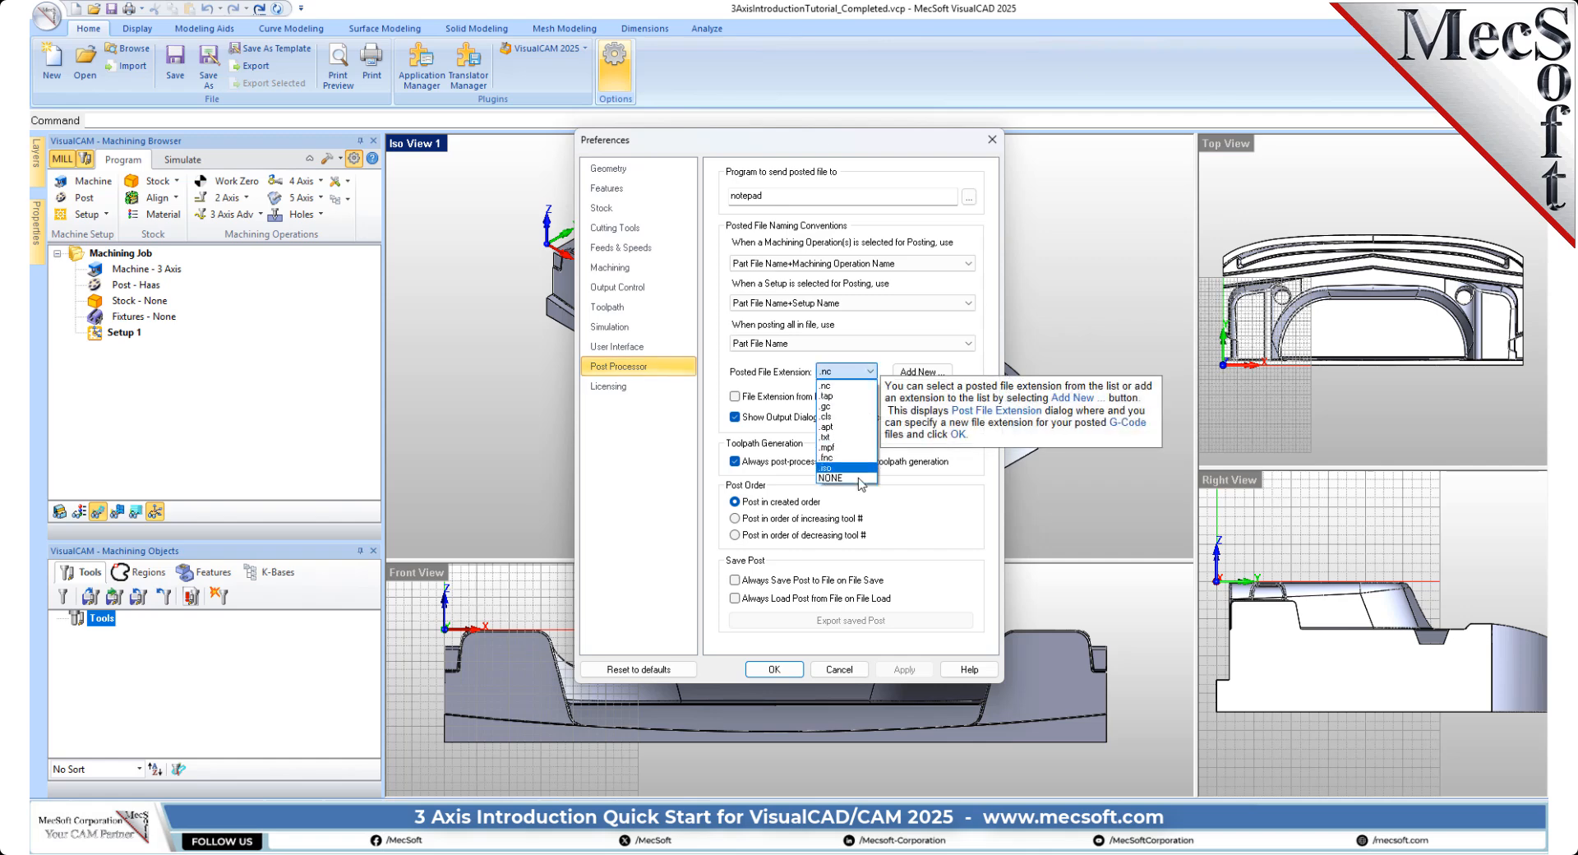
{"action": "left_click", "coordinate": [839, 386]}
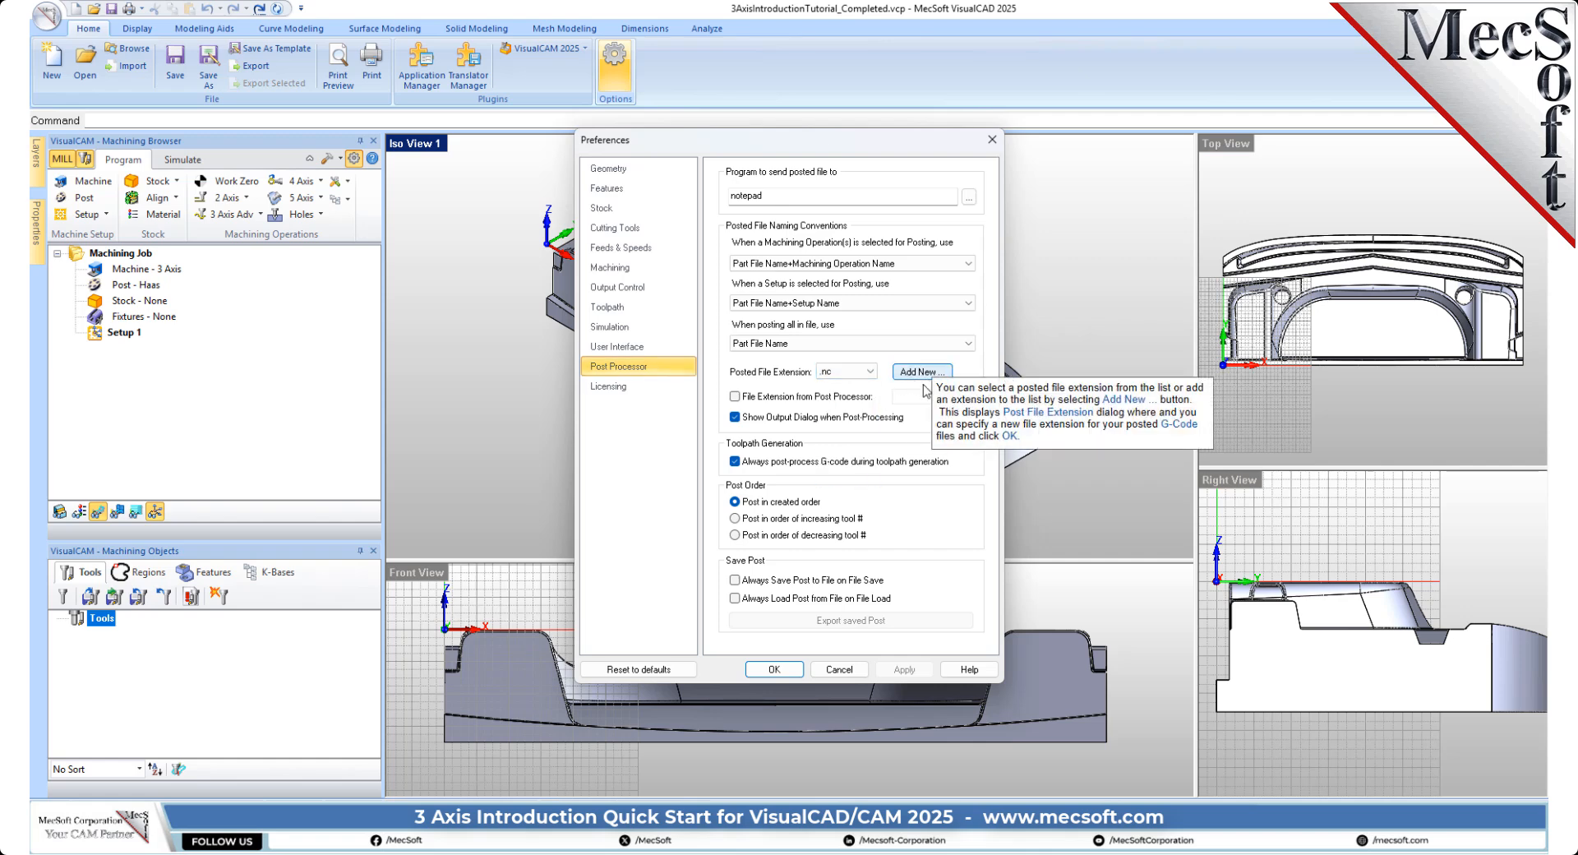
{"action": "left_click", "coordinate": [775, 668]}
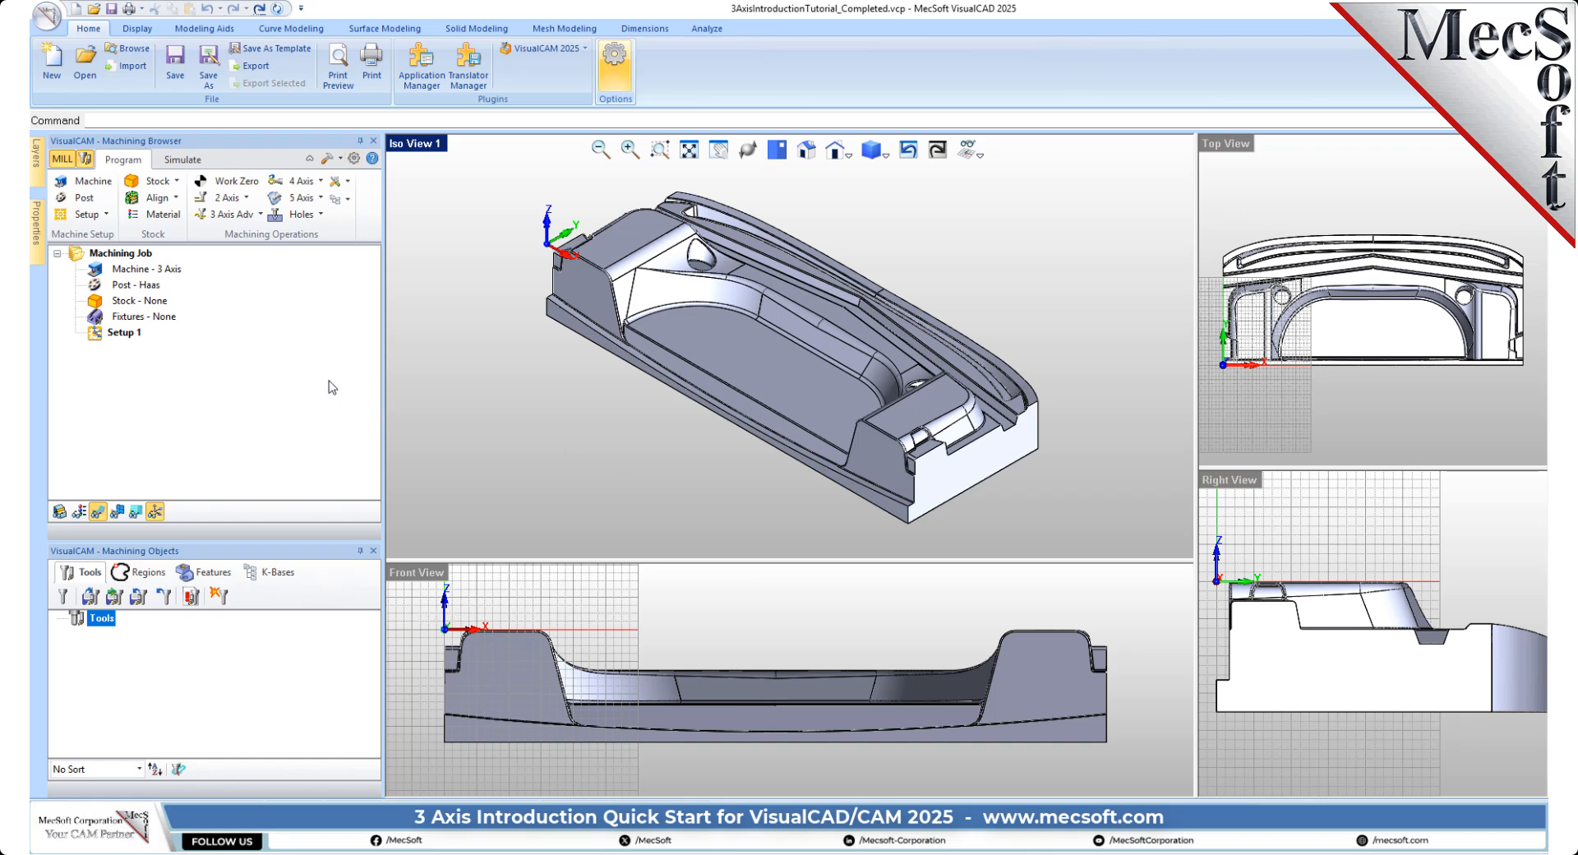
{"action": "left_click", "coordinate": [152, 285]}
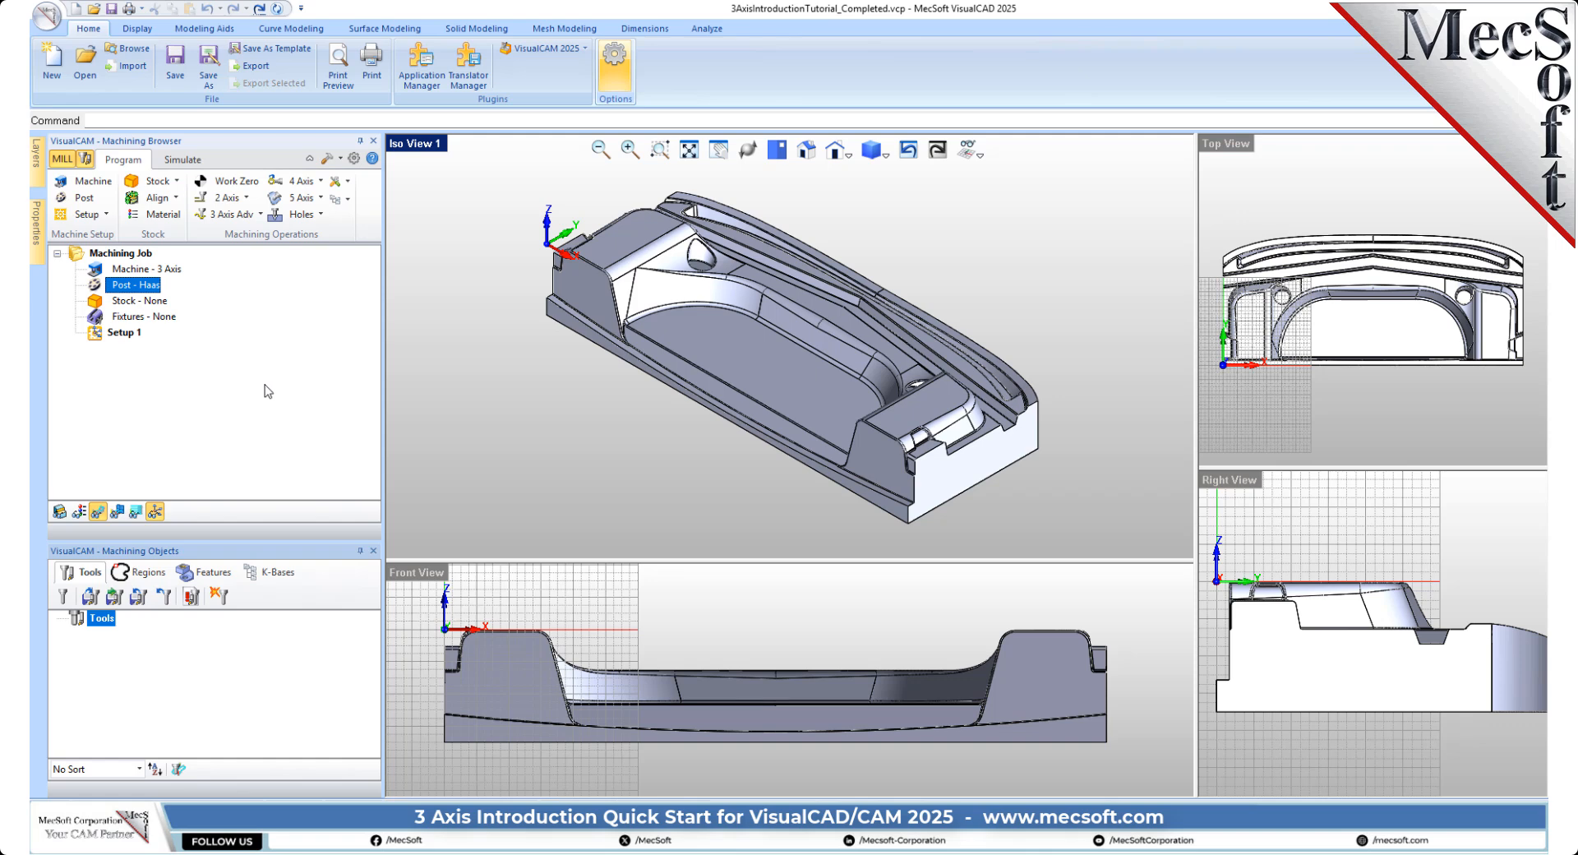
Select Setup 1 and hide the grid and the world coordinate system labels in the Front view
{"action": "left_click", "coordinate": [98, 333]}
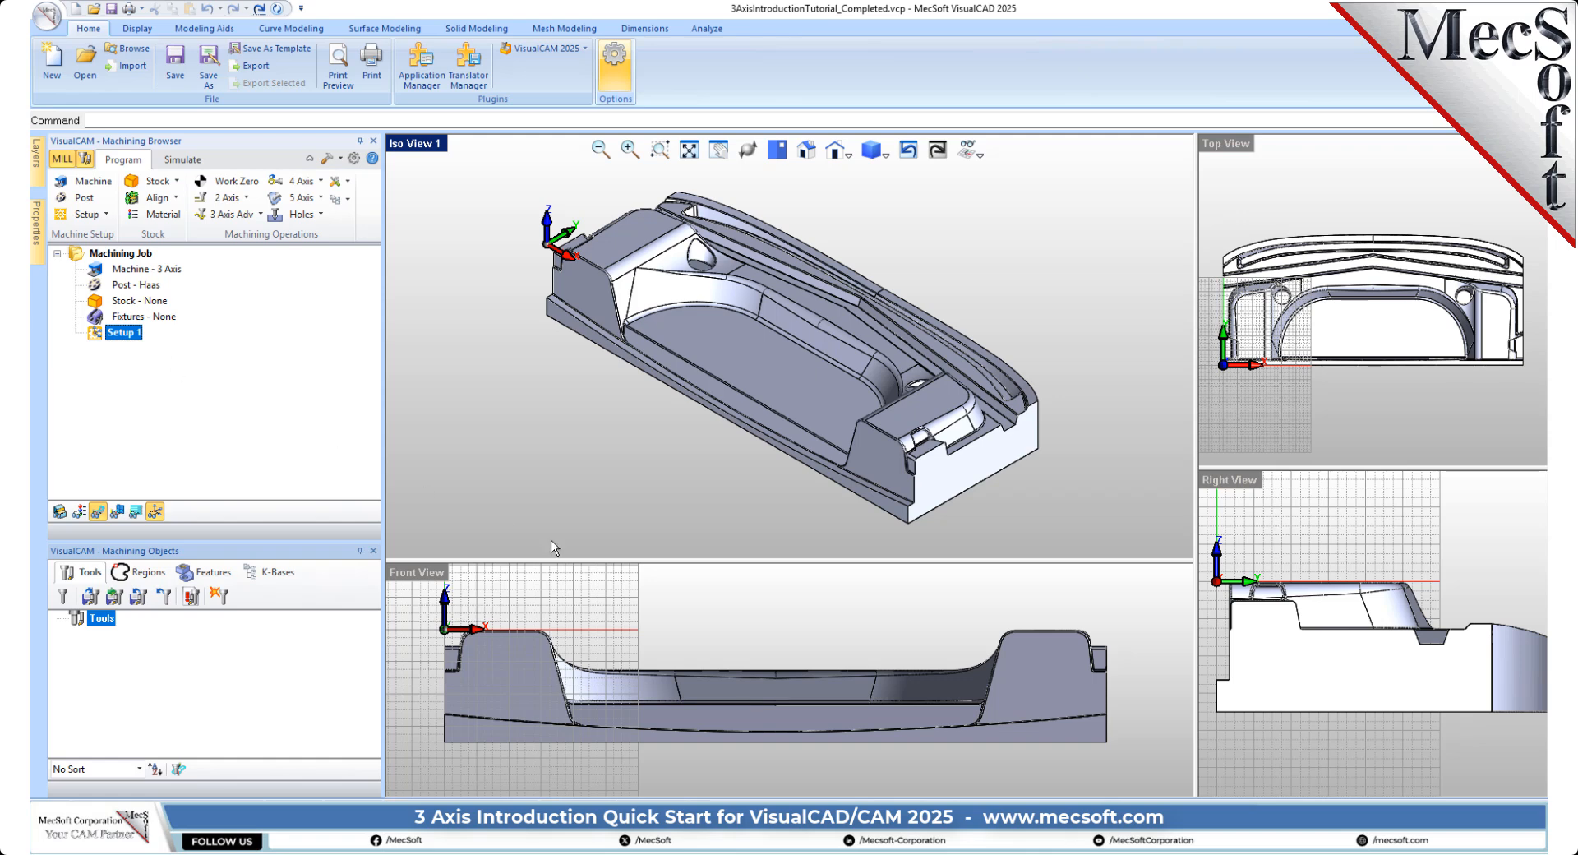
{"action": "left_click", "coordinate": [727, 612]}
{"action": "left_click", "coordinate": [981, 581]}
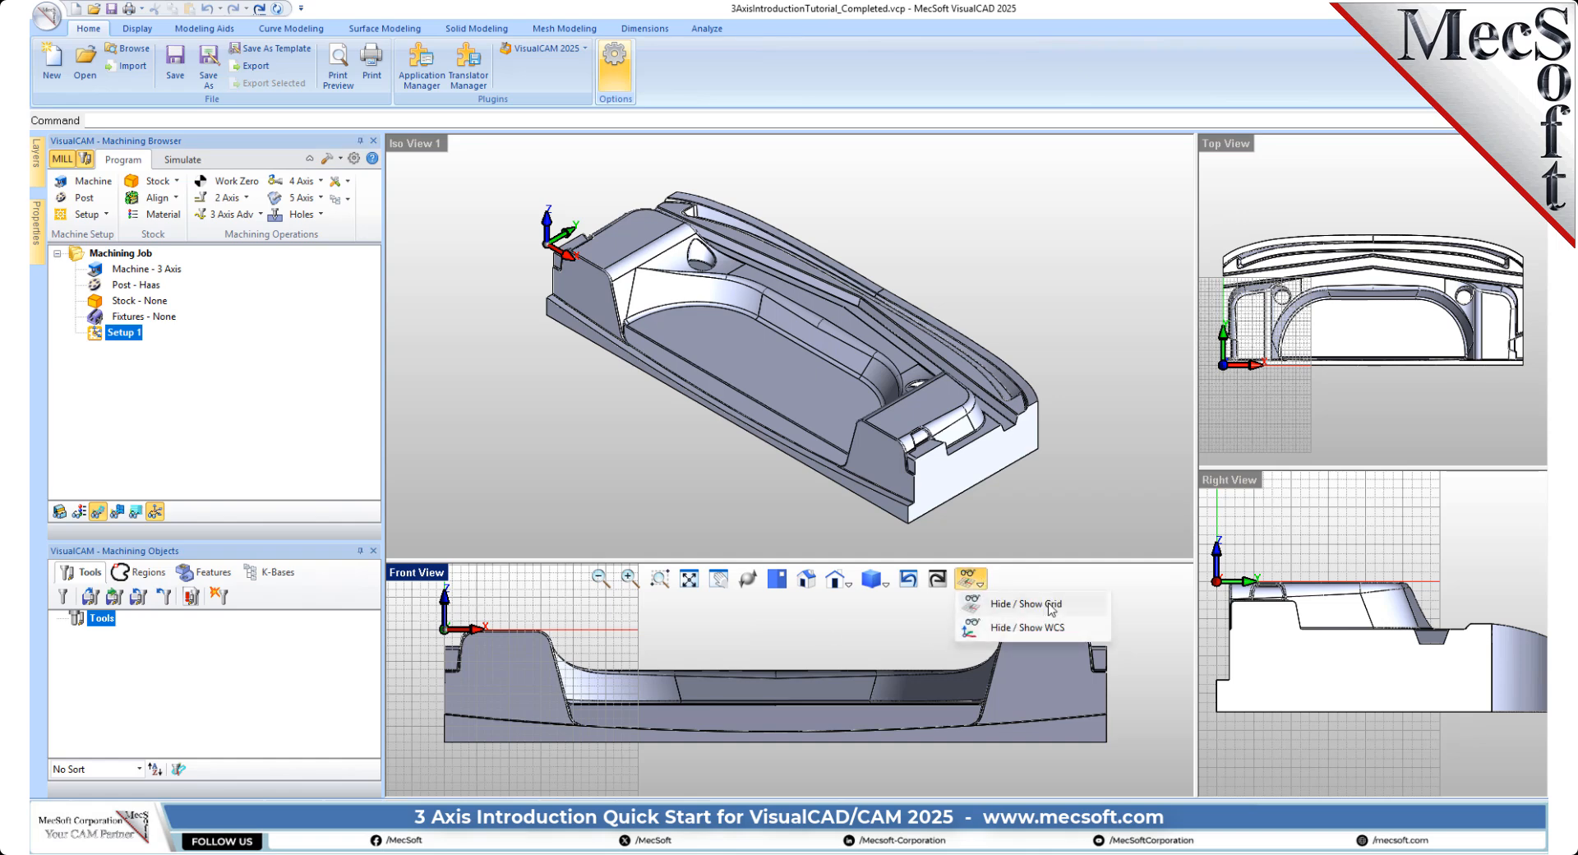
{"action": "left_click", "coordinate": [1024, 604]}
{"action": "left_click", "coordinate": [984, 588]}
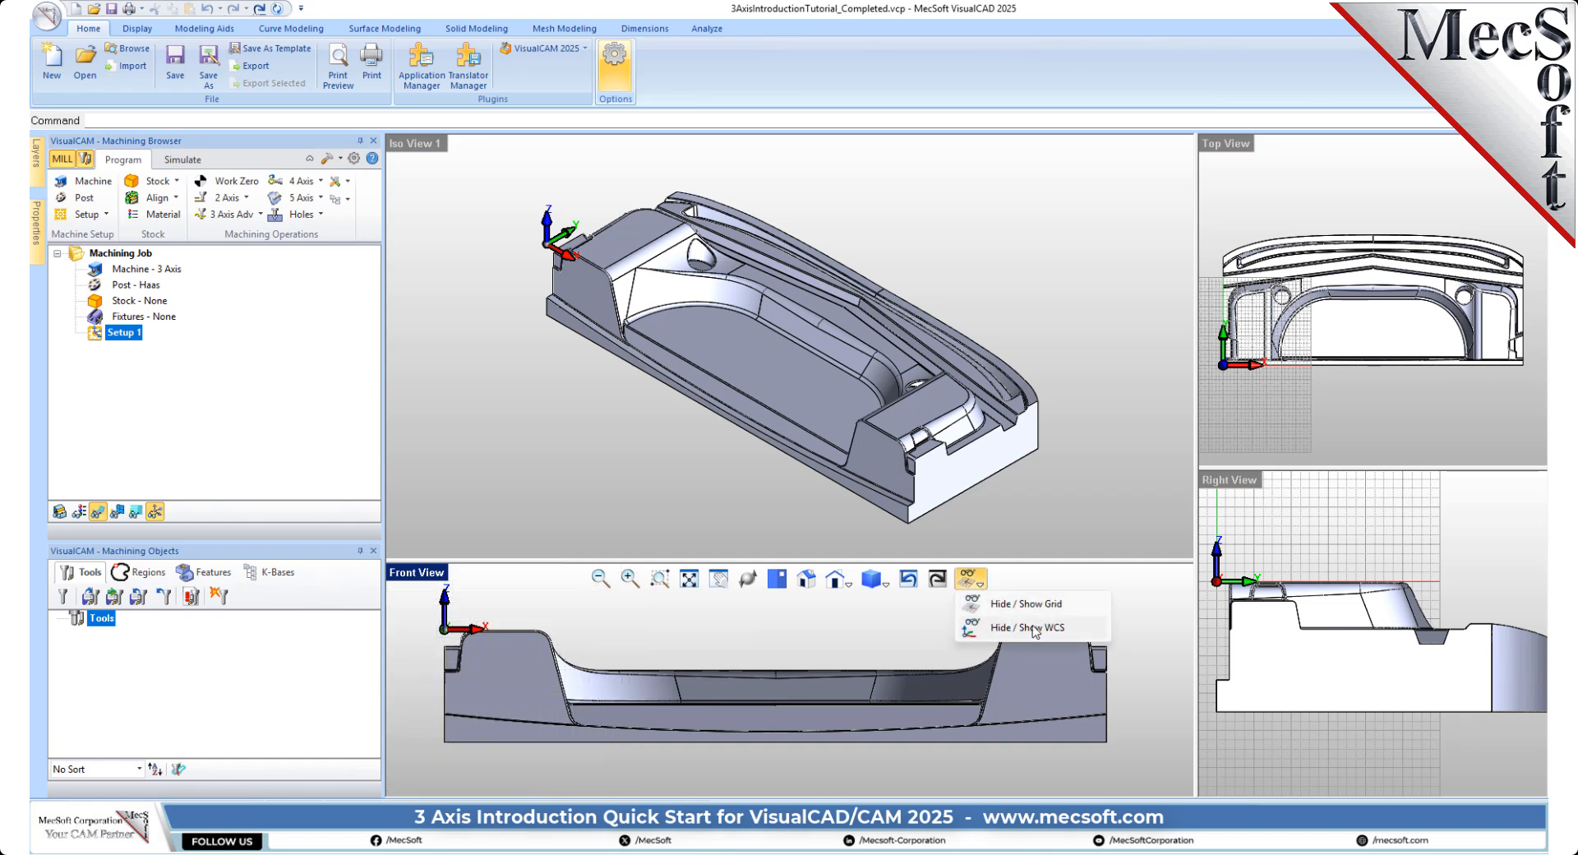
{"action": "left_click", "coordinate": [1035, 631]}
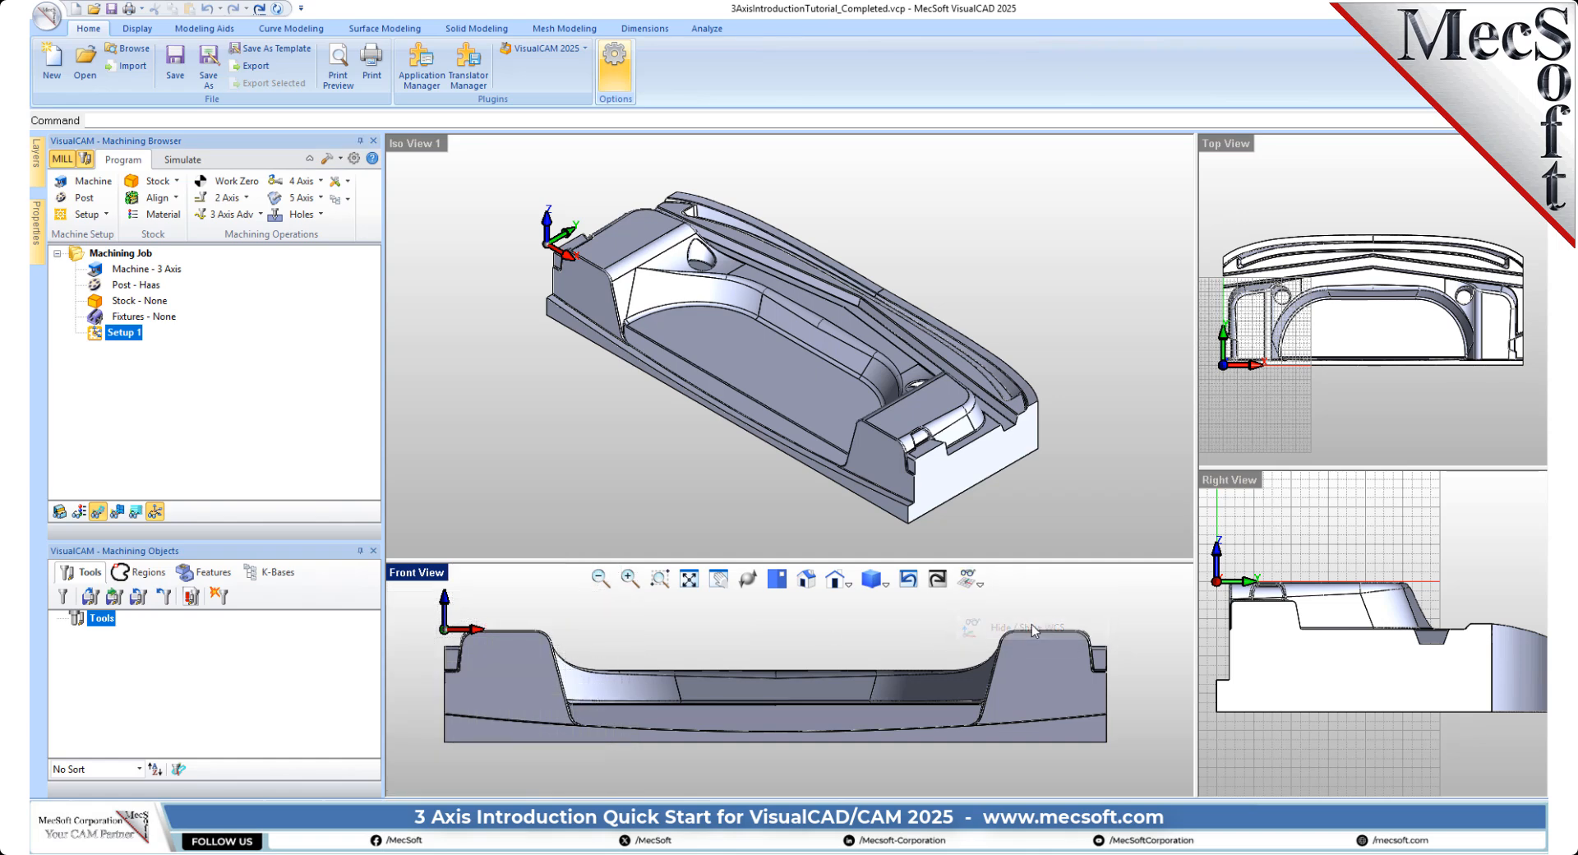
Hide the world coordinate system display in the Iso view
{"action": "left_click", "coordinate": [994, 265]}
{"action": "left_click", "coordinate": [978, 156]}
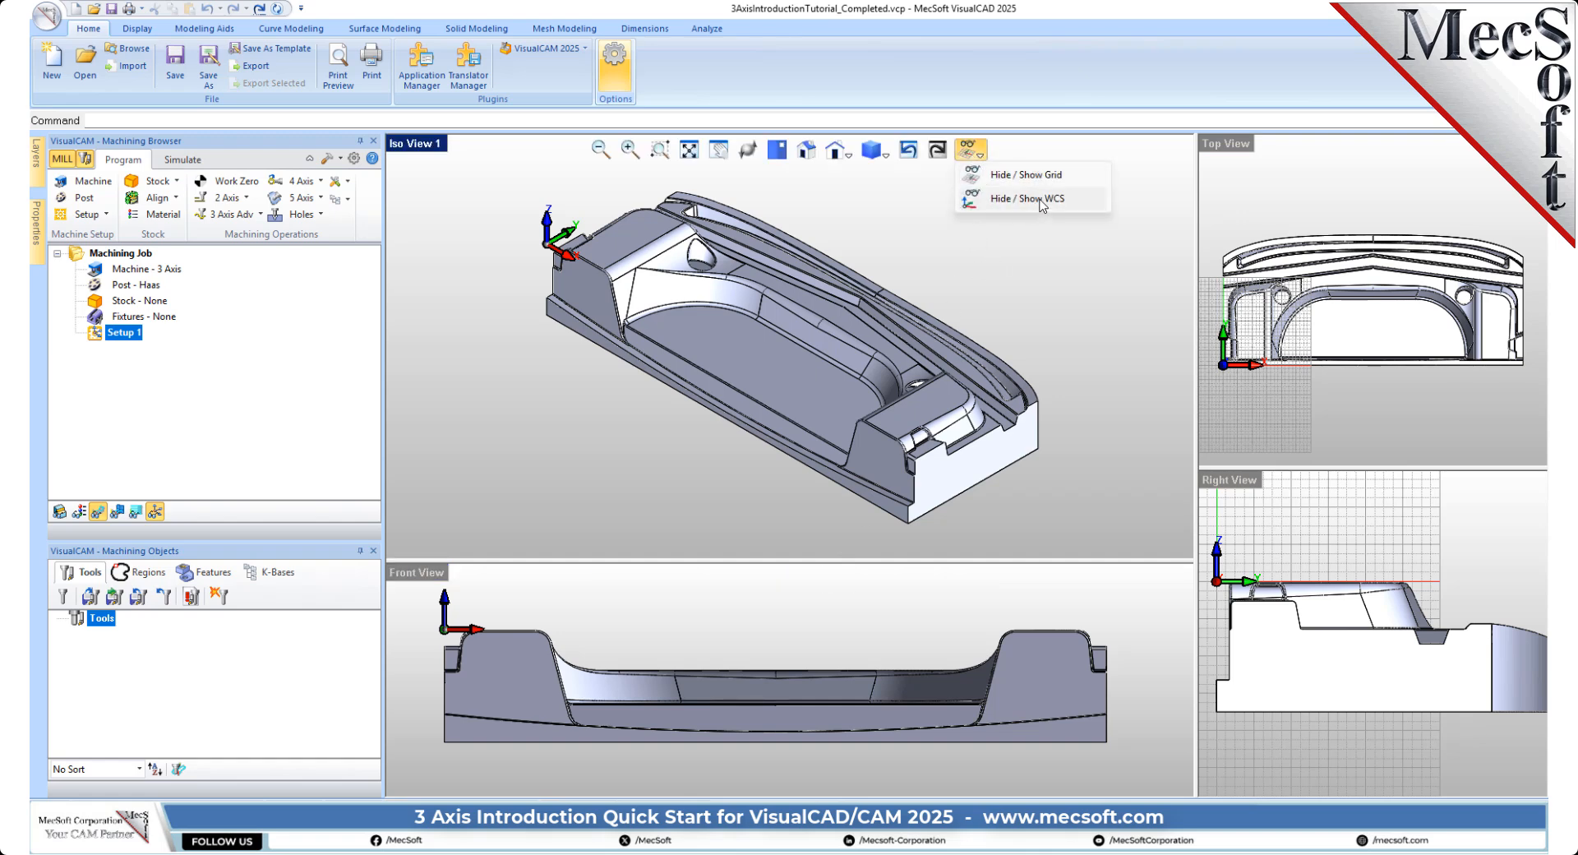
{"action": "left_click", "coordinate": [1040, 200]}
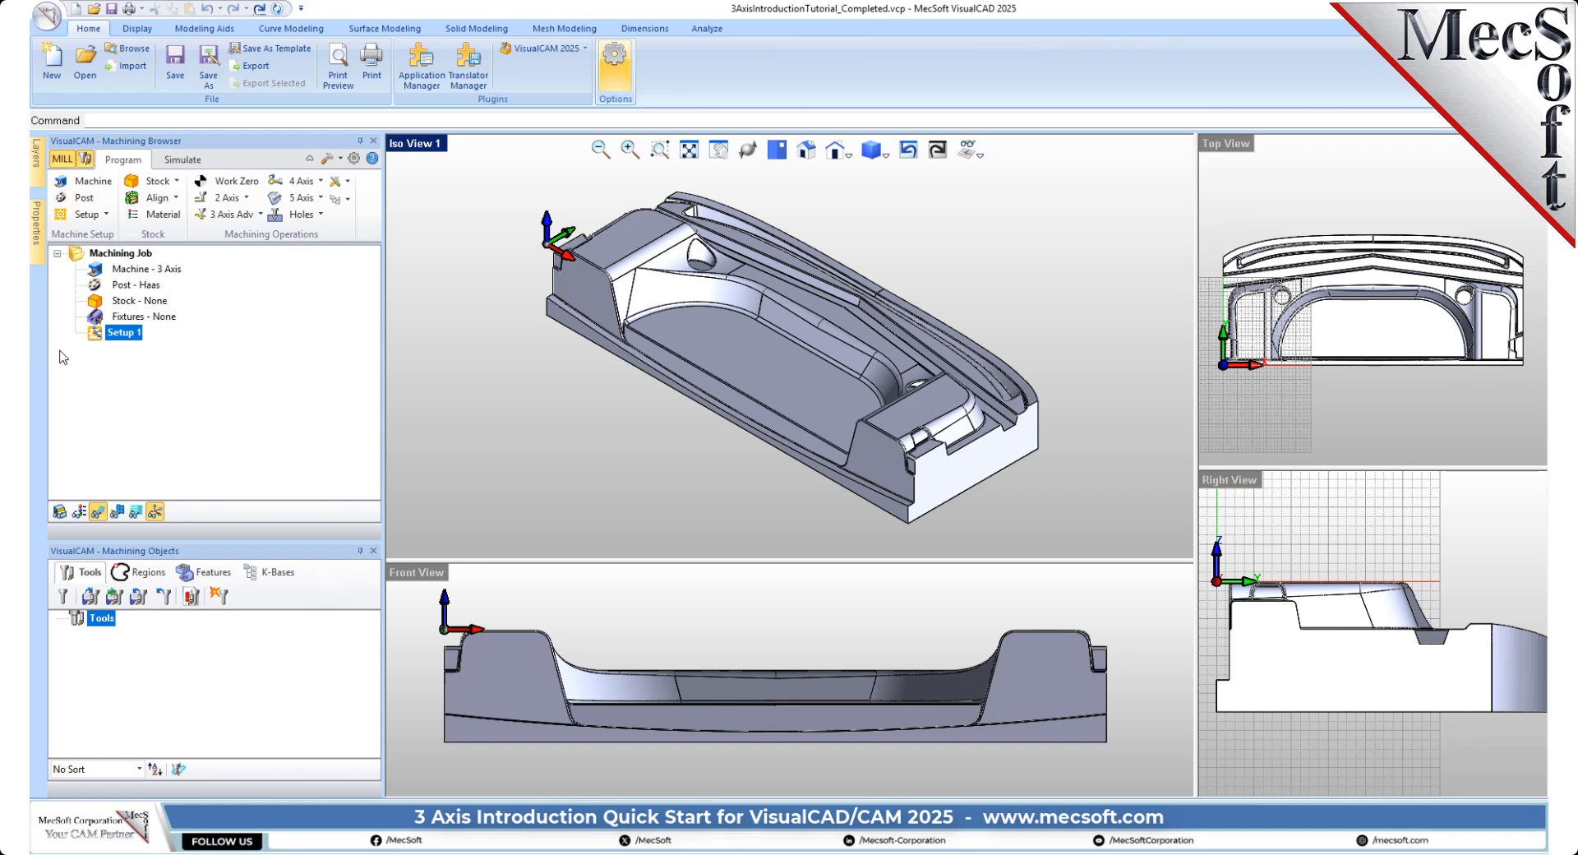
Create a box stock from the model bounding box and set its height to 3.75
{"action": "left_click", "coordinate": [176, 183]}
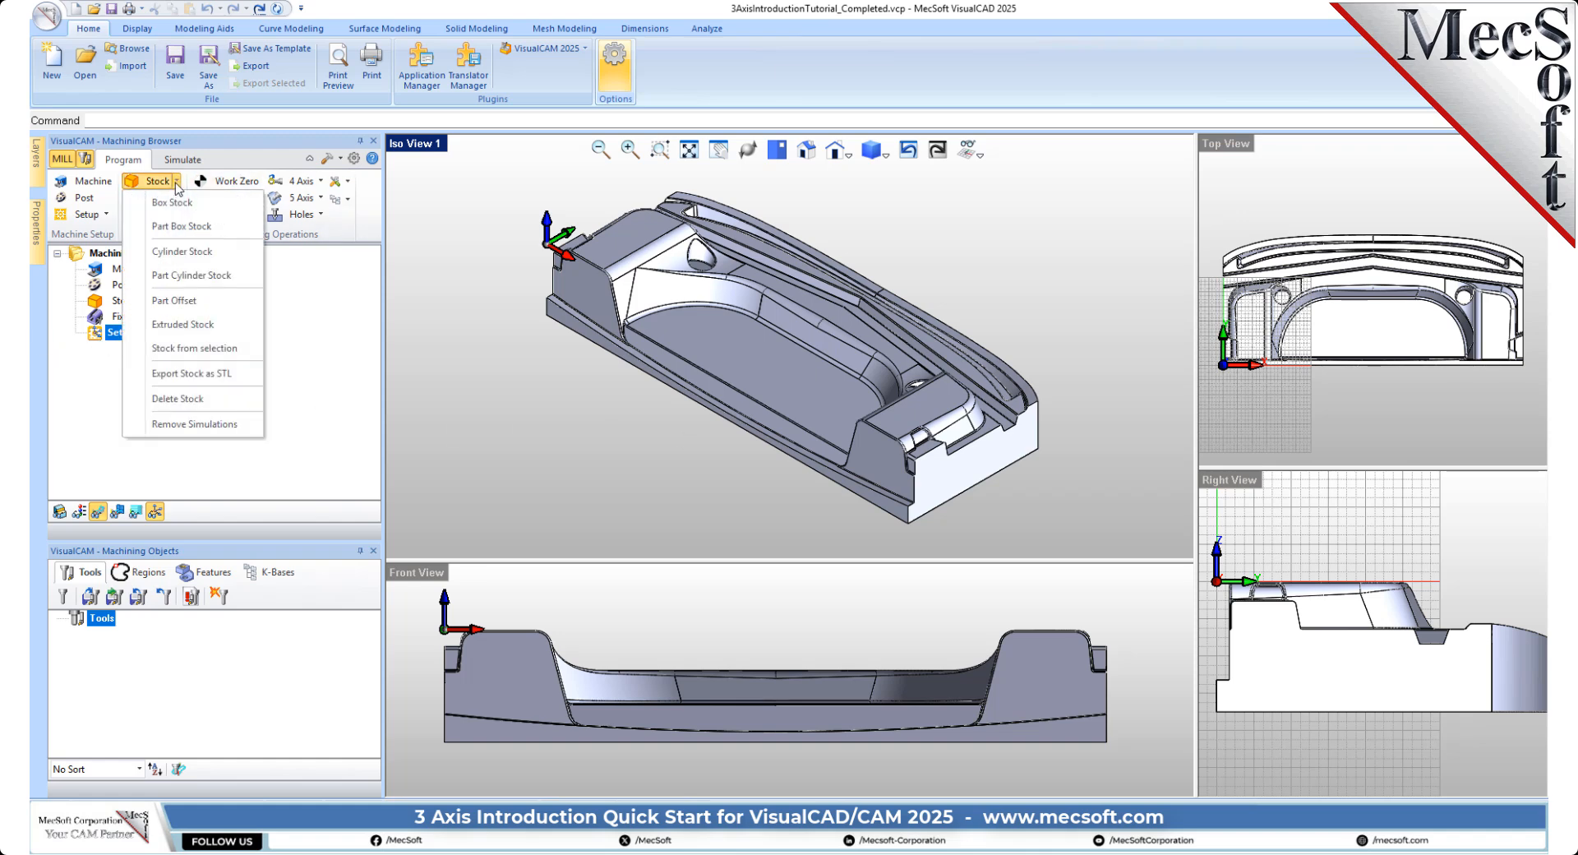
{"action": "left_click", "coordinate": [224, 207]}
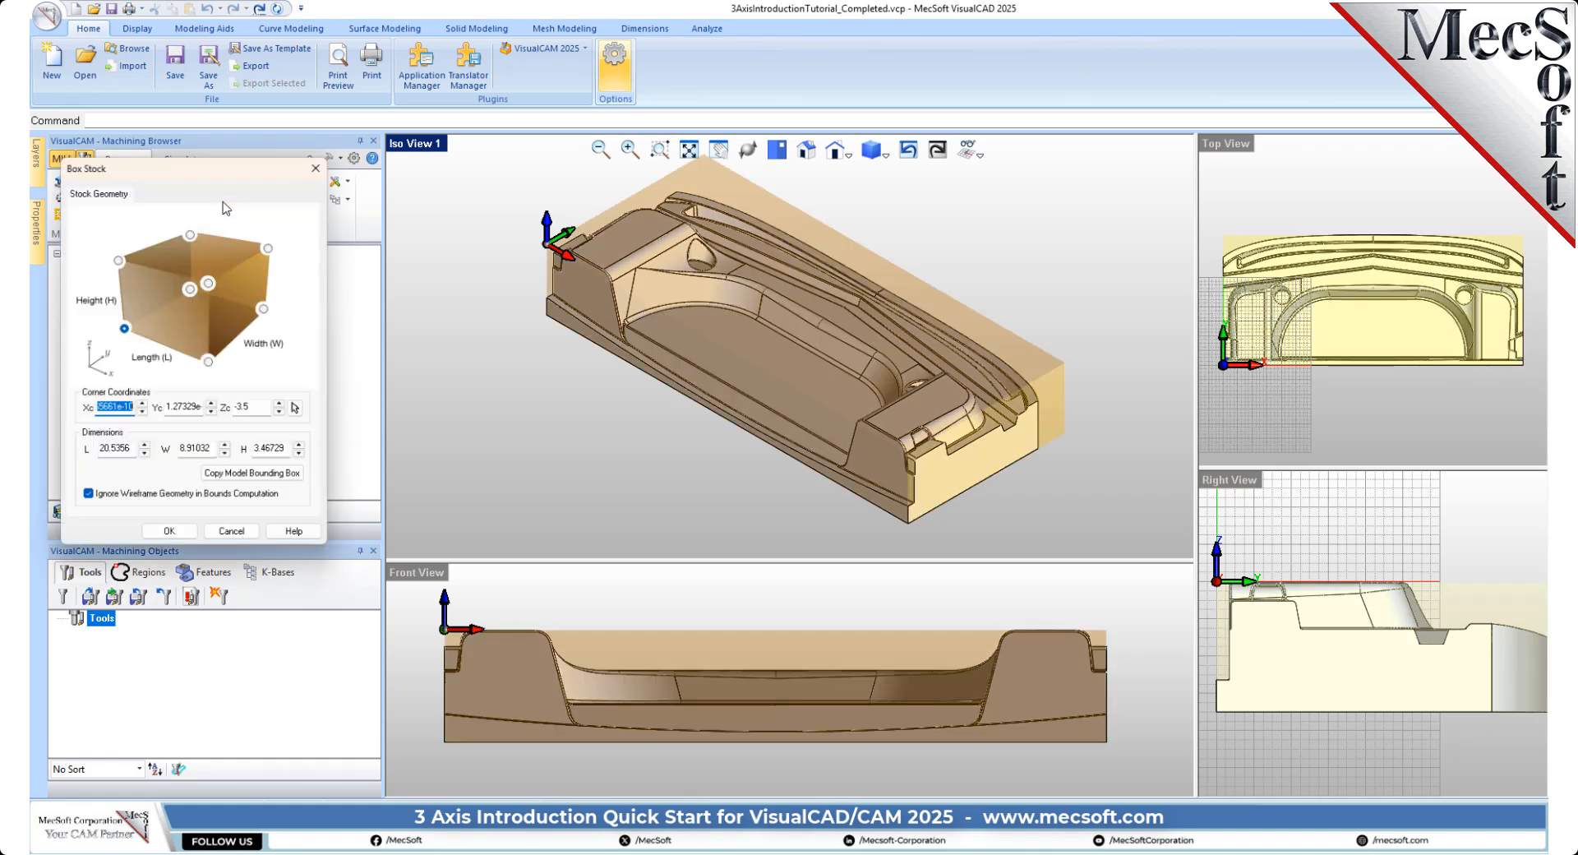
{"action": "left_click_drag", "start_coordinate": [233, 174], "coordinate": [308, 222]}
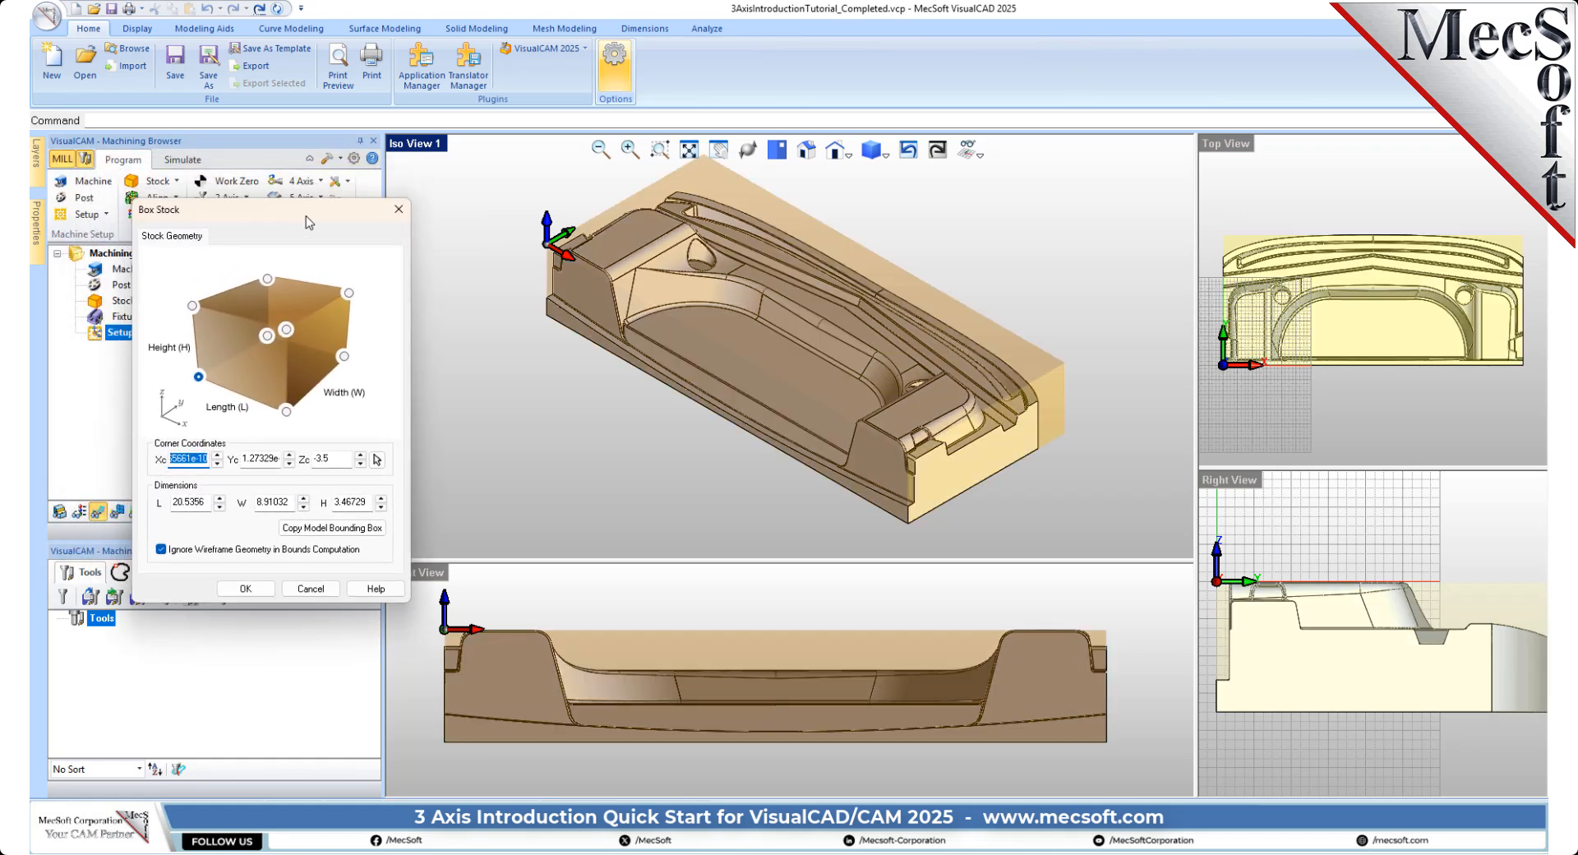
{"action": "mouse_move", "coordinate": [308, 559]}
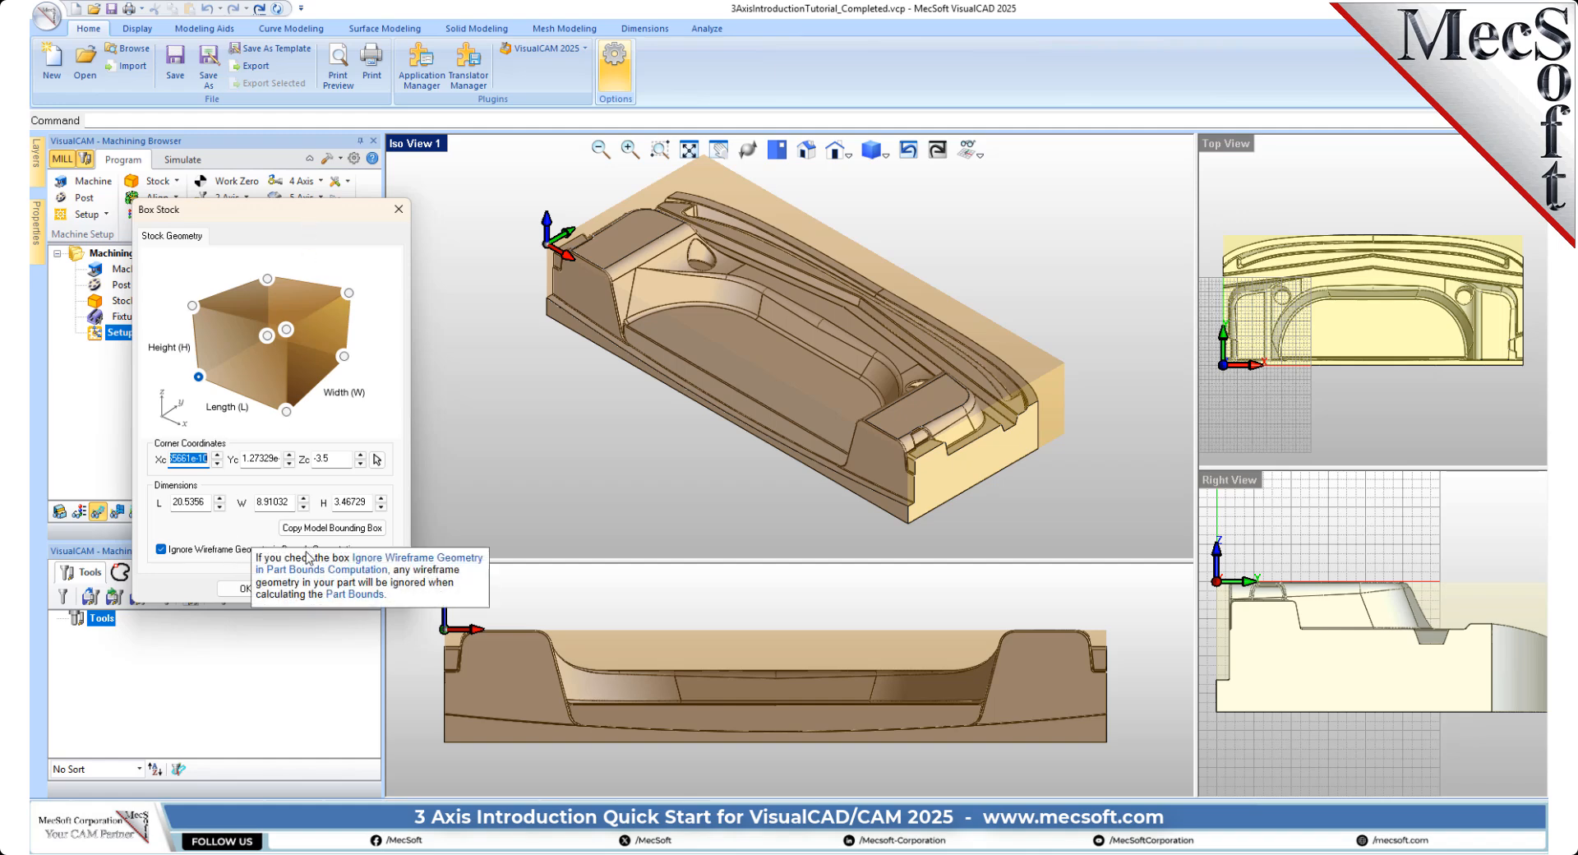
{"action": "left_click", "coordinate": [335, 532]}
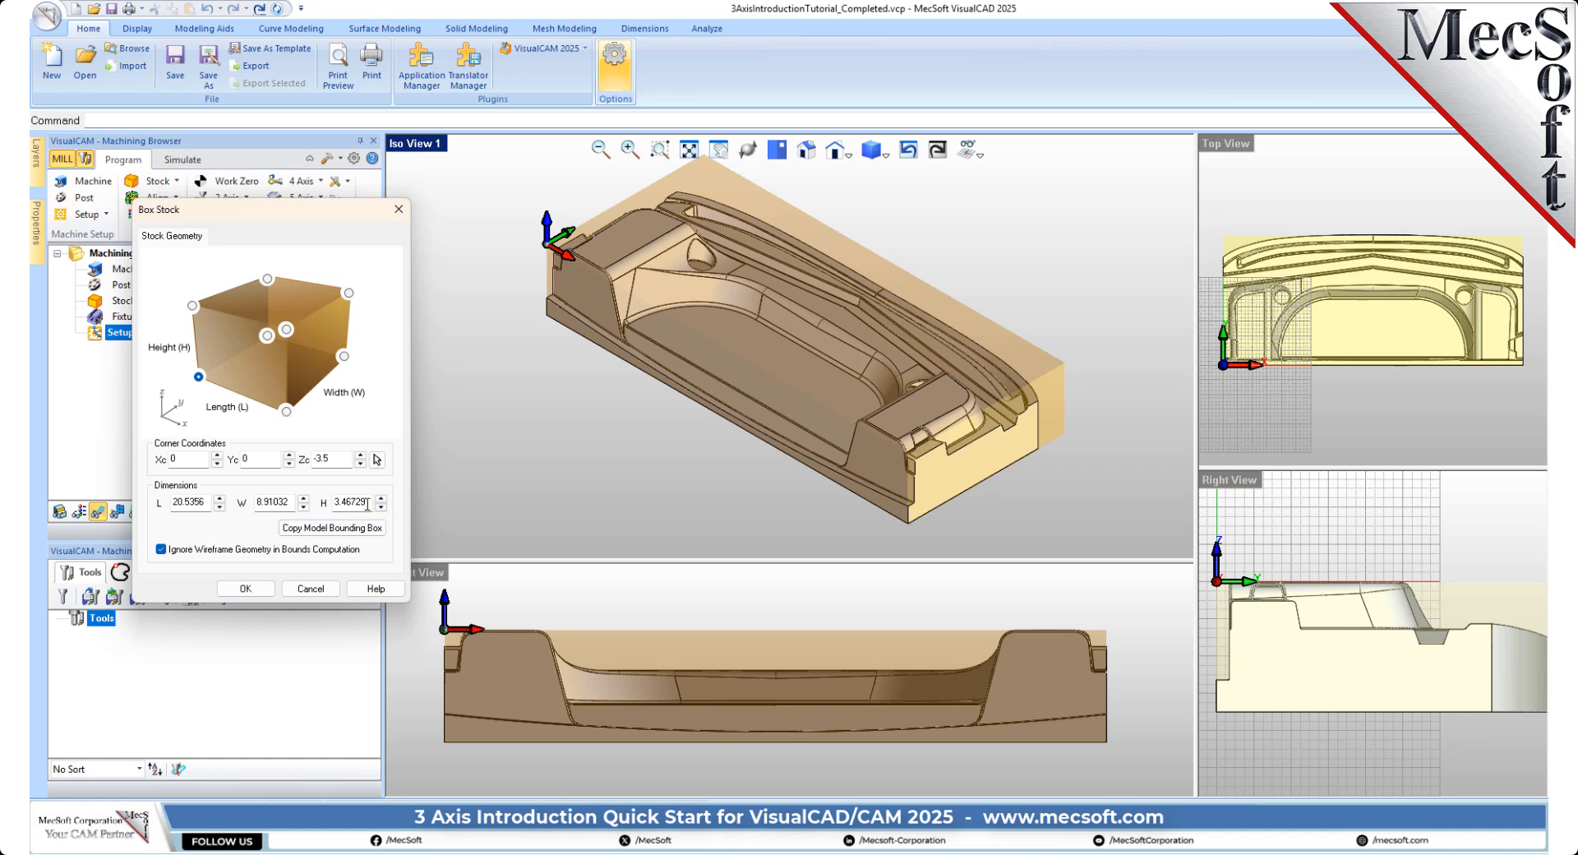
{"action": "double_click", "coordinate": [332, 503]}
{"action": "type", "text": "3.75"}
{"action": "mouse_move", "coordinate": [200, 380]}
{"action": "left_click", "coordinate": [253, 589]}
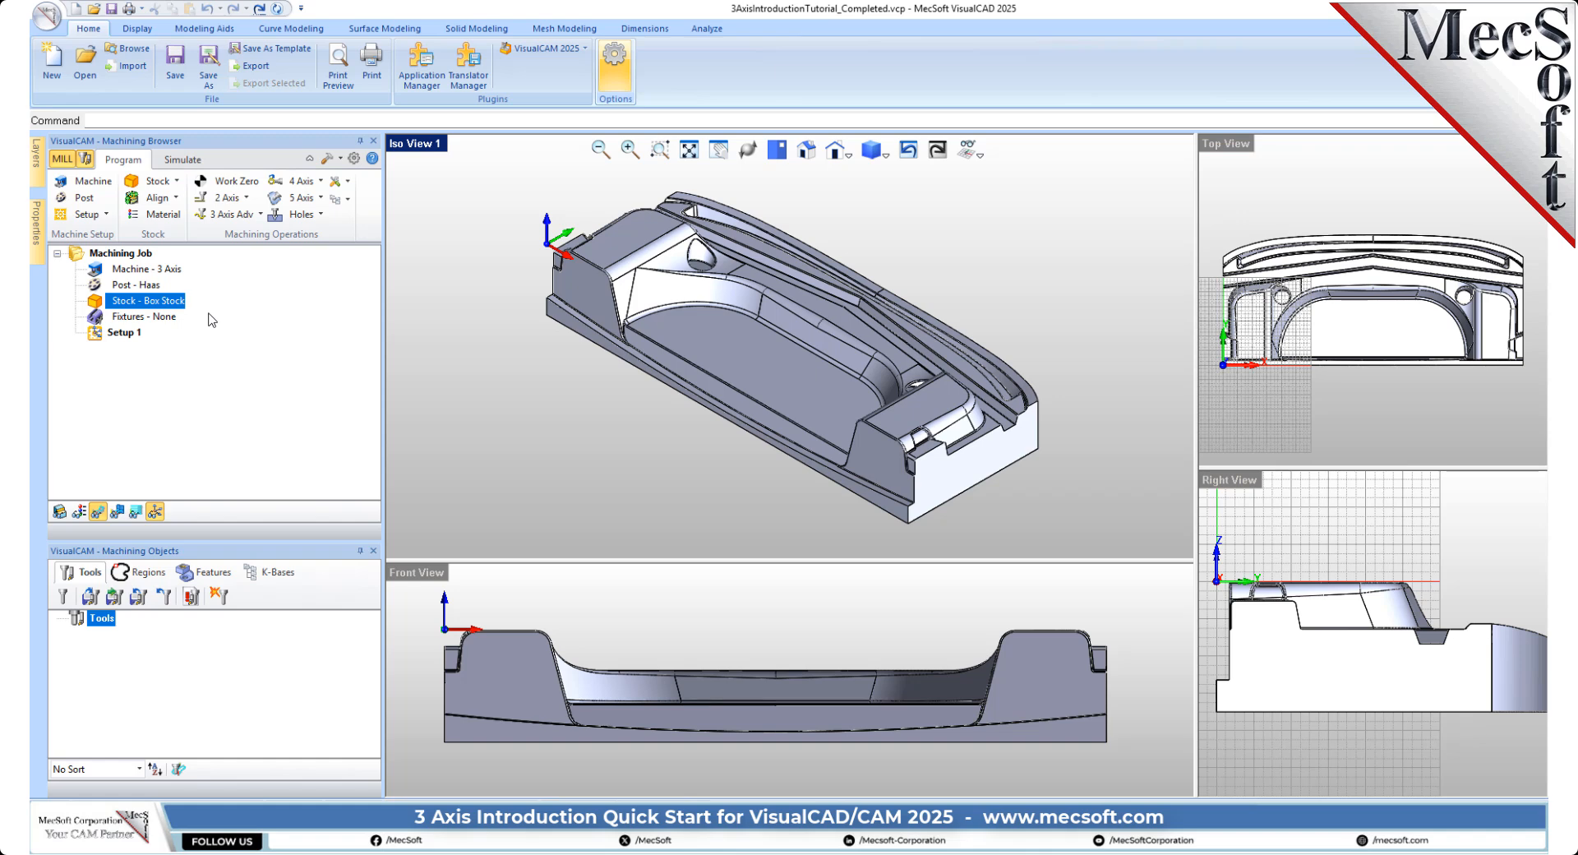
Turn on the stock display and inspect the box stock around the part in the Right view
{"action": "left_click", "coordinate": [60, 512]}
{"action": "left_click", "coordinate": [60, 512]}
{"action": "left_click", "coordinate": [60, 512]}
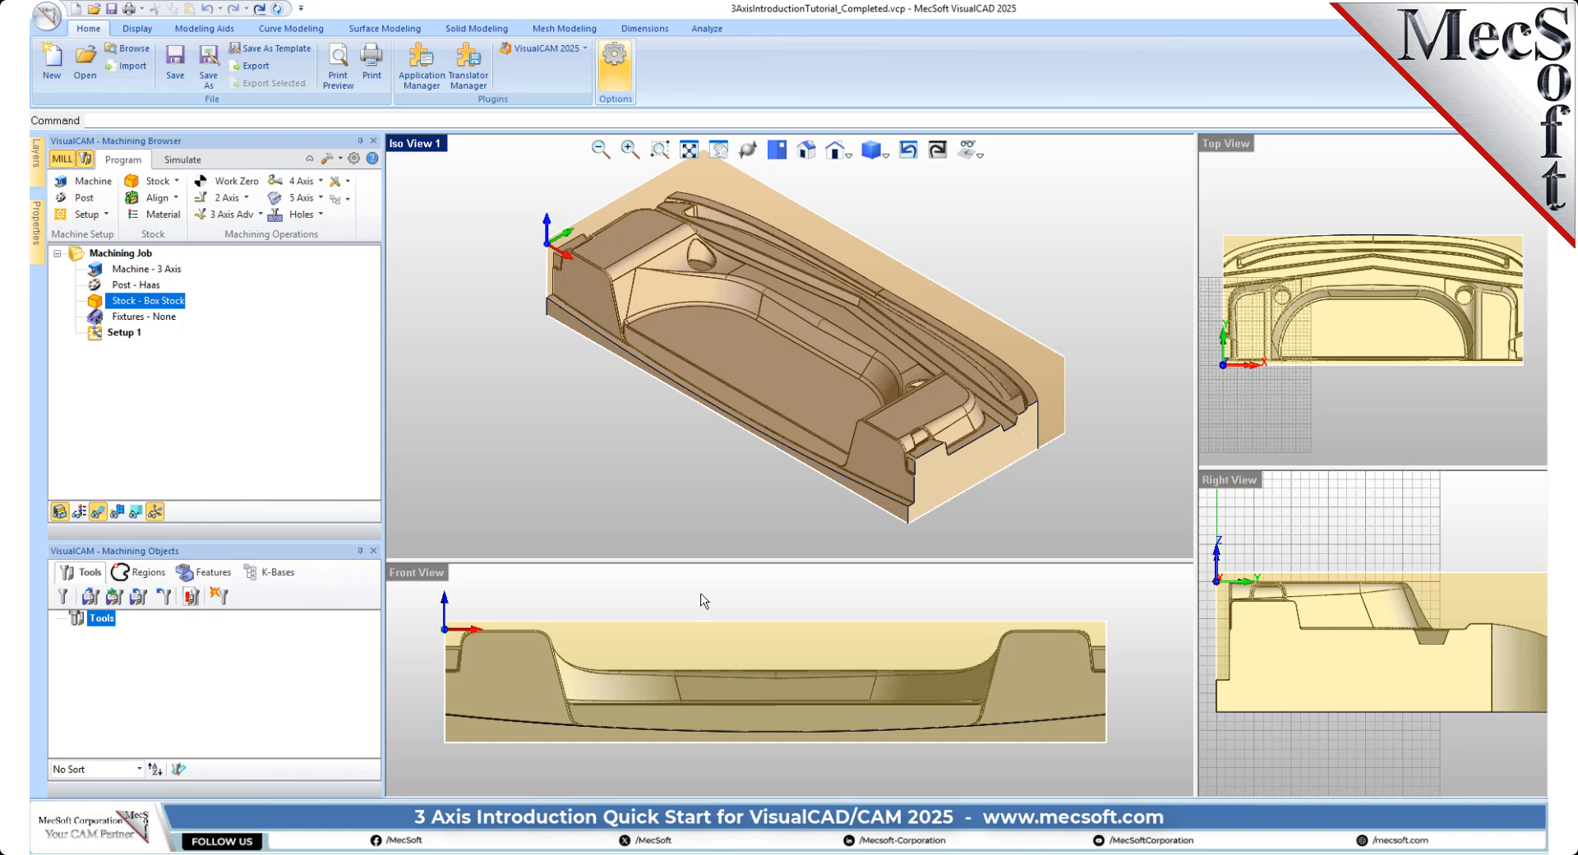
{"action": "scroll", "coordinate": [1351, 596], "scroll_direction": "up", "scroll_amount": 2}
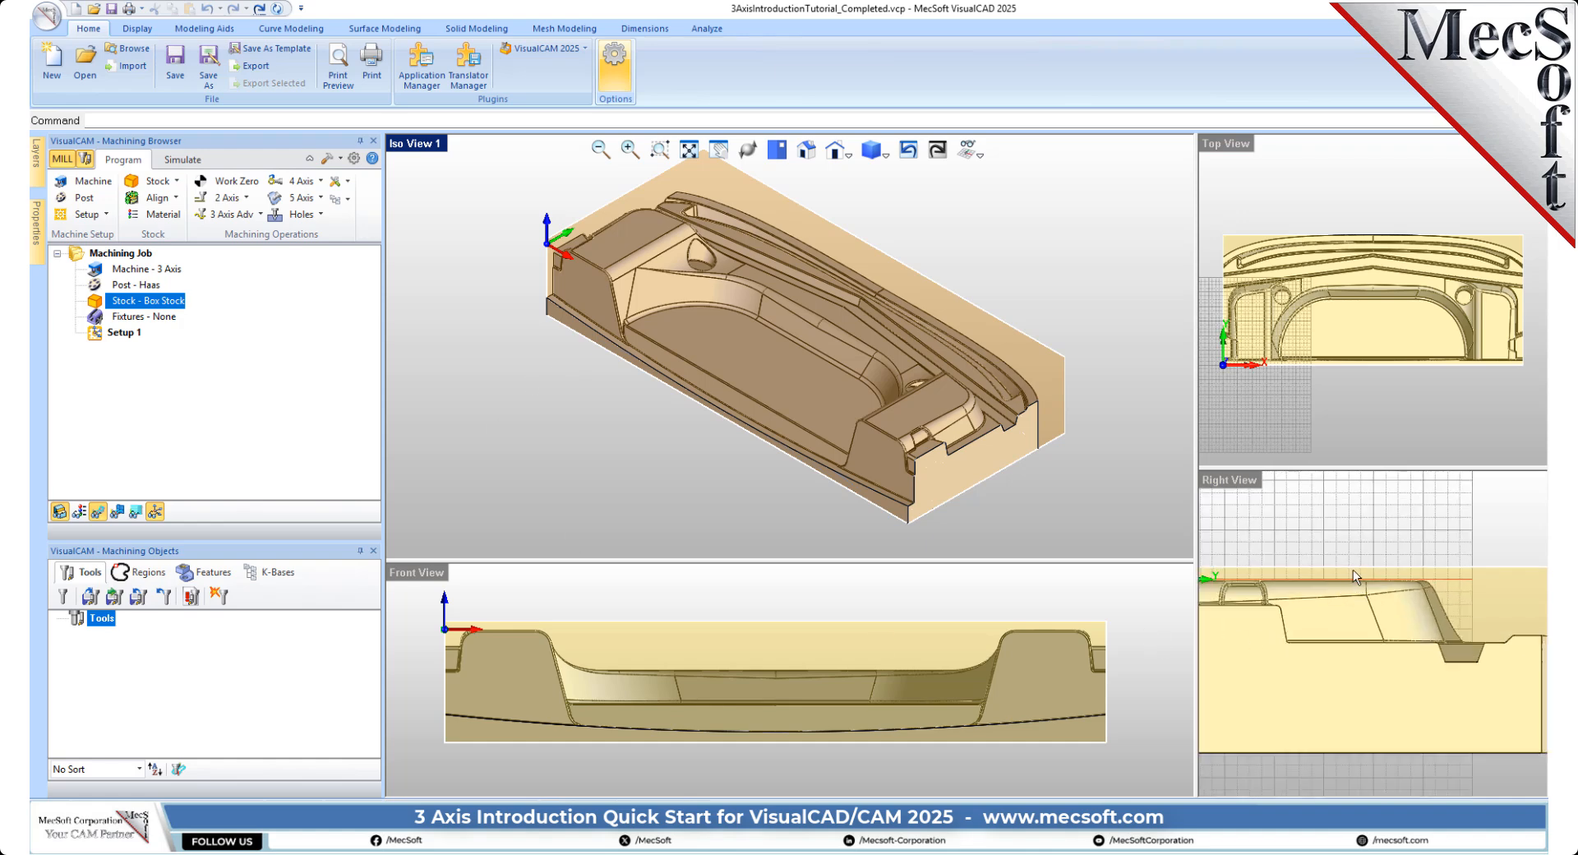
{"action": "scroll", "coordinate": [1356, 576], "scroll_direction": "down", "scroll_amount": 3}
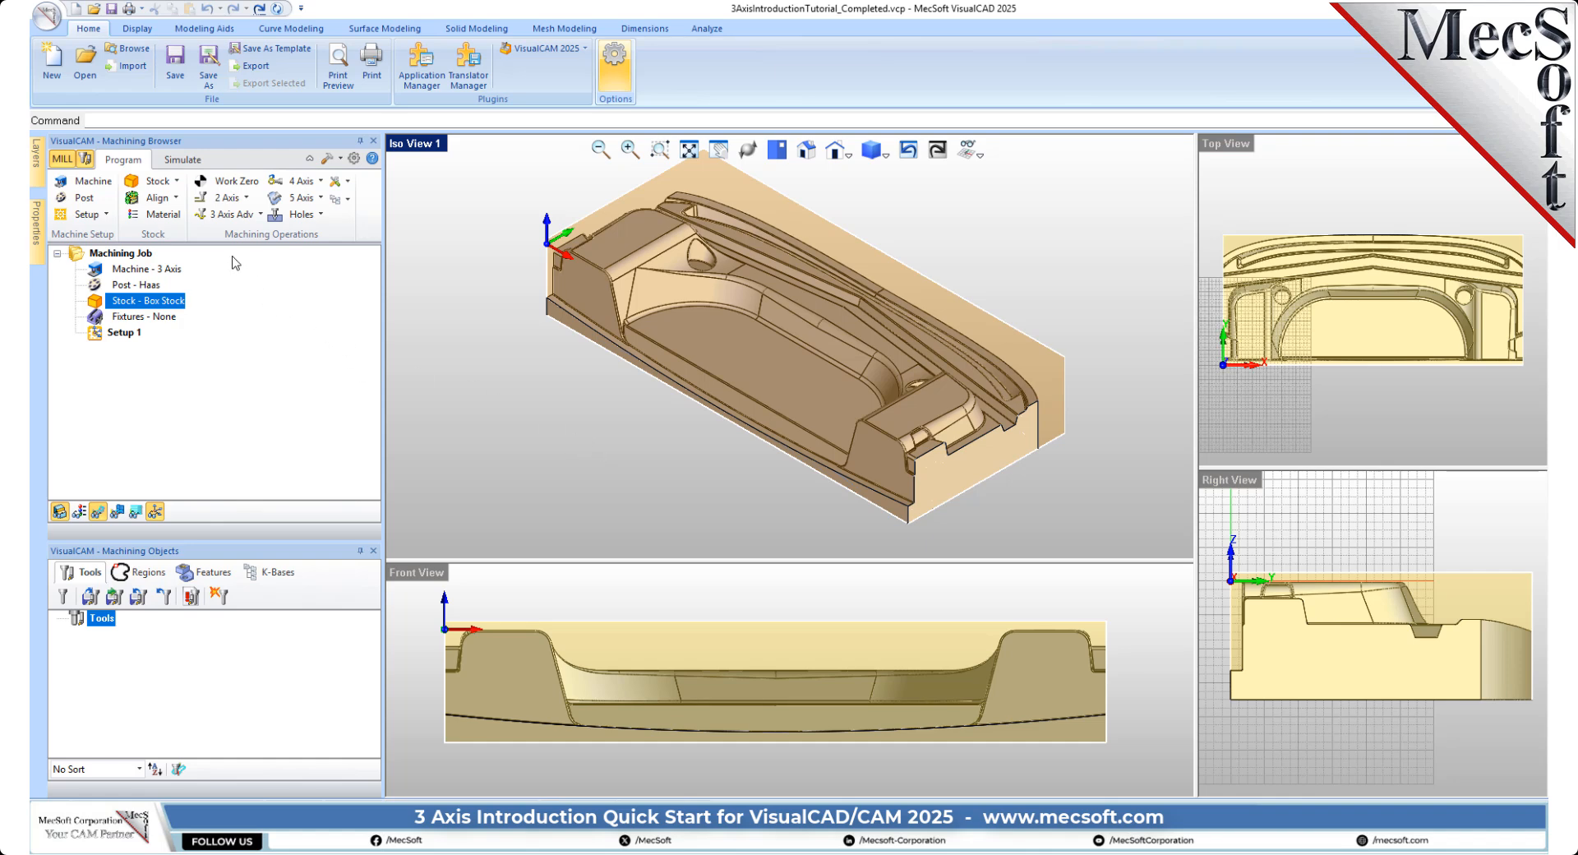
Align the stock about the part with Z alignment Bottom and XY alignment Center
{"action": "left_click", "coordinate": [177, 199]}
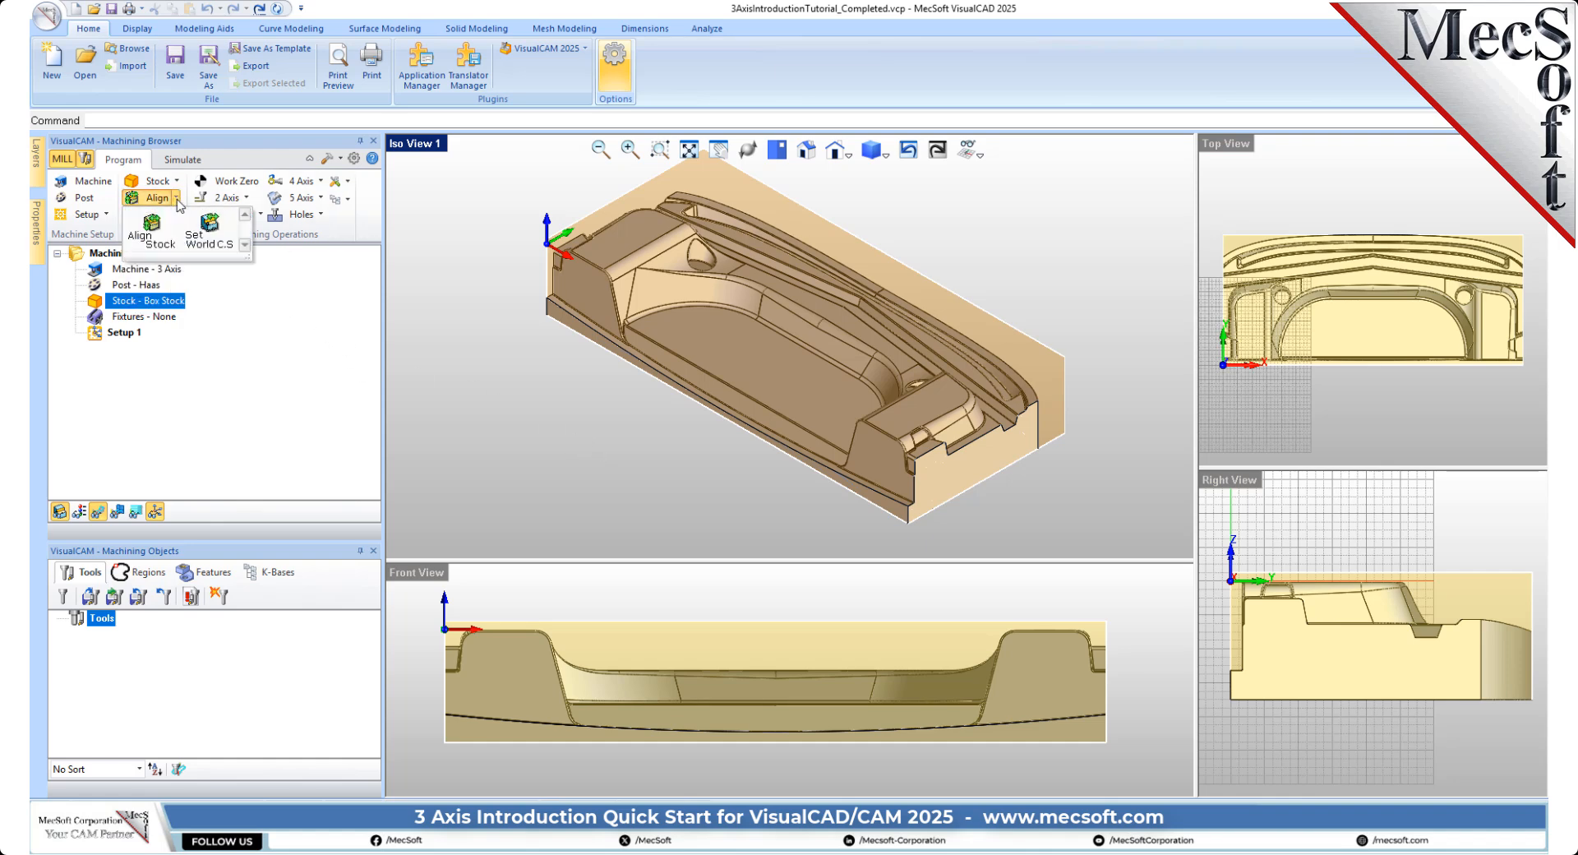
{"action": "left_click", "coordinate": [153, 225]}
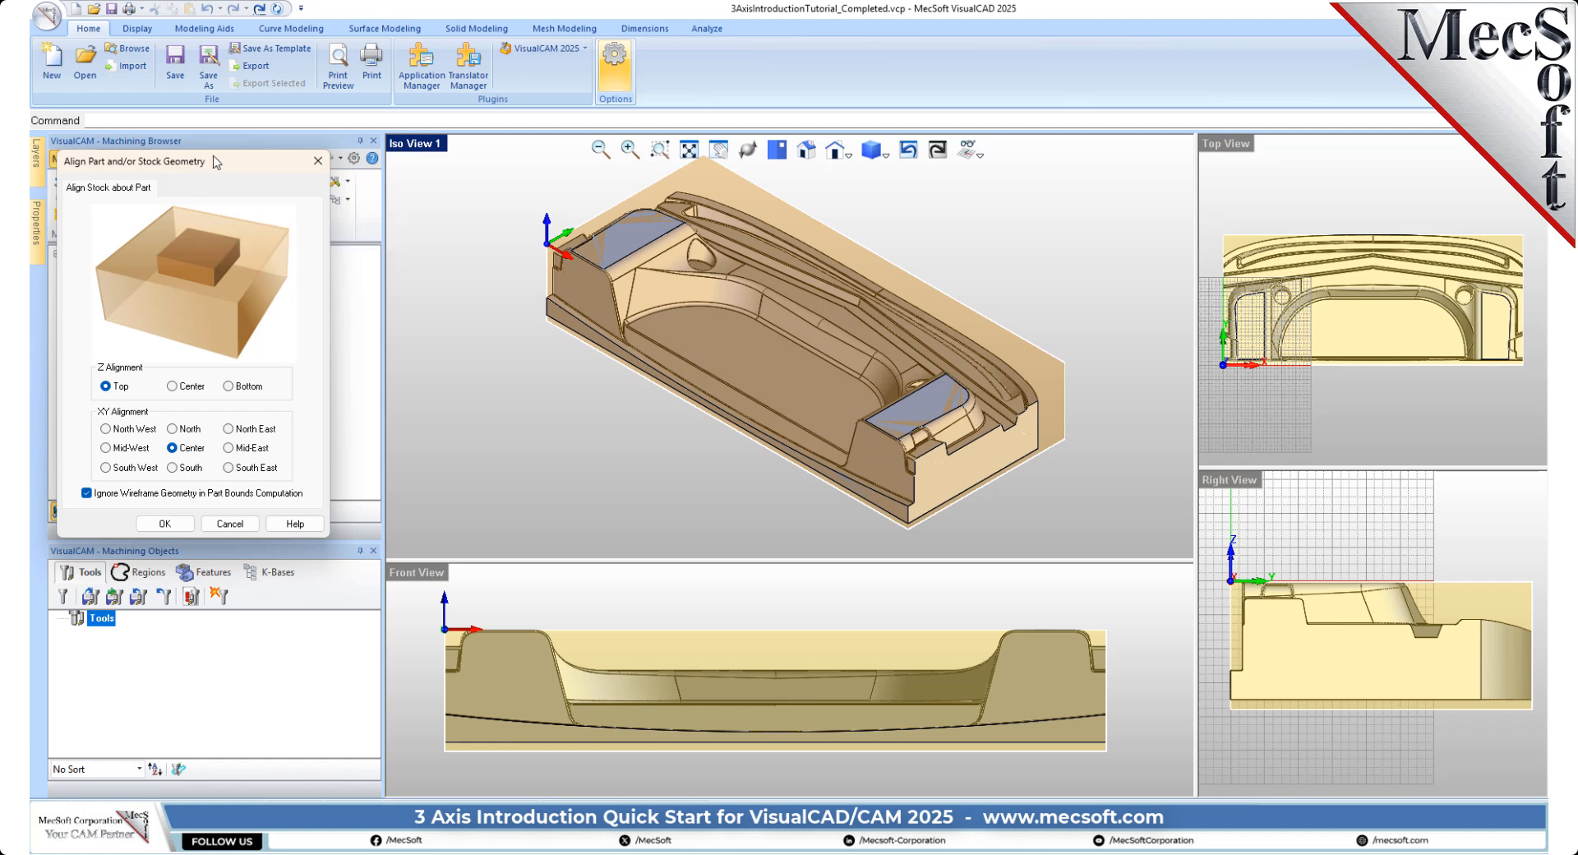
{"action": "left_click_drag", "start_coordinate": [205, 160], "coordinate": [297, 205]}
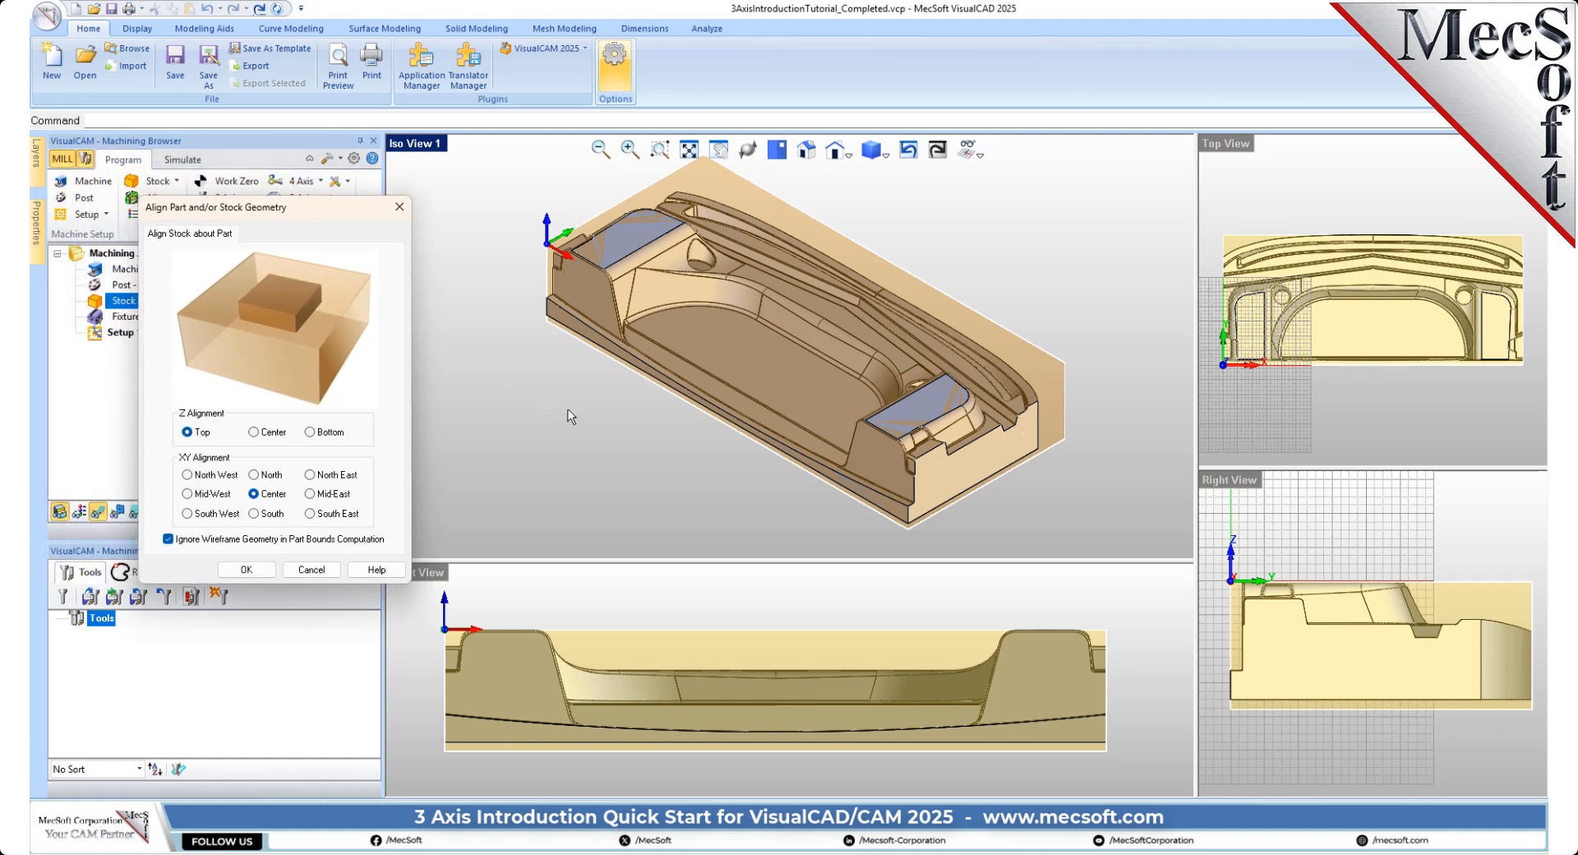
{"action": "right_click_drag", "start_coordinate": [748, 451], "coordinate": [761, 415]}
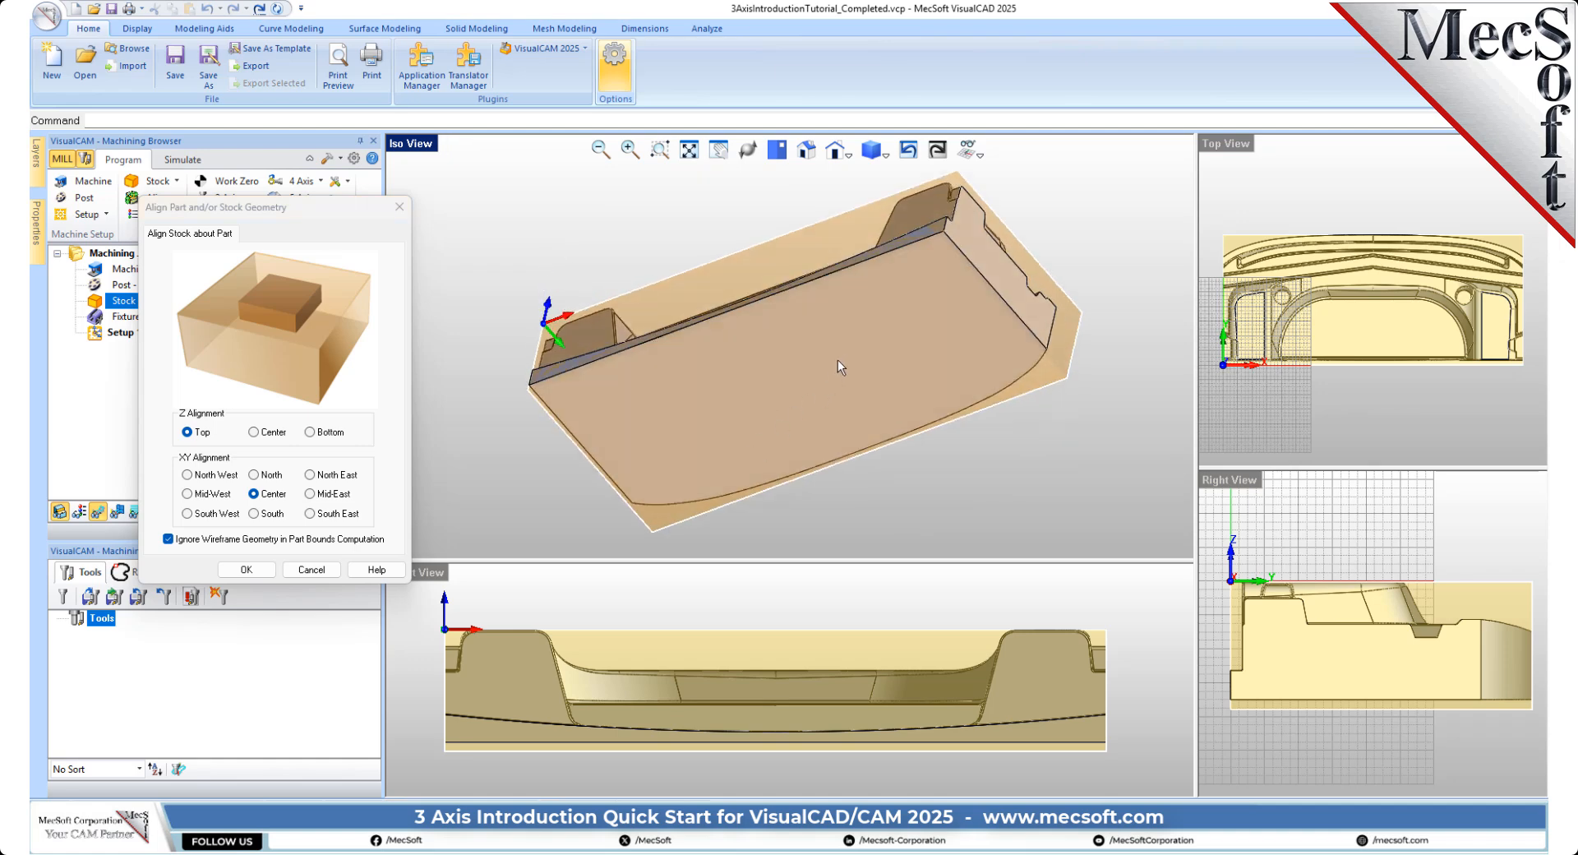
{"action": "right_click_drag", "start_coordinate": [807, 303], "coordinate": [818, 334]}
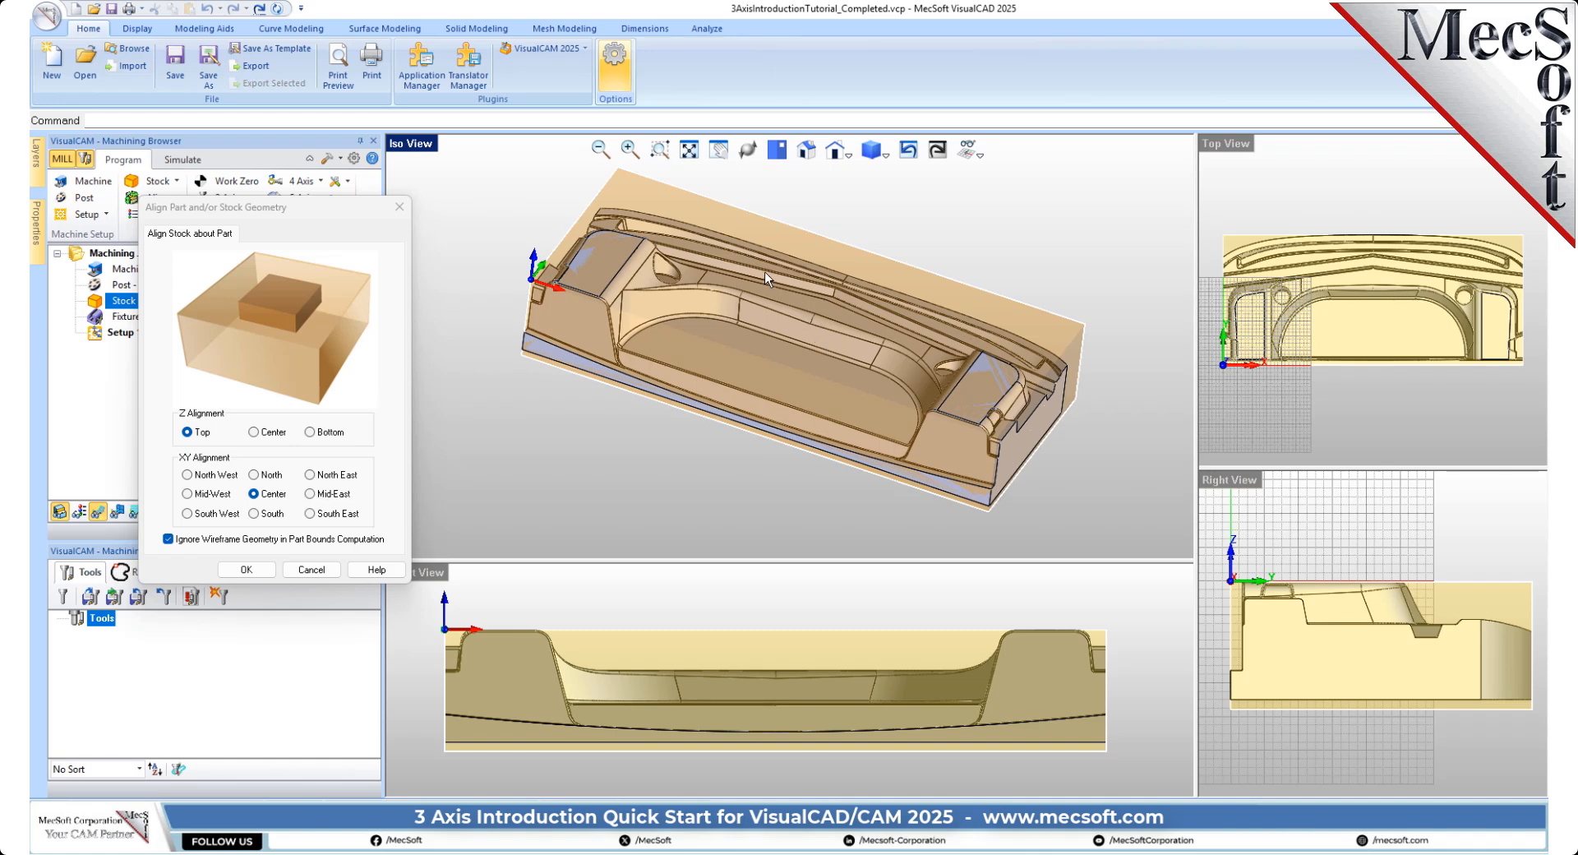
{"action": "left_click", "coordinate": [310, 432]}
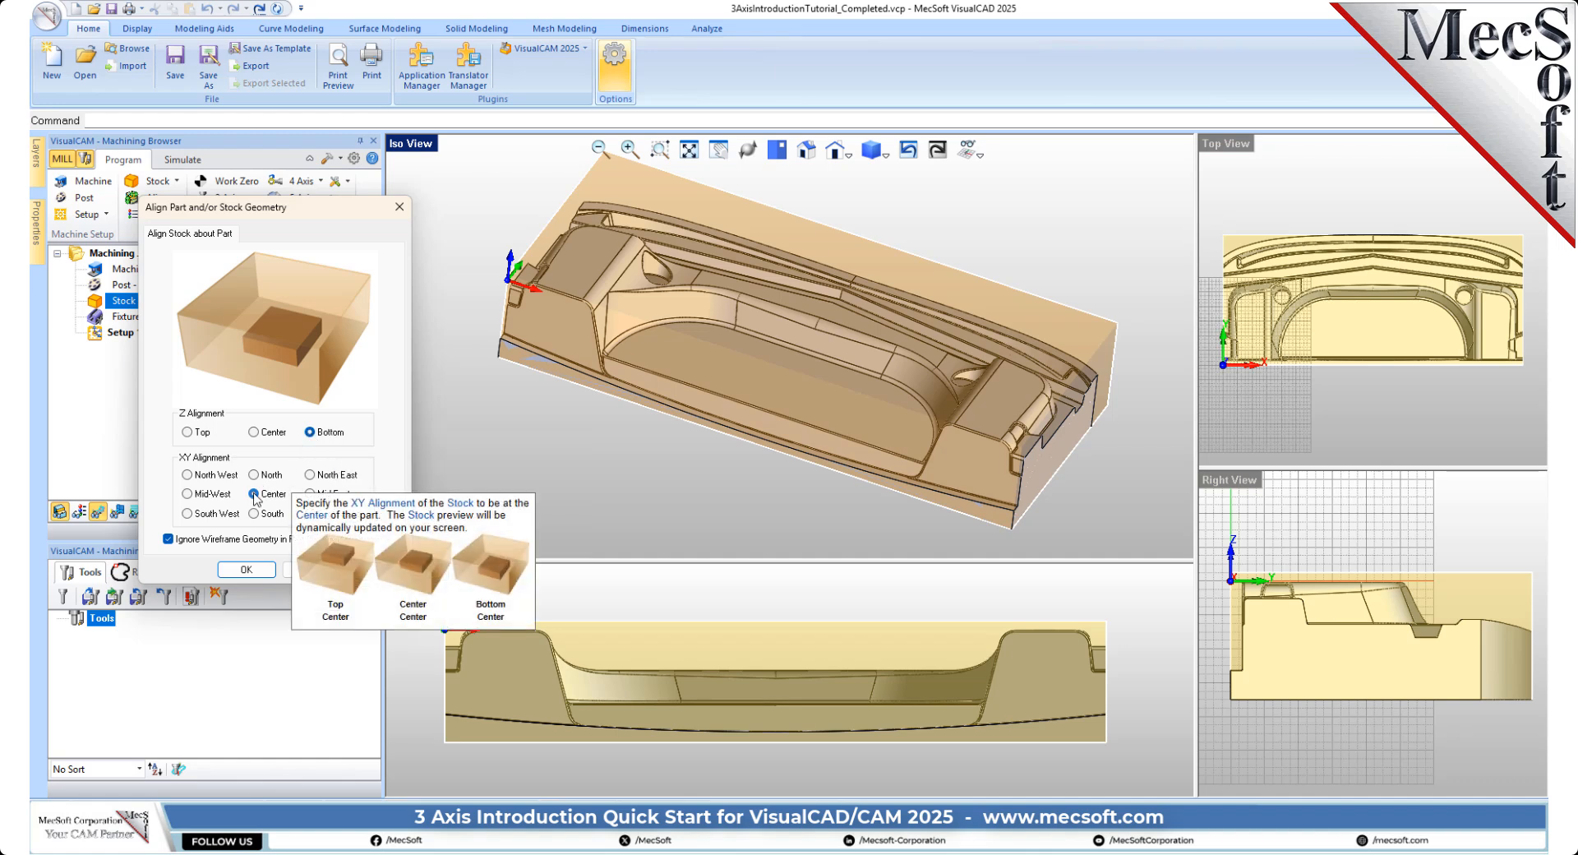
{"action": "left_click", "coordinate": [247, 568]}
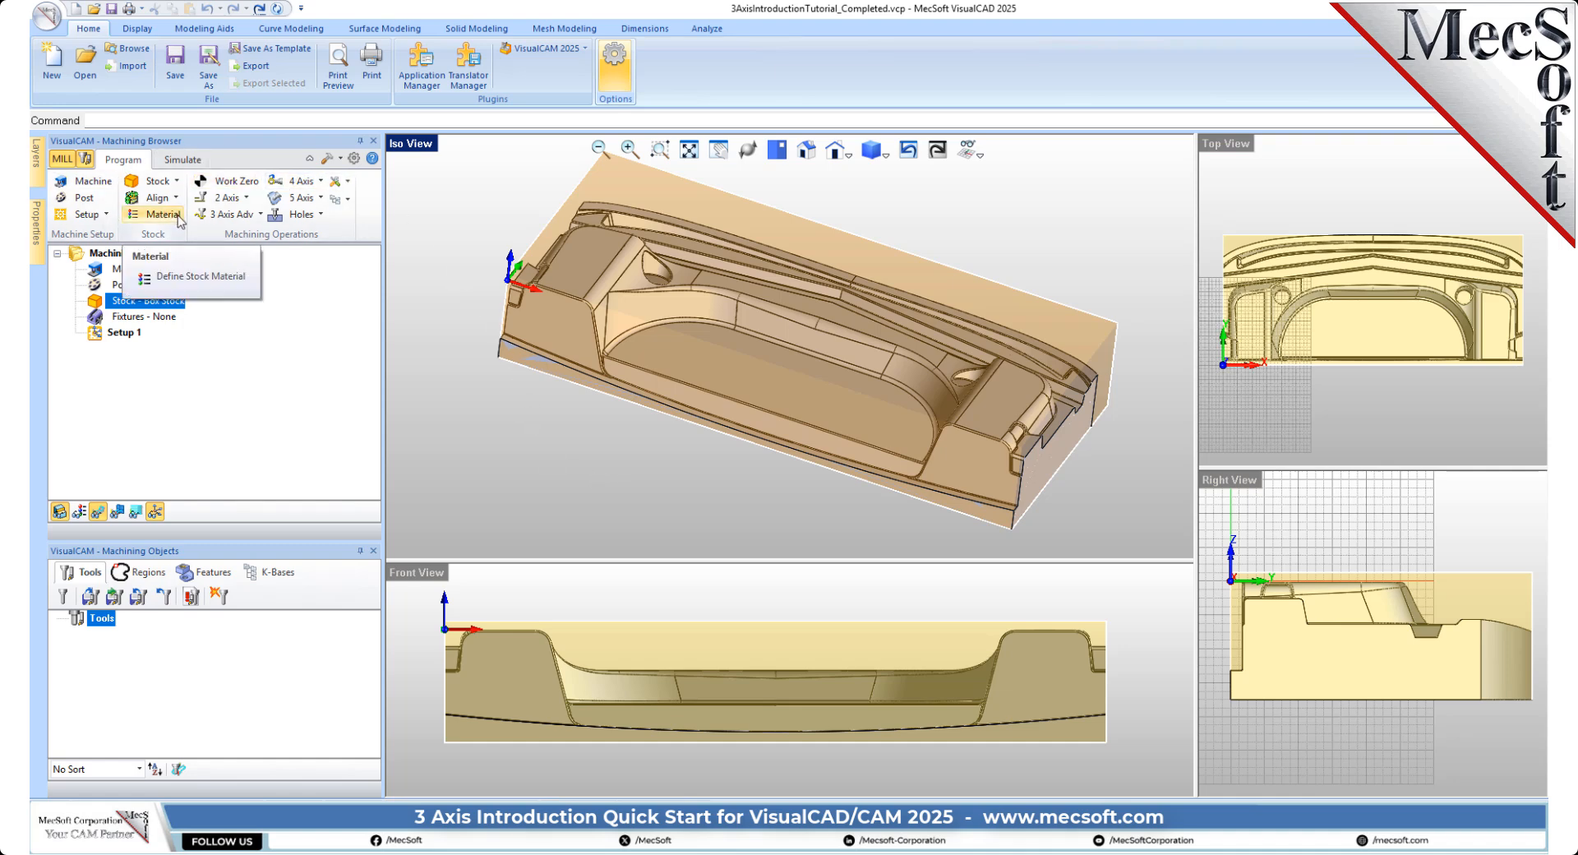
Assign ALUMINUM - 6061 as the stock material from FeedsSpeedsDataINCH.xml, declining to save the file as a current version
{"action": "left_click", "coordinate": [165, 214]}
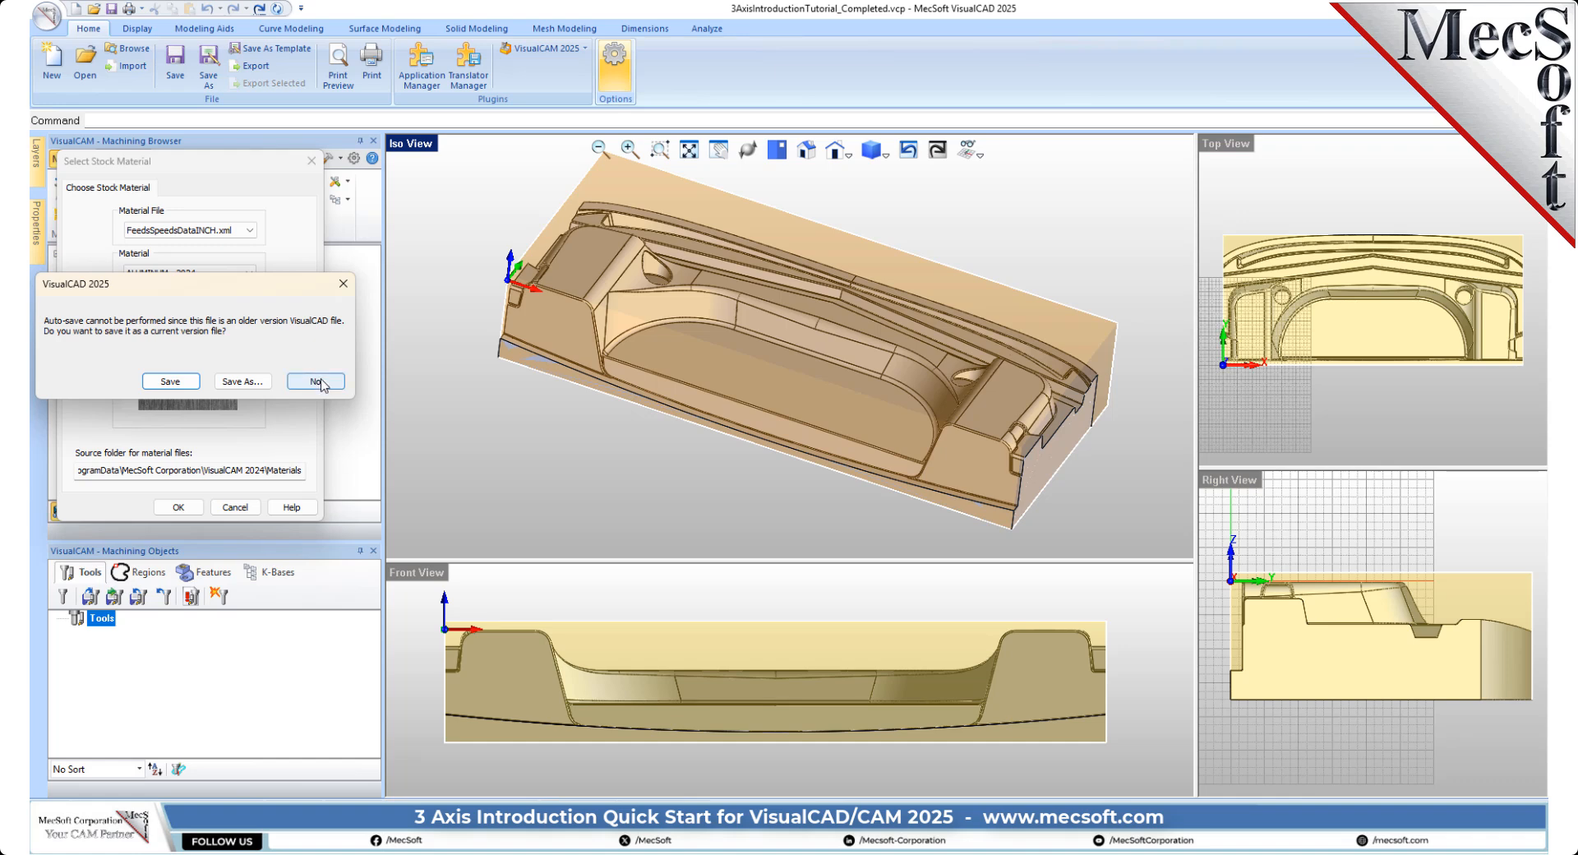
{"action": "left_click", "coordinate": [315, 381]}
{"action": "left_click", "coordinate": [246, 273]}
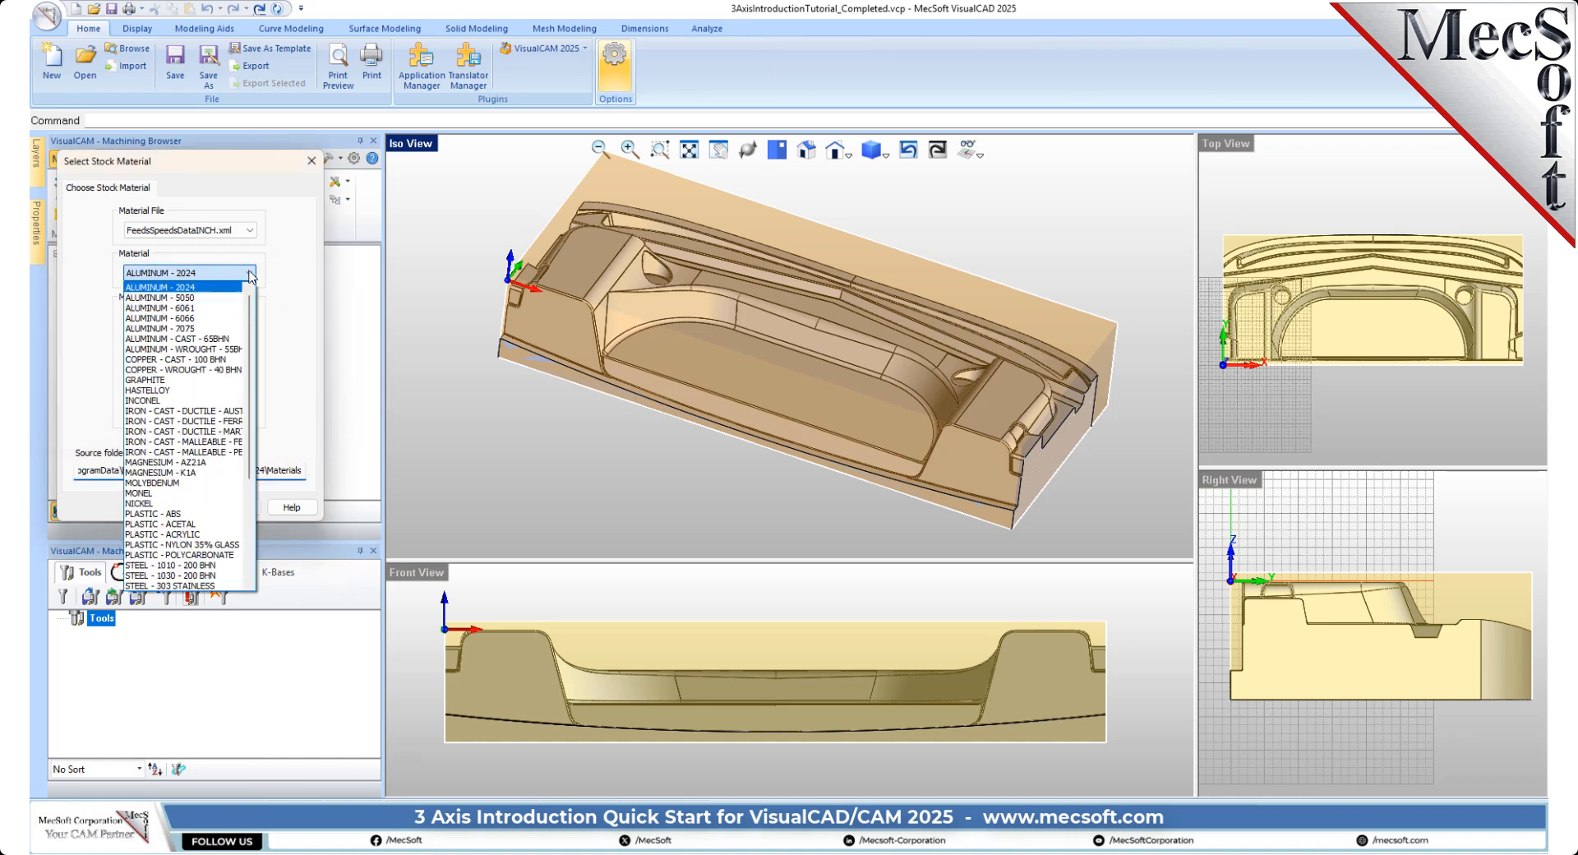
{"action": "left_click", "coordinate": [216, 308]}
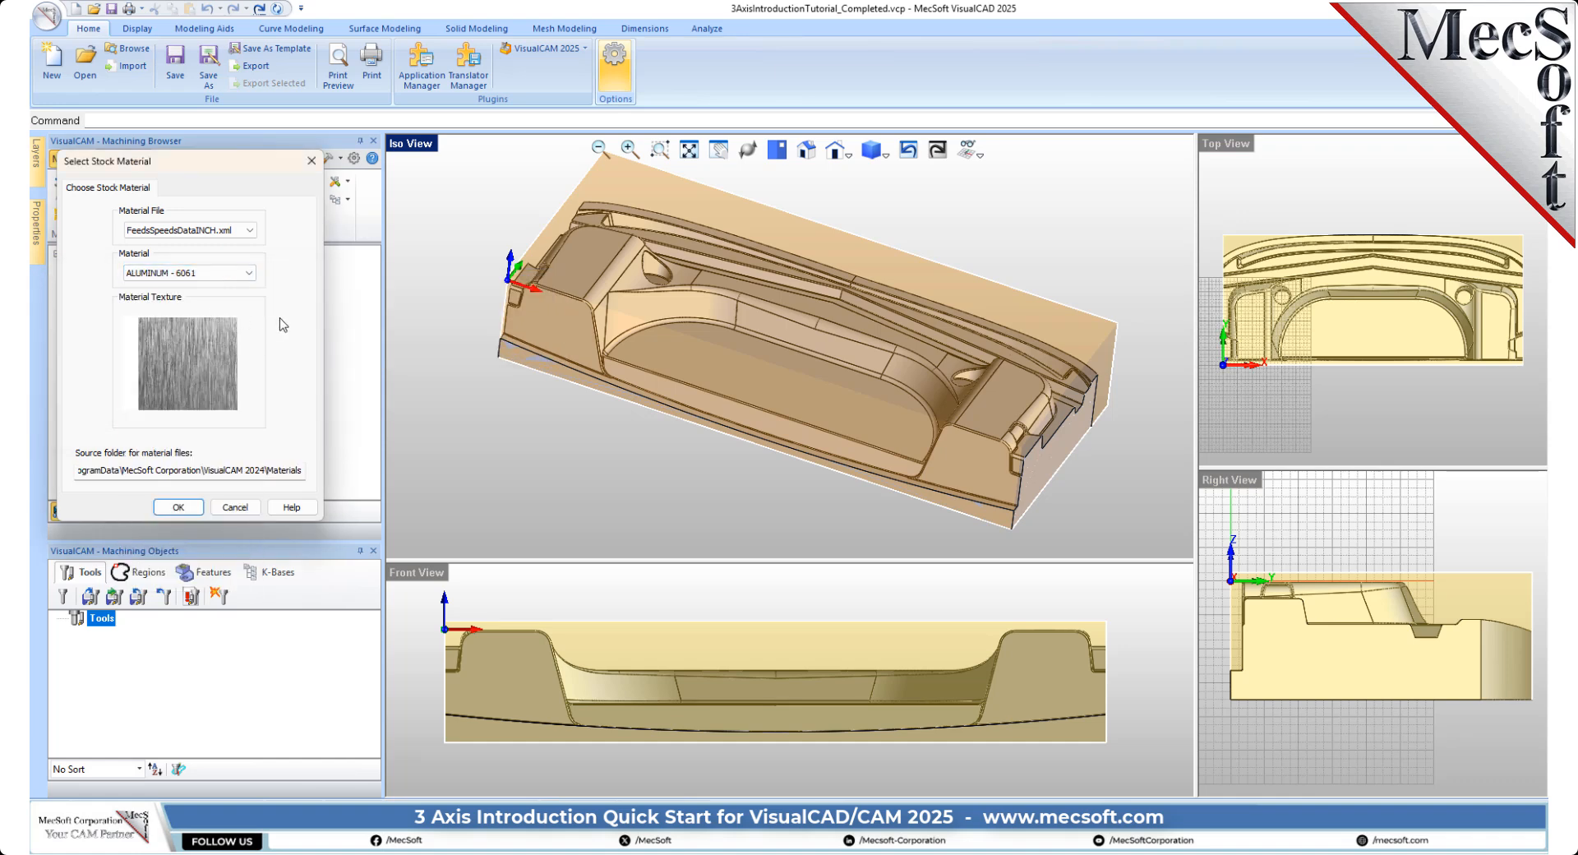
{"action": "left_click", "coordinate": [178, 507]}
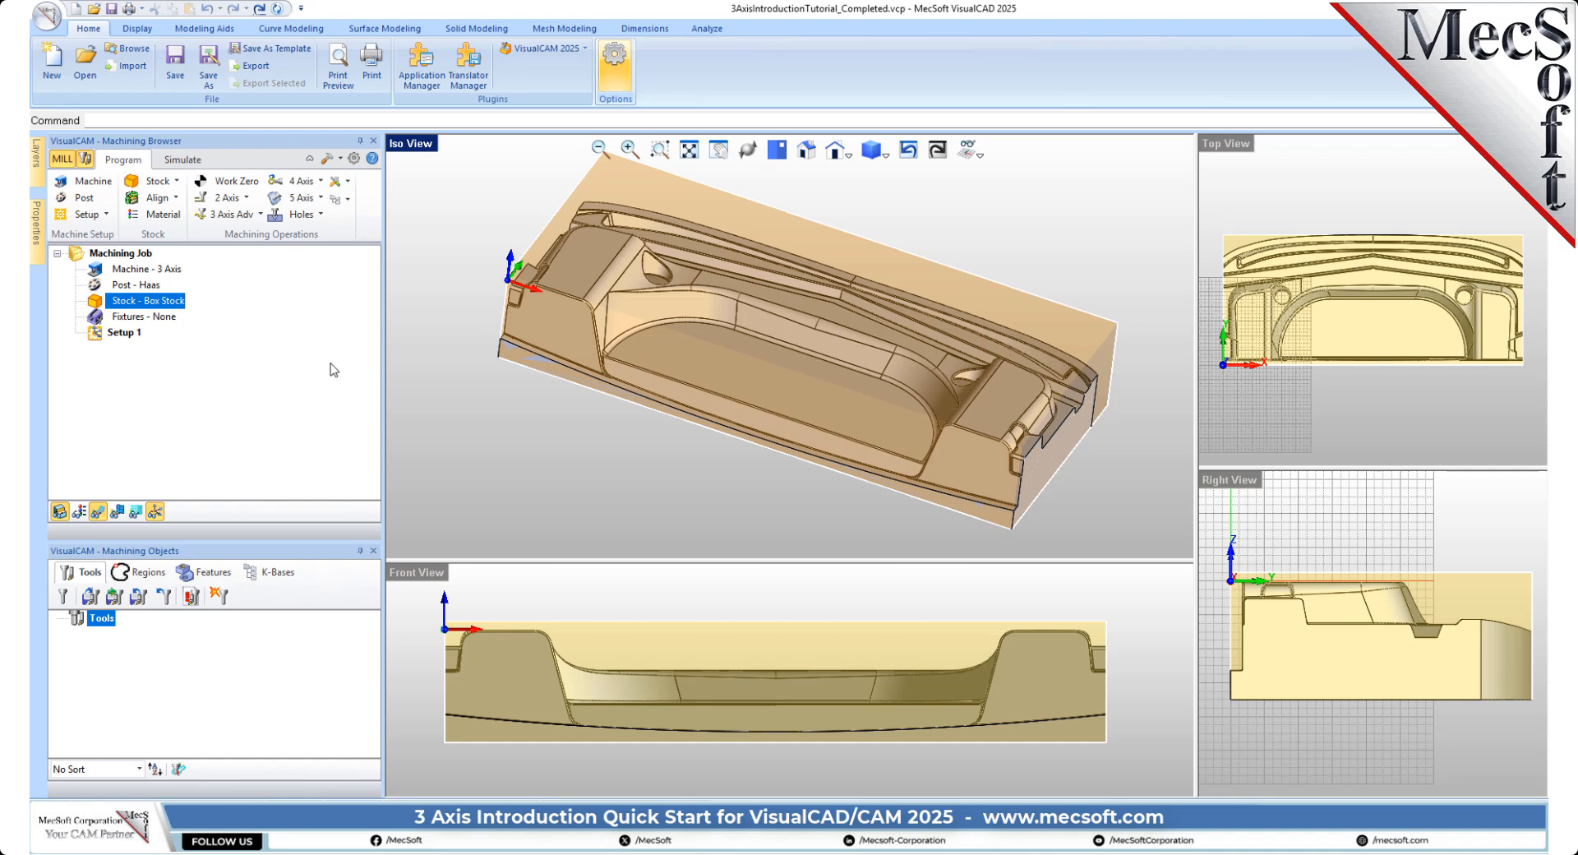
Turn on the material texture display, inspect the textured stock in the Iso view, and turn the texture off again
{"action": "left_click", "coordinate": [79, 513]}
{"action": "left_click", "coordinate": [80, 512]}
{"action": "left_click", "coordinate": [80, 513]}
{"action": "mouse_move", "coordinate": [782, 296]}
{"action": "right_mouse_down"}
{"action": "mouse_move", "coordinate": [691, 349]}
{"action": "mouse_move", "coordinate": [744, 349]}
{"action": "mouse_move", "coordinate": [761, 290]}
{"action": "right_mouse_up"}
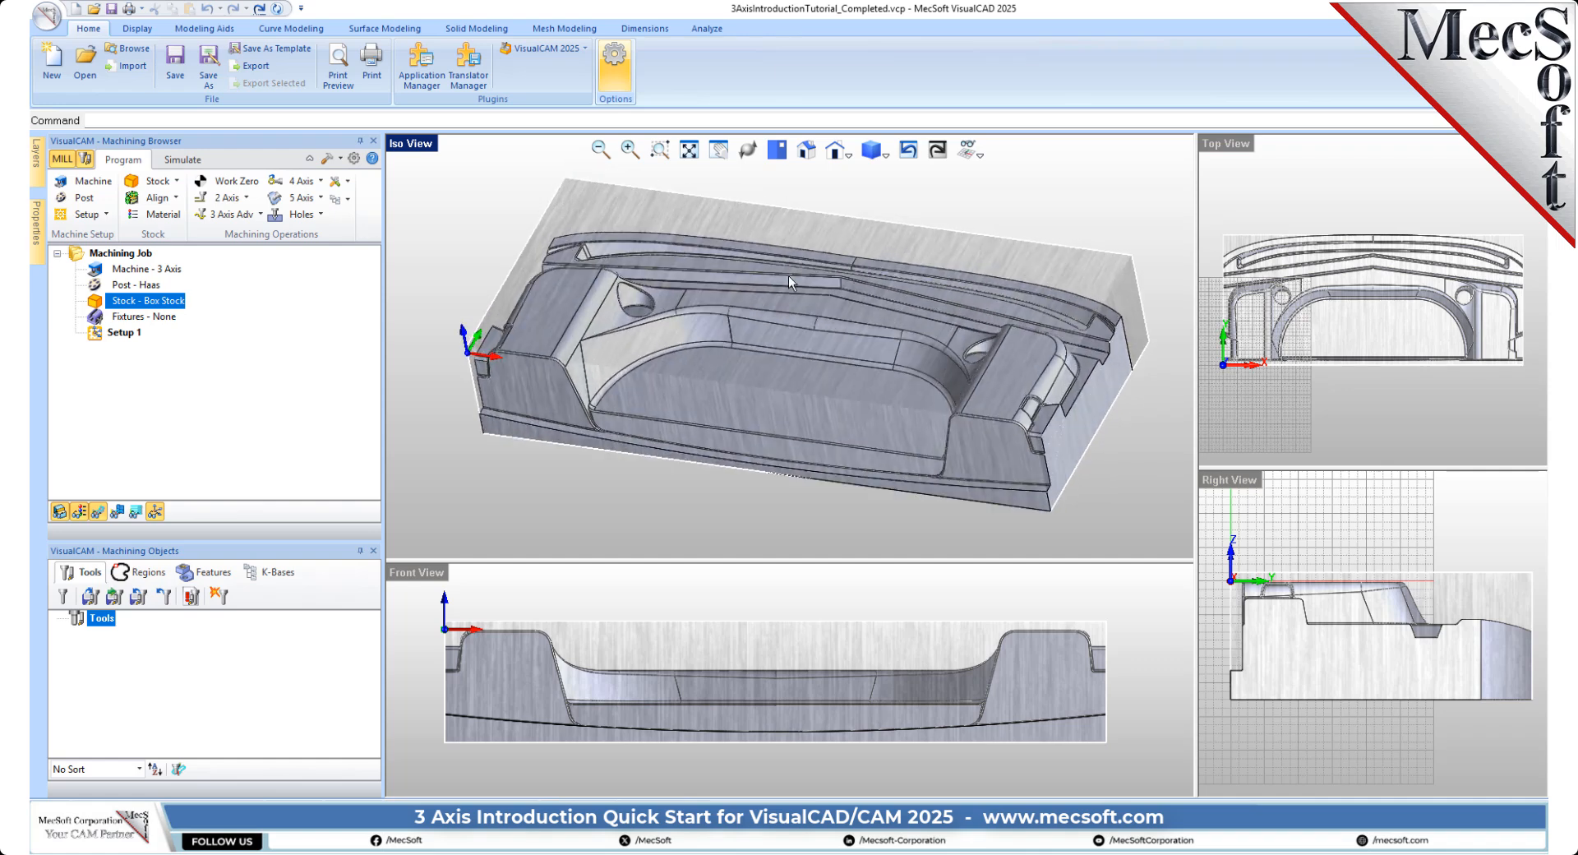
{"action": "left_click", "coordinate": [79, 511]}
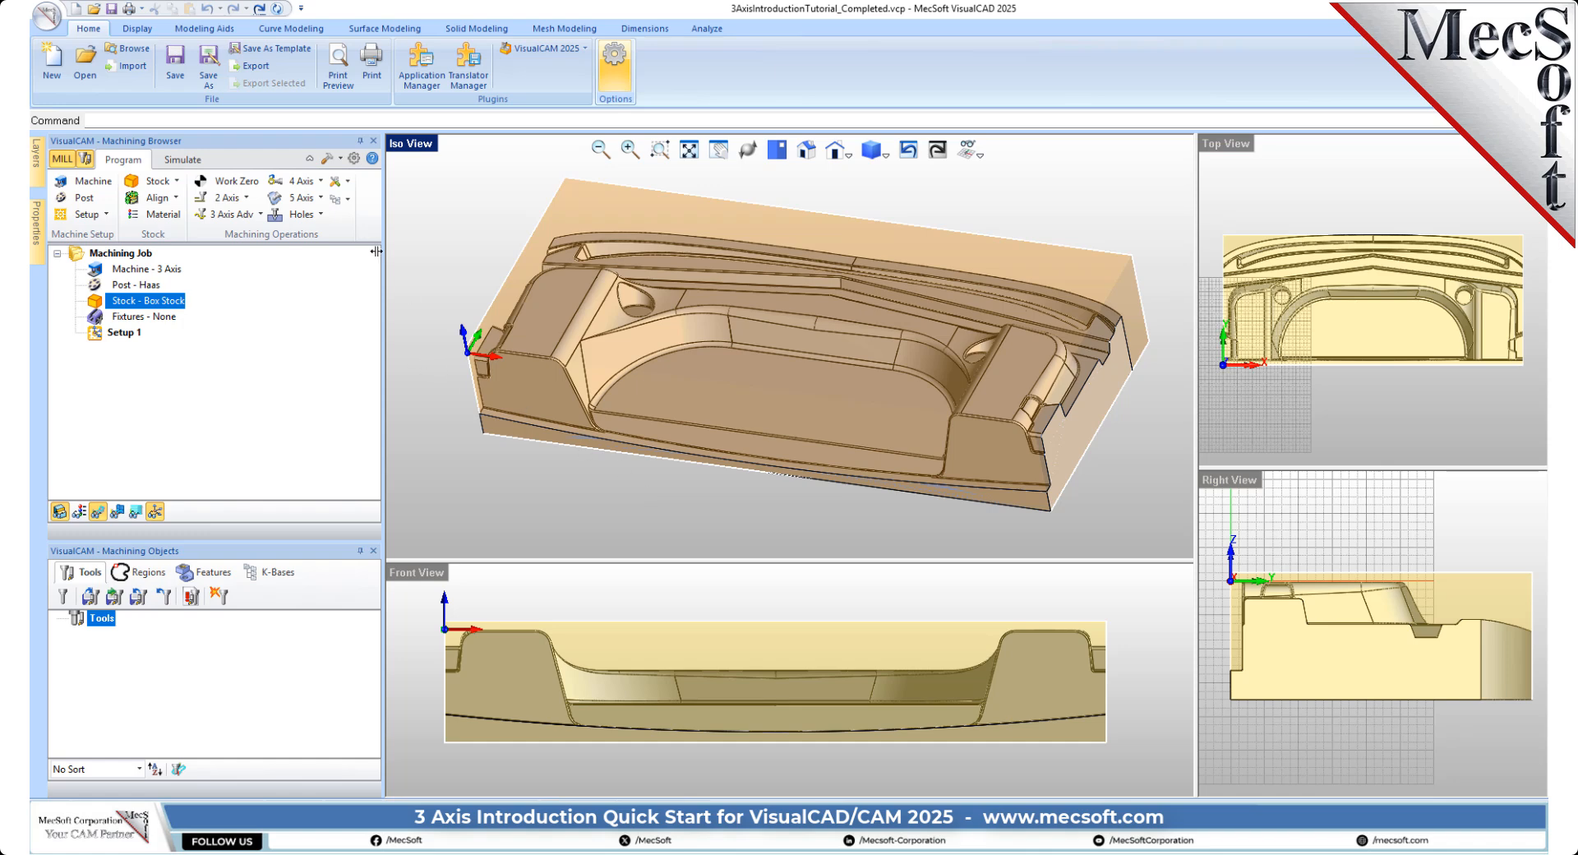
Locate the world coordinate system on the stock box with zero face Highest Z and zero position South West
{"action": "left_click", "coordinate": [178, 201]}
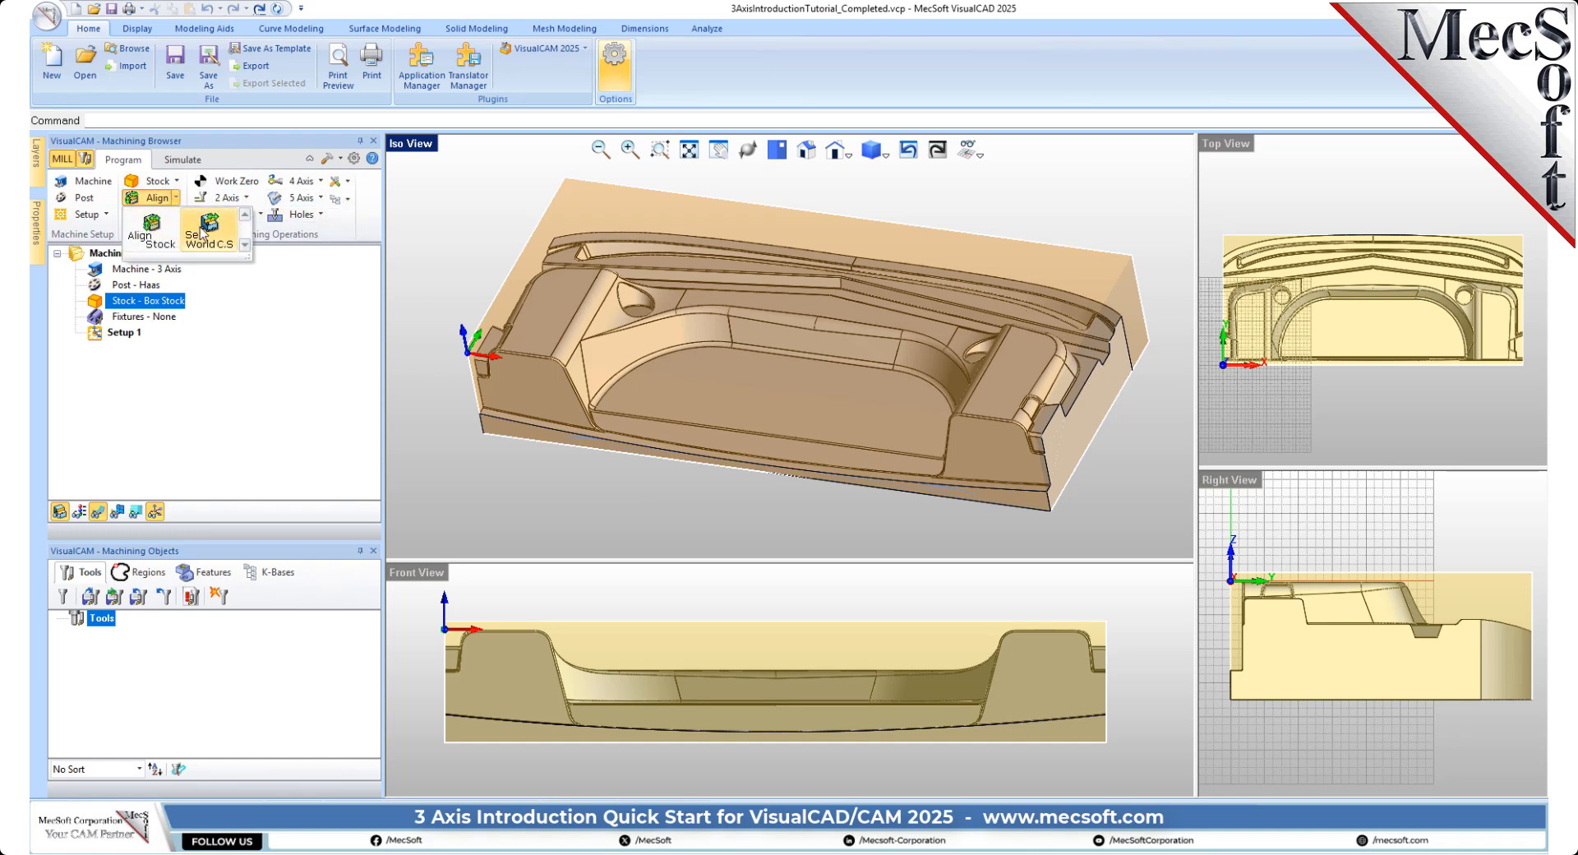
{"action": "left_click", "coordinate": [199, 227]}
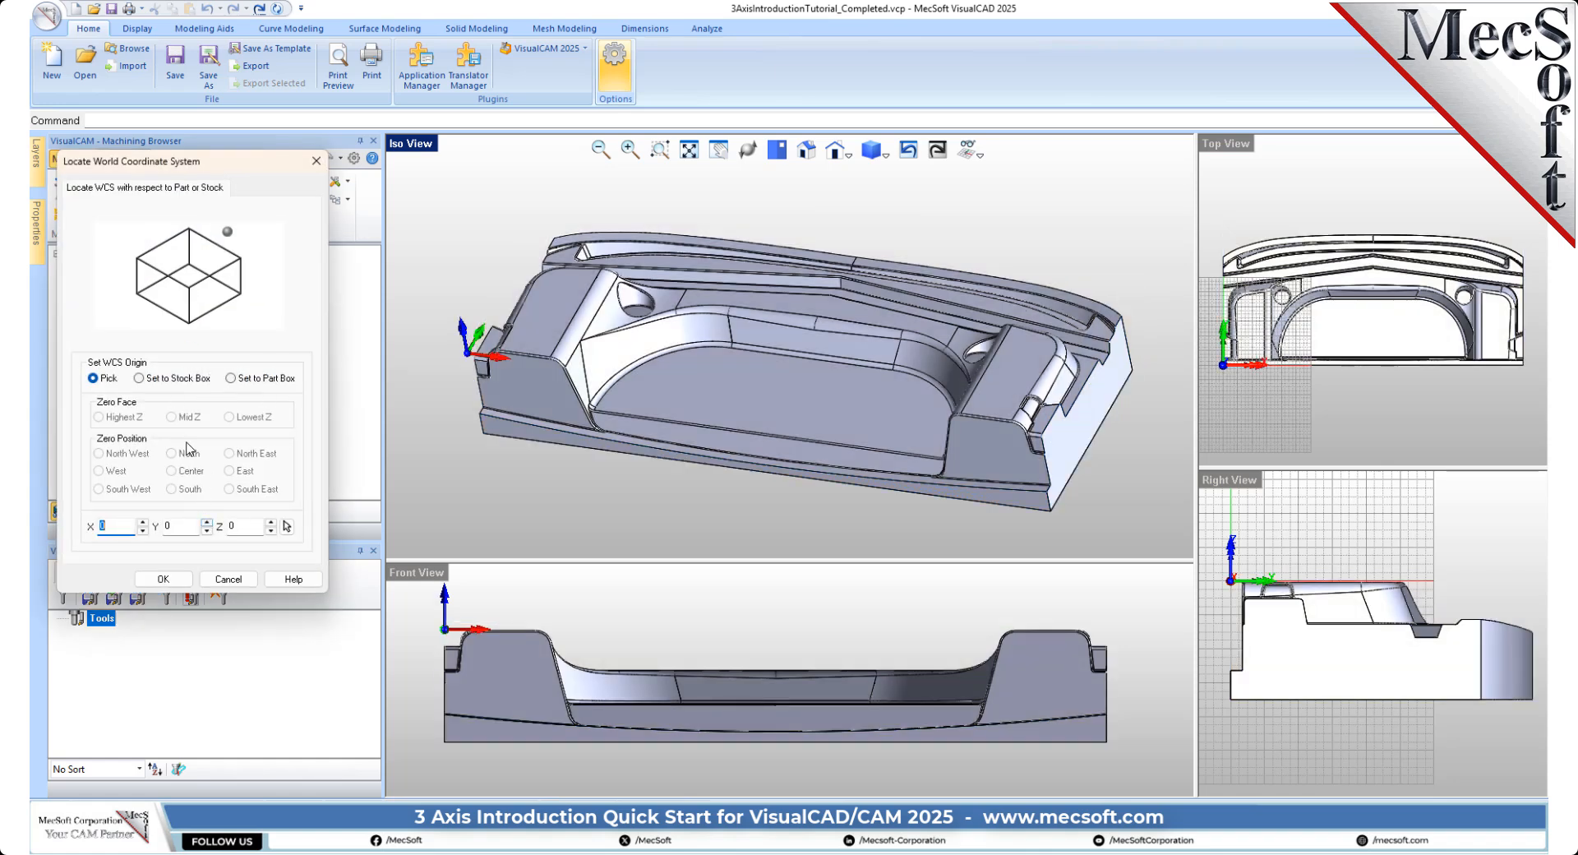
{"action": "left_click", "coordinate": [167, 378]}
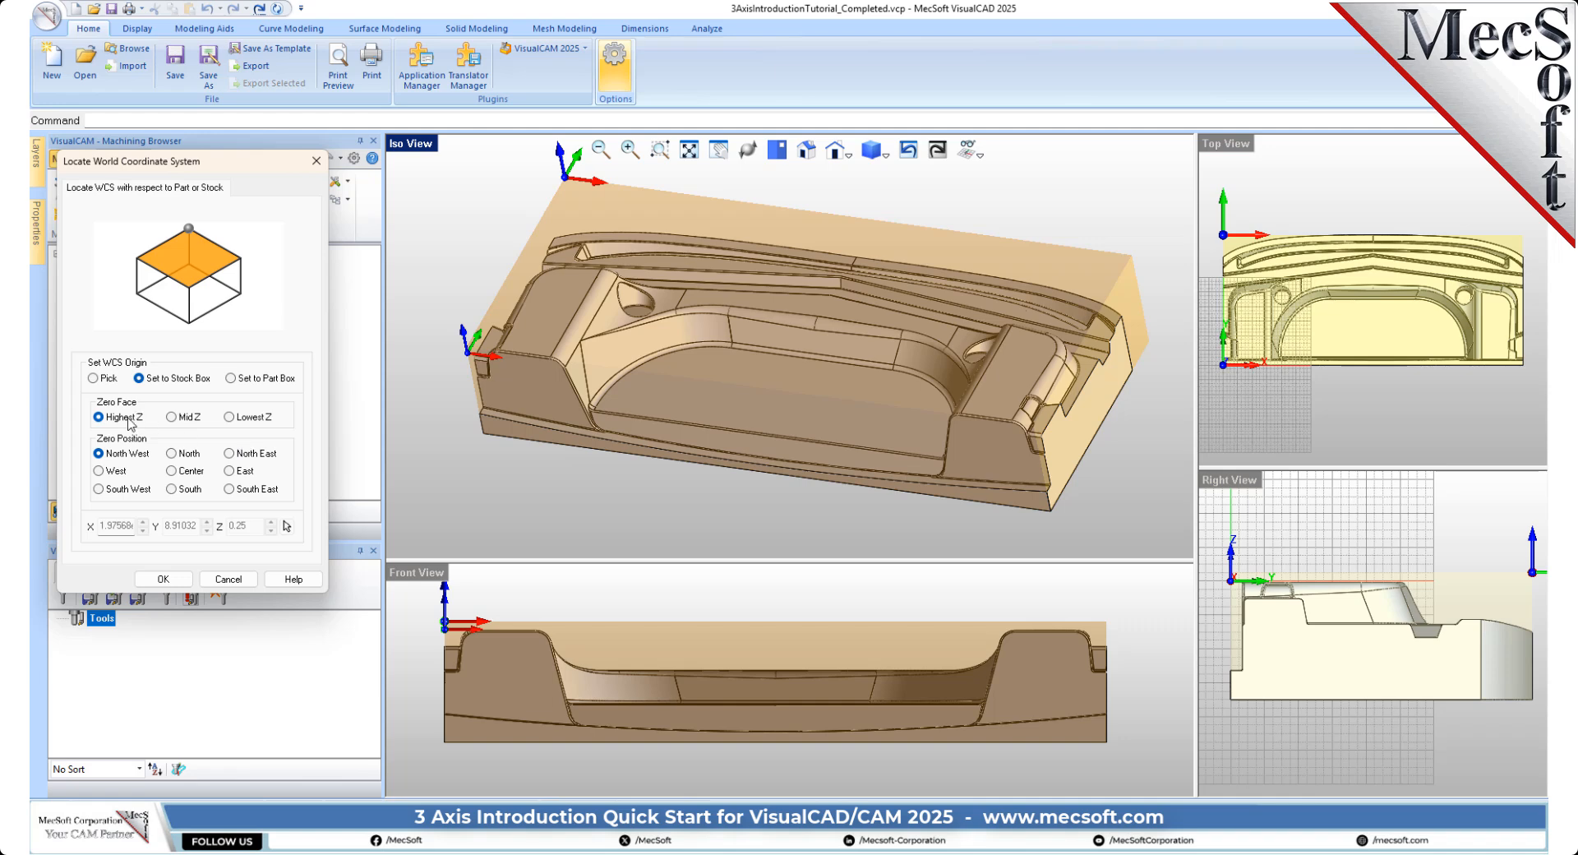
{"action": "mouse_move", "coordinate": [102, 421]}
{"action": "left_click", "coordinate": [113, 491]}
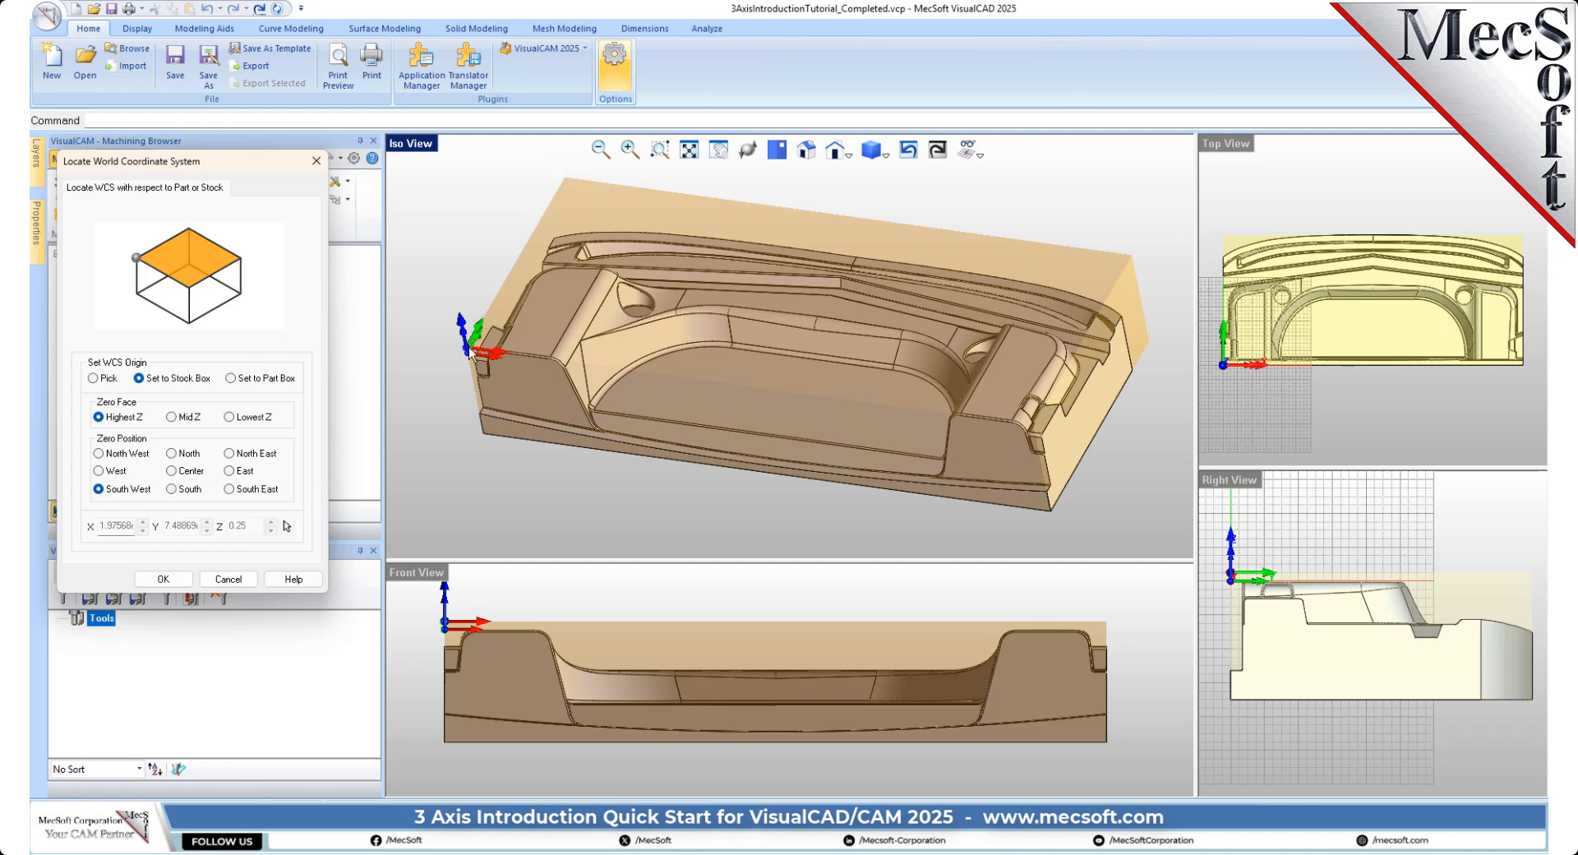
{"action": "scroll", "coordinate": [427, 613], "scroll_direction": "up", "scroll_amount": 3}
{"action": "right_click", "coordinate": [427, 618]}
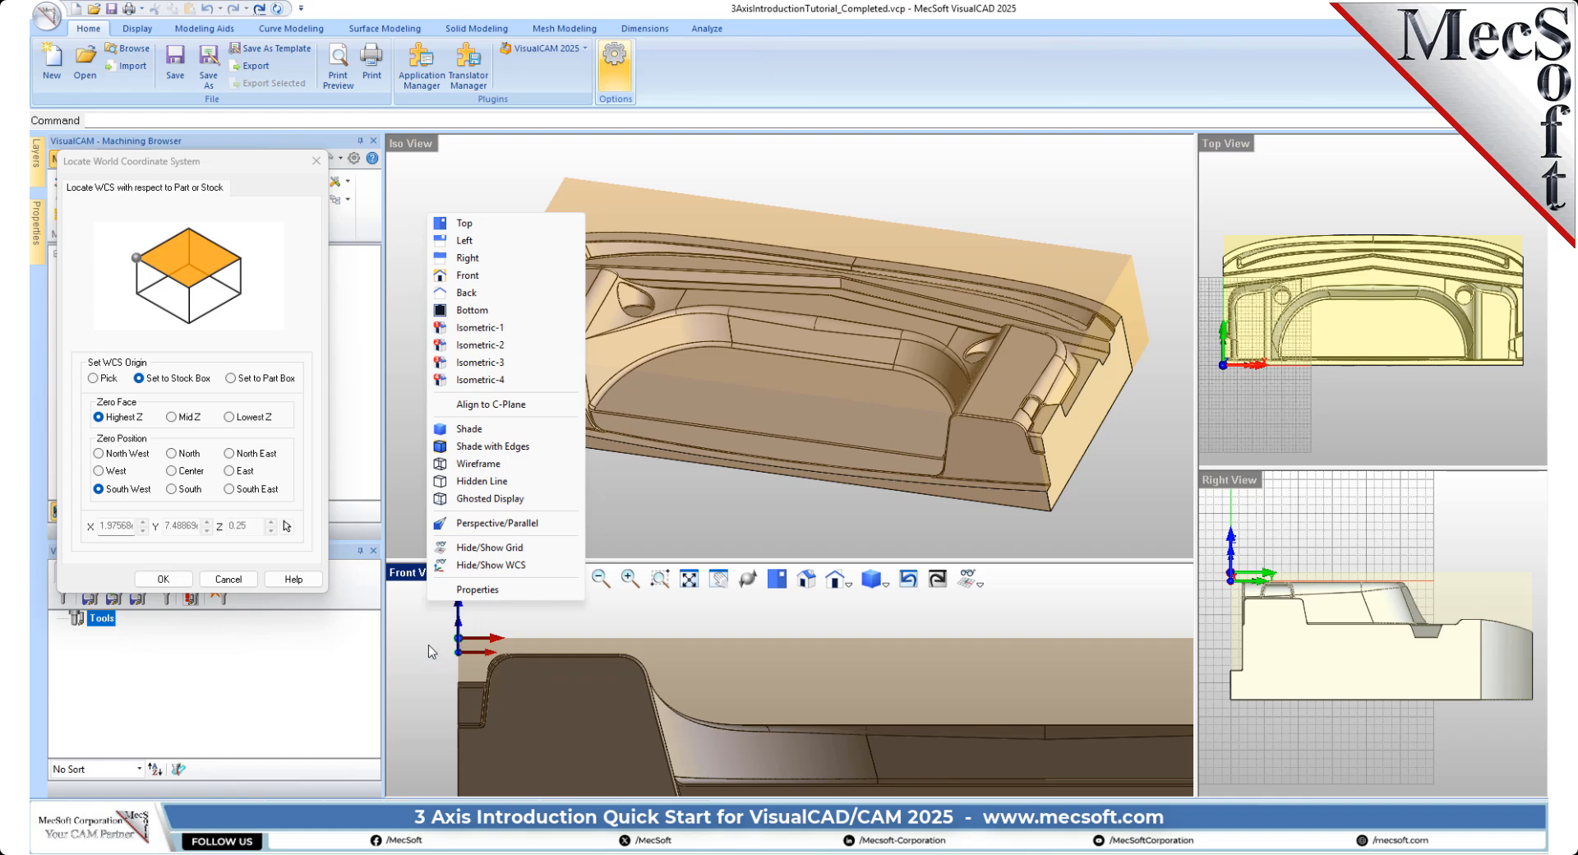
{"action": "left_click", "coordinate": [414, 628]}
{"action": "scroll", "coordinate": [443, 630], "scroll_direction": "up", "scroll_amount": 6}
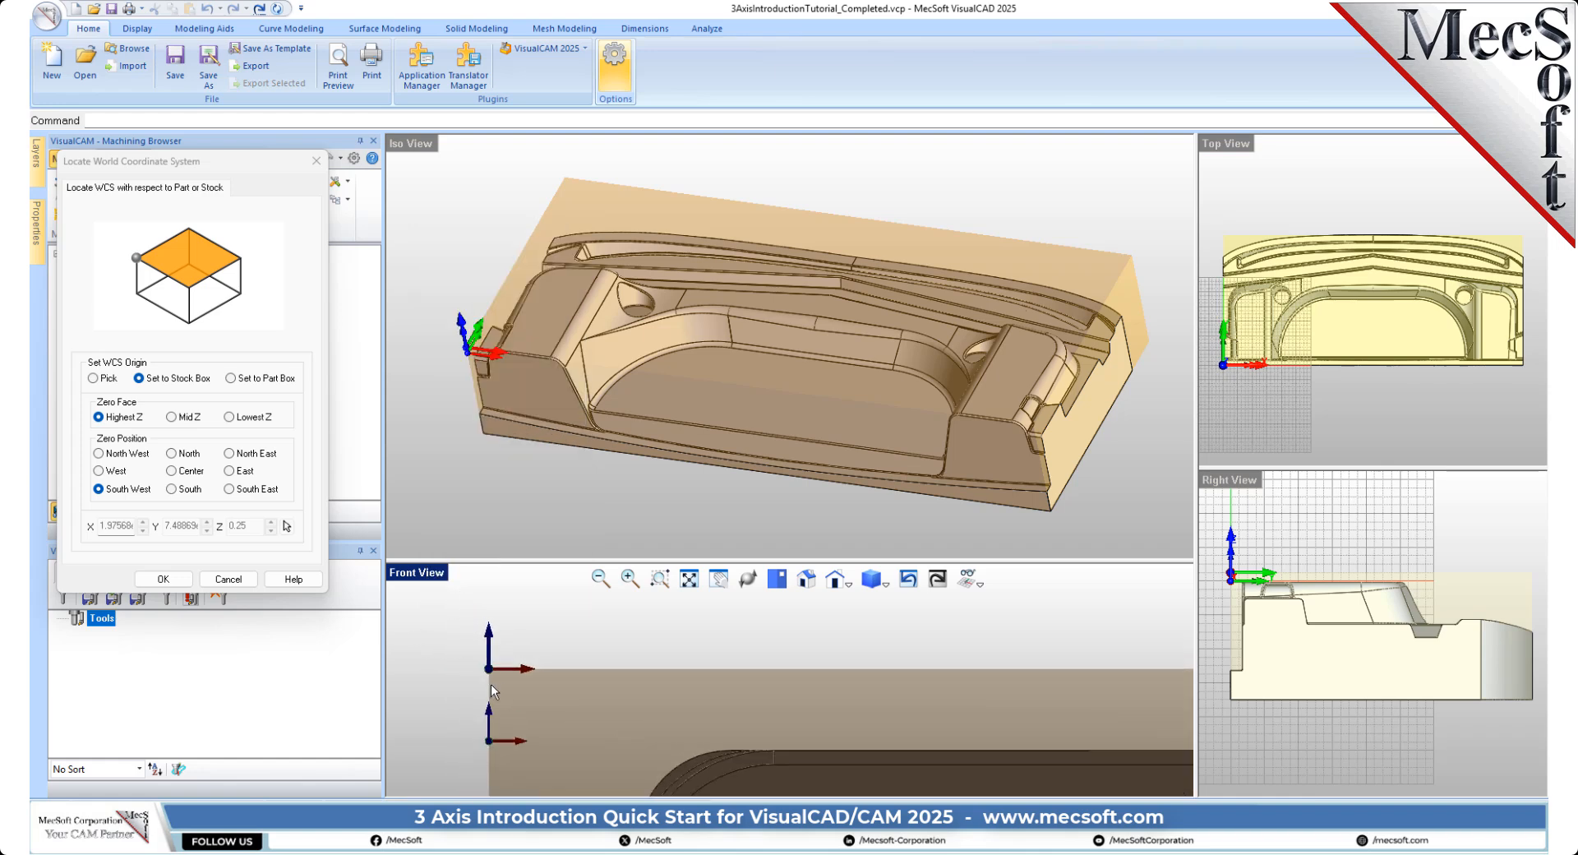
{"action": "scroll", "coordinate": [438, 625], "scroll_direction": "down", "scroll_amount": 5}
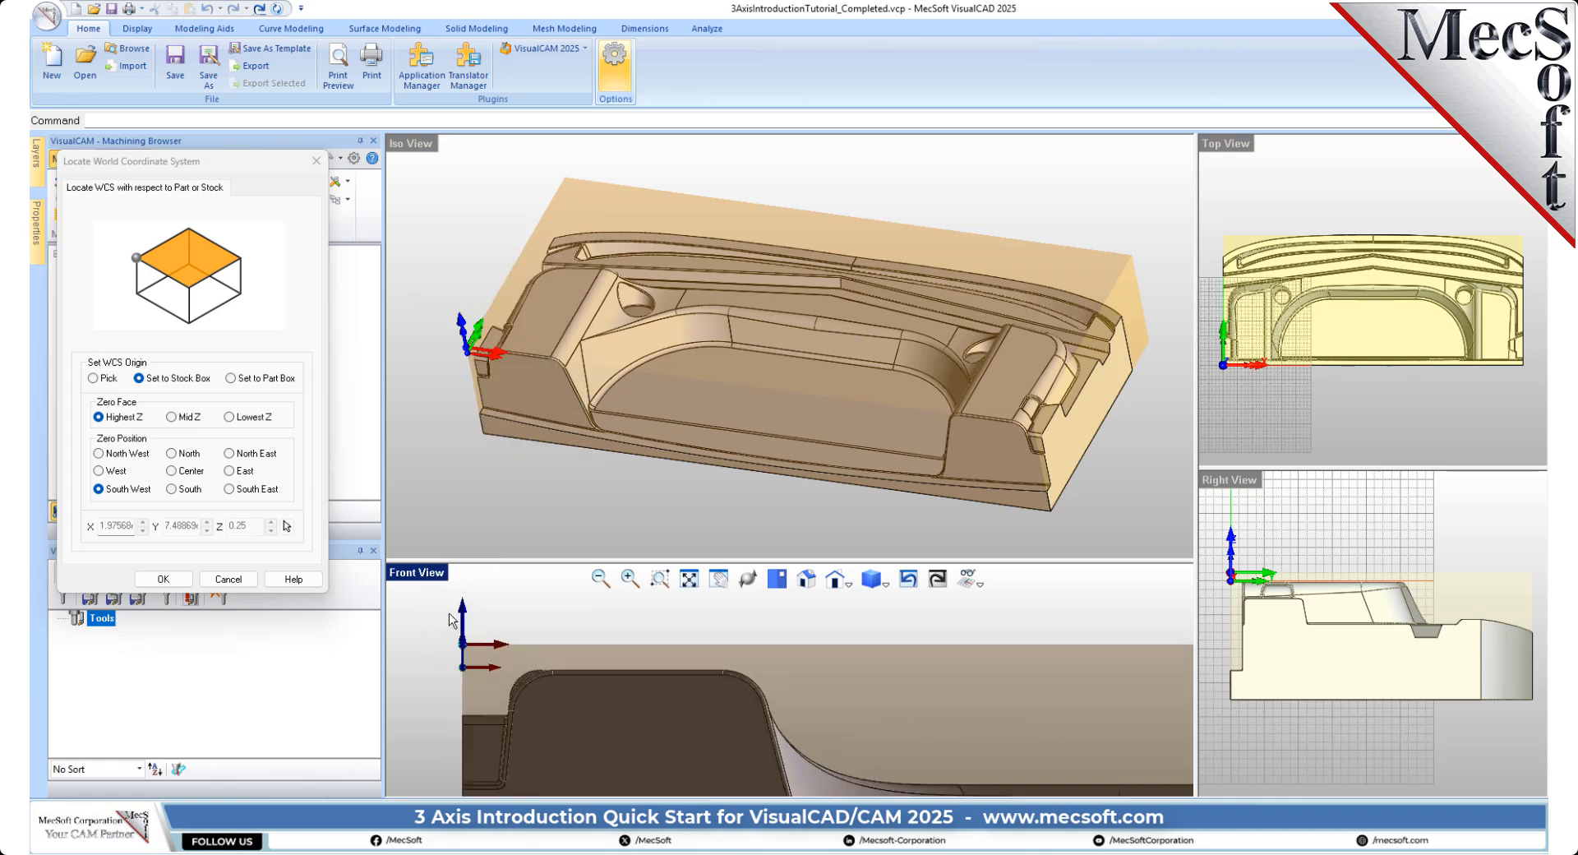
{"action": "scroll", "coordinate": [444, 625], "scroll_direction": "down", "scroll_amount": 6}
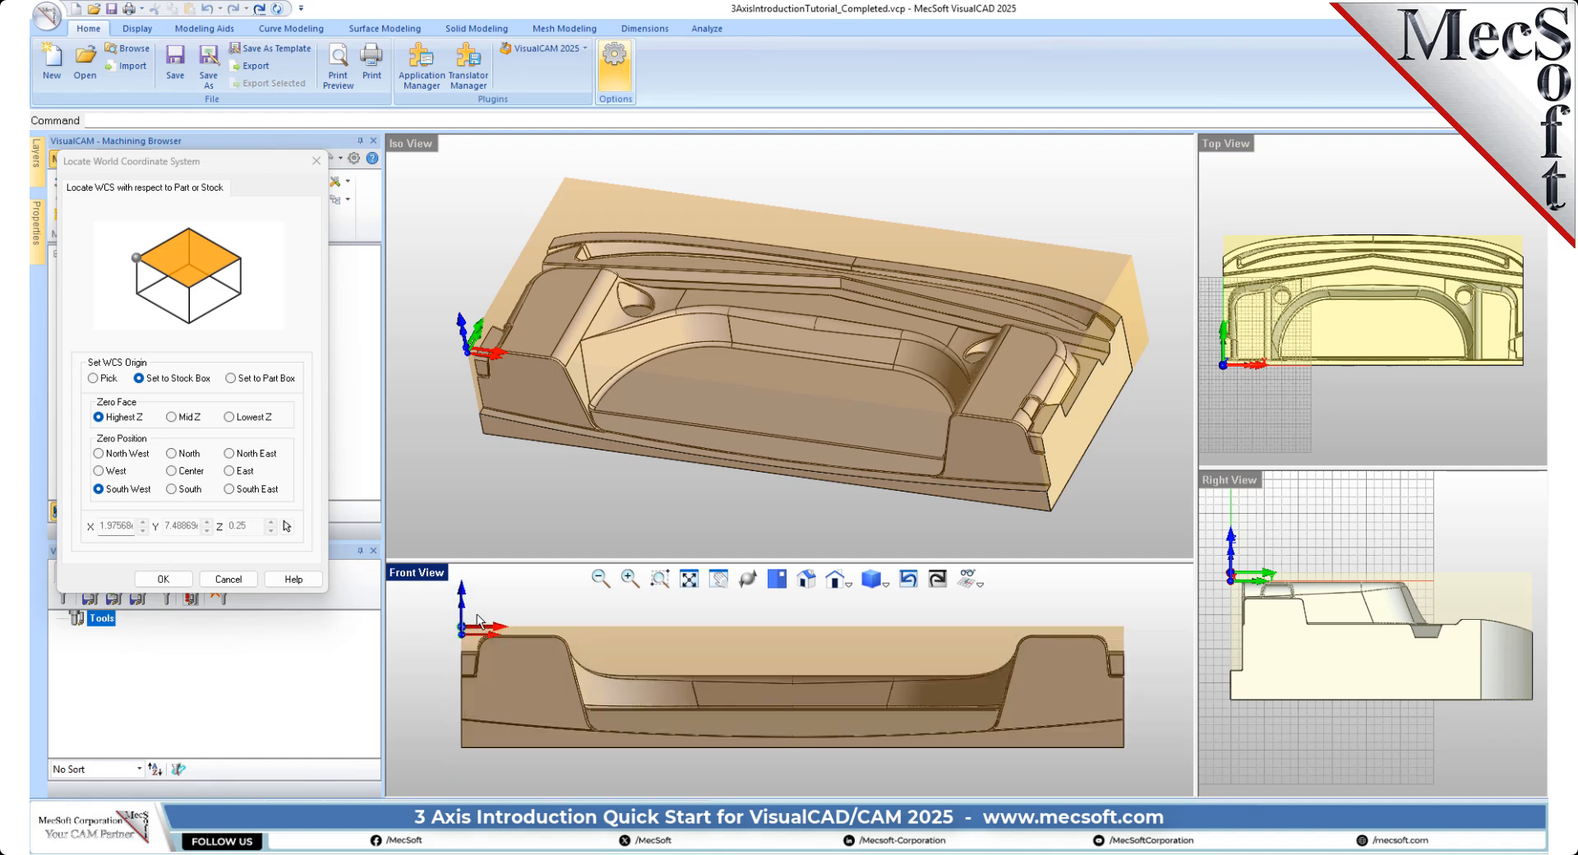
{"action": "left_click", "coordinate": [171, 578]}
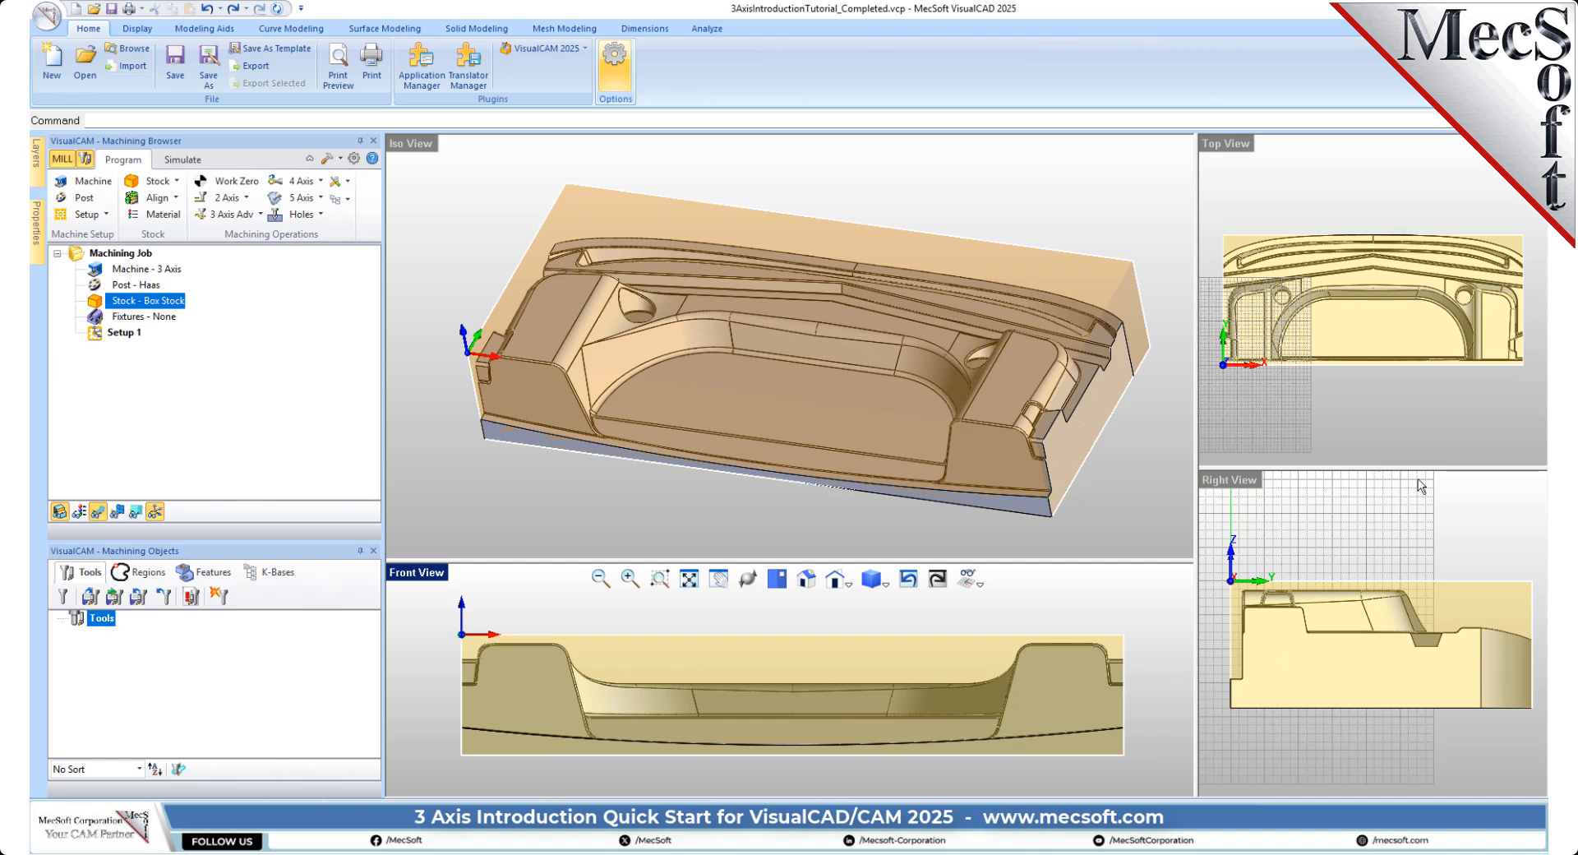
Examine the Work Zero options and close them without generating a work zero
{"action": "left_click", "coordinate": [1391, 538]}
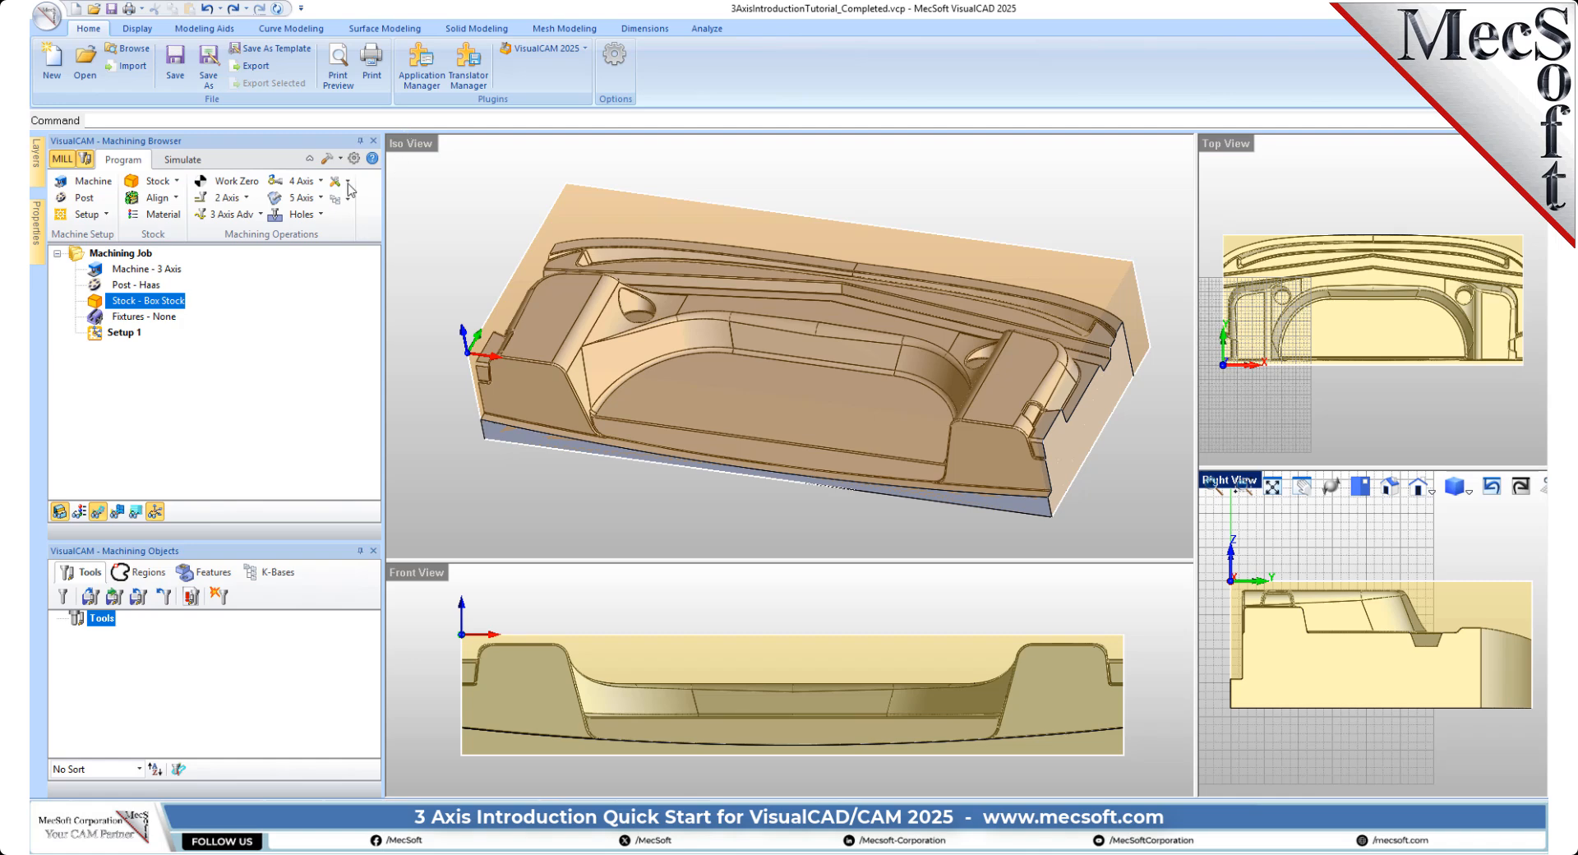
{"action": "left_click", "coordinate": [236, 181]}
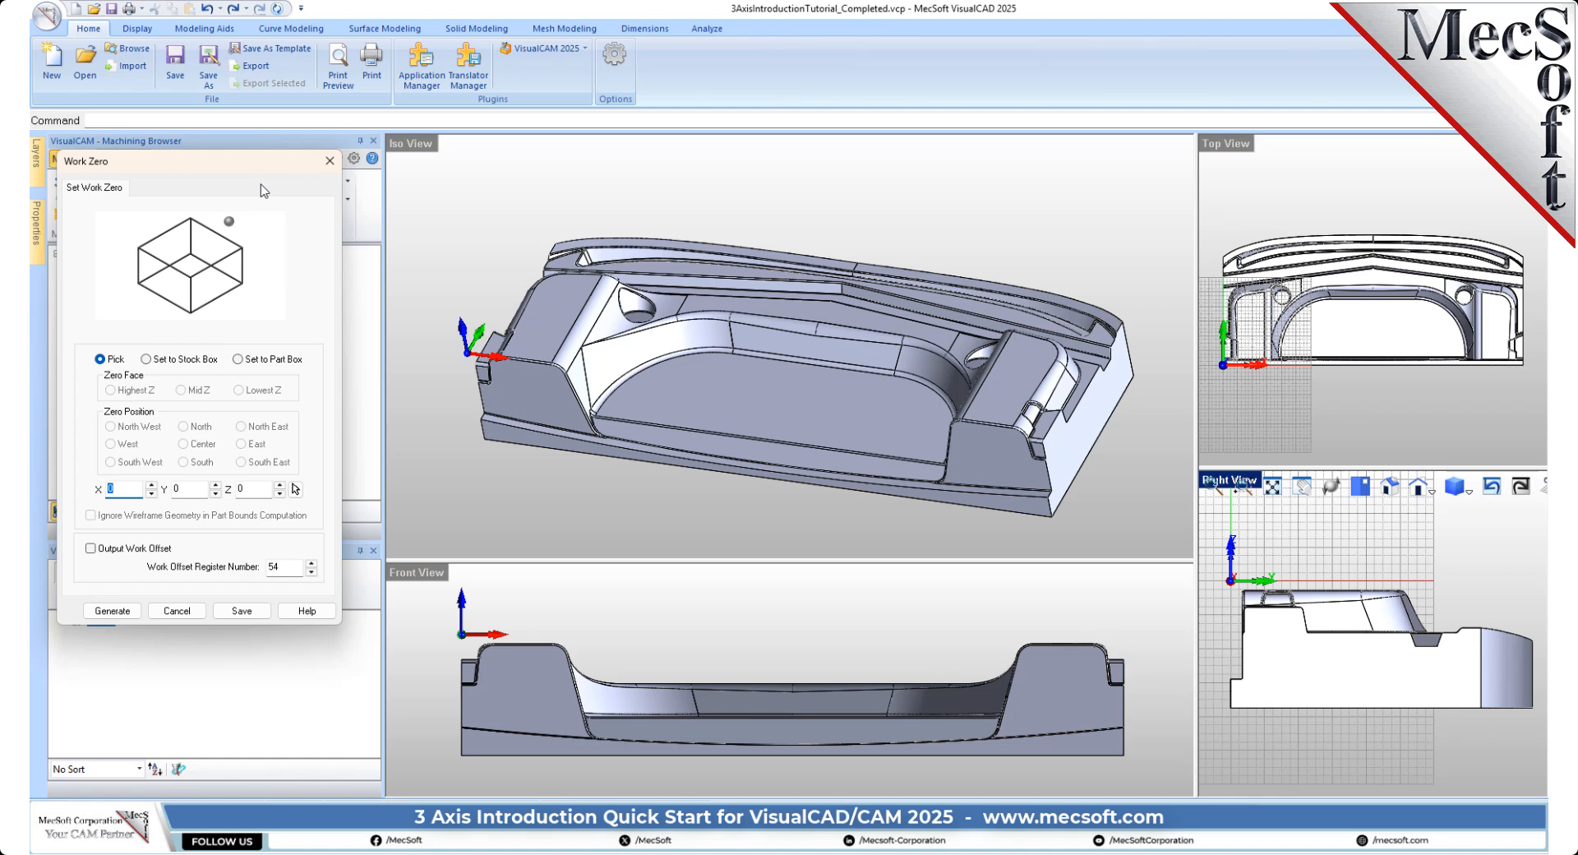
{"action": "left_click", "coordinate": [329, 160]}
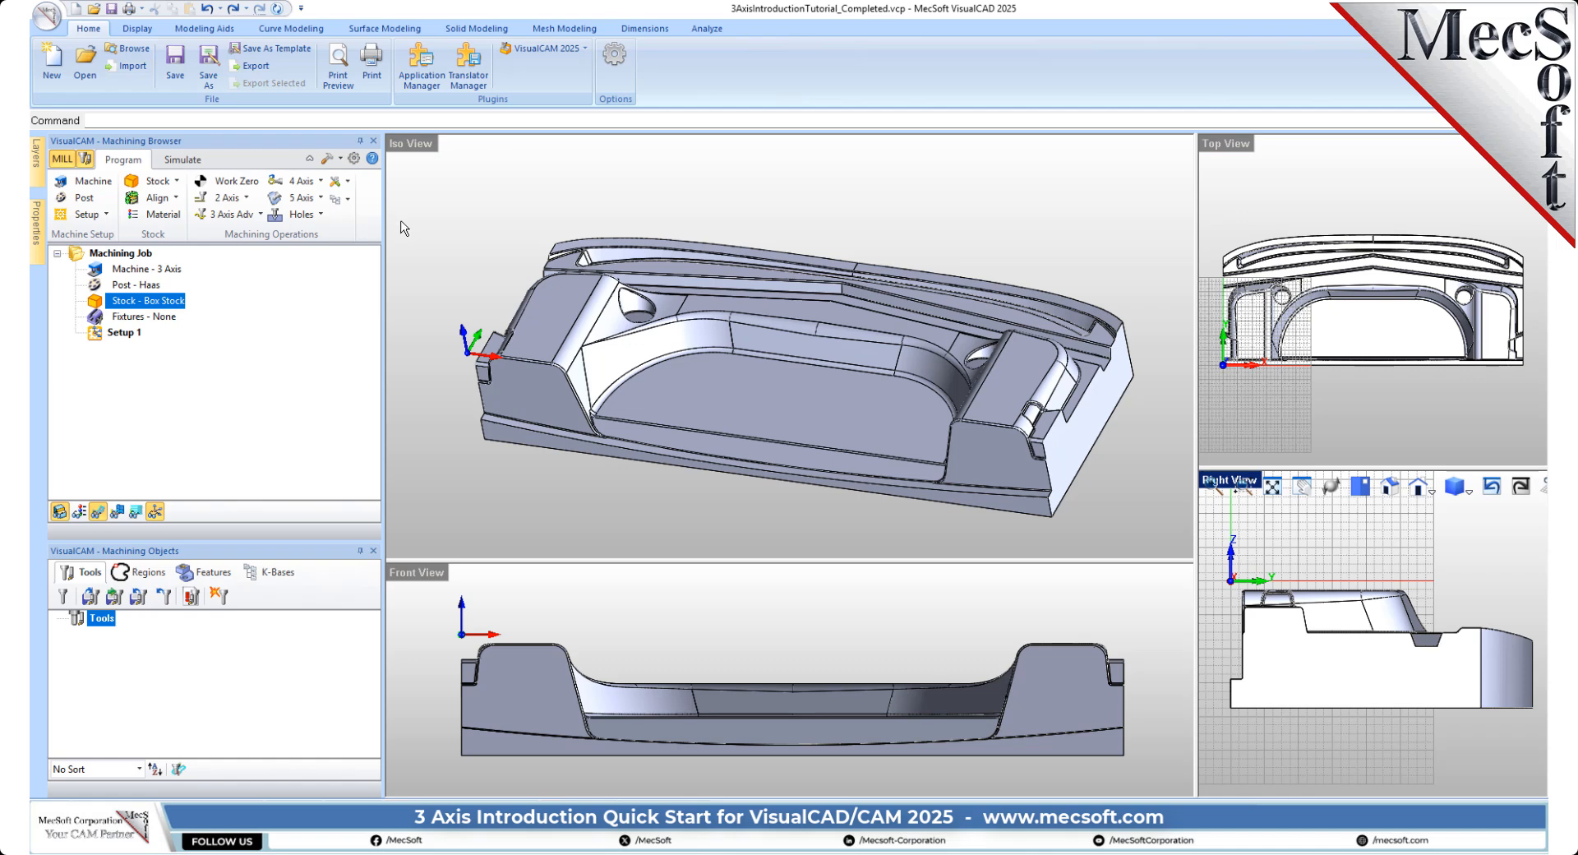
Load the tool library 3AxisIntroductionTutorial.vkb from the VisualCAM 2025 Data folder
{"action": "left_click", "coordinate": [177, 571]}
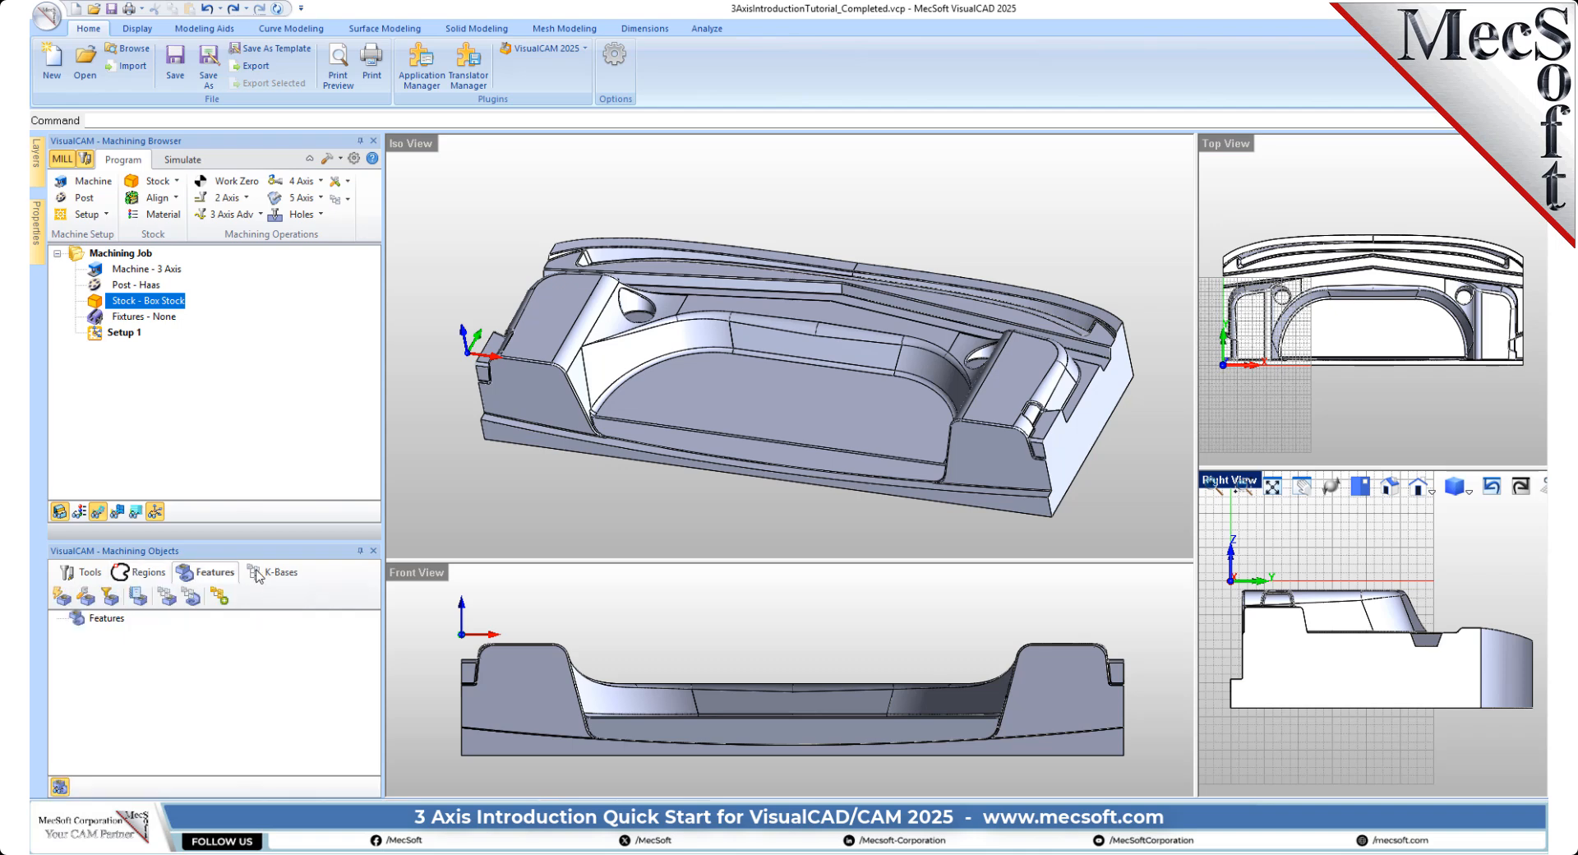
{"action": "left_click", "coordinate": [82, 572]}
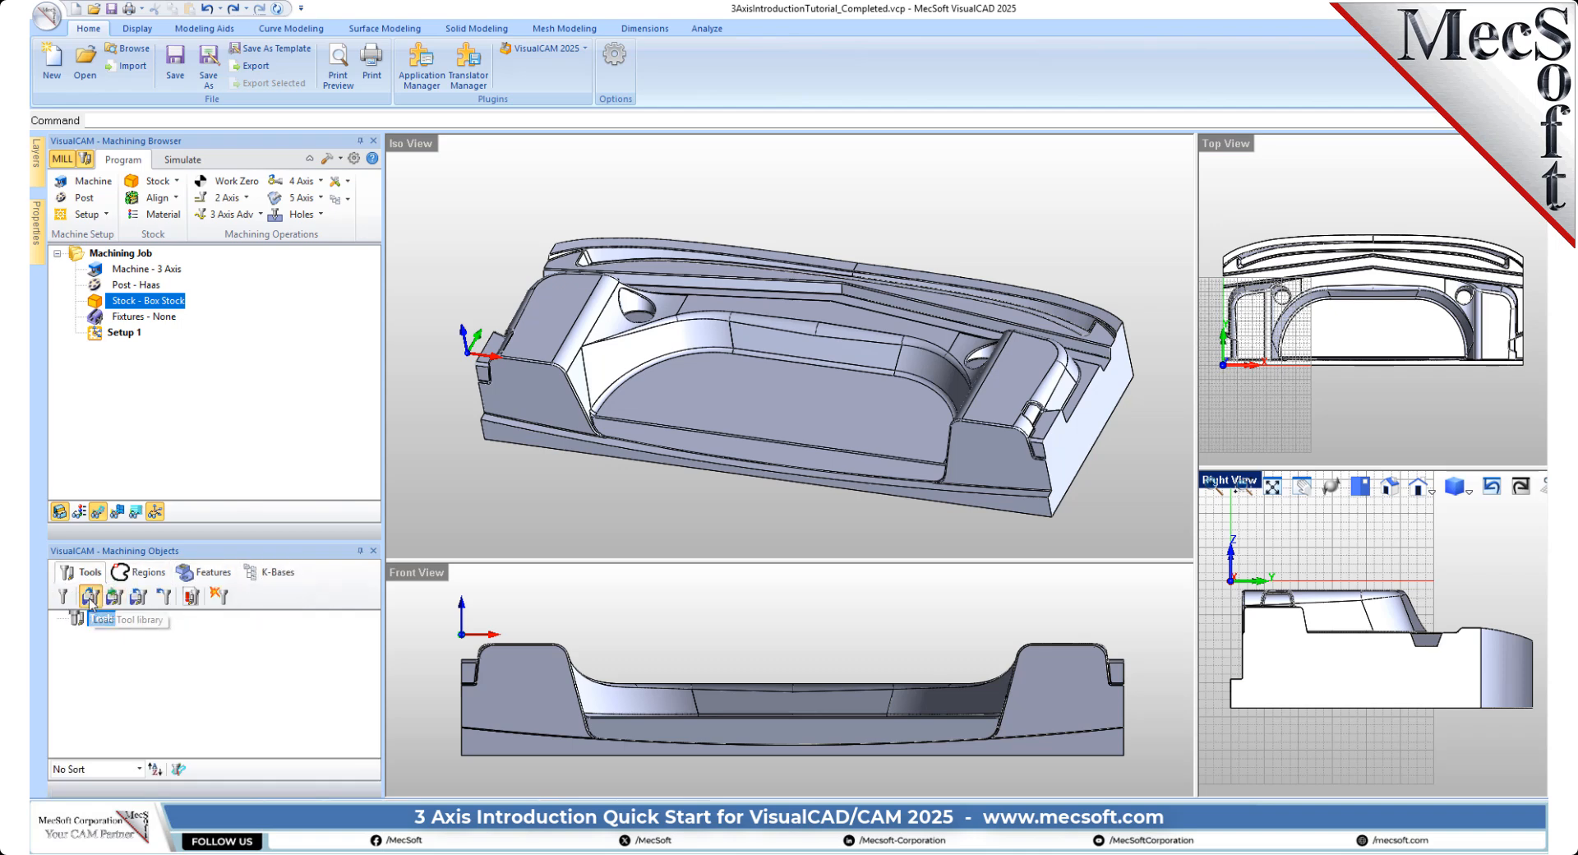
{"action": "left_click", "coordinate": [91, 597]}
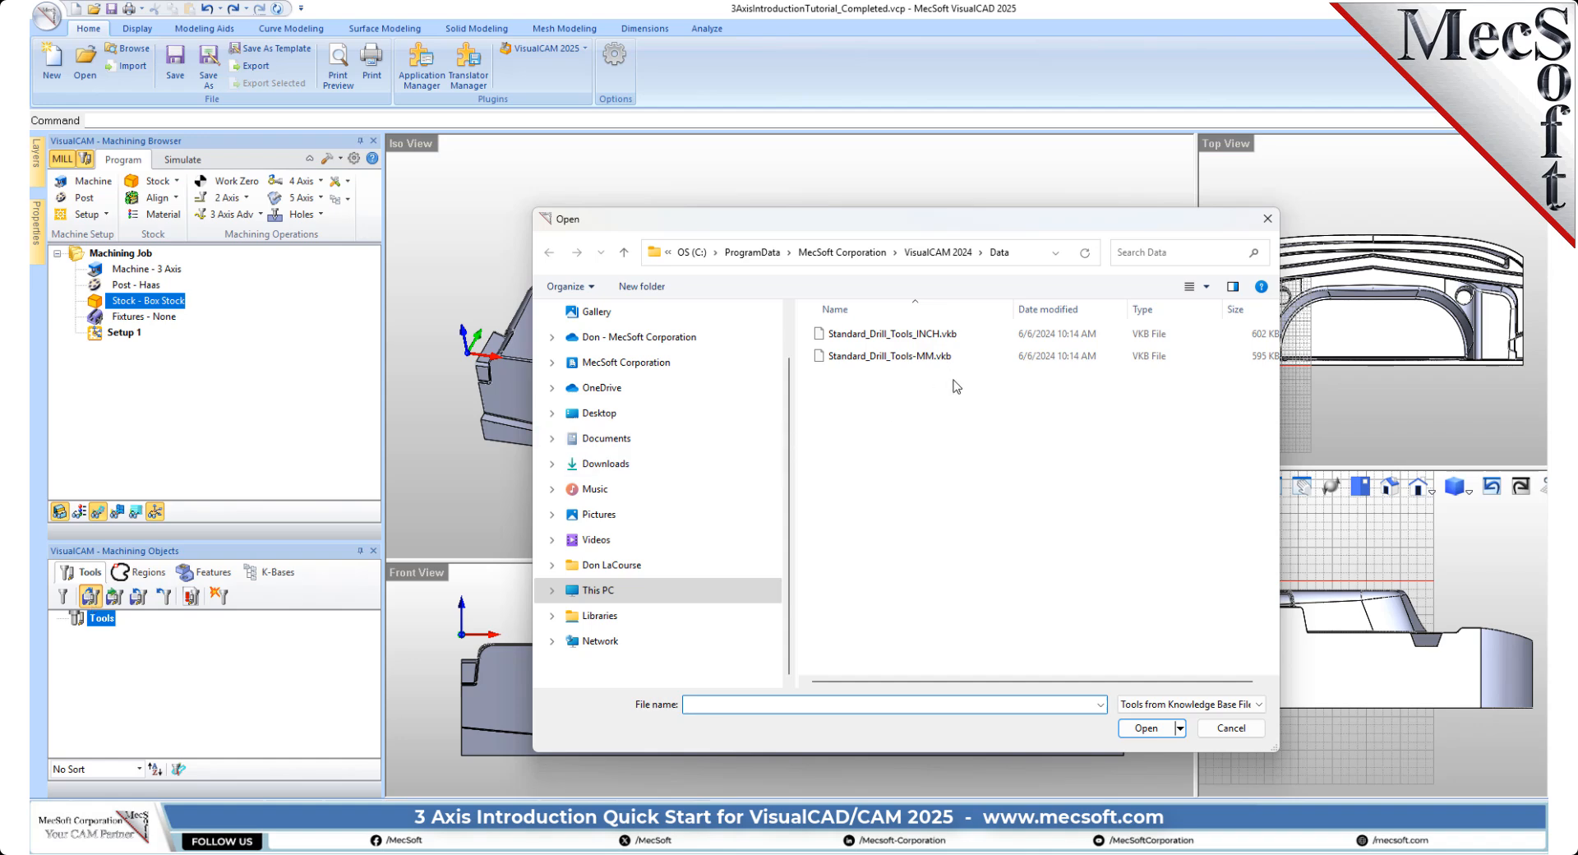
{"action": "left_click", "coordinate": [842, 252]}
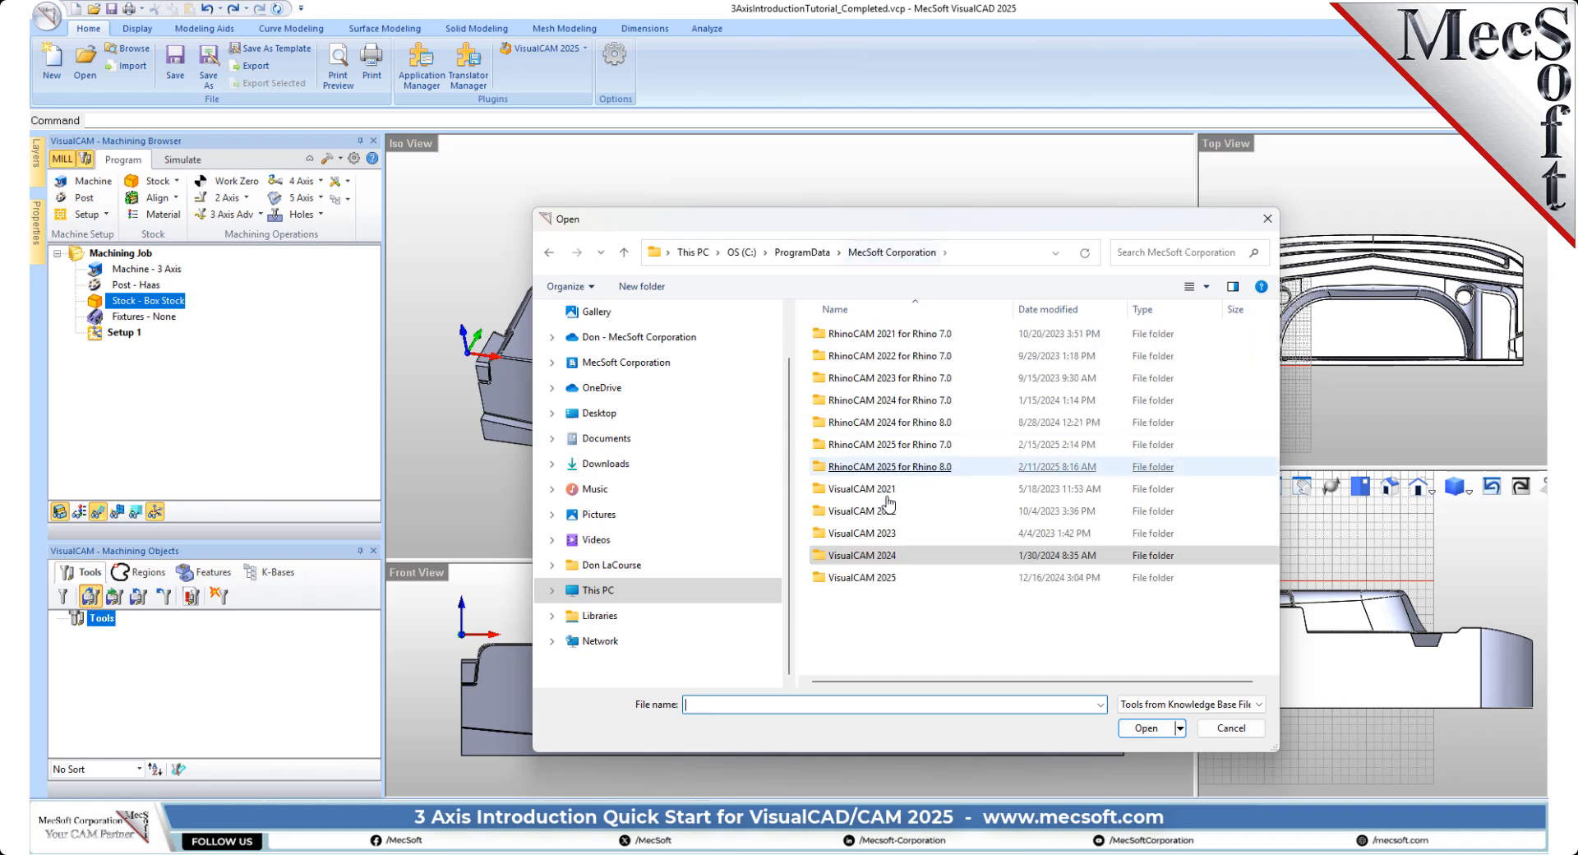
{"action": "double_click", "coordinate": [885, 579]}
{"action": "double_click", "coordinate": [840, 380]}
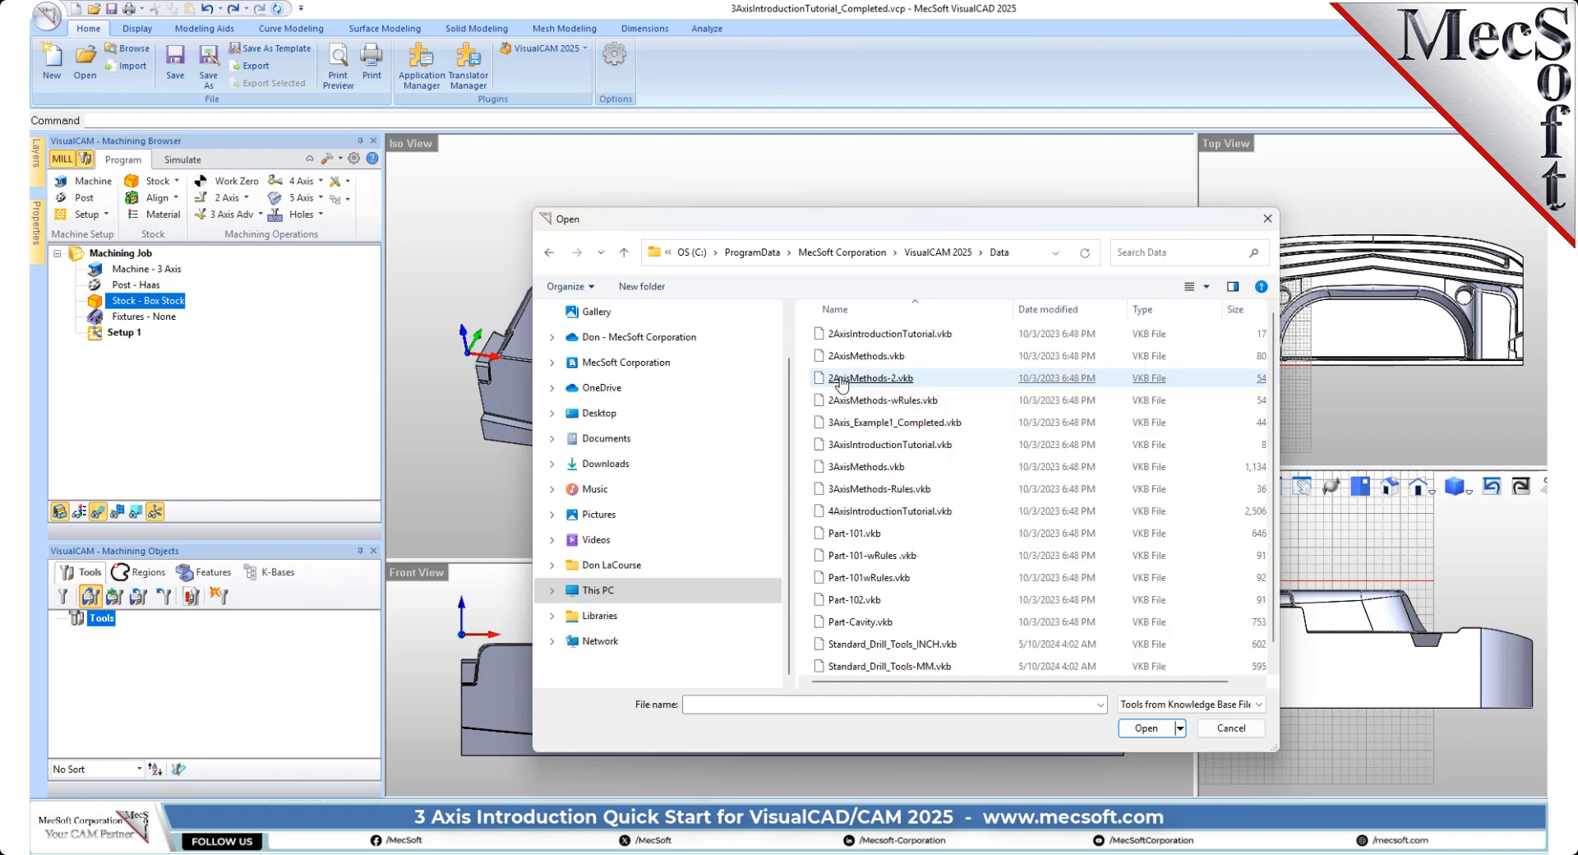
{"action": "left_click", "coordinate": [840, 380]}
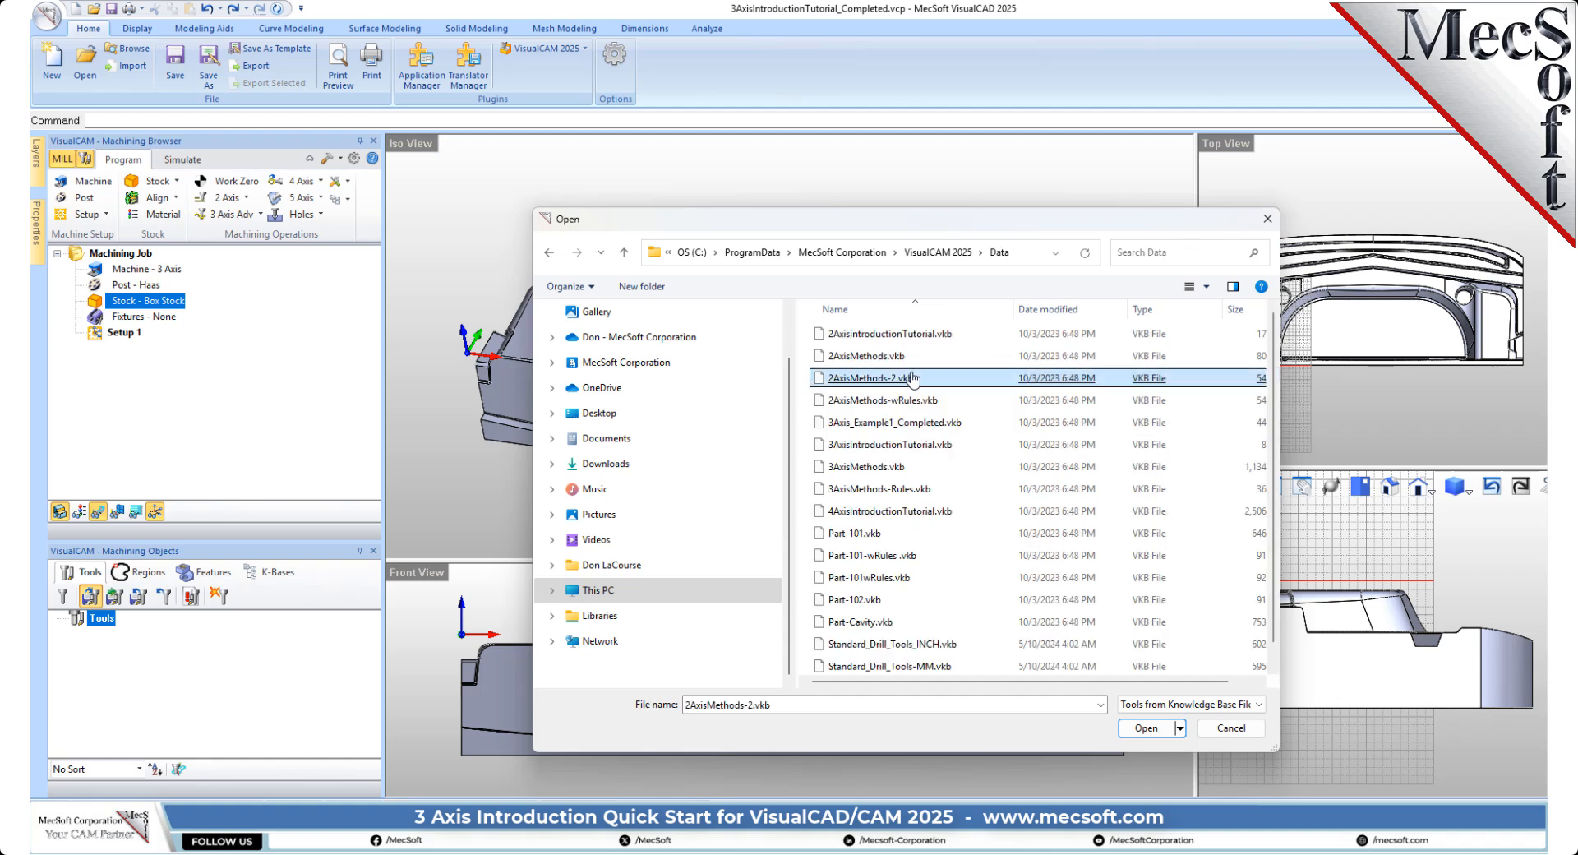
{"action": "left_click", "coordinate": [941, 448]}
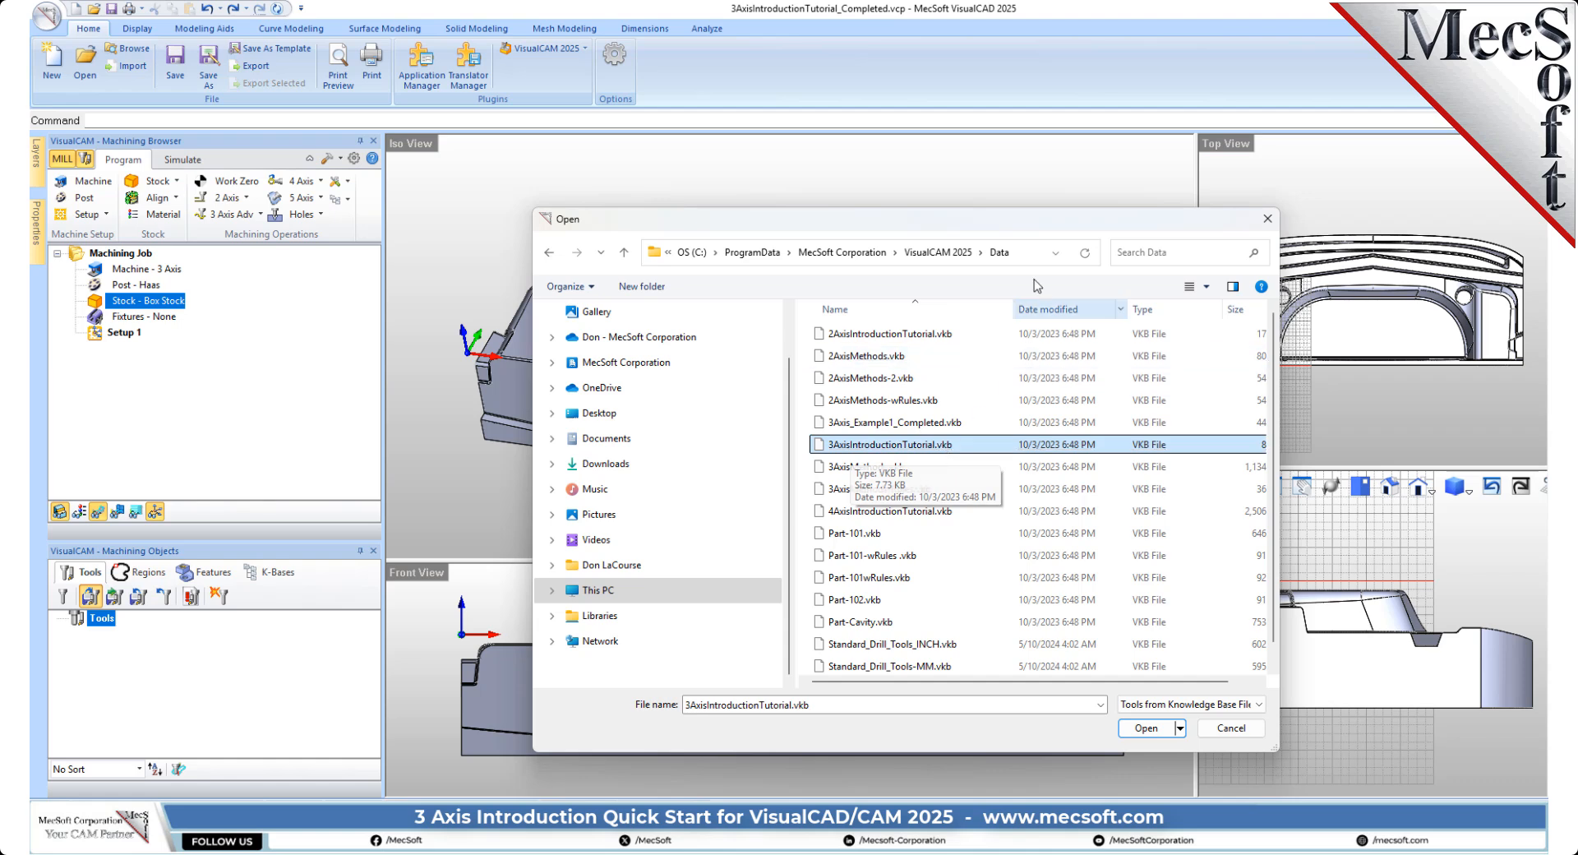
{"action": "left_click", "coordinate": [1025, 256]}
{"action": "double_click", "coordinate": [937, 445]}
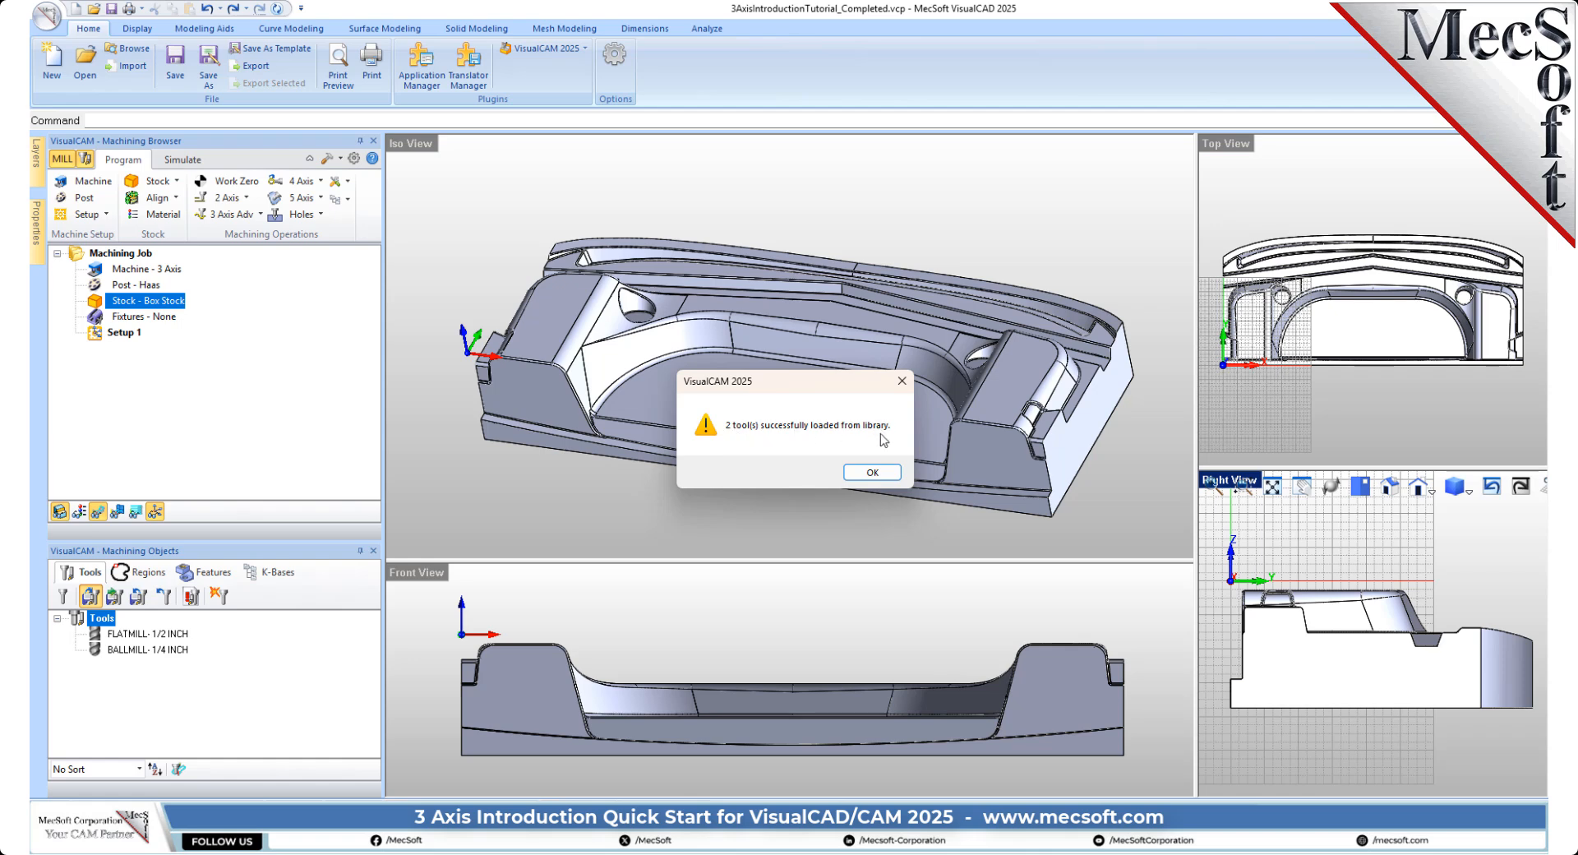
{"action": "left_click", "coordinate": [878, 475]}
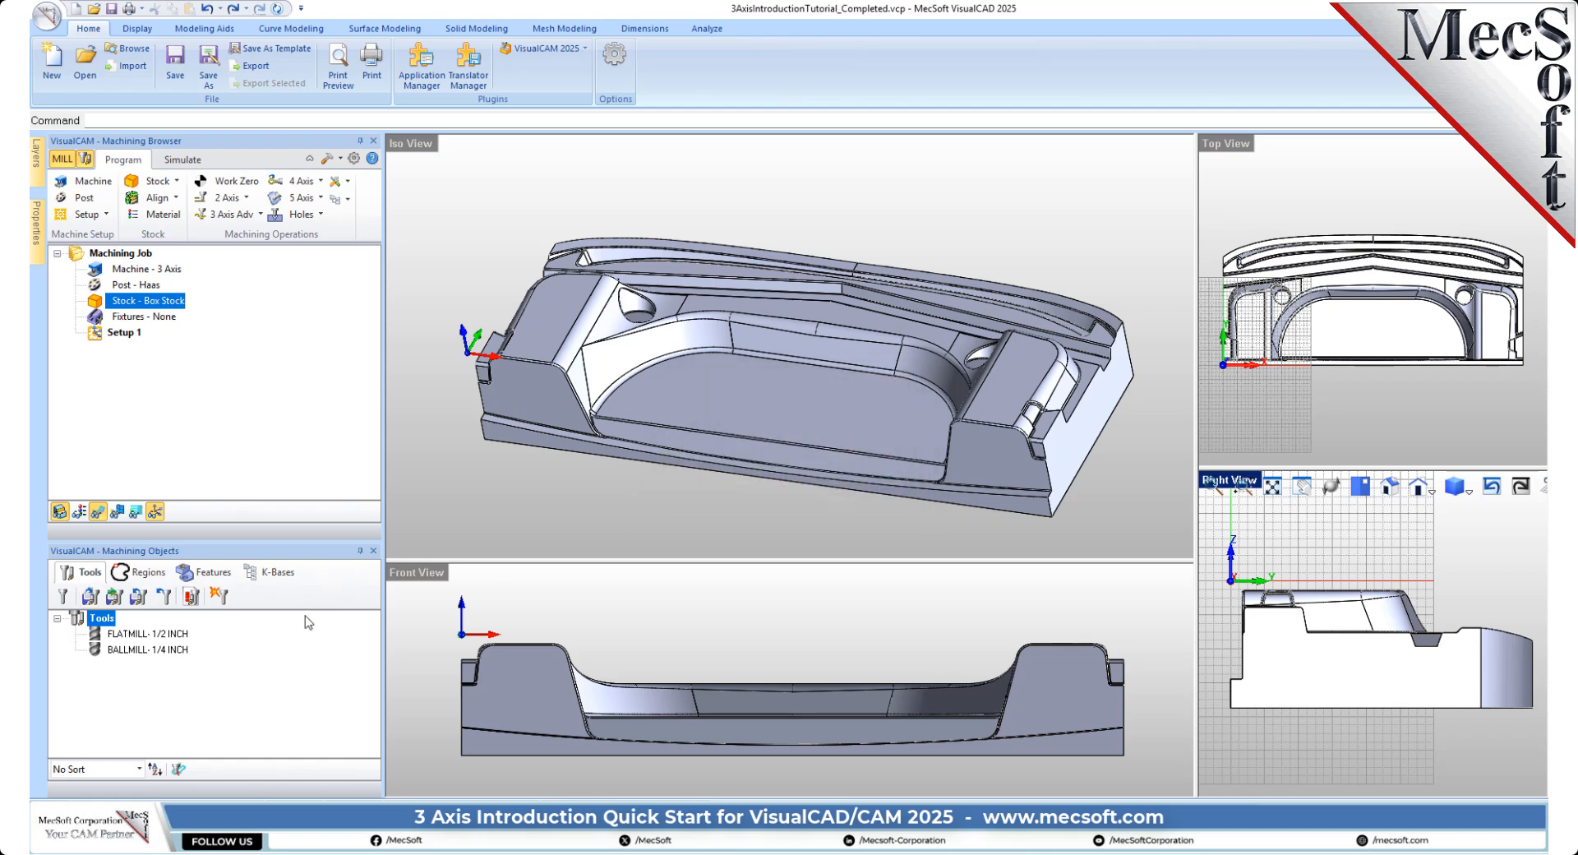
Open the FLATMILL- 1/2 INCH tool definition and examine its dimensions, properties, and feeds and speeds
{"action": "left_click", "coordinate": [130, 650]}
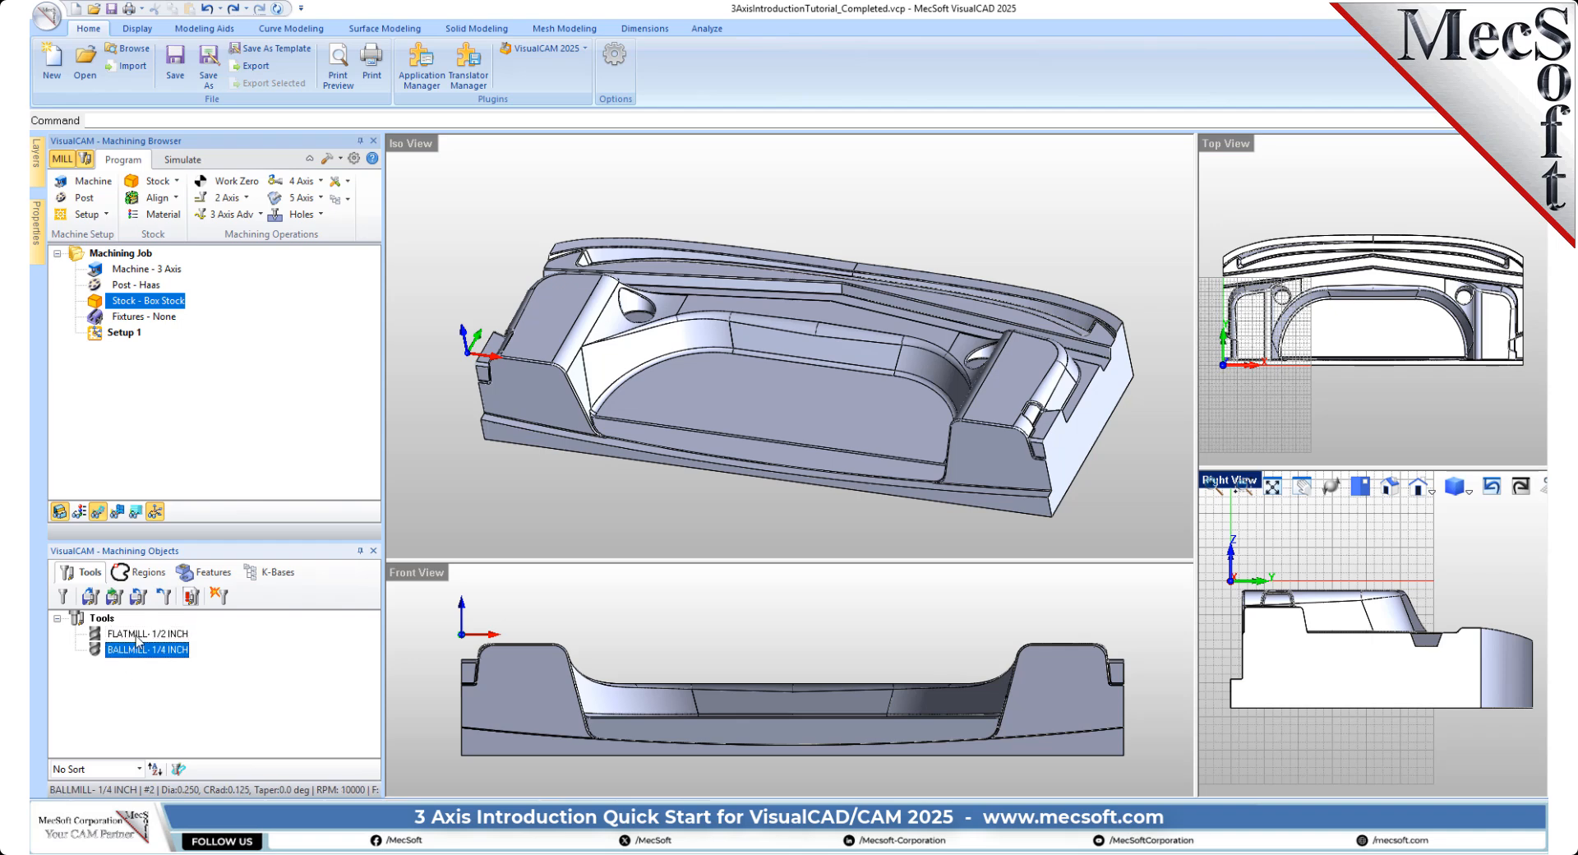
{"action": "left_click", "coordinate": [135, 633]}
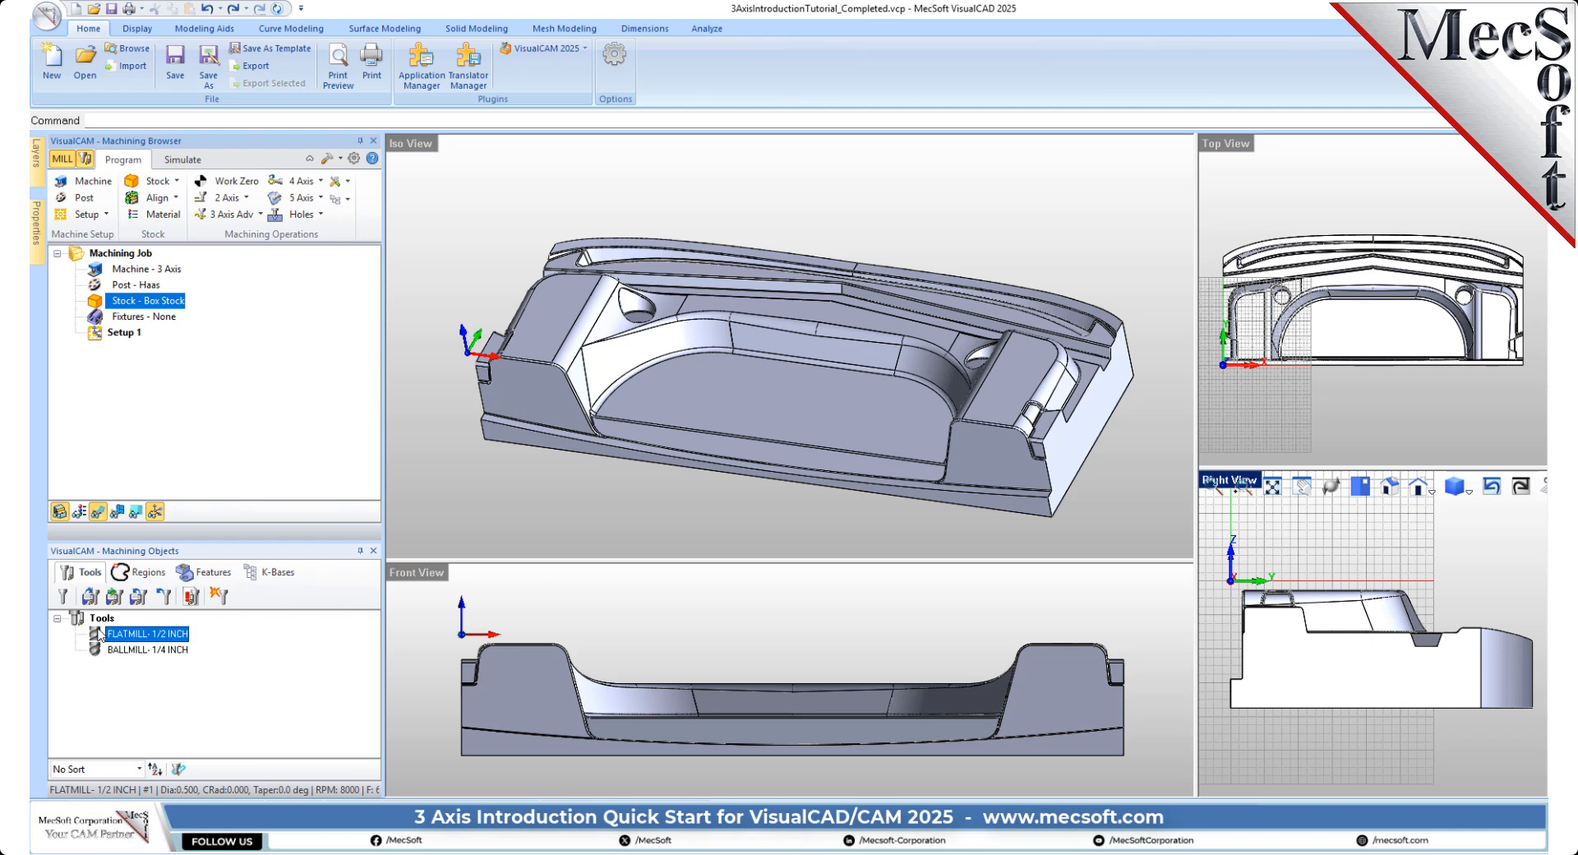
{"action": "double_click", "coordinate": [98, 634]}
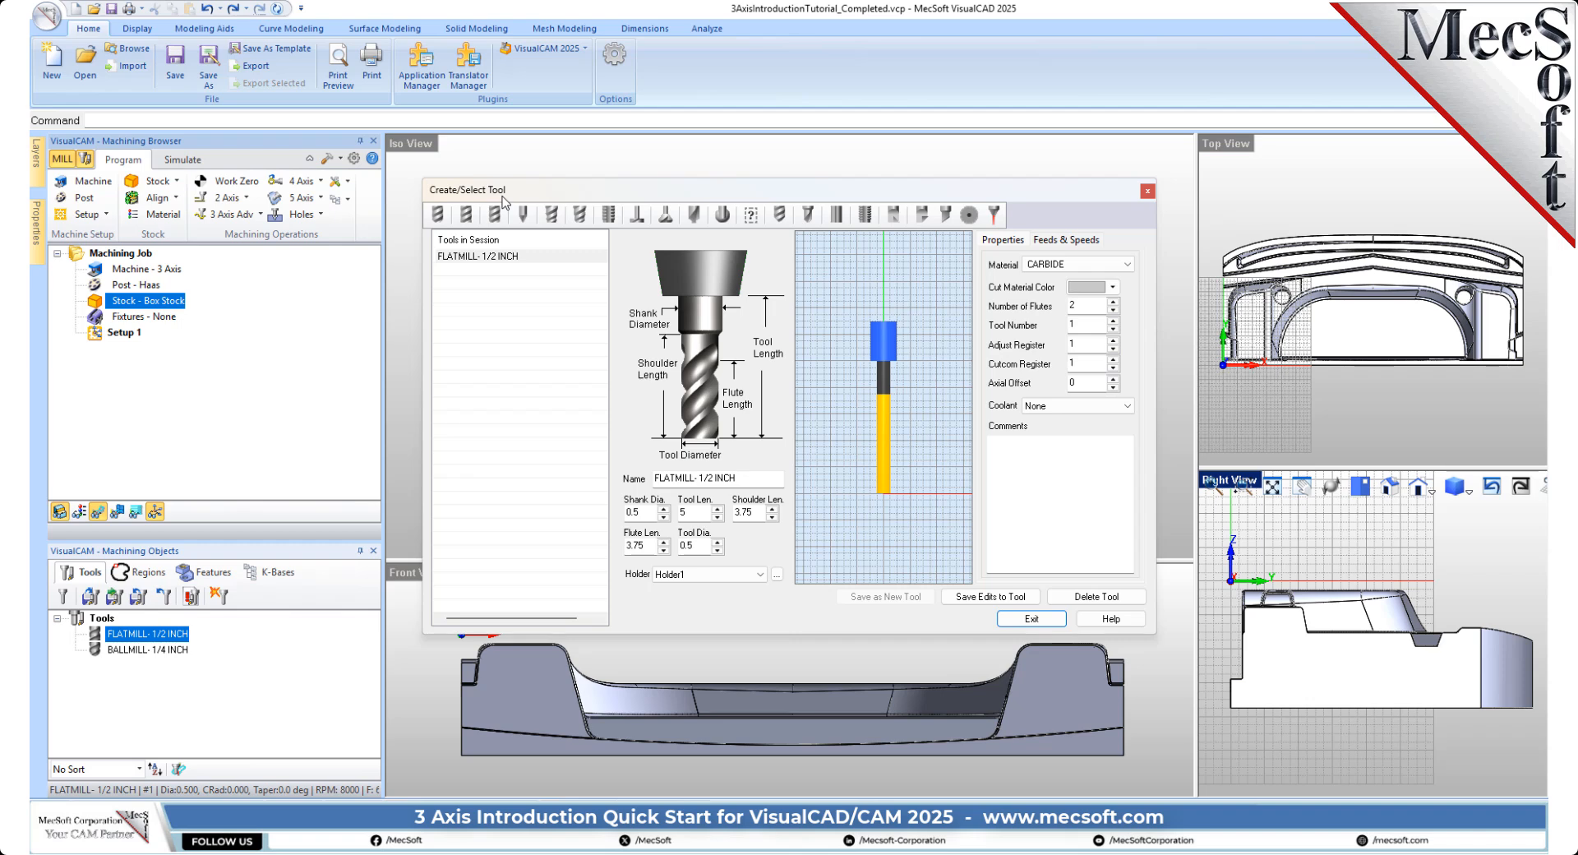
{"action": "left_click", "coordinate": [511, 257]}
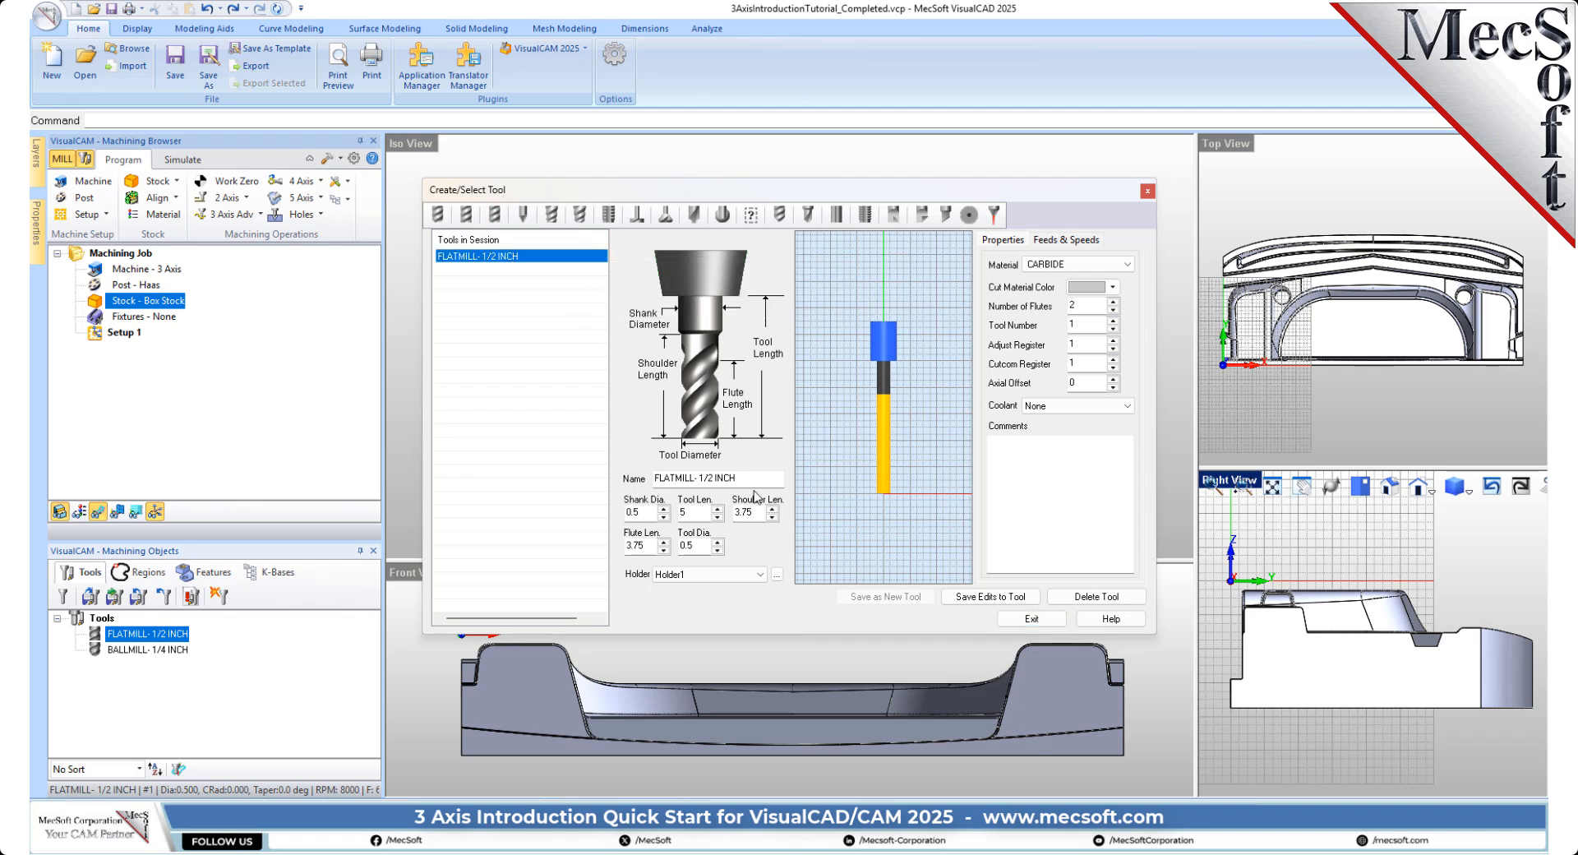
{"action": "left_click", "coordinate": [1054, 240]}
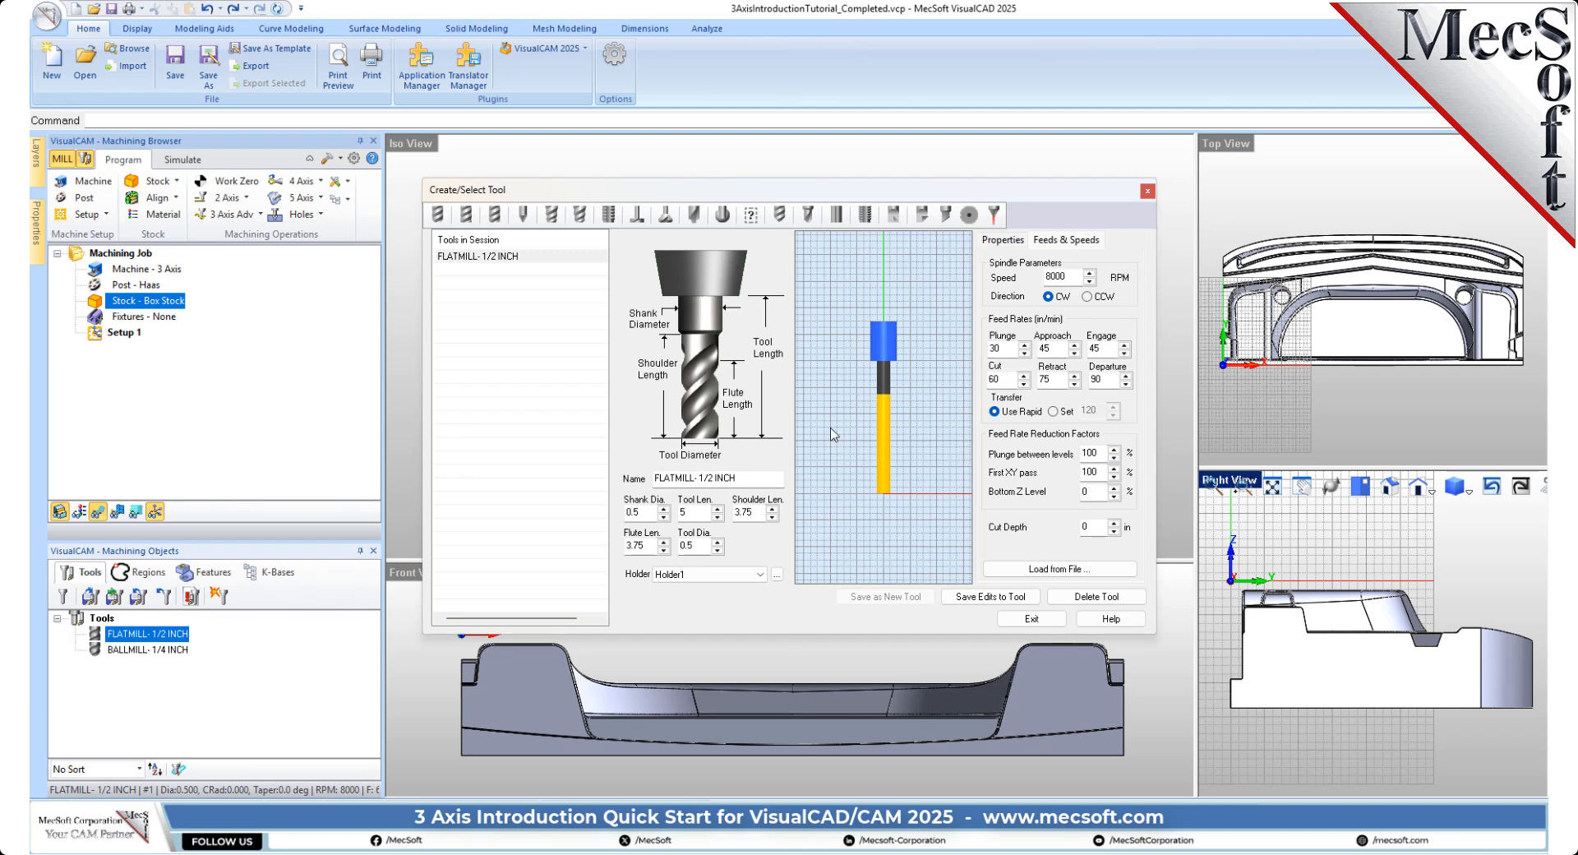
Switch between the ball mill and flat mill tool types to compare the session tools' dimensions and feeds and speeds
{"action": "left_click", "coordinate": [472, 215]}
{"action": "left_click", "coordinate": [502, 261]}
{"action": "left_click", "coordinate": [437, 217]}
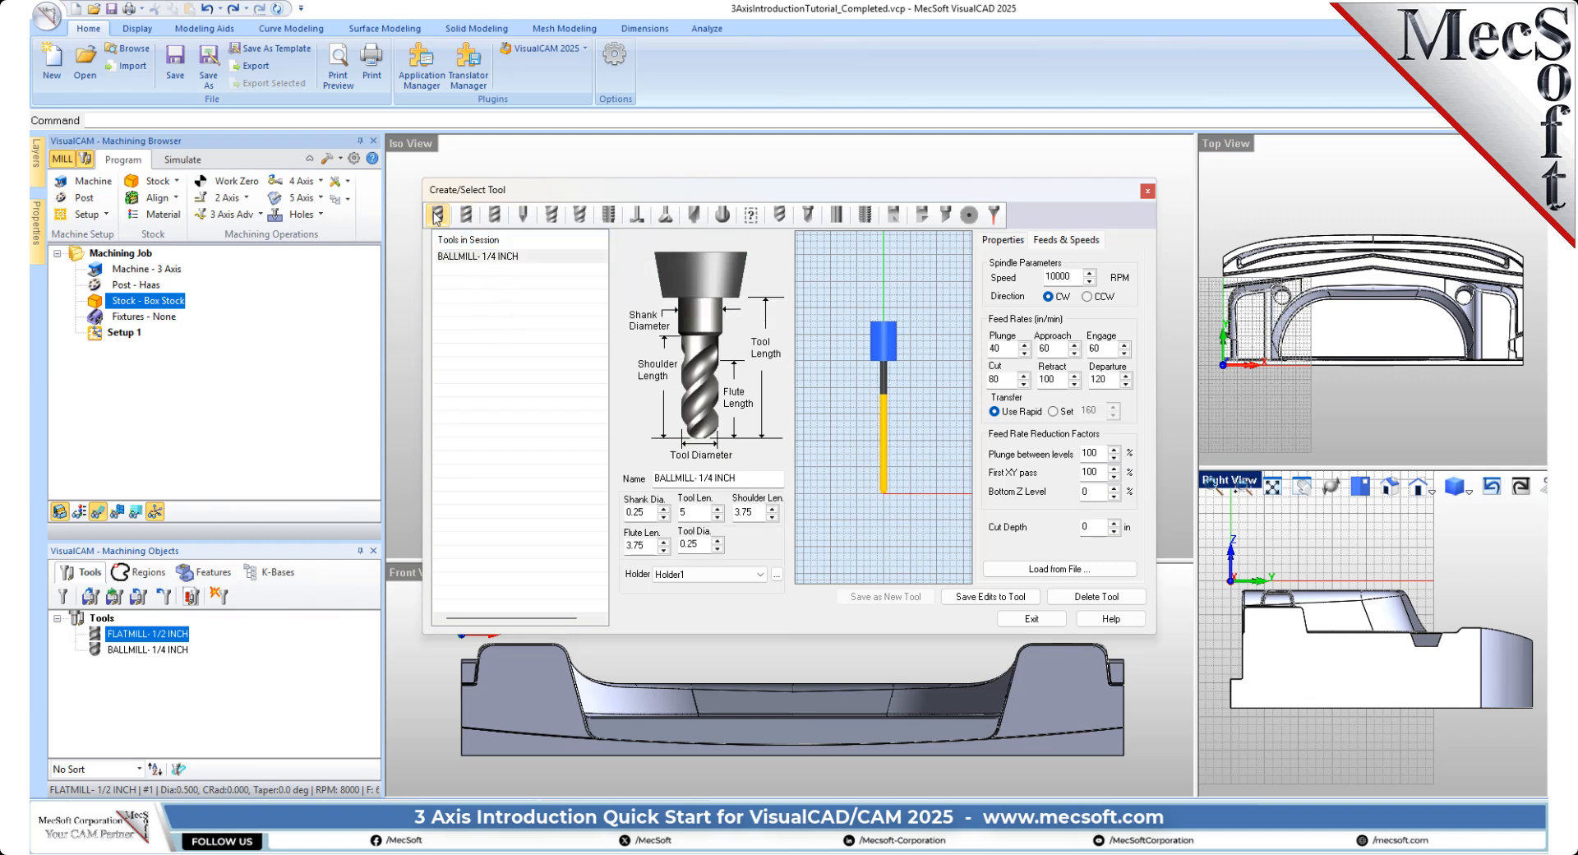
{"action": "left_click", "coordinate": [465, 215]}
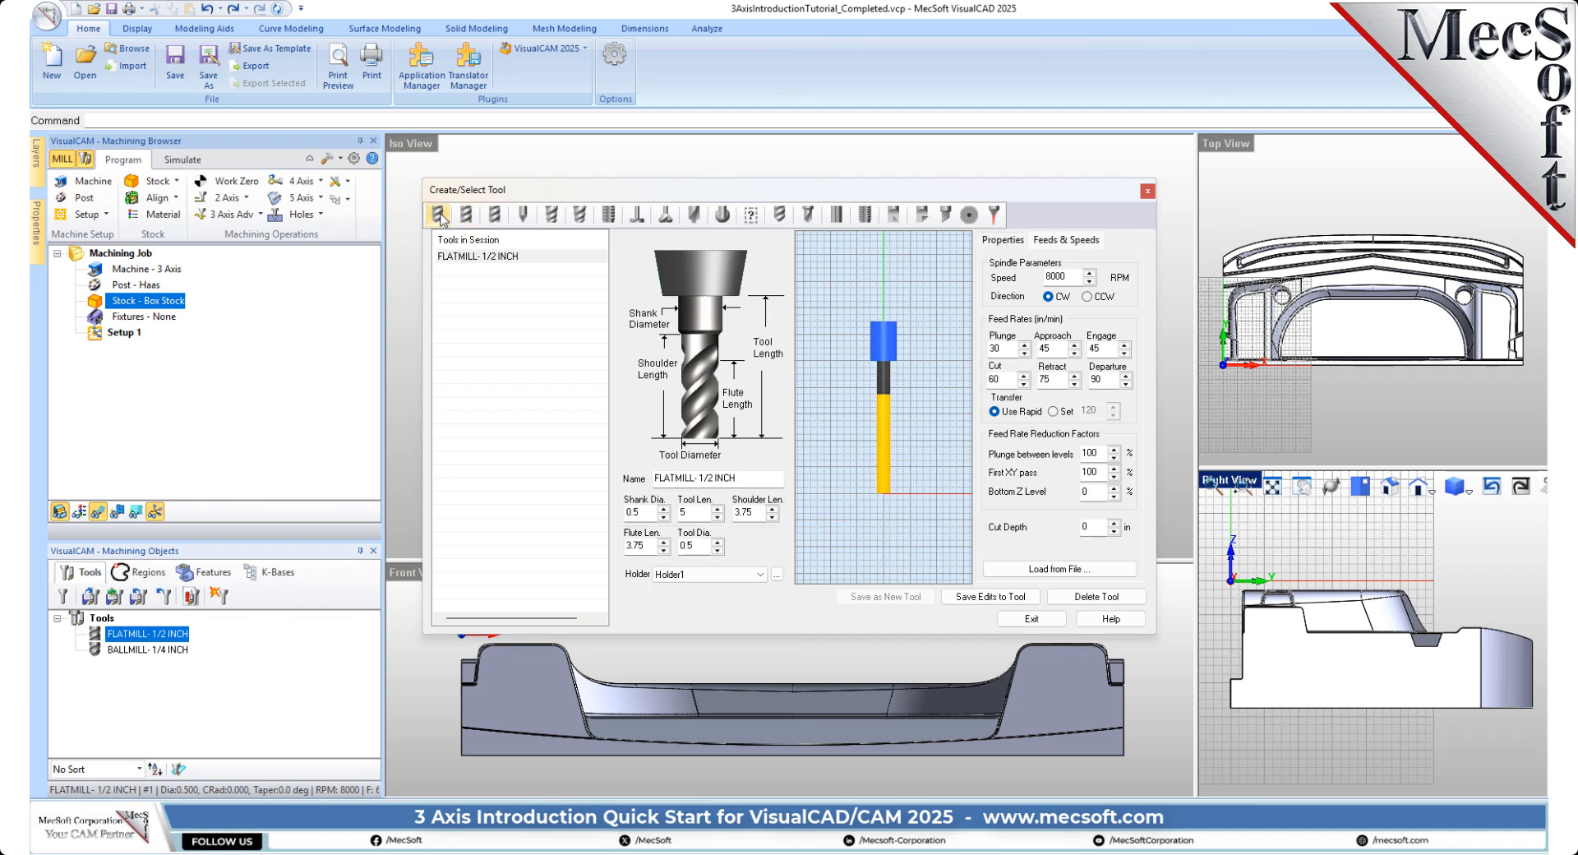
{"action": "left_click", "coordinate": [437, 216]}
{"action": "left_click", "coordinate": [465, 215]}
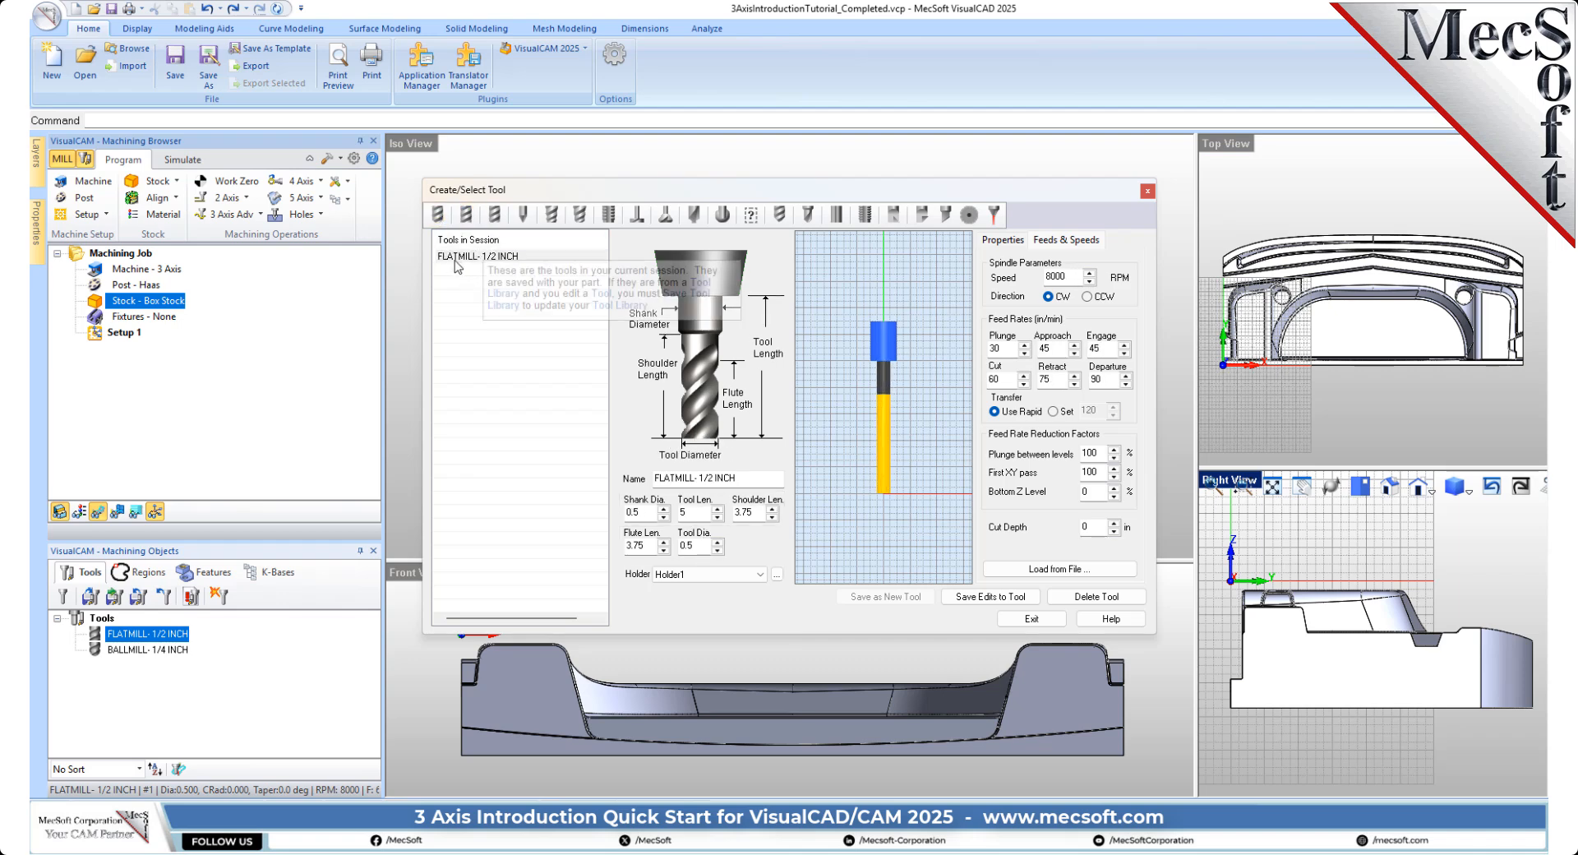
Compare the session's FLATMILL- 1/2 INCH and BALLMILL- 1/4 INCH definitions and close the tool dialog
{"action": "left_click", "coordinate": [518, 261]}
{"action": "left_click", "coordinate": [436, 217]}
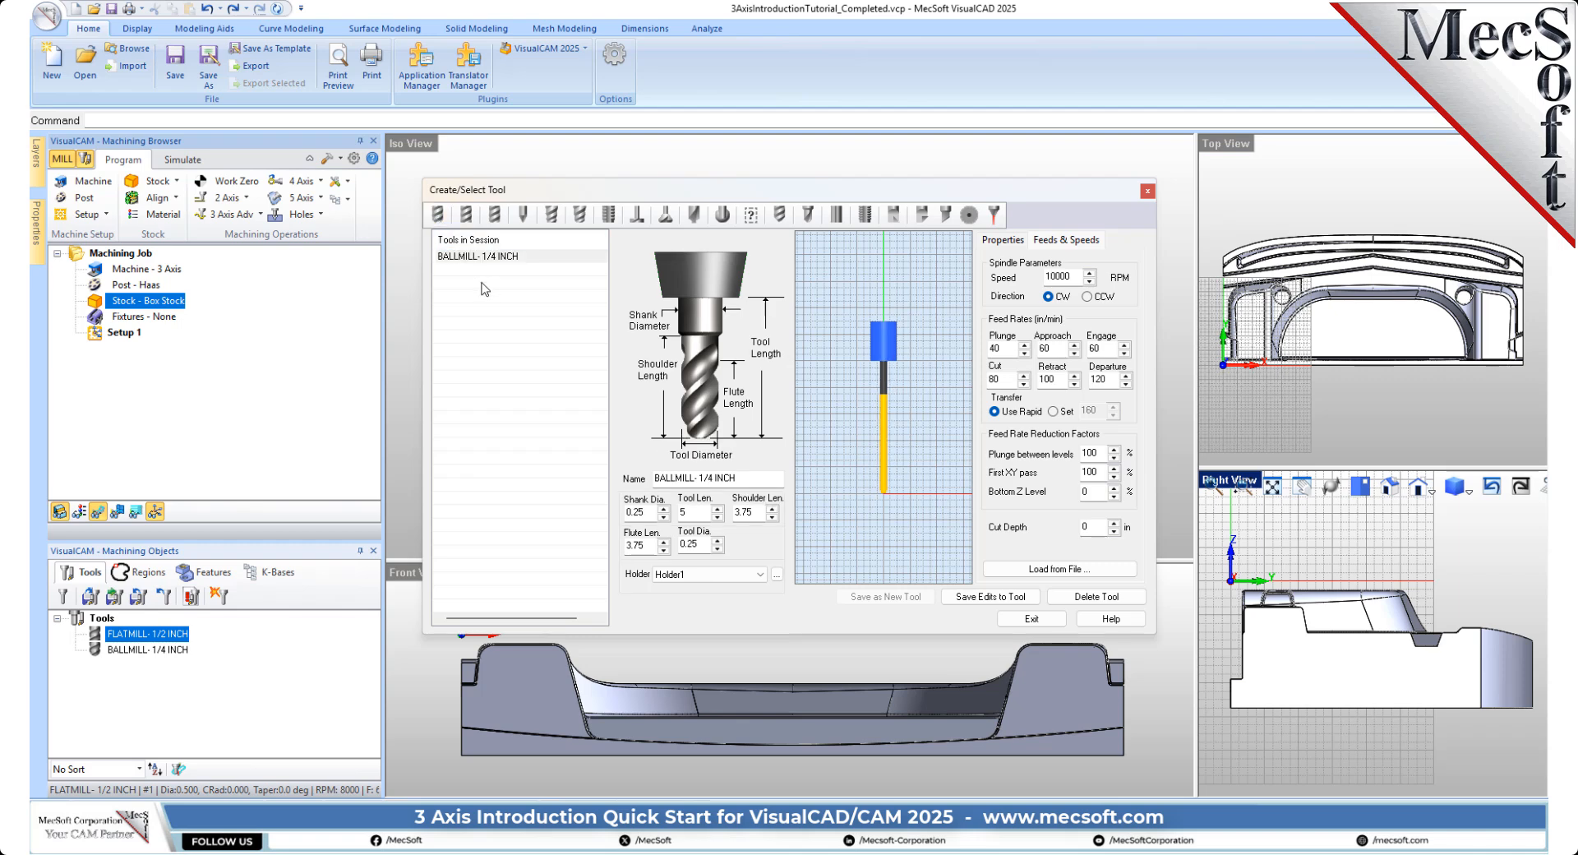
{"action": "left_click", "coordinate": [1031, 618]}
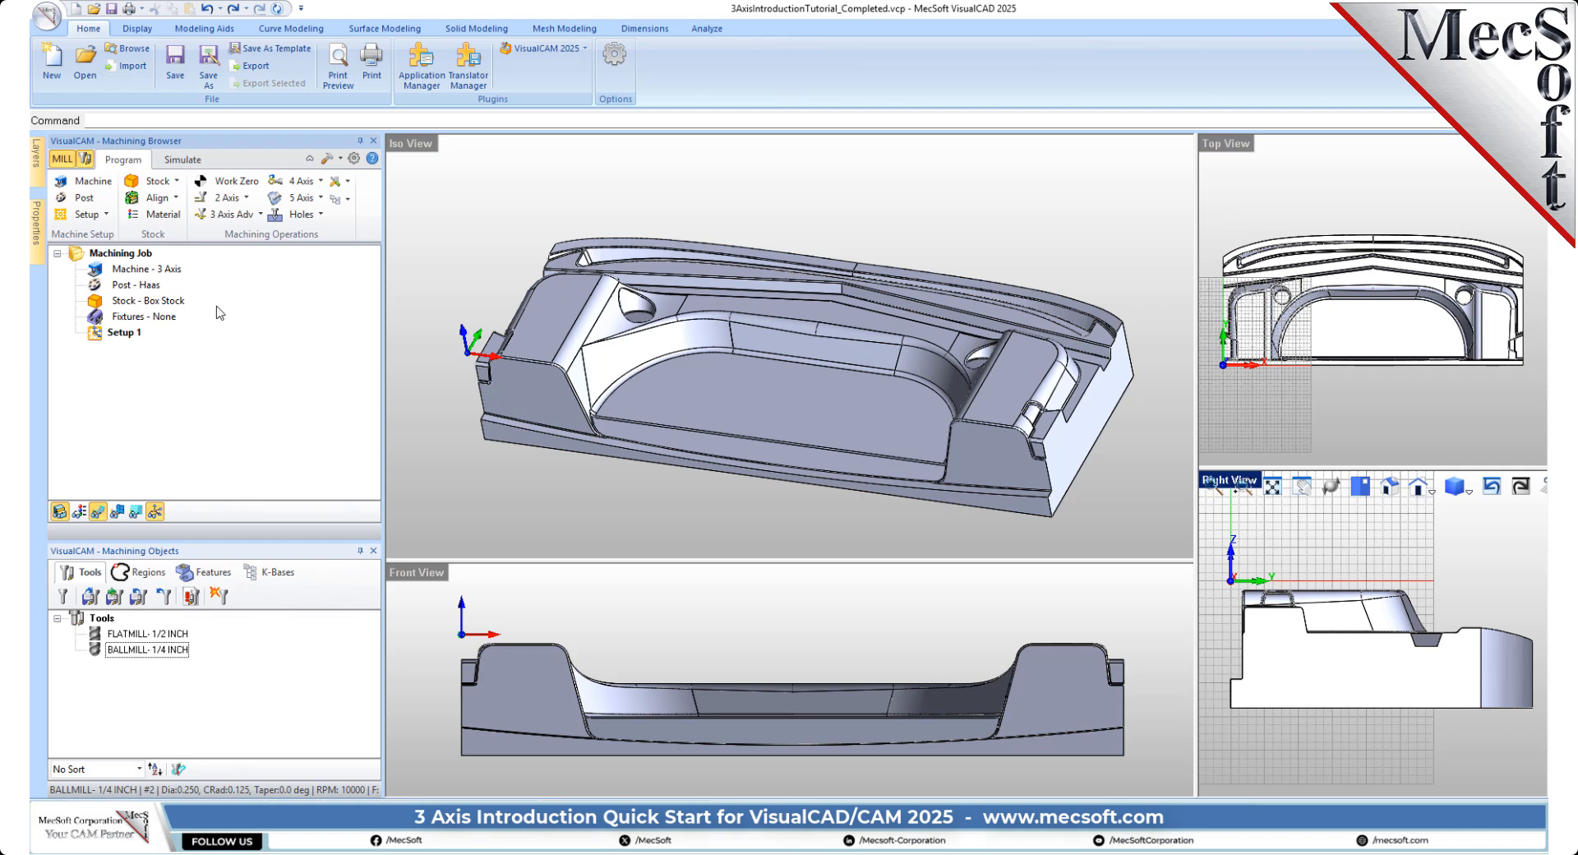
Start a 3 Axis Horizontal Roughing operation with the FLATMILL- 1/2 INCH tool and load its feeds and speeds from the tool
{"action": "left_click", "coordinate": [232, 213]}
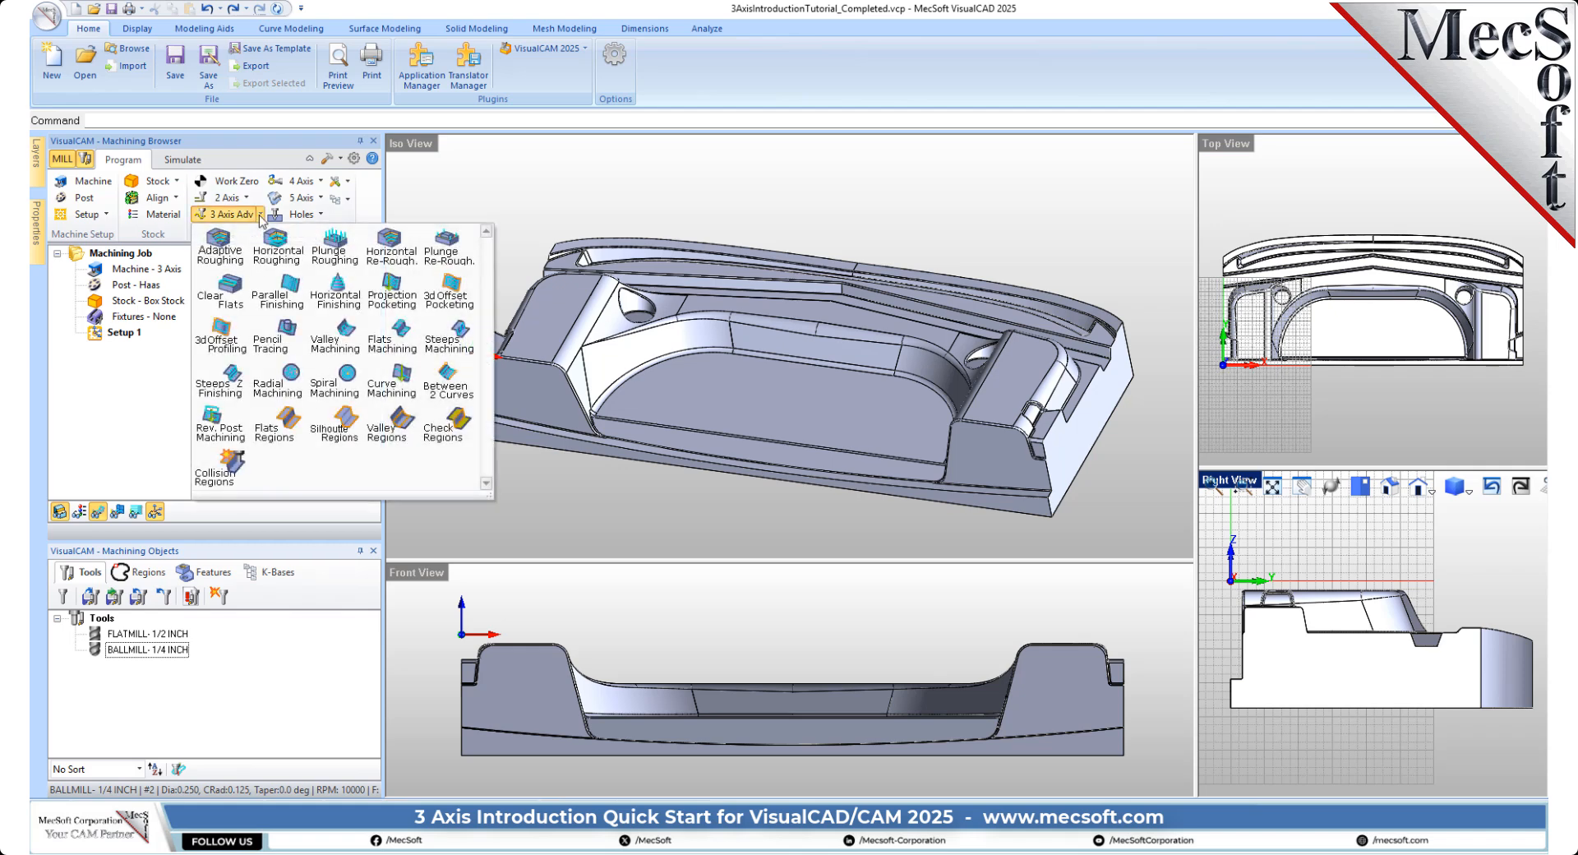
{"action": "left_click", "coordinate": [291, 261]}
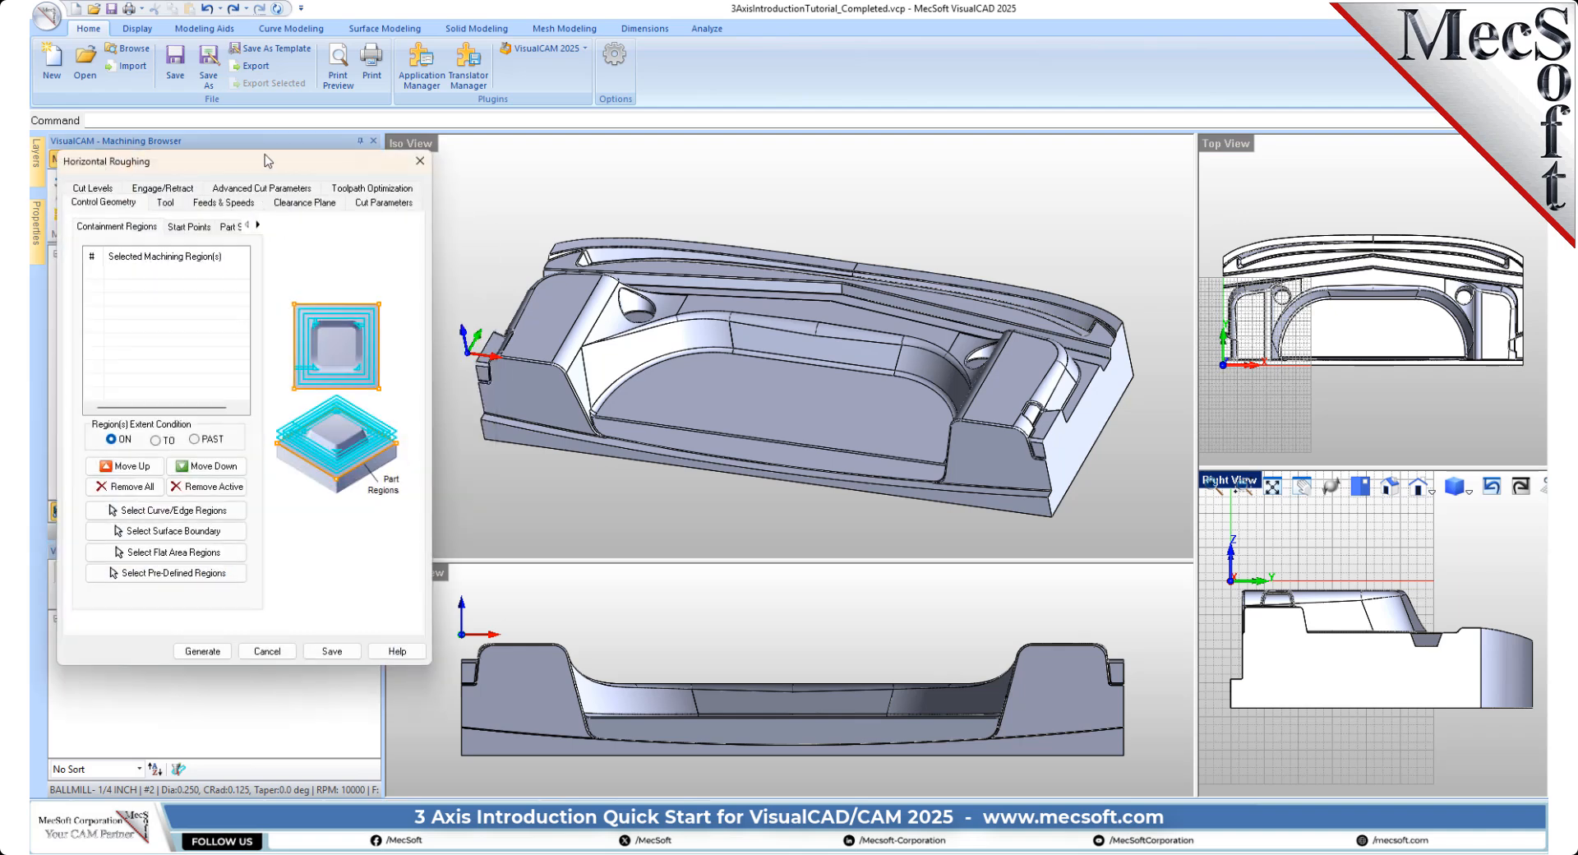
{"action": "left_click_drag", "start_coordinate": [267, 160], "coordinate": [286, 195]}
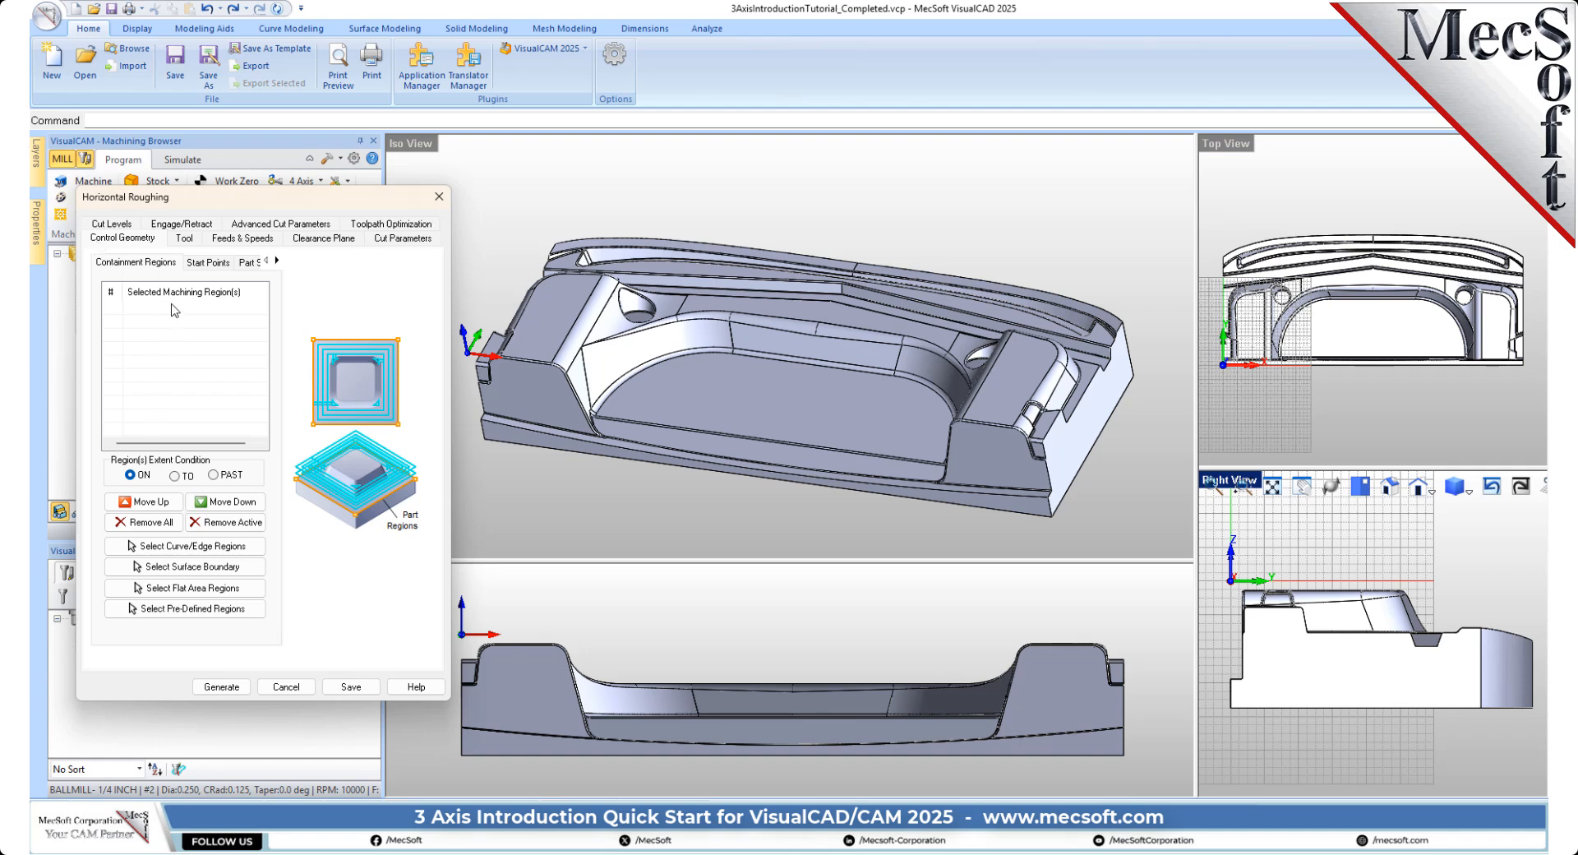
{"action": "mouse_move", "coordinate": [188, 408]}
{"action": "left_click", "coordinate": [189, 241]}
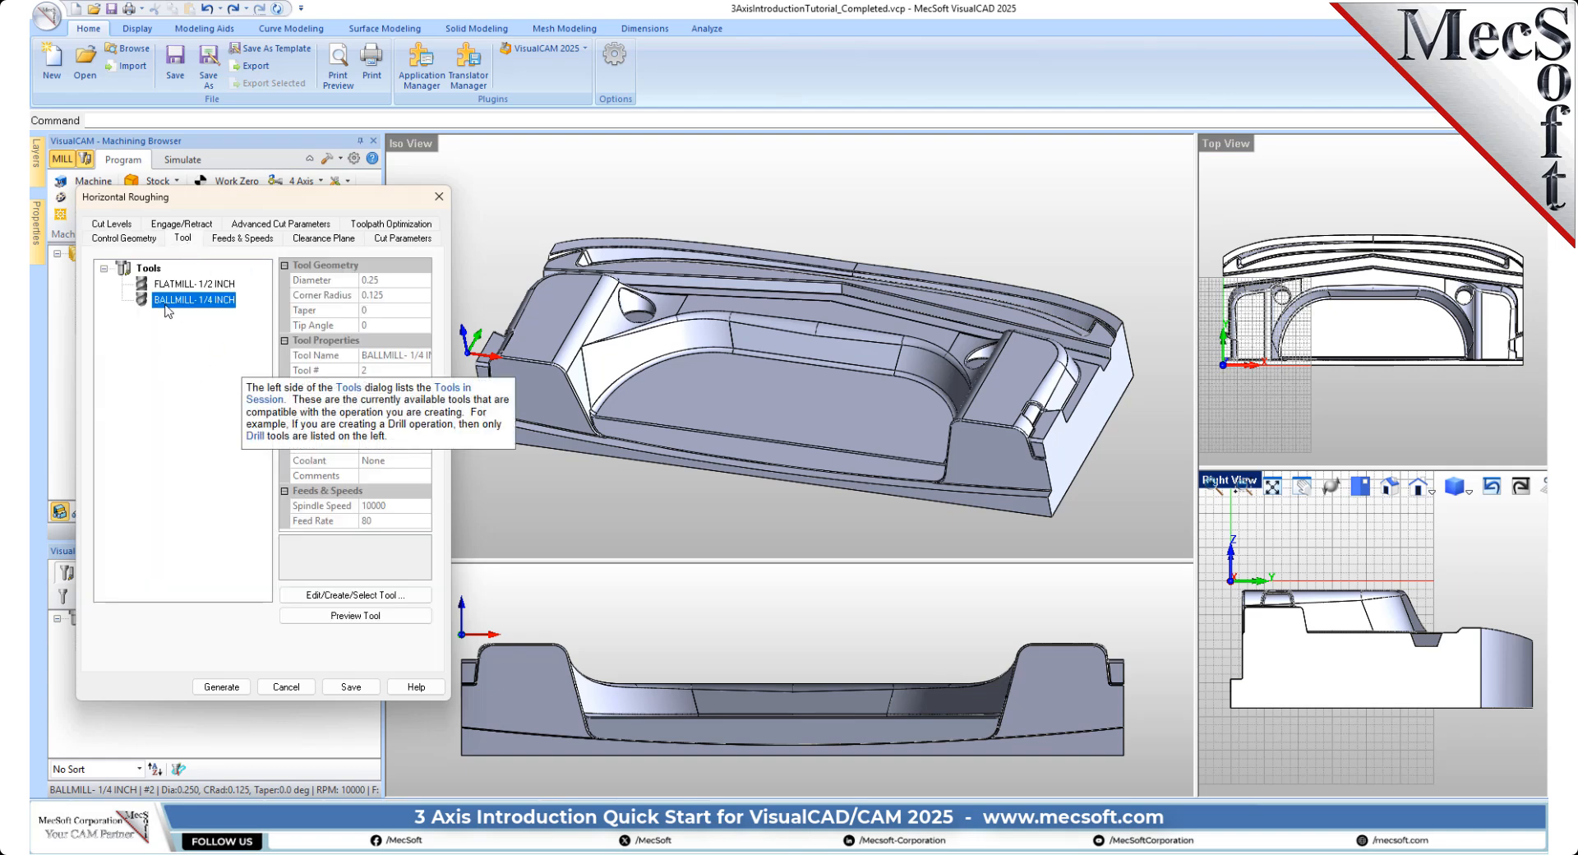
{"action": "left_click", "coordinate": [170, 285]}
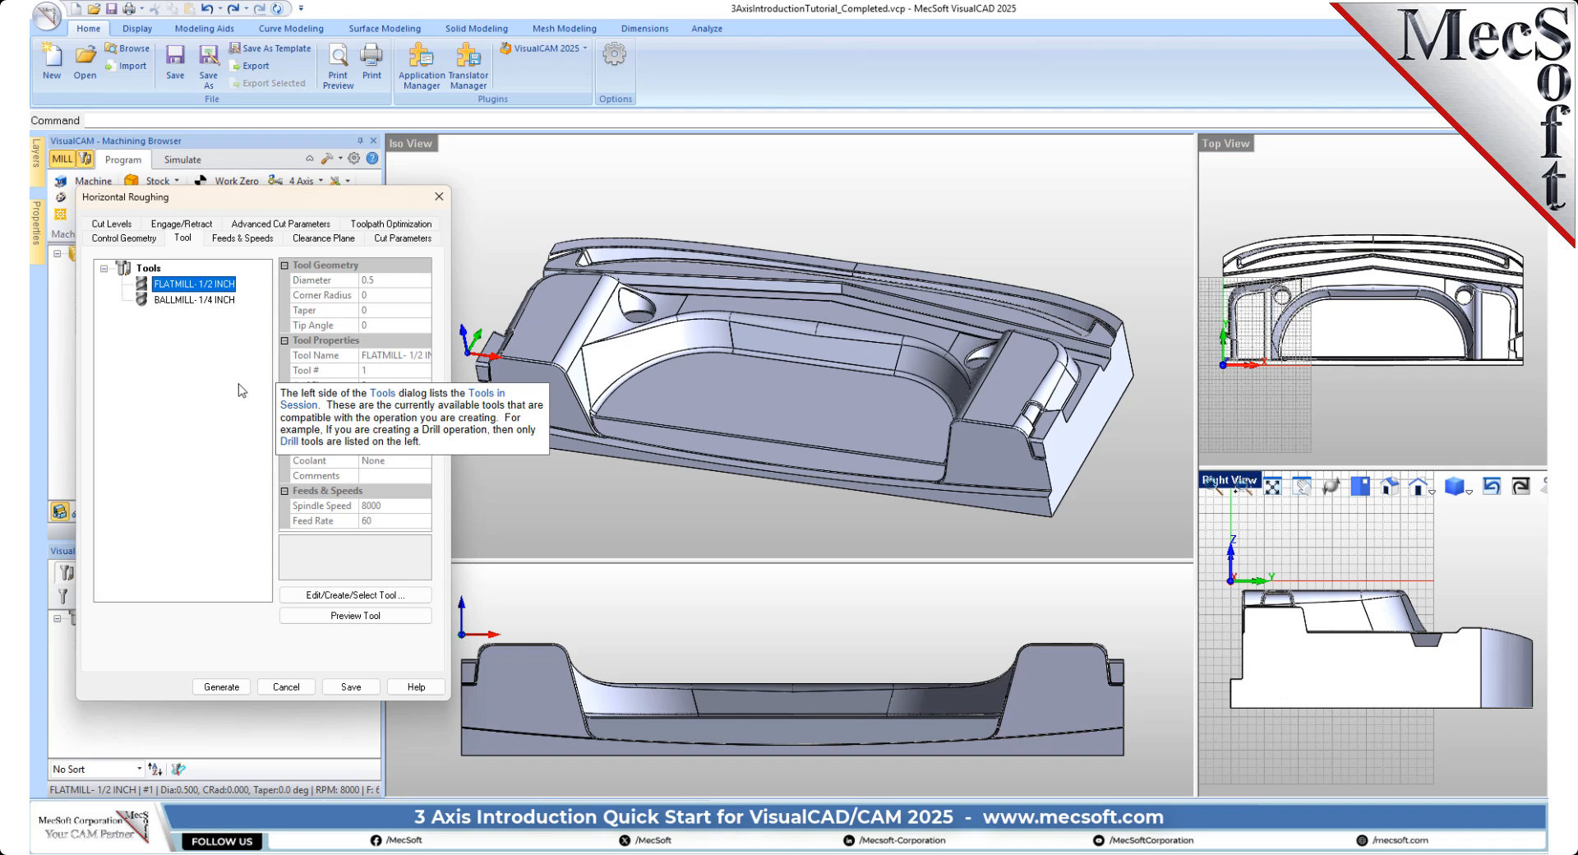
{"action": "left_click", "coordinate": [251, 240]}
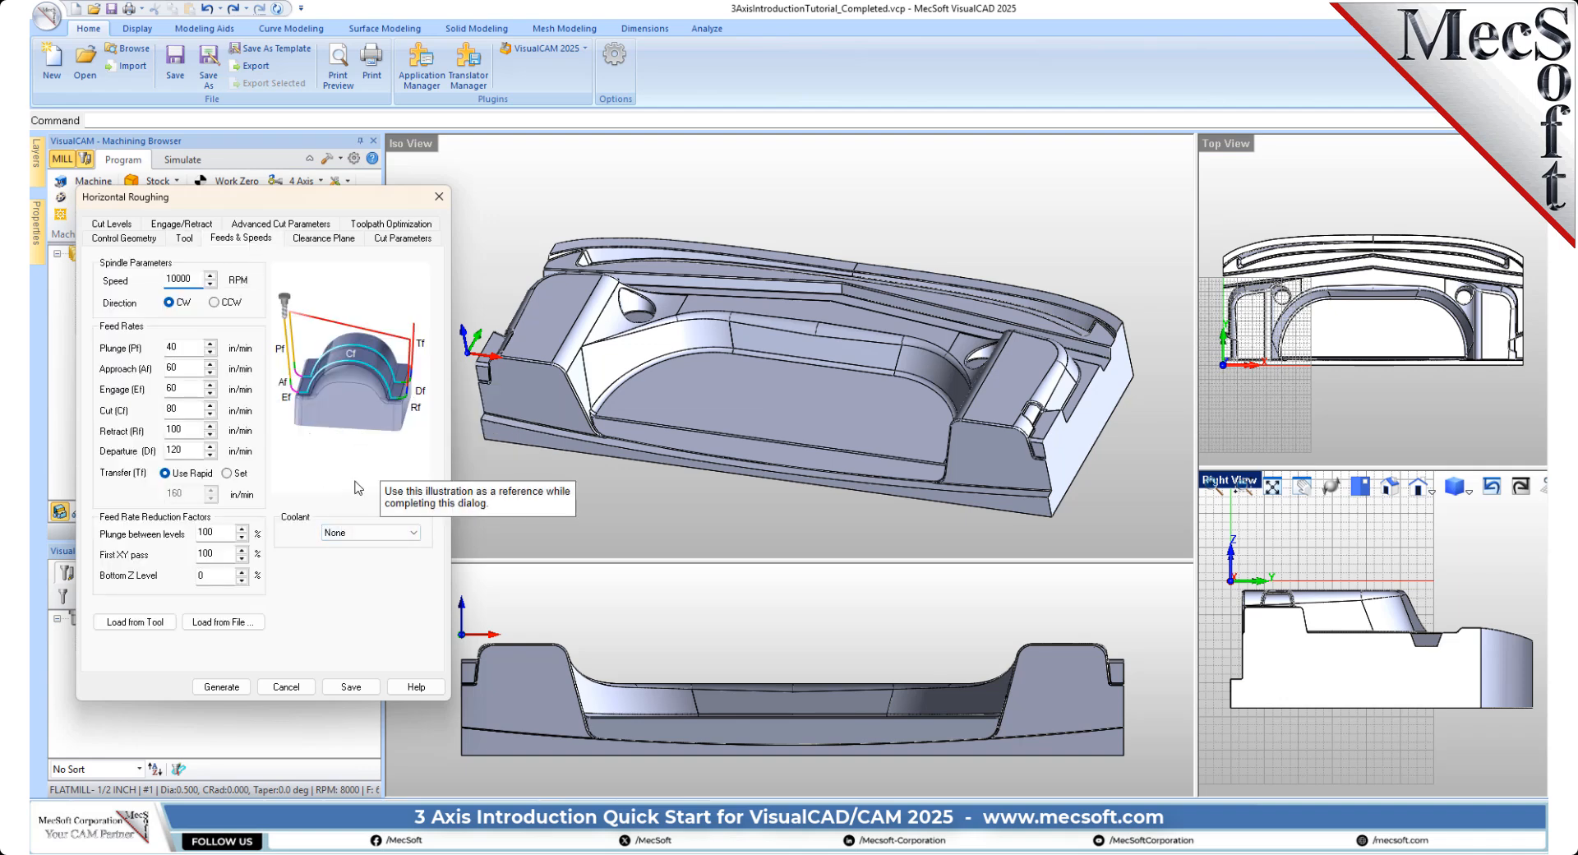
{"action": "left_click", "coordinate": [137, 623]}
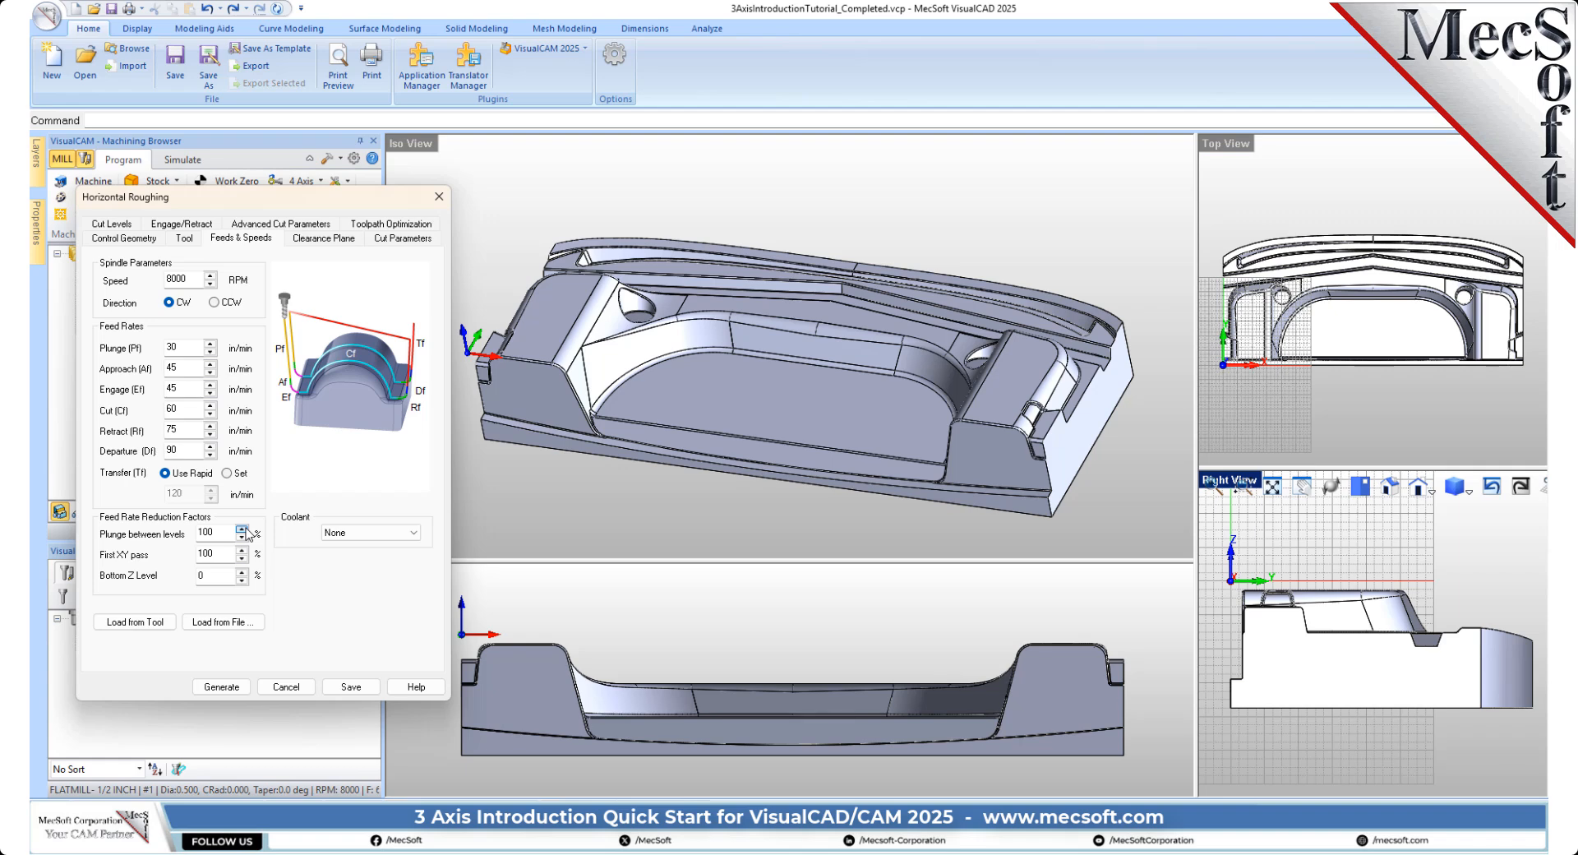
Examine the roughing operation's clearance plane definition and cut transfer method against the plane previewed over the part
{"action": "left_click", "coordinate": [335, 239]}
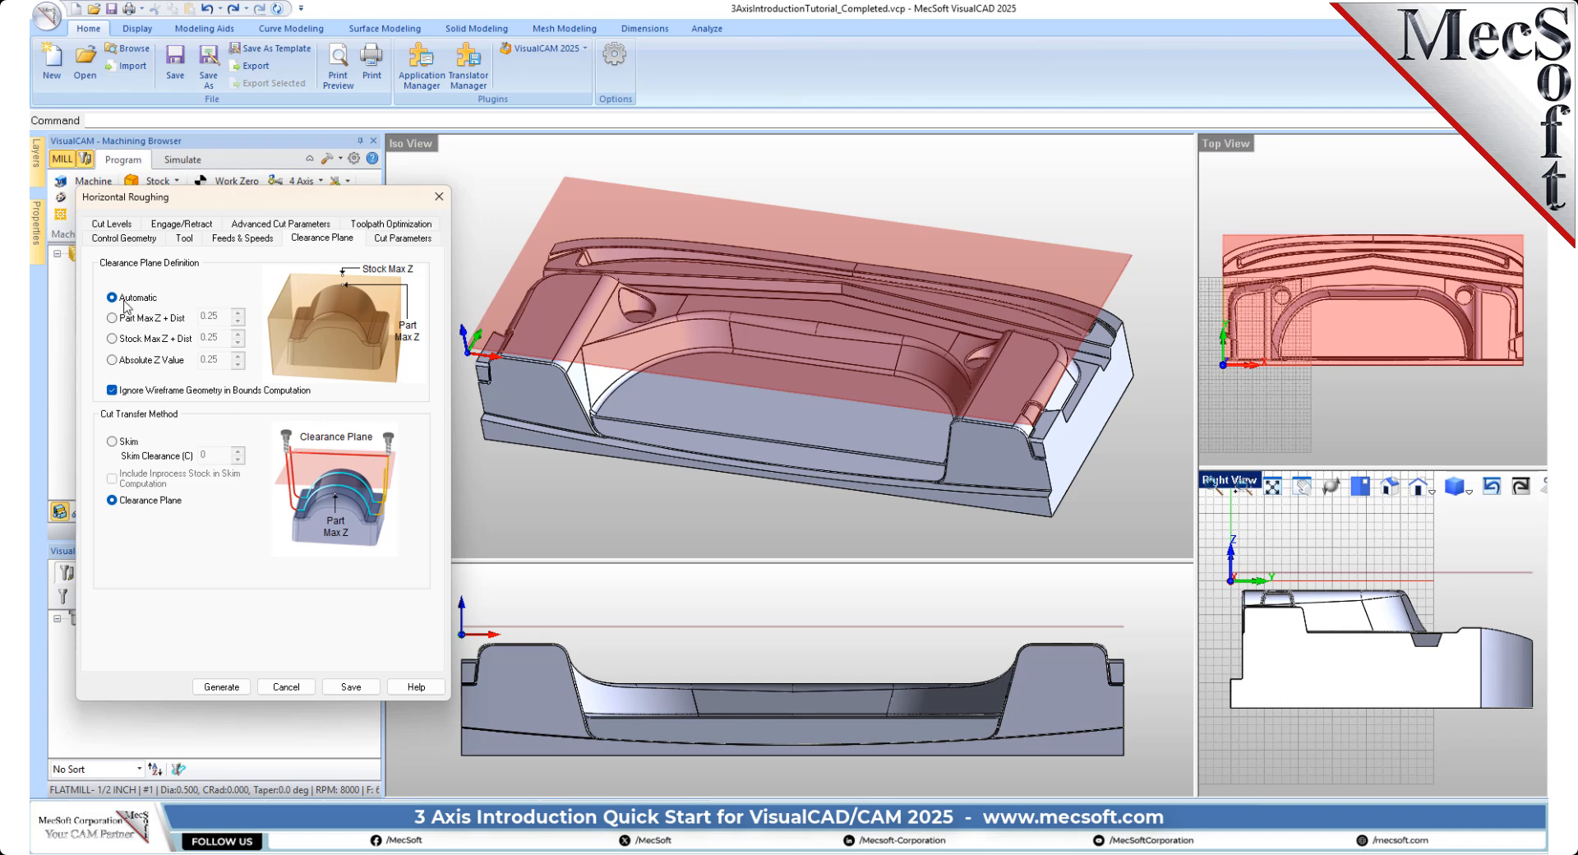
{"action": "mouse_move", "coordinate": [115, 302]}
{"action": "mouse_move", "coordinate": [115, 507]}
{"action": "mouse_move", "coordinate": [346, 303]}
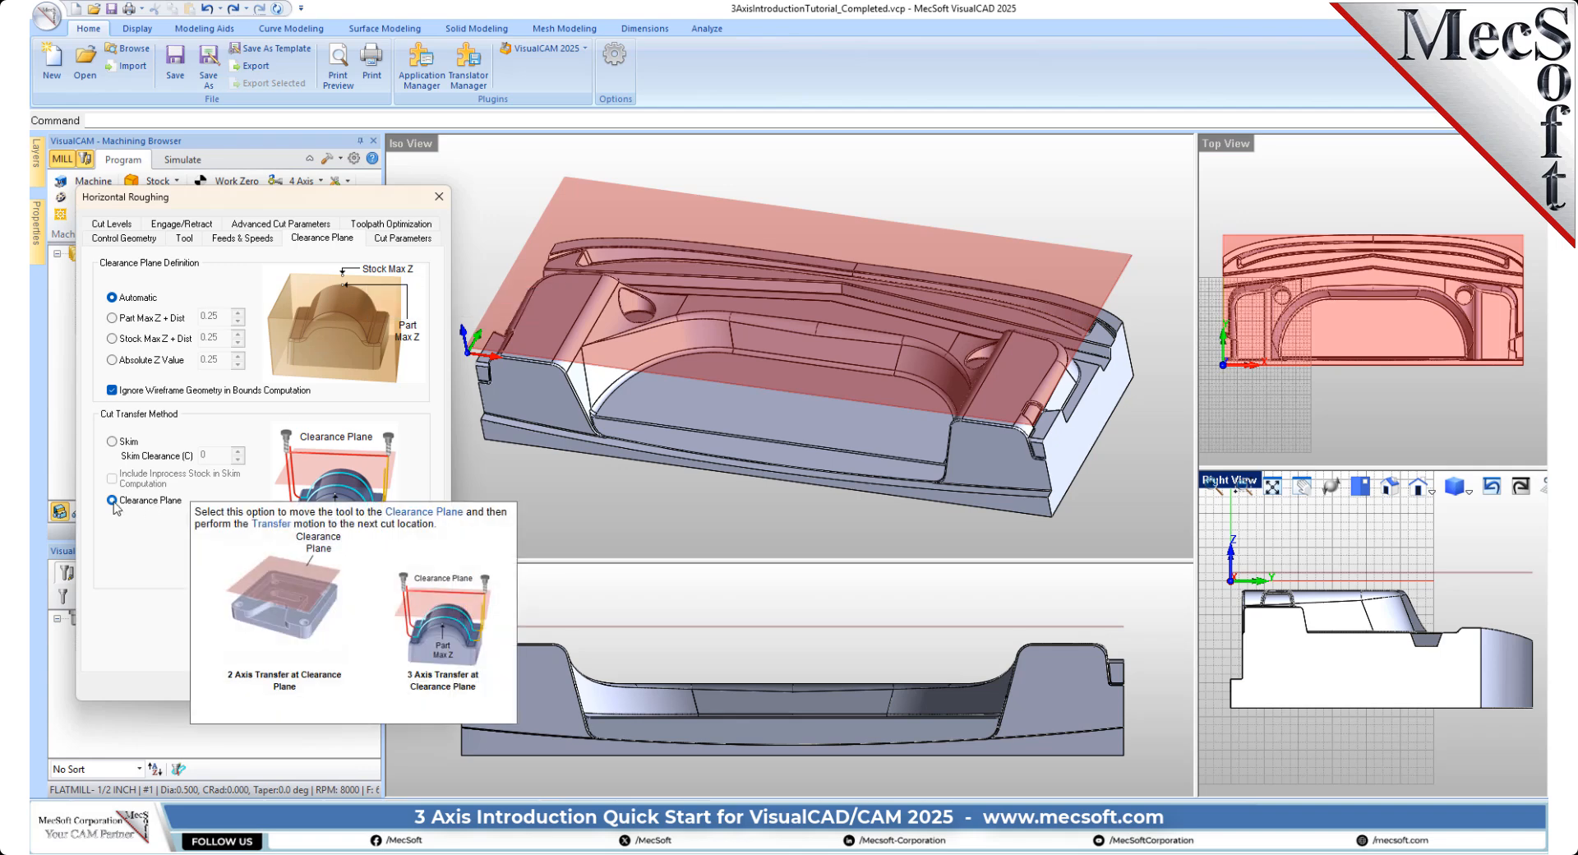
{"action": "mouse_move", "coordinate": [291, 505]}
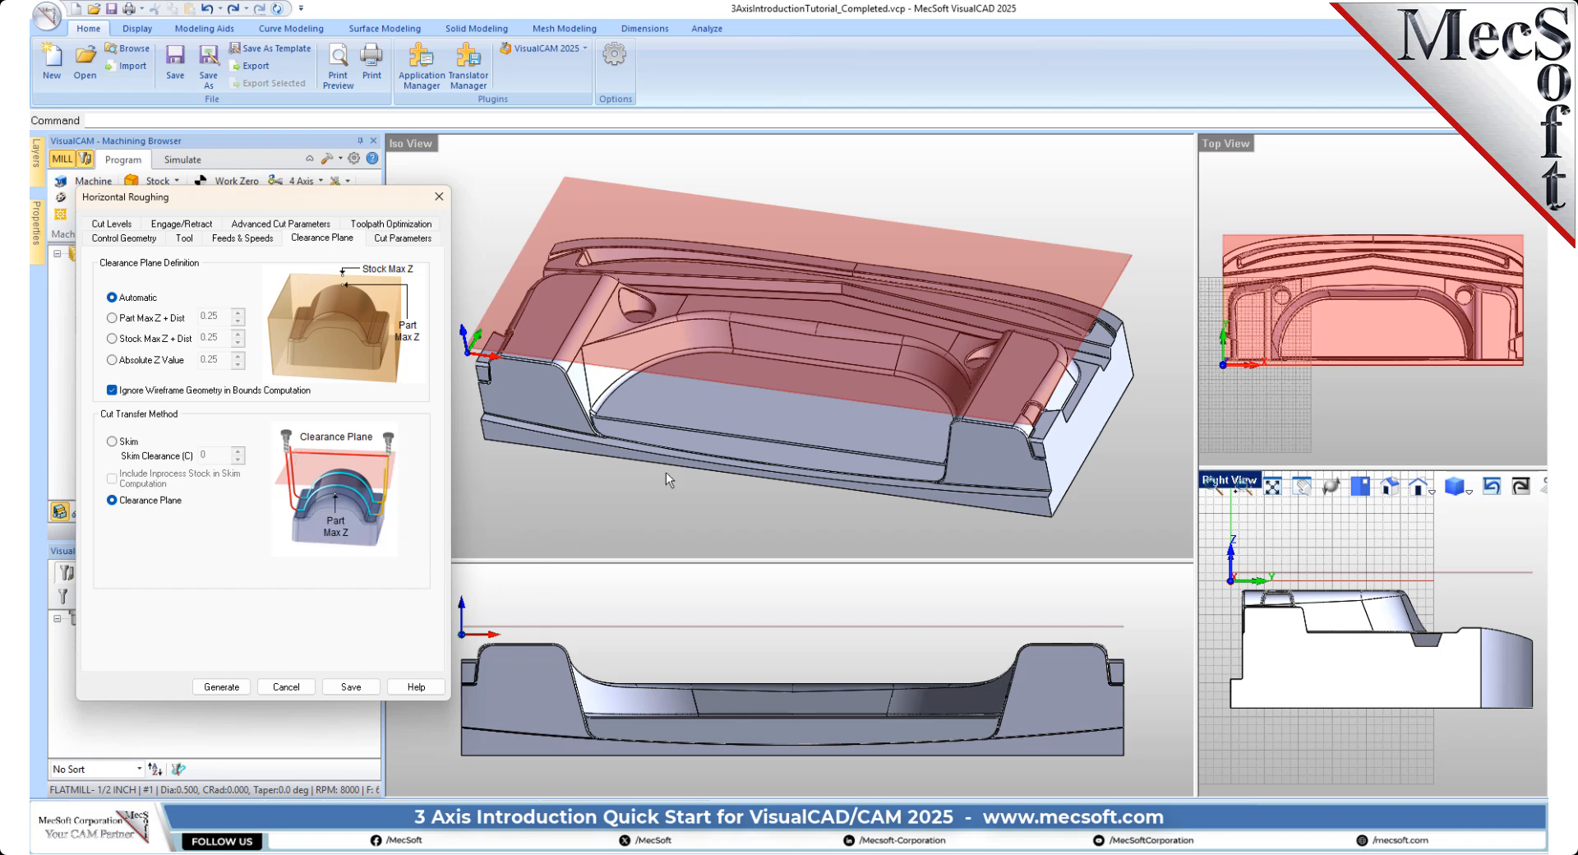
{"action": "mouse_move", "coordinate": [666, 473]}
{"action": "middle_mouse_down"}
{"action": "mouse_move", "coordinate": [683, 408]}
{"action": "mouse_move", "coordinate": [686, 471]}
{"action": "middle_mouse_up"}
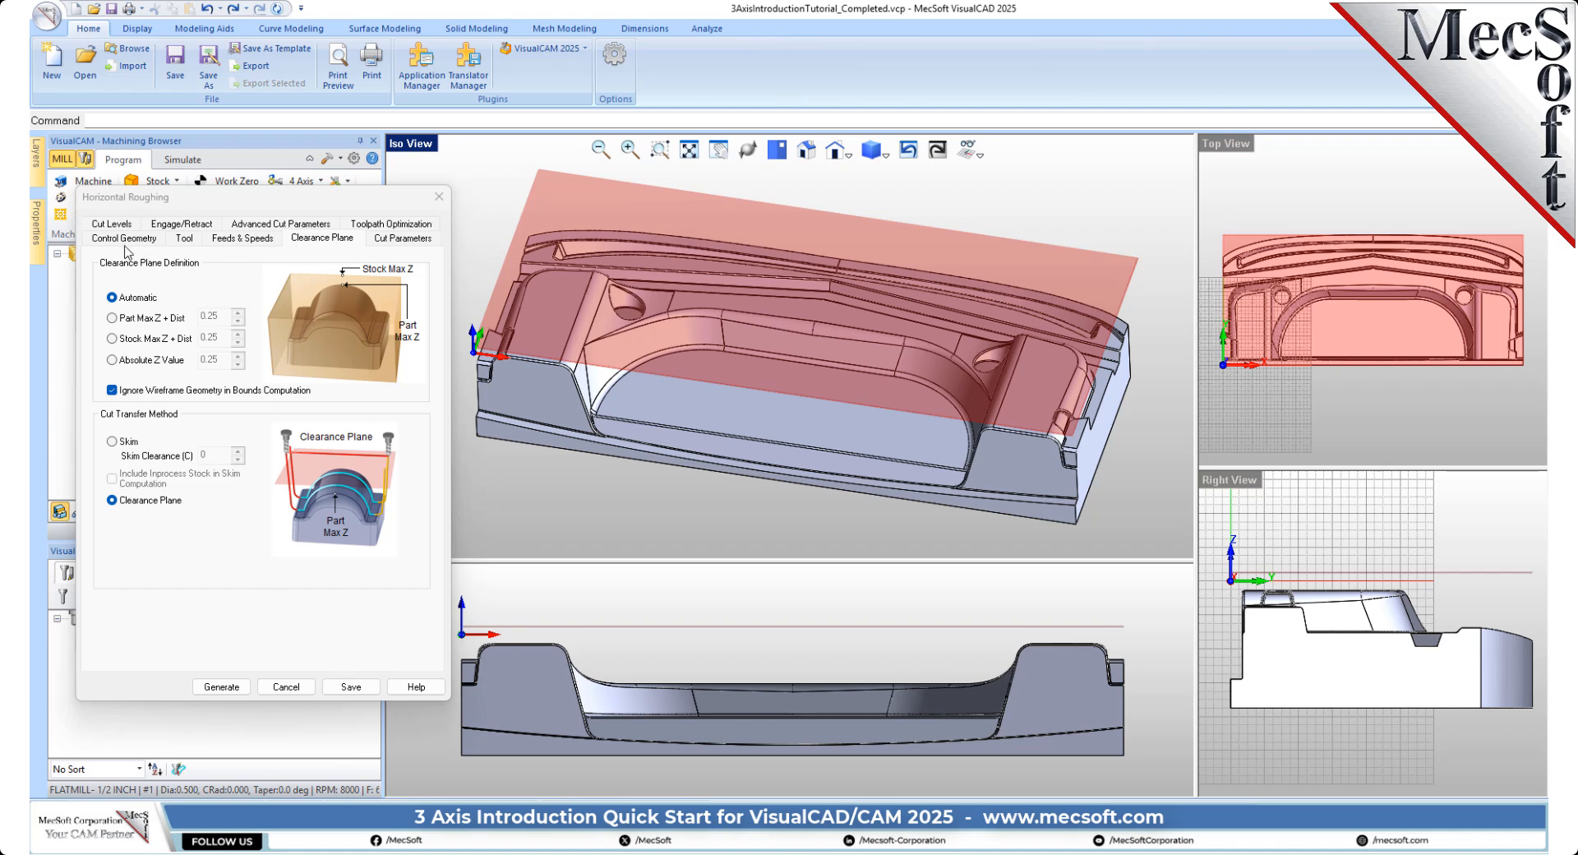
{"action": "left_click", "coordinate": [298, 225]}
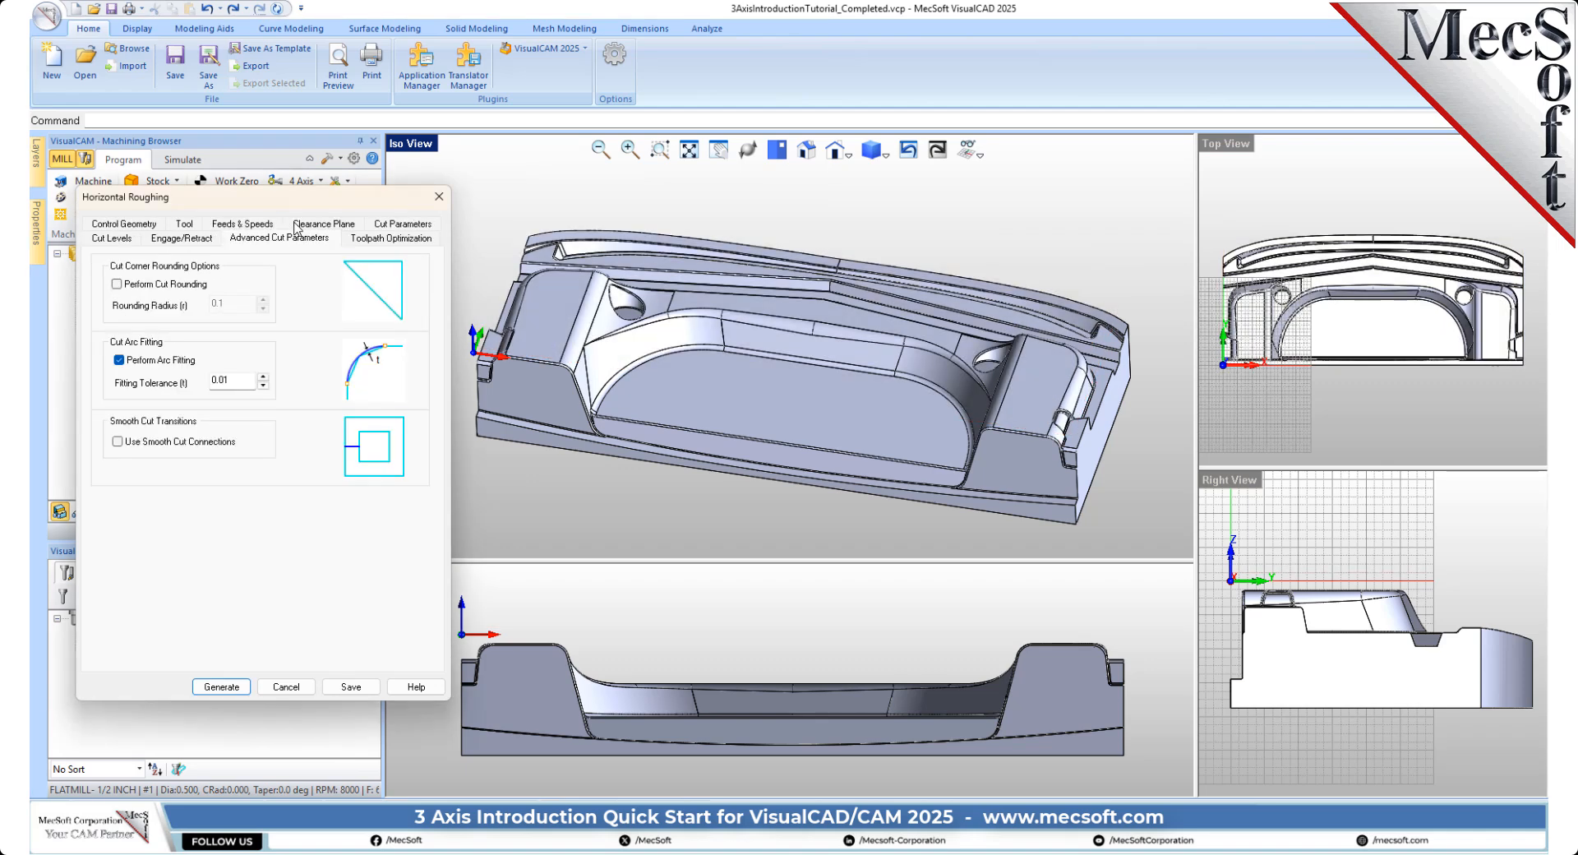
Set the roughing stepover distance to 40% of the tool diameter in the cut parameters
{"action": "left_click", "coordinate": [402, 224]}
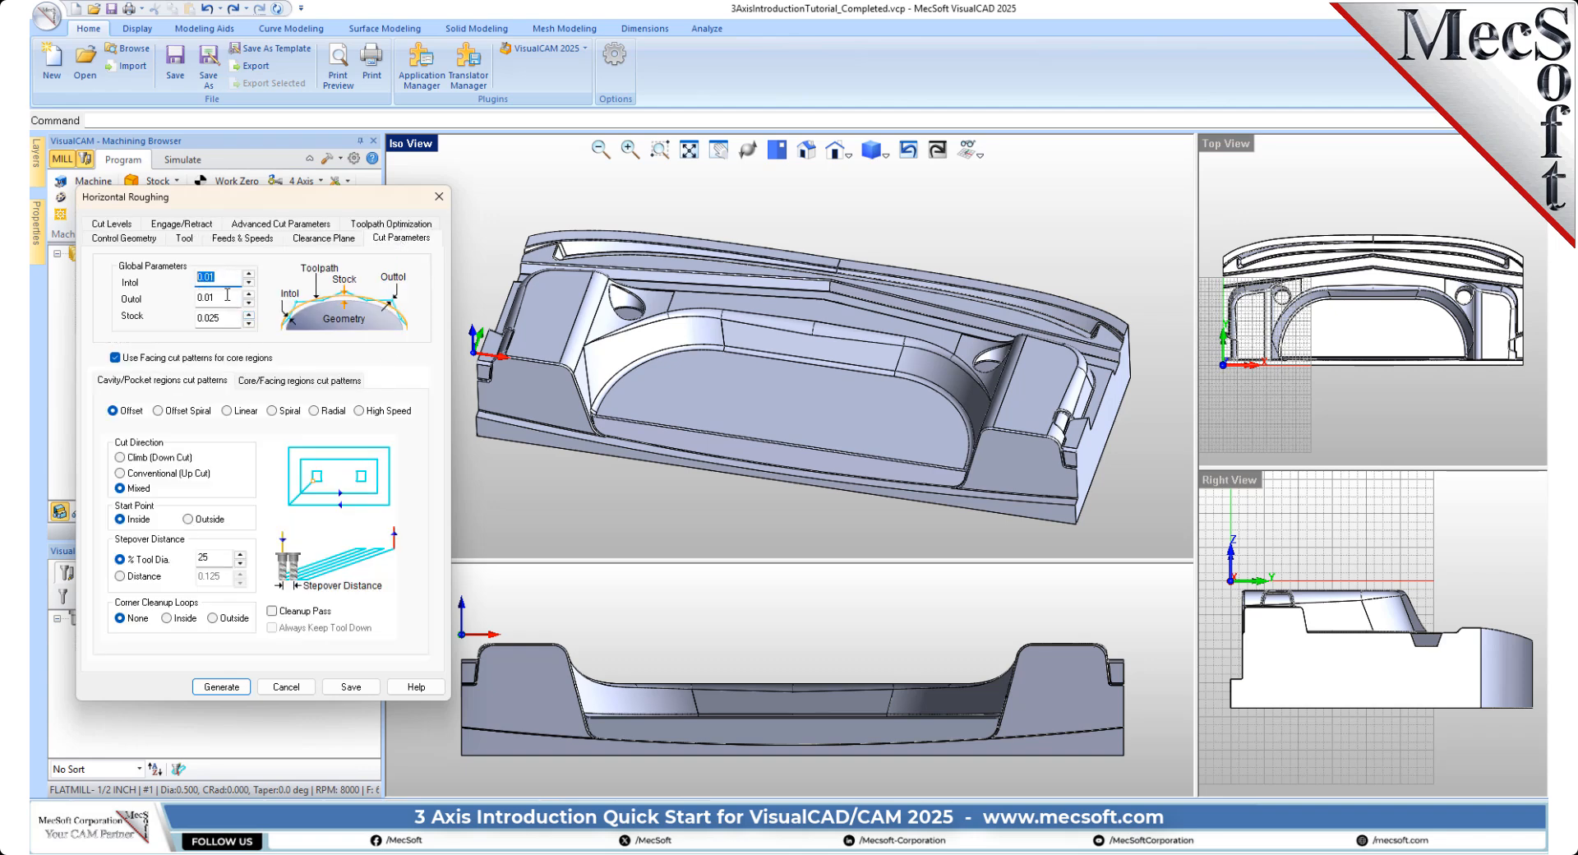
{"action": "key", "text": "Tab"}
{"action": "key", "text": "Tab"}
{"action": "double_click", "coordinate": [205, 558]}
{"action": "type", "text": "40"}
{"action": "left_click", "coordinate": [138, 581]}
{"action": "left_click", "coordinate": [145, 559]}
Review the stepdown control in the cut levels and recheck the global tolerances, stock and stepover in the cut parameters
{"action": "left_click", "coordinate": [125, 229]}
{"action": "left_click", "coordinate": [200, 285]}
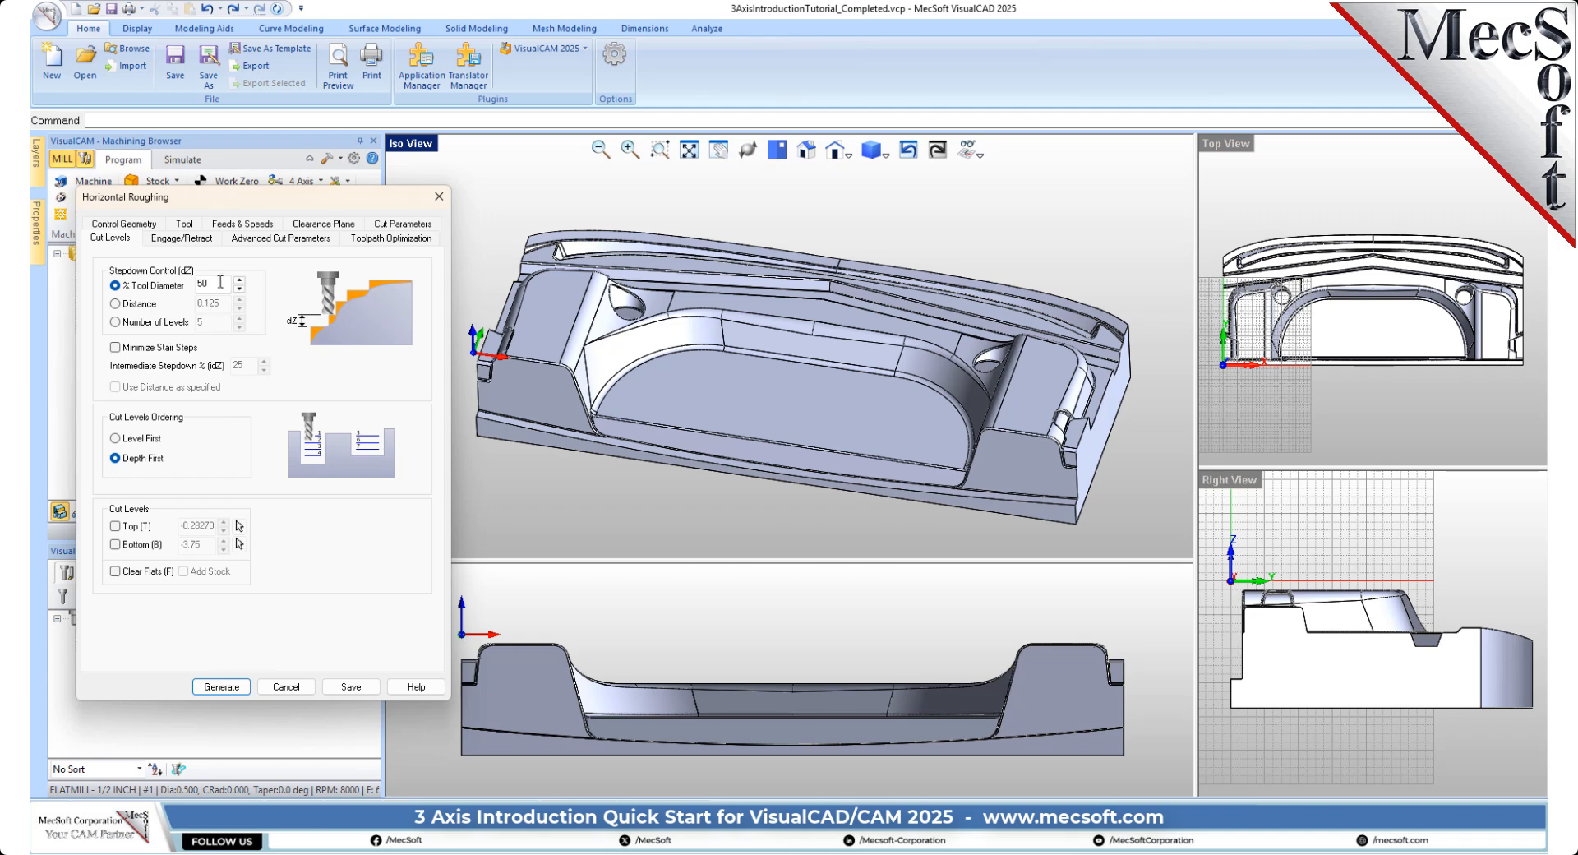
{"action": "left_click_drag", "start_coordinate": [209, 285], "coordinate": [195, 286]}
{"action": "left_click", "coordinate": [393, 227]}
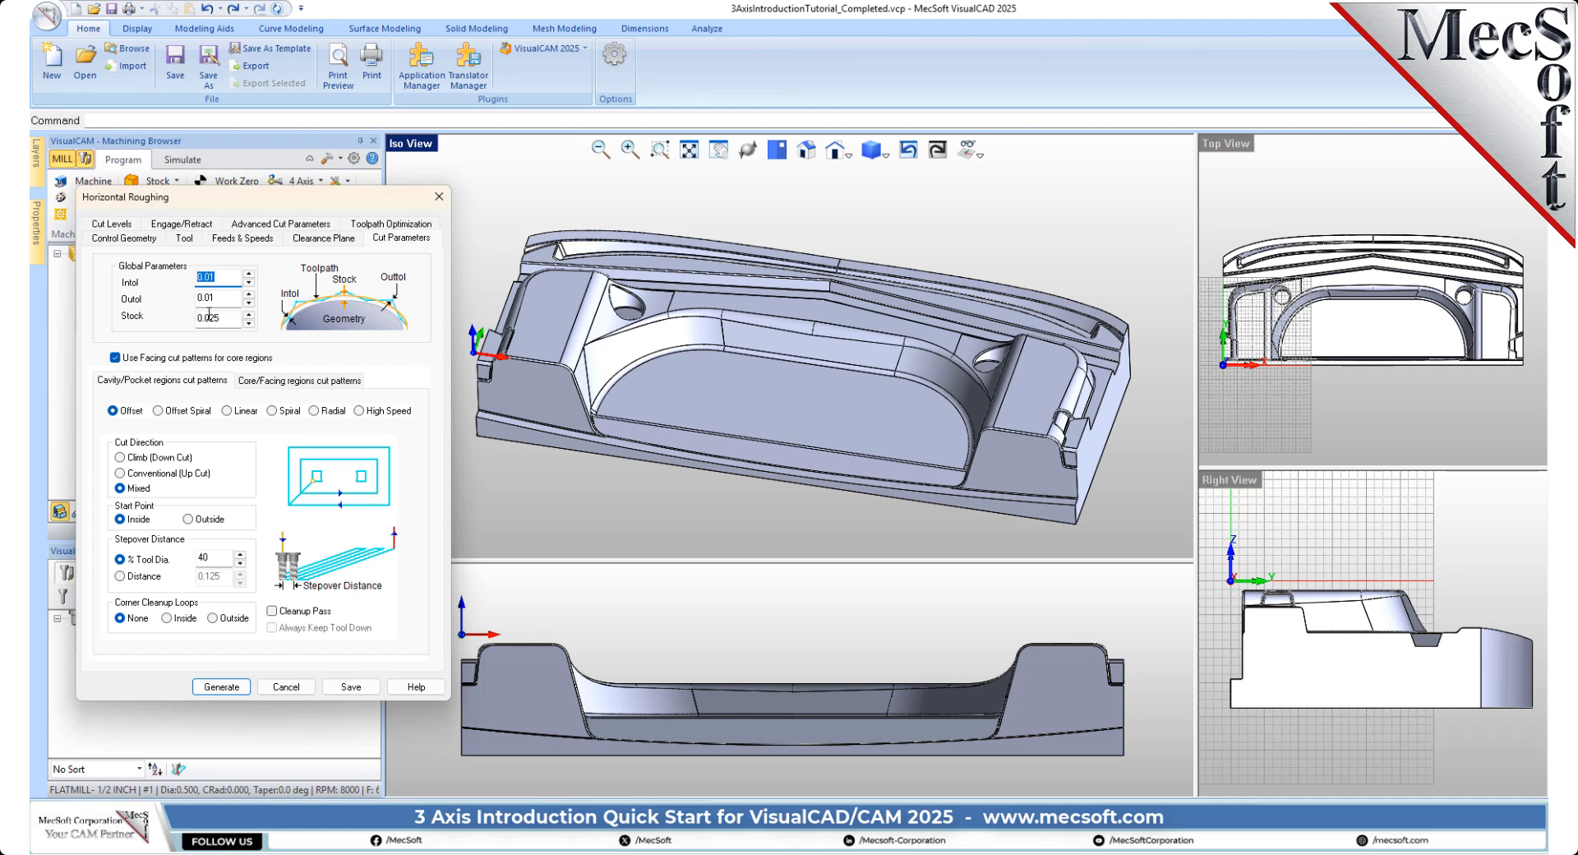
Enable the bottom cut level, set it to -3.5, and generate the Horizontal Roughing toolpath
{"action": "left_click", "coordinate": [120, 227]}
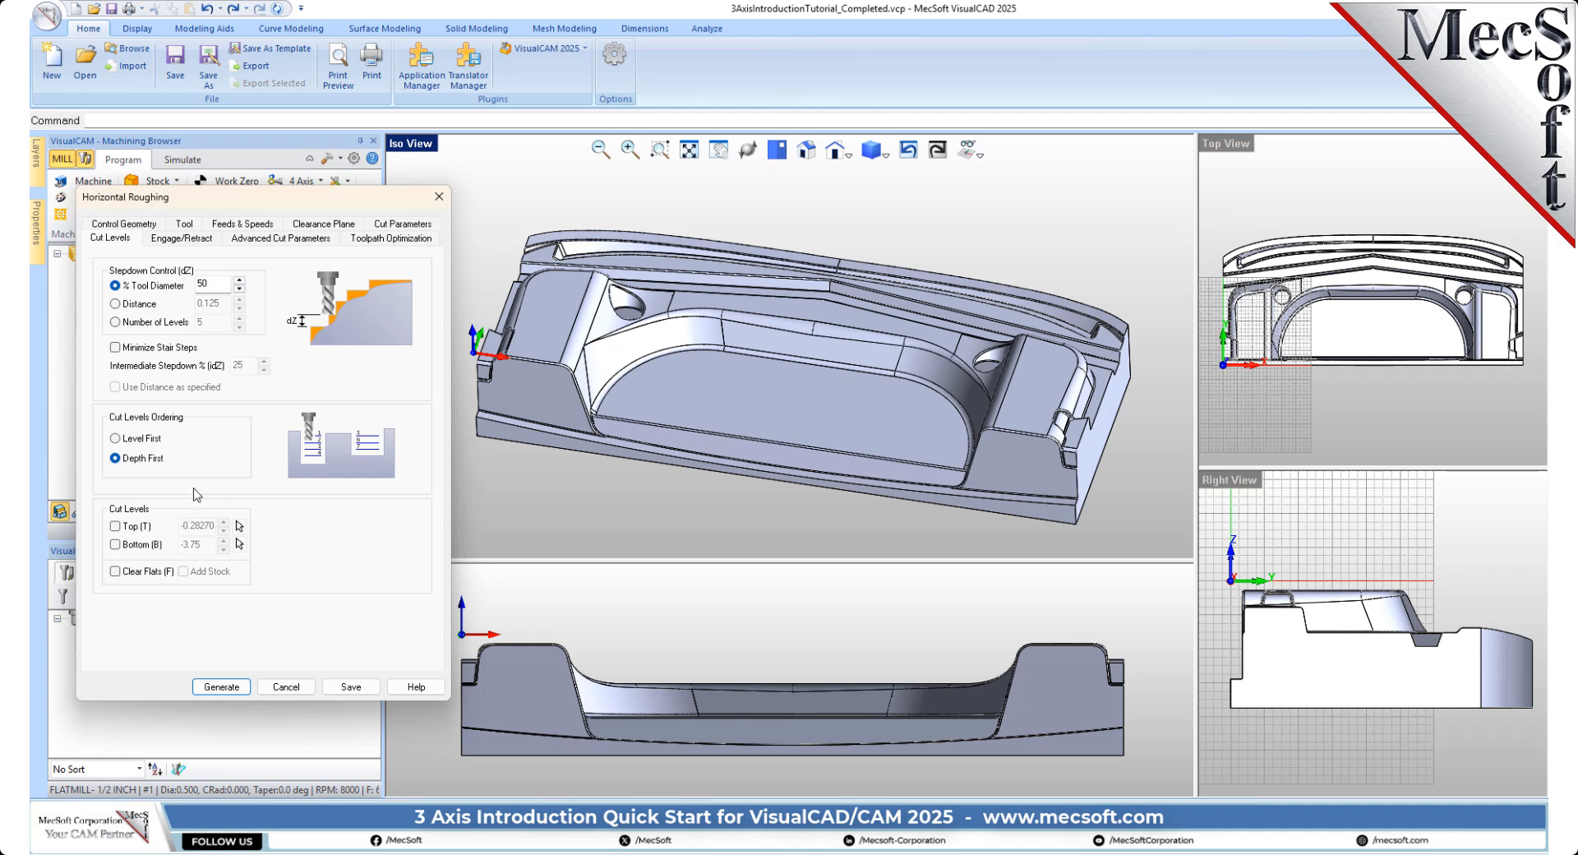
{"action": "left_click", "coordinate": [125, 545]}
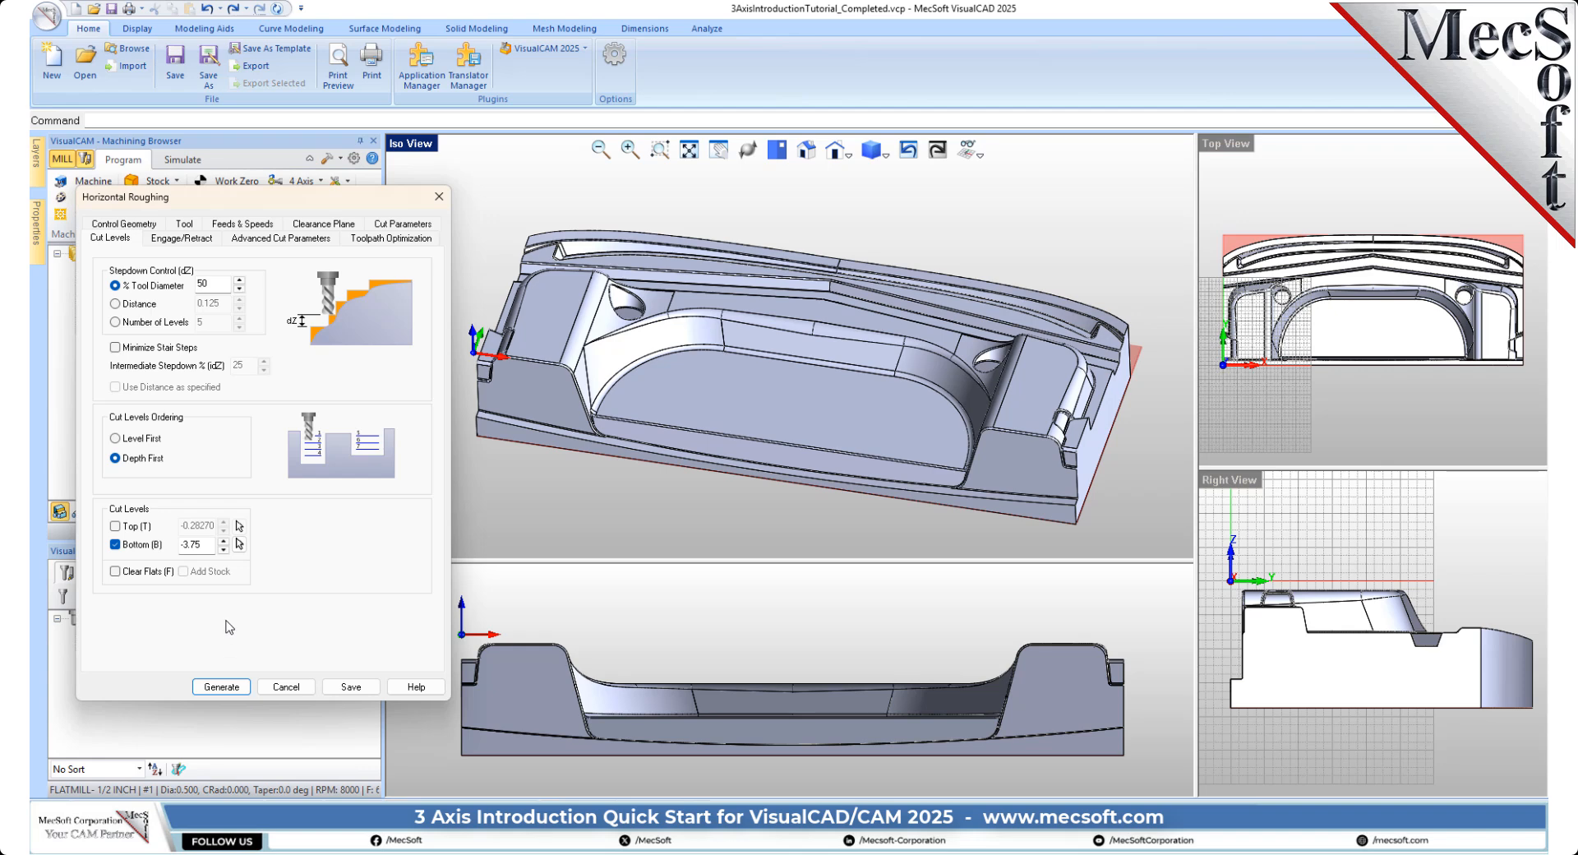
{"action": "left_click_drag", "start_coordinate": [209, 546], "coordinate": [169, 548]}
{"action": "middle_click_drag", "start_coordinate": [787, 520], "coordinate": [789, 345]}
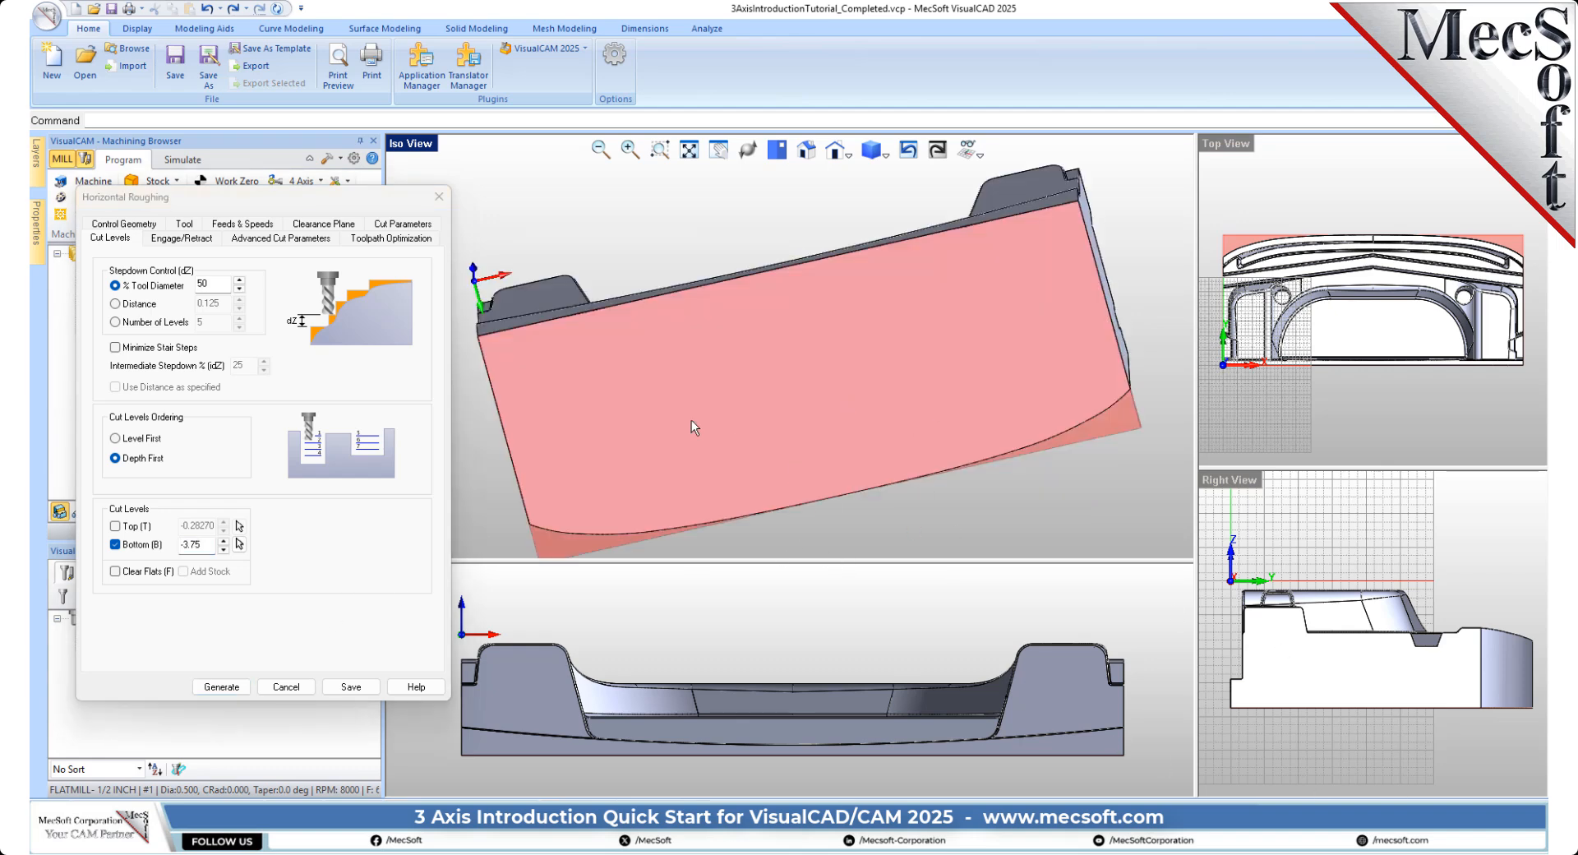
{"action": "middle_click_drag", "start_coordinate": [692, 419], "coordinate": [832, 401]}
{"action": "middle_click_drag", "start_coordinate": [837, 382], "coordinate": [835, 394]}
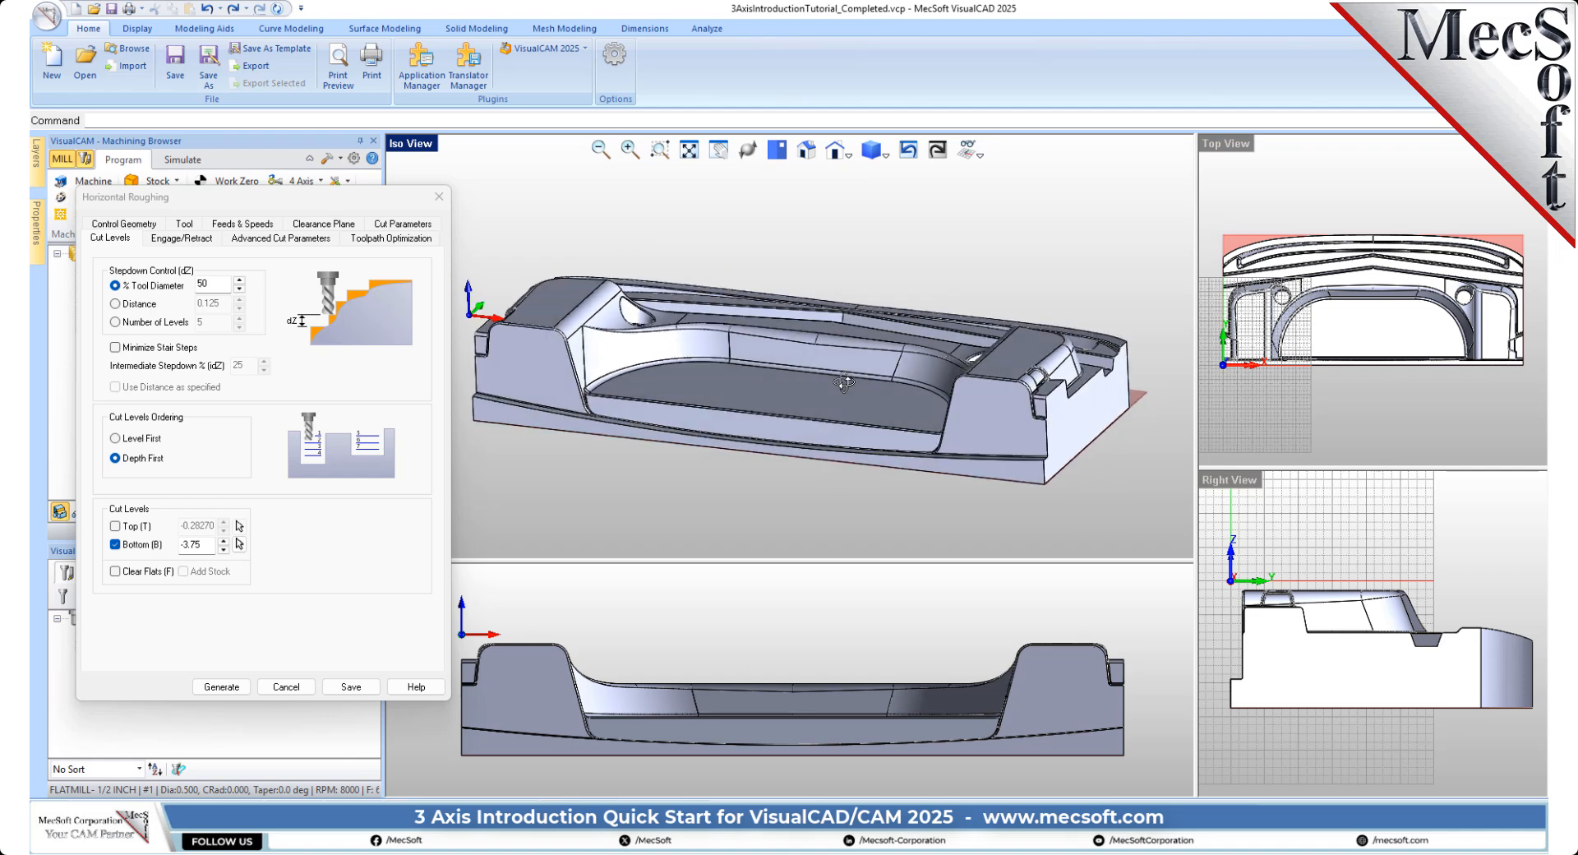
{"action": "left_click", "coordinate": [194, 544]}
{"action": "key", "text": "BackSpace"}
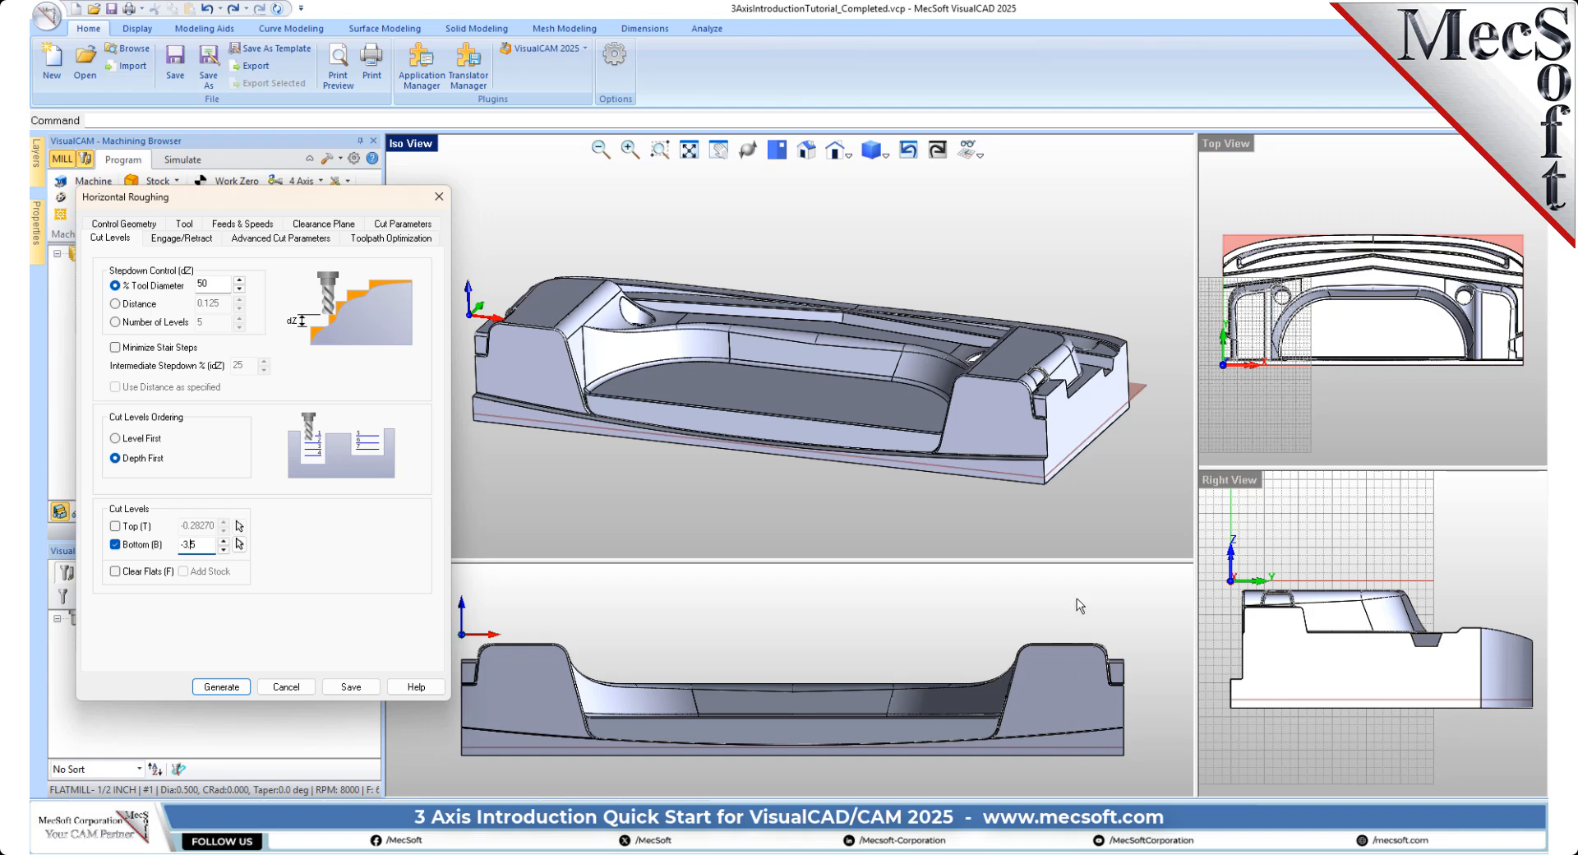
{"action": "mouse_move", "coordinate": [1091, 413]}
{"action": "middle_mouse_down"}
{"action": "mouse_move", "coordinate": [1077, 418]}
{"action": "mouse_move", "coordinate": [1079, 388]}
{"action": "middle_mouse_up"}
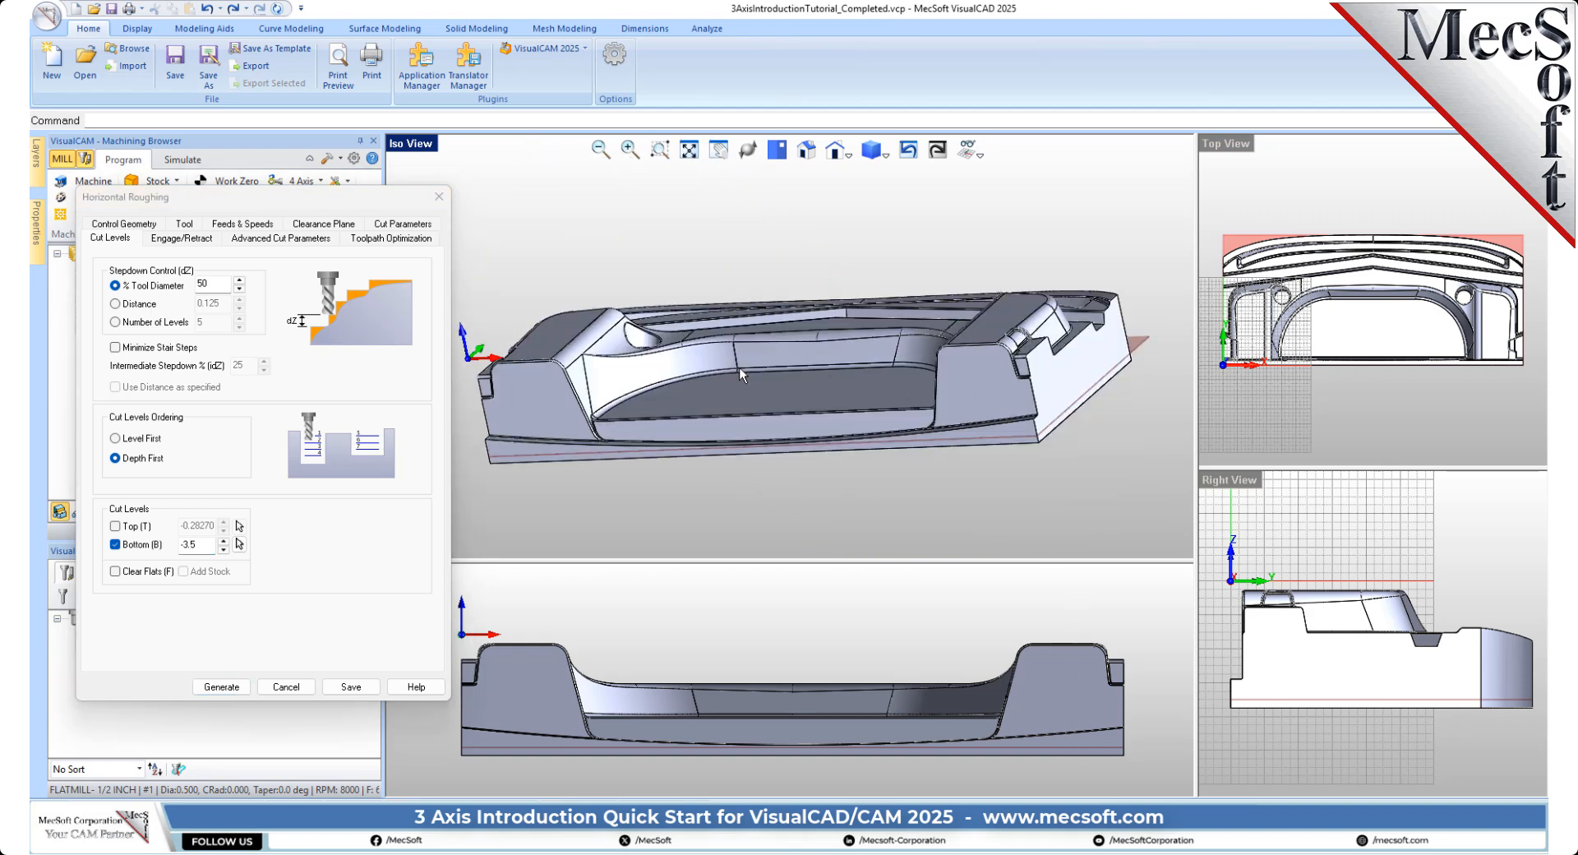
{"action": "mouse_move", "coordinate": [744, 377]}
{"action": "middle_mouse_down"}
{"action": "mouse_move", "coordinate": [744, 406]}
{"action": "mouse_move", "coordinate": [748, 392]}
{"action": "middle_mouse_up"}
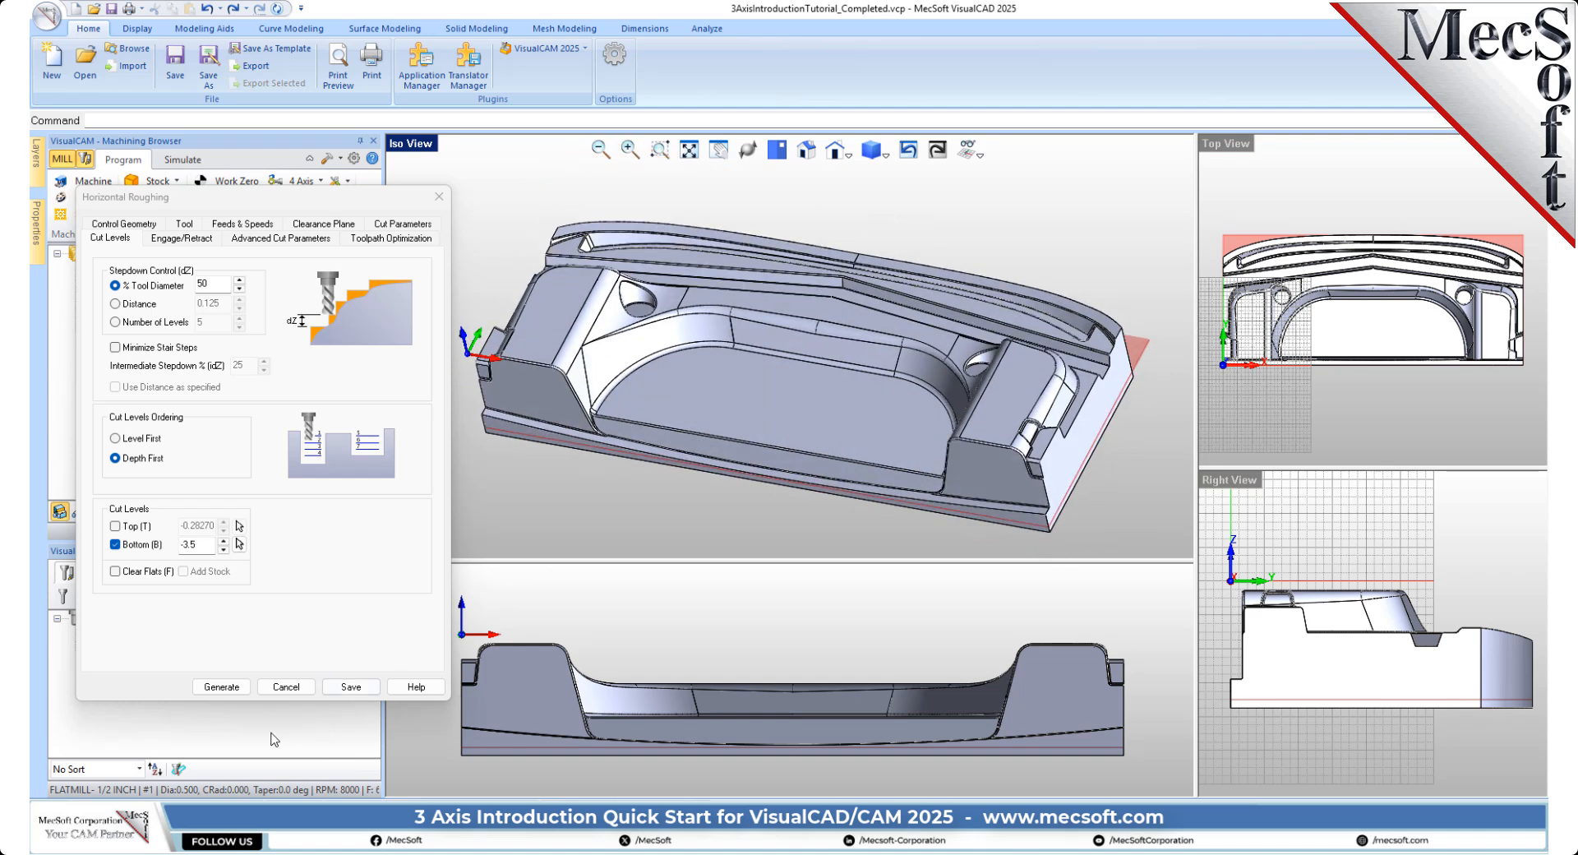
{"action": "left_click", "coordinate": [221, 686]}
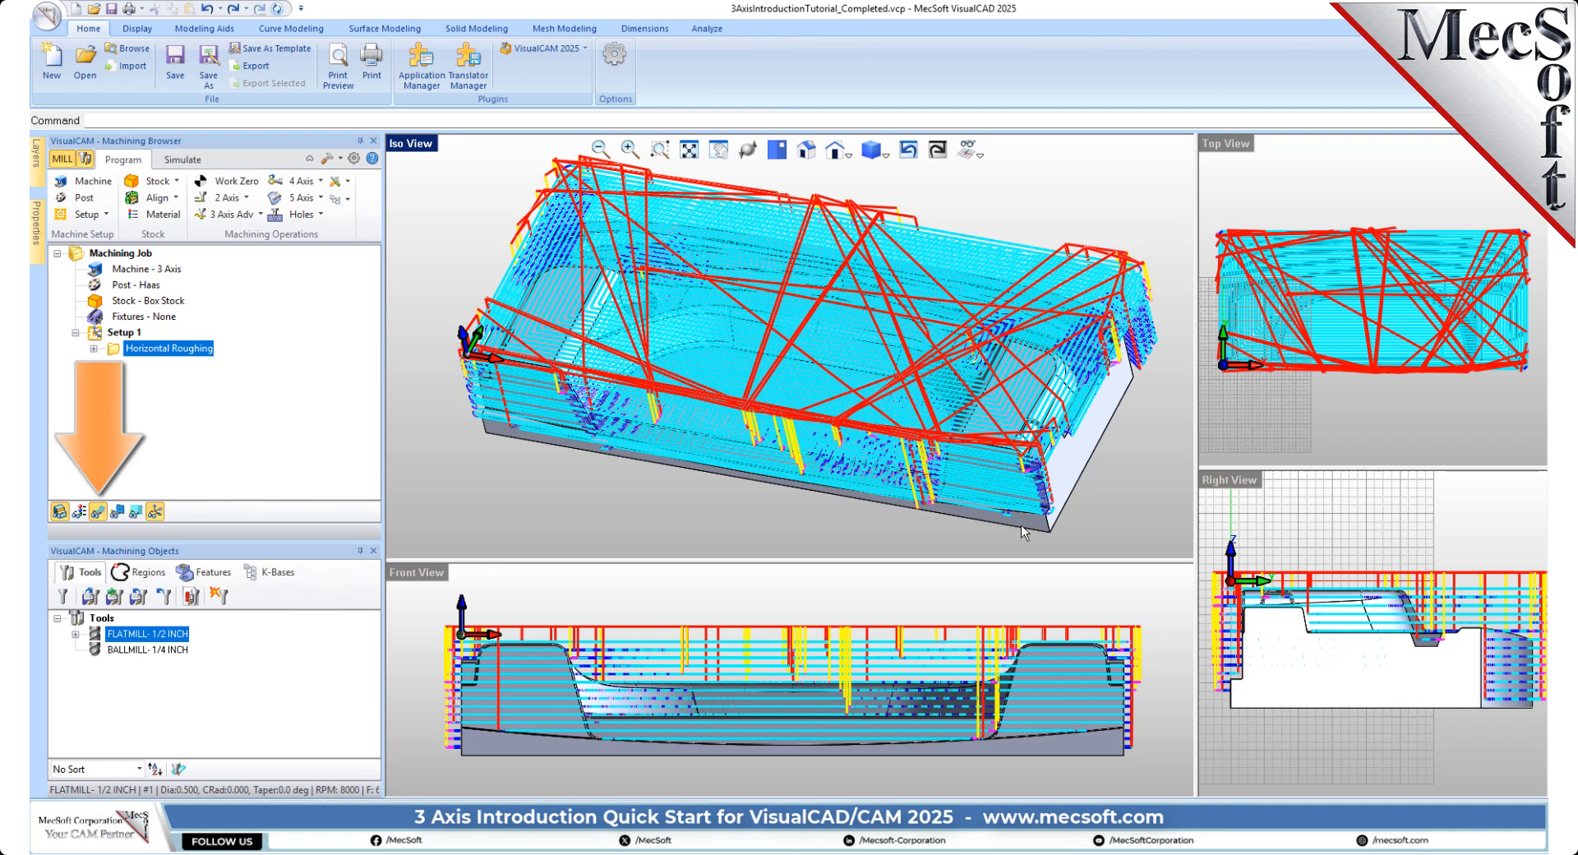
Toggle the display of the Horizontal Roughing toolpath off and on to inspect the part underneath
{"action": "left_click", "coordinate": [98, 512]}
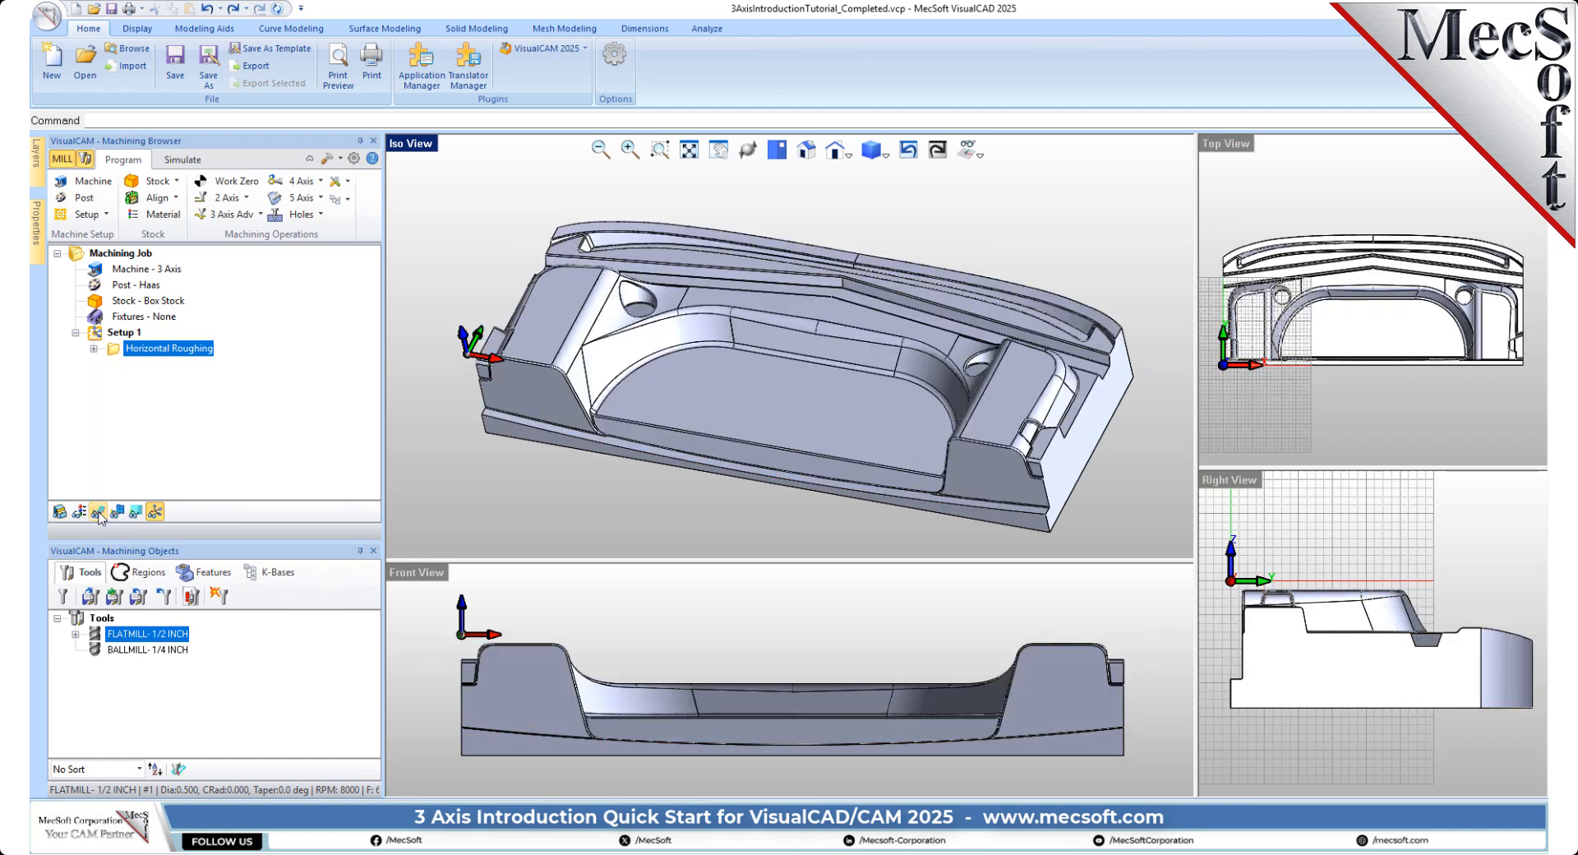
{"action": "left_click", "coordinate": [98, 512]}
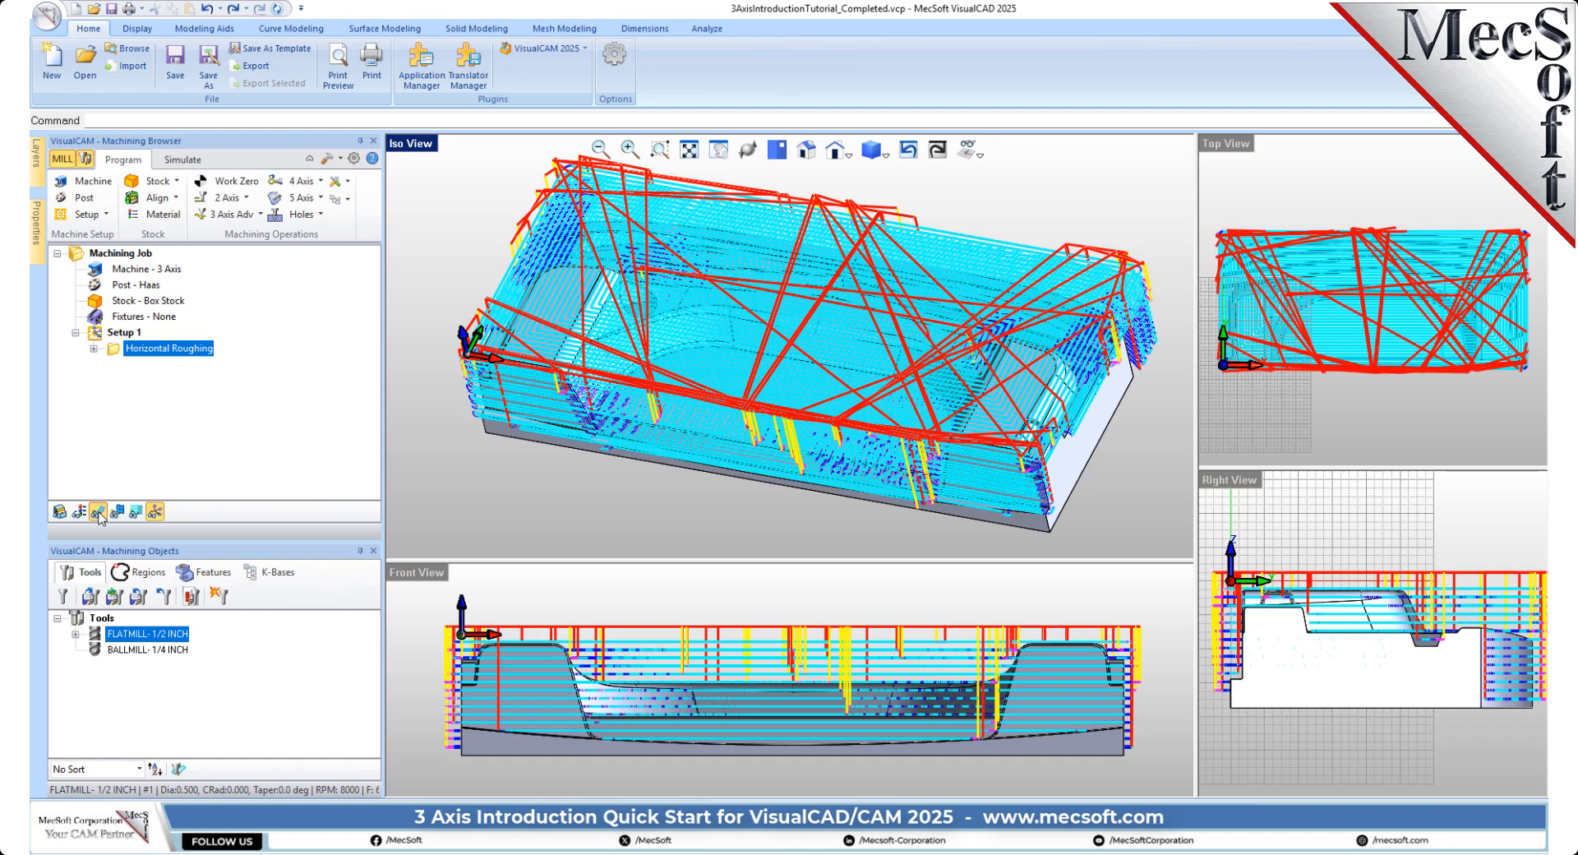
{"action": "left_click", "coordinate": [98, 512]}
{"action": "left_click", "coordinate": [98, 512]}
{"action": "left_click", "coordinate": [119, 352]}
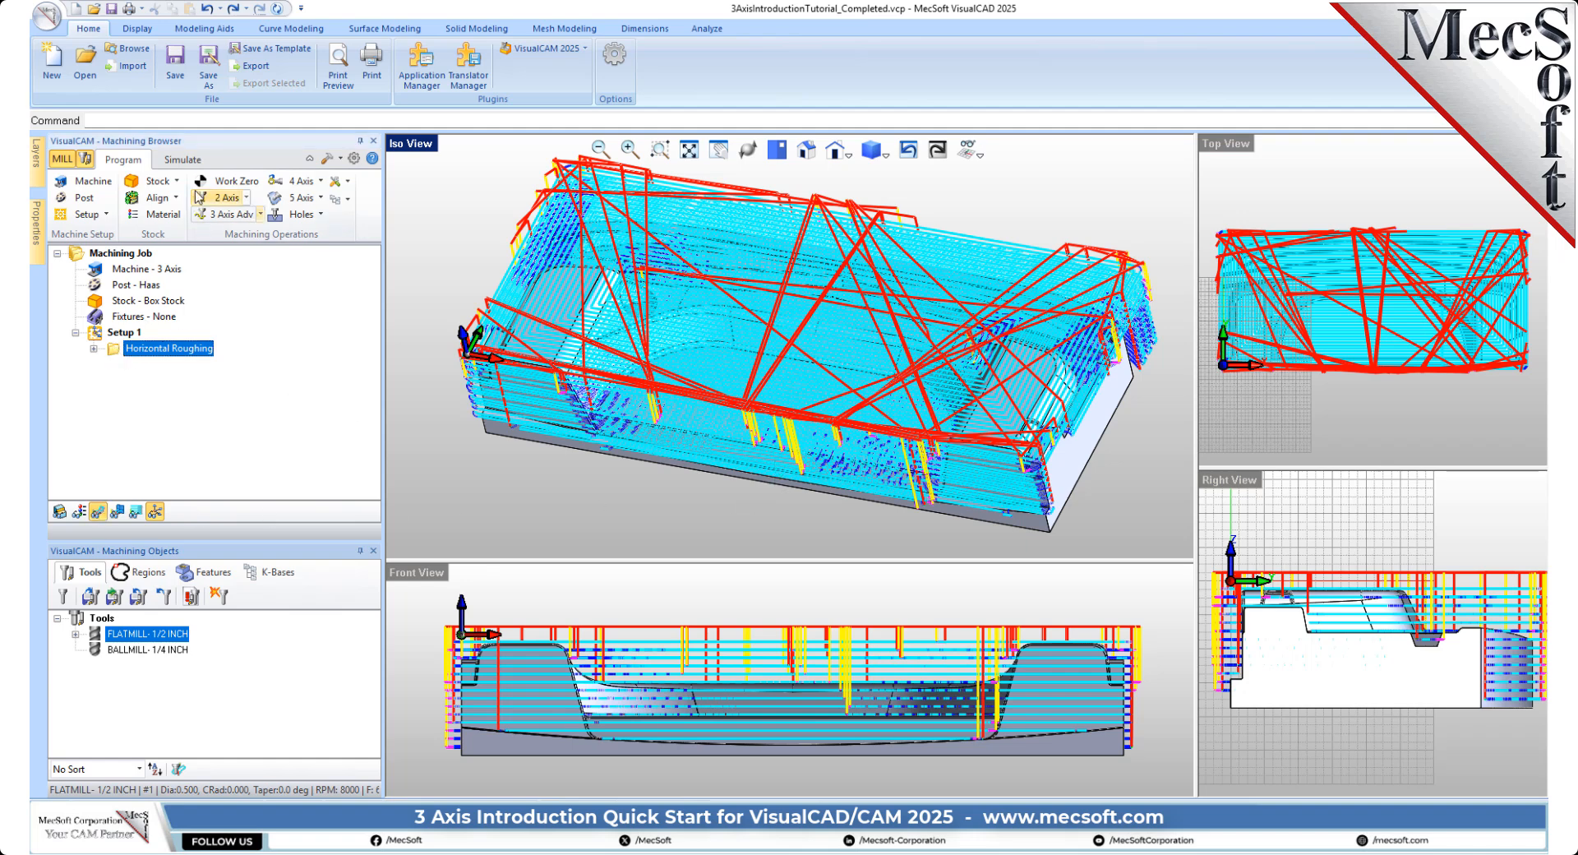
Inspect the roughing toolpath by Z level, from the first level to level 31, and close the Z level display
{"action": "left_click", "coordinate": [135, 511]}
{"action": "left_click_drag", "start_coordinate": [464, 238], "coordinate": [387, 205]}
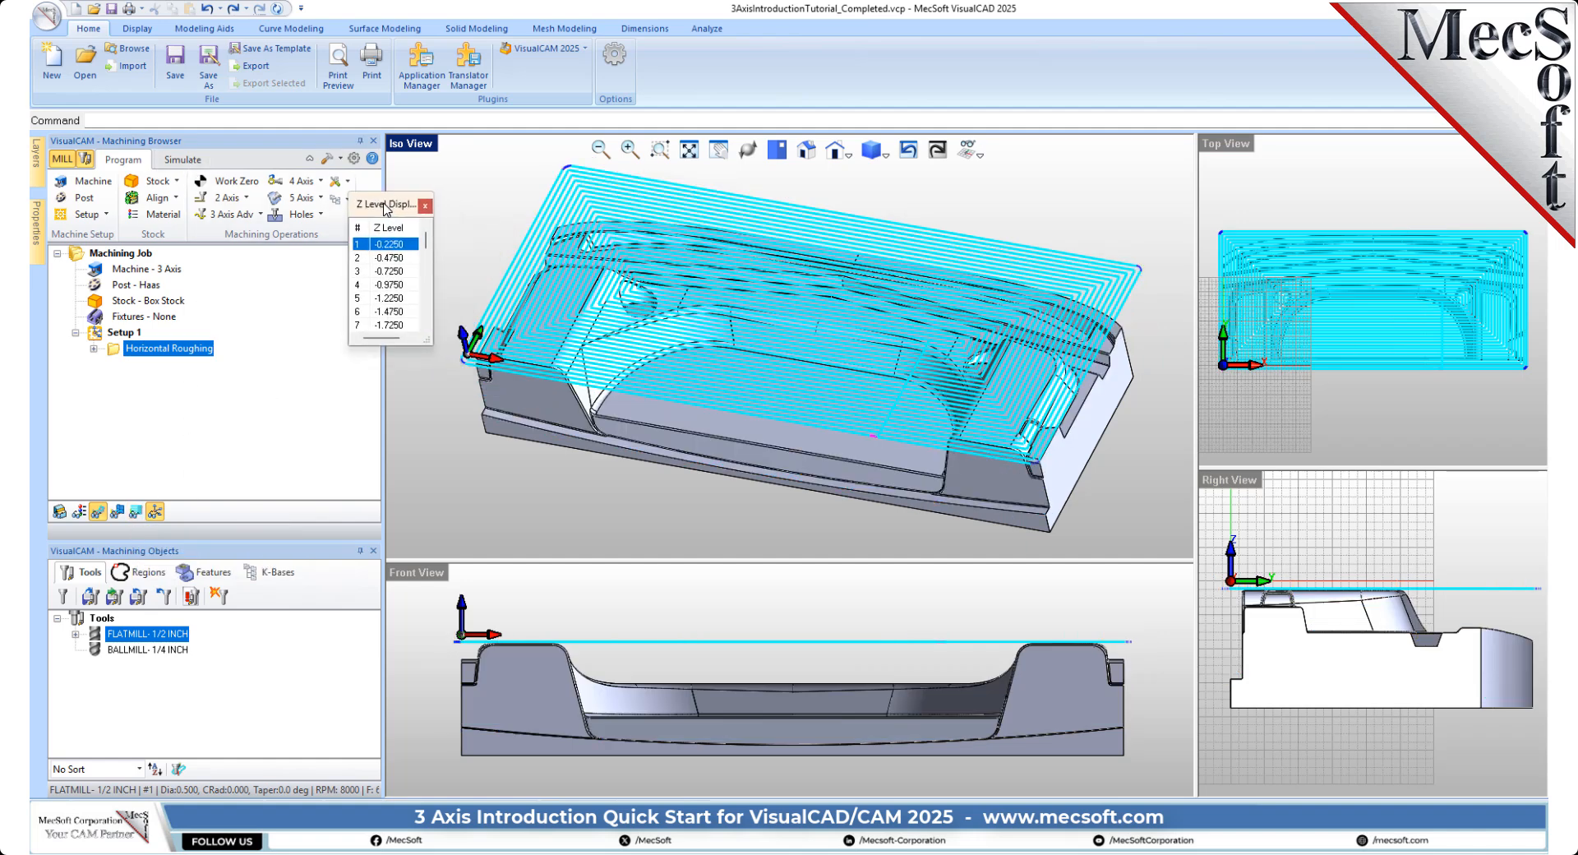
{"action": "left_click_drag", "start_coordinate": [377, 351], "coordinate": [360, 693]}
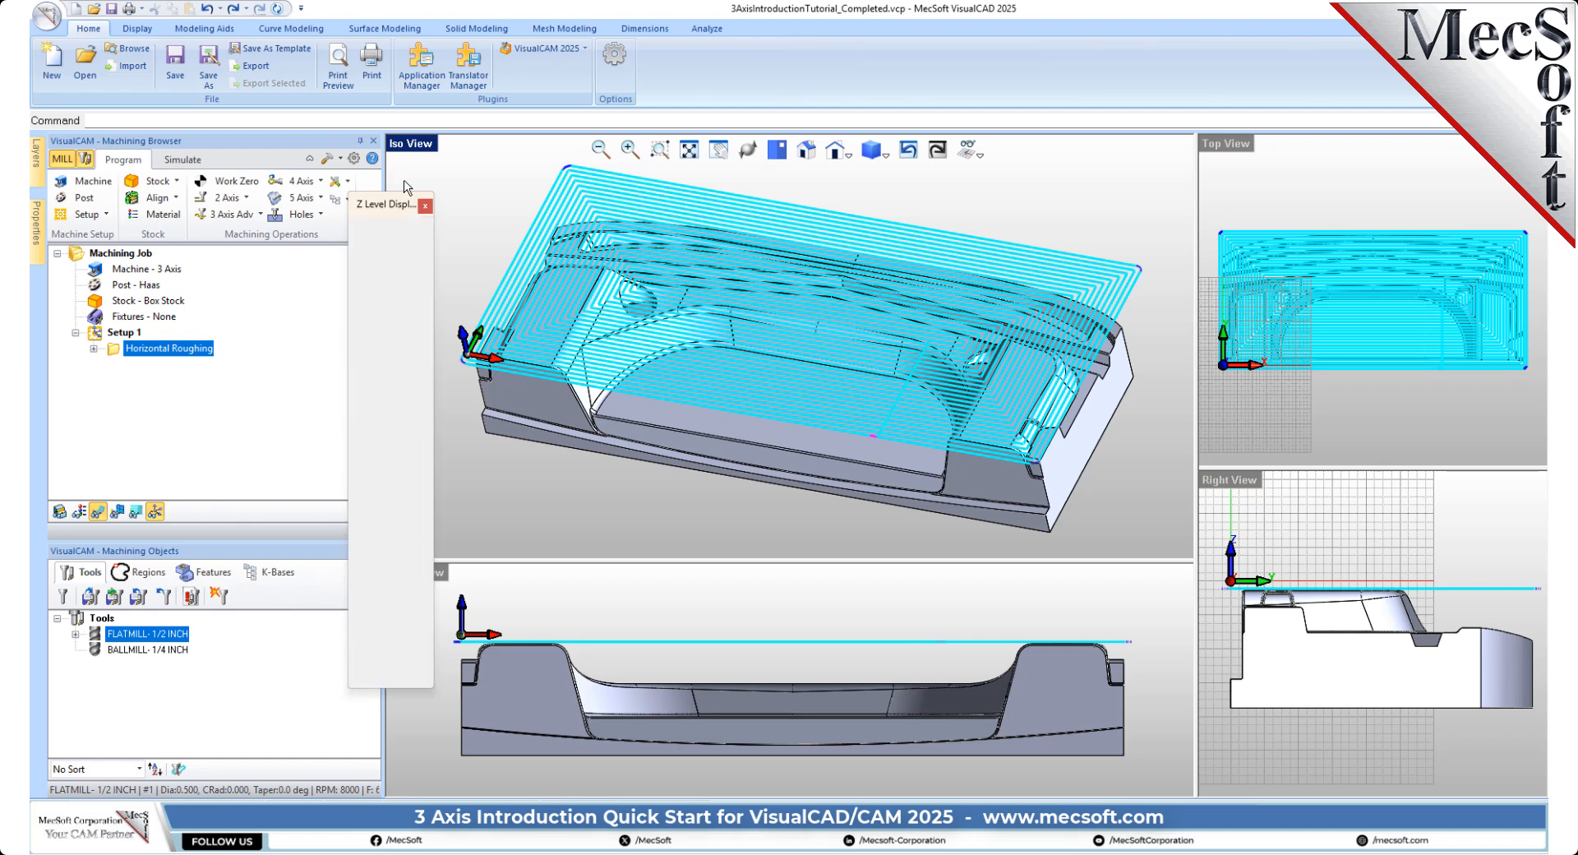
{"action": "left_click", "coordinate": [425, 205]}
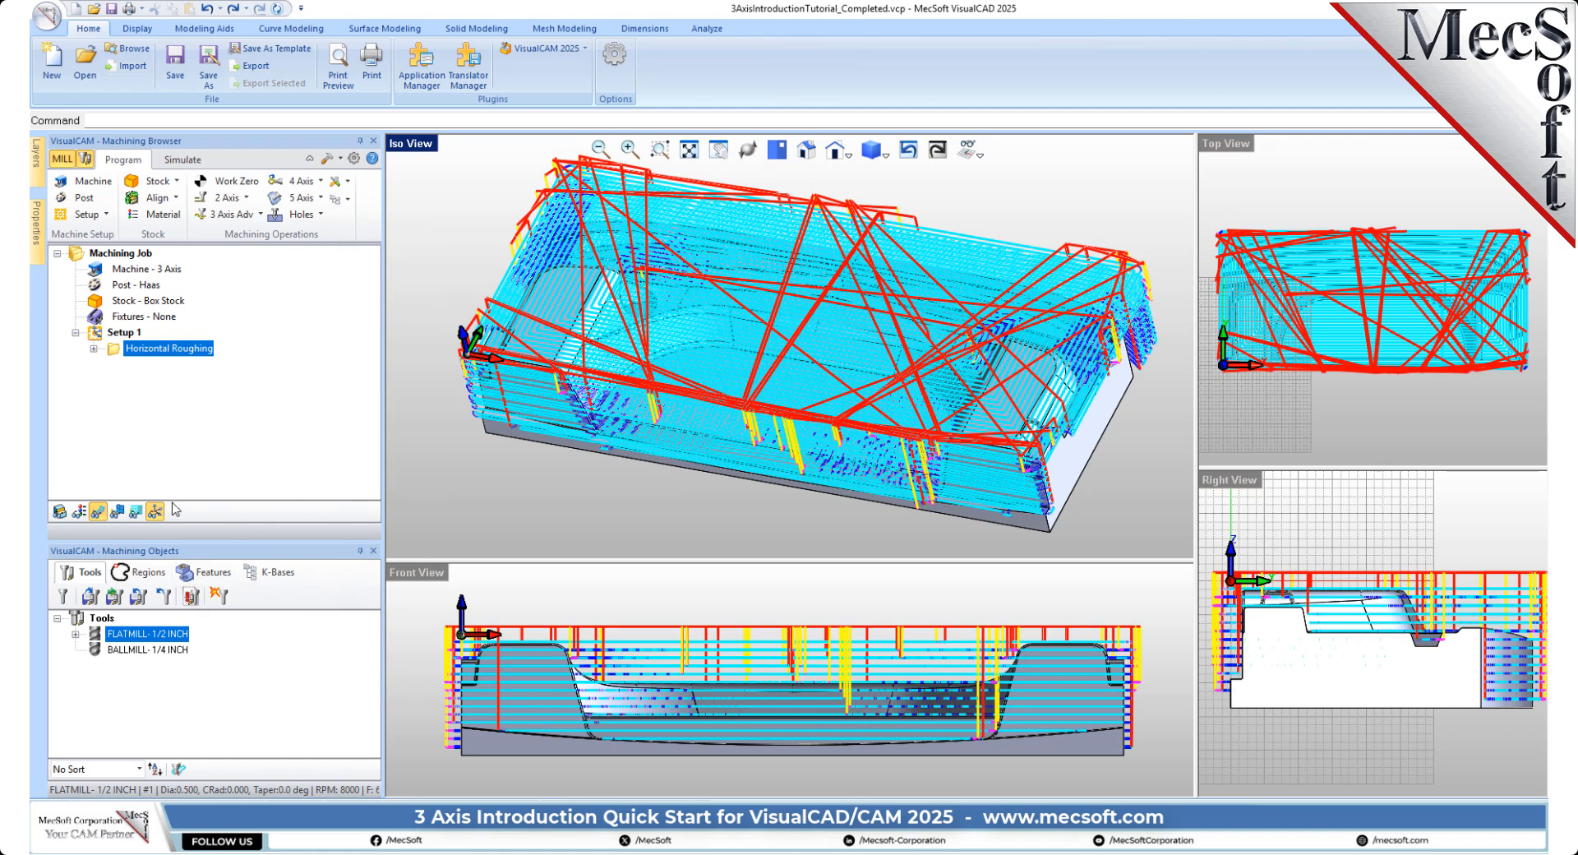
{"action": "left_click", "coordinate": [137, 512]}
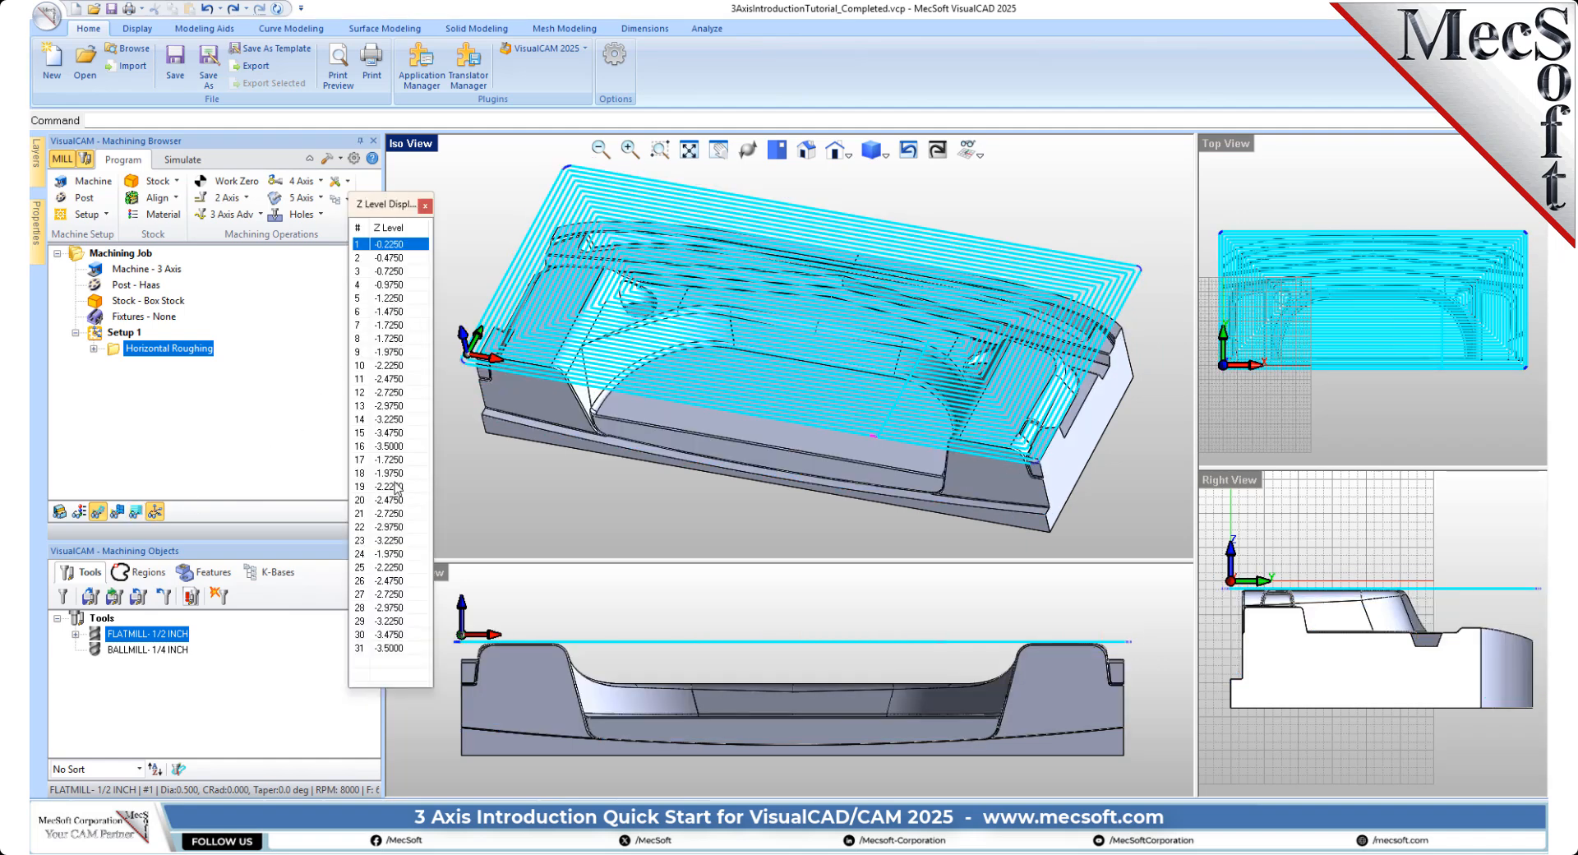
{"action": "left_click", "coordinate": [391, 649]}
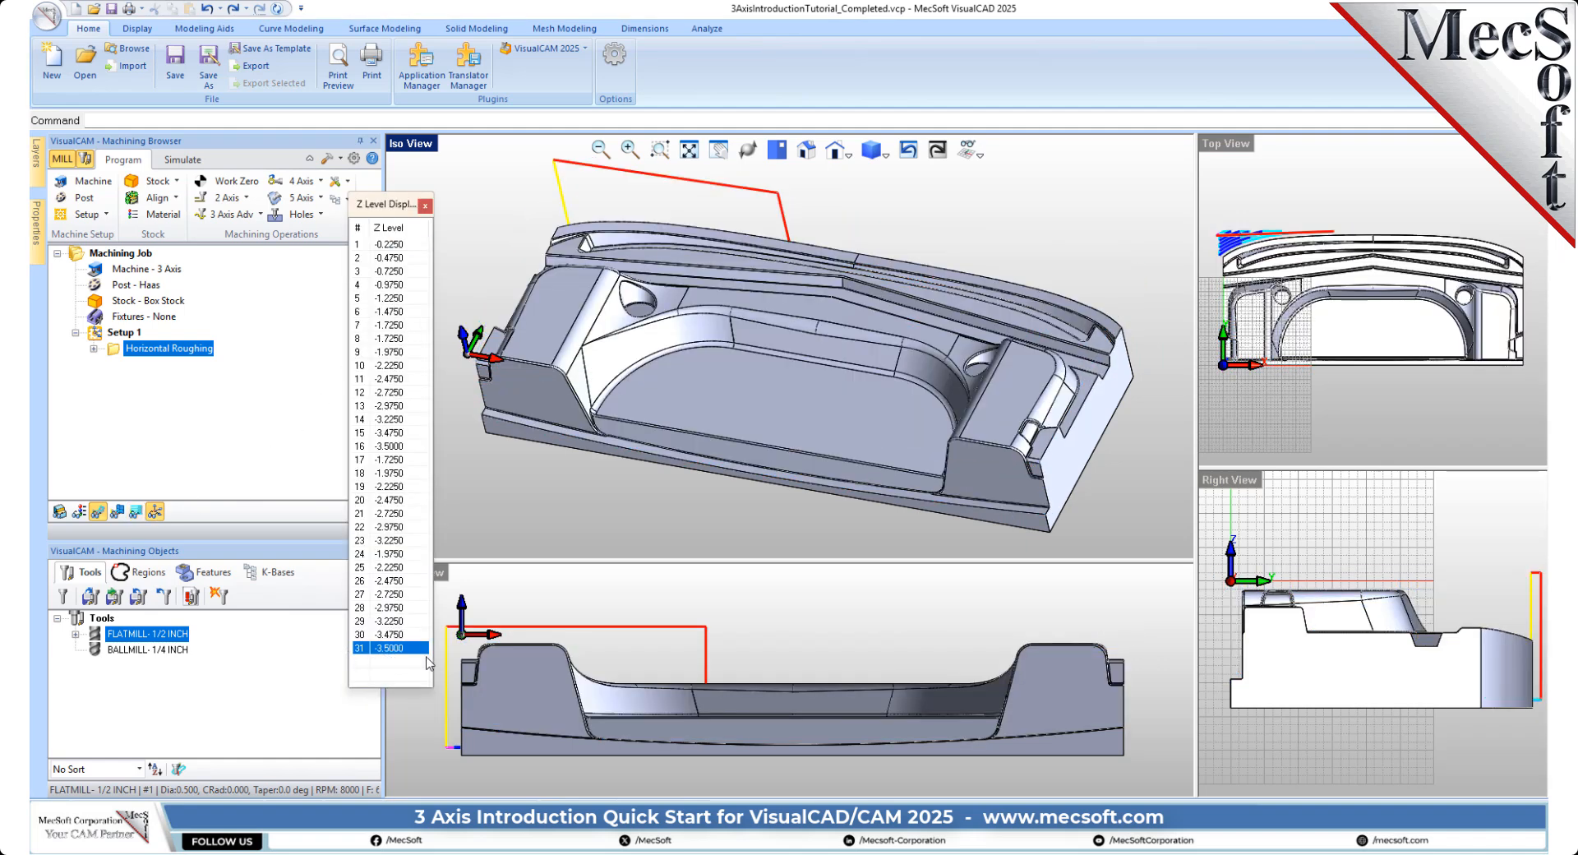
{"action": "middle_click_drag", "start_coordinate": [1036, 322], "coordinate": [674, 403]}
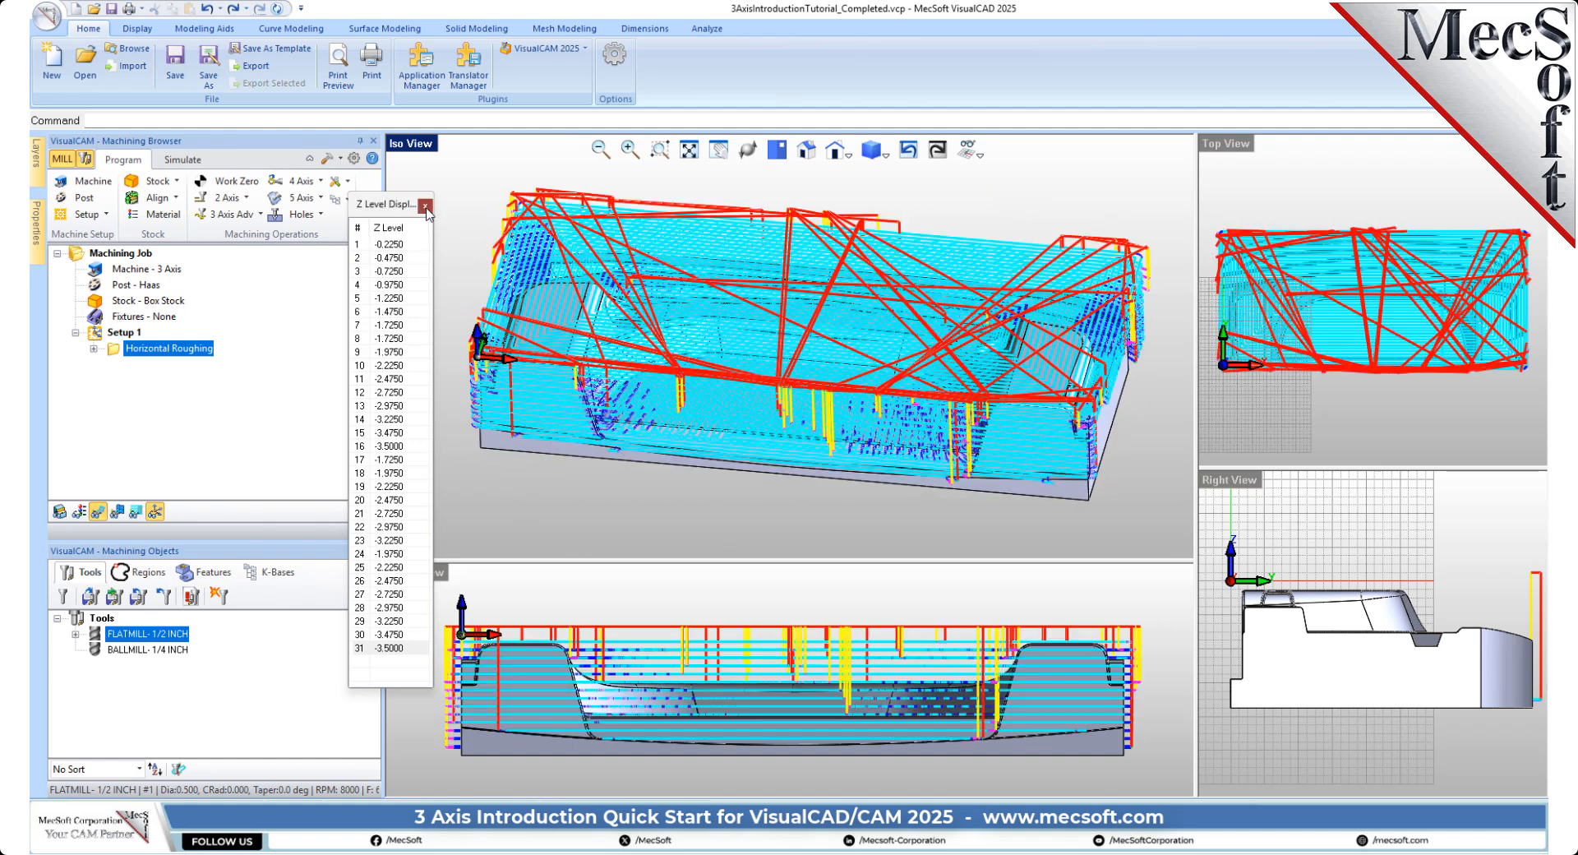
Review the simulation model, simulation mode and accuracy settings in the simulation preferences, and accept them
{"action": "left_click", "coordinate": [182, 163]}
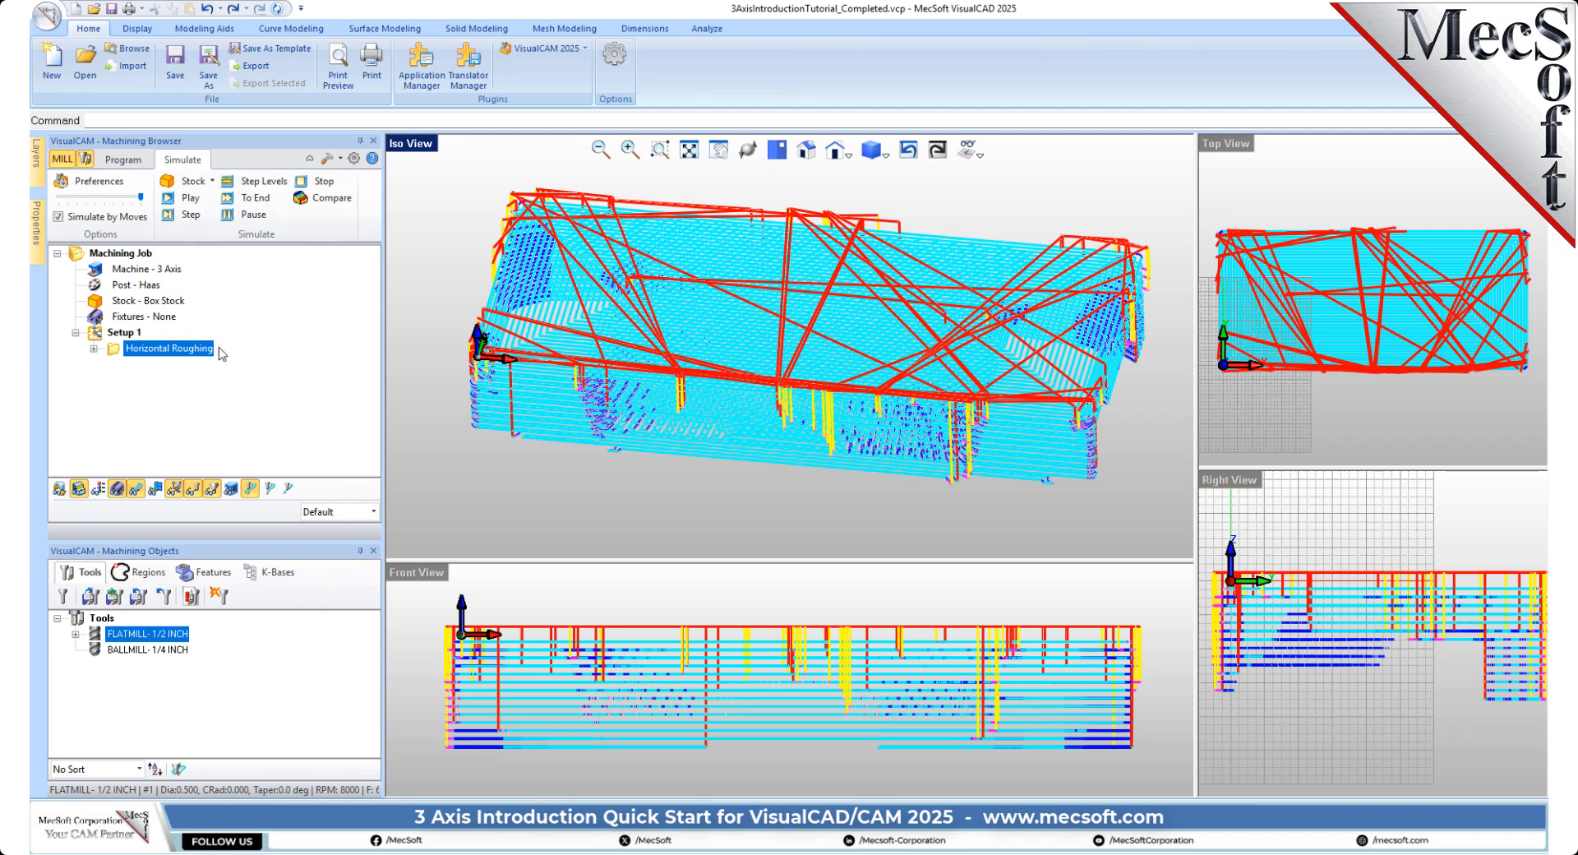
{"action": "left_click", "coordinate": [105, 181]}
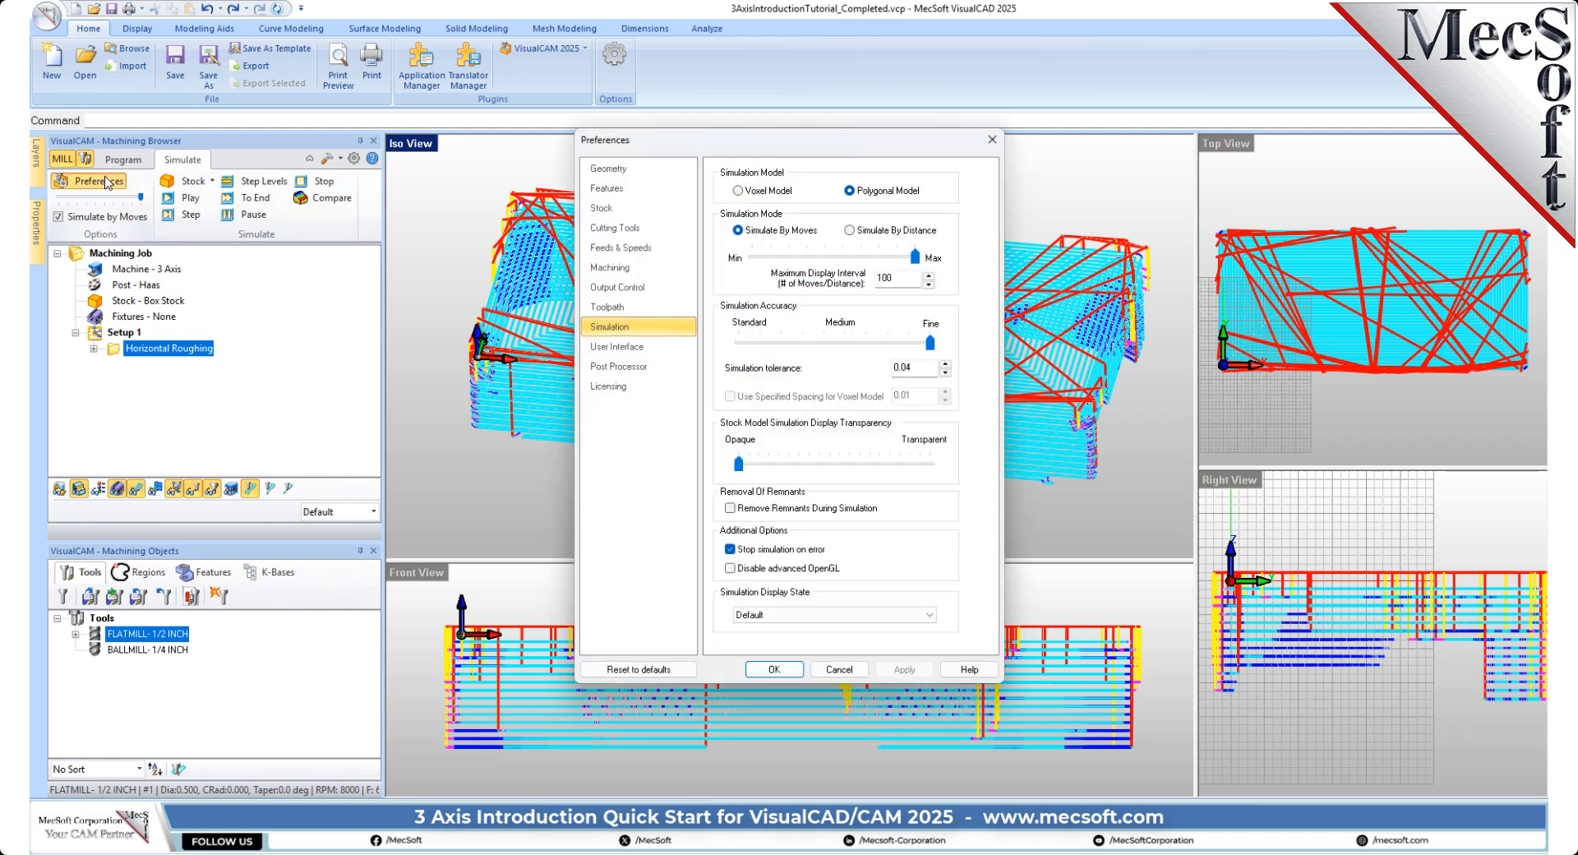
{"action": "mouse_move", "coordinate": [852, 196]}
{"action": "mouse_move", "coordinate": [930, 349]}
{"action": "left_click", "coordinate": [776, 669]}
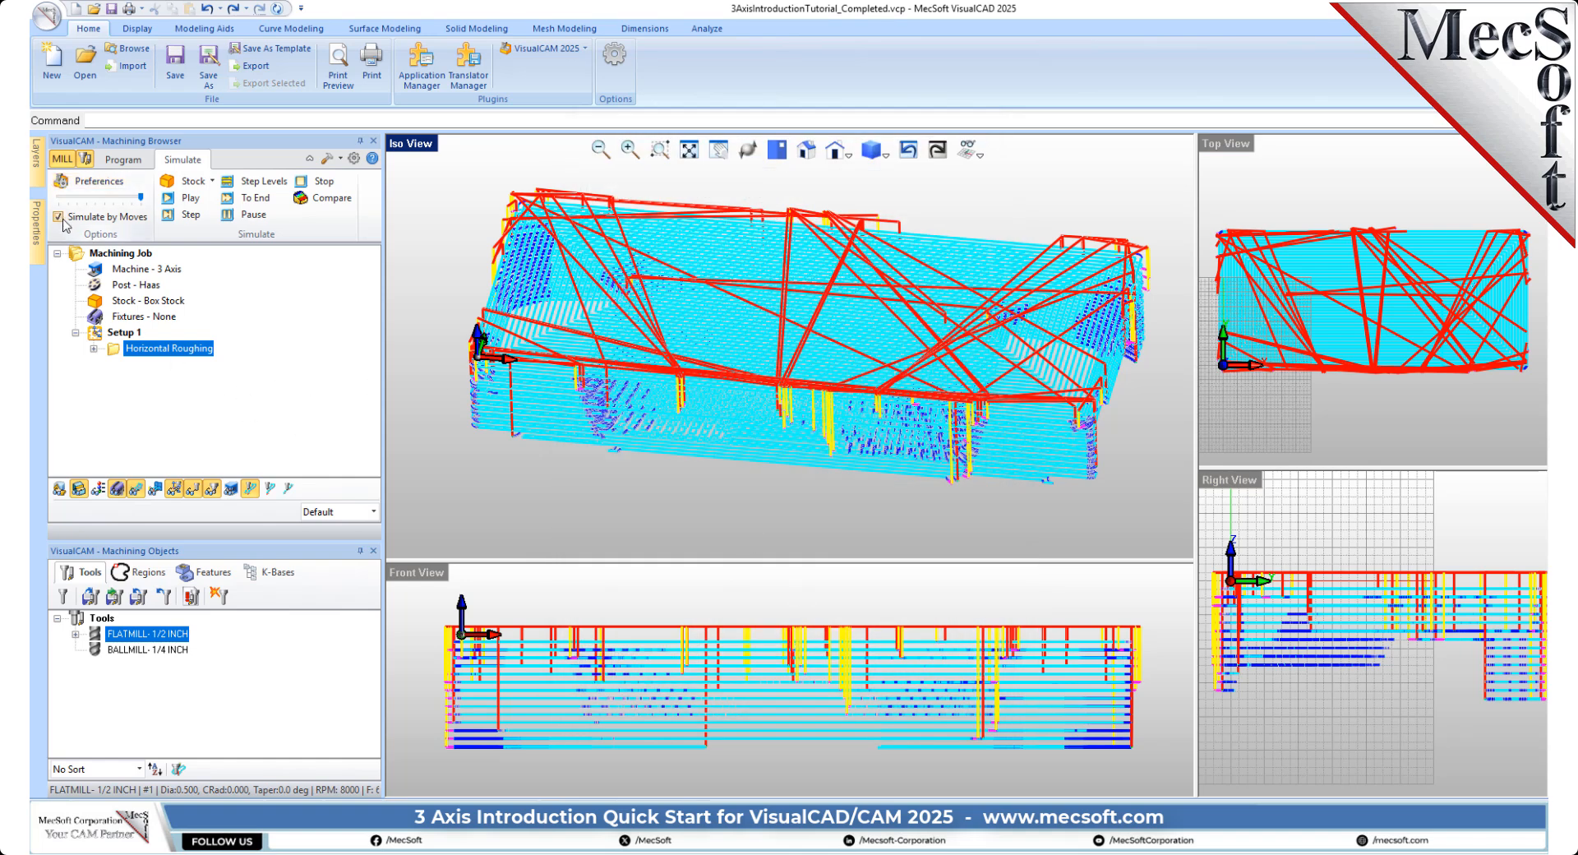
Simulate the Horizontal Roughing operation at maximum speed and hide its toolpath to inspect the cut stock
{"action": "mouse_move", "coordinate": [140, 198]}
{"action": "left_mouse_down"}
{"action": "mouse_move", "coordinate": [59, 203]}
{"action": "mouse_move", "coordinate": [155, 208]}
{"action": "left_mouse_up"}
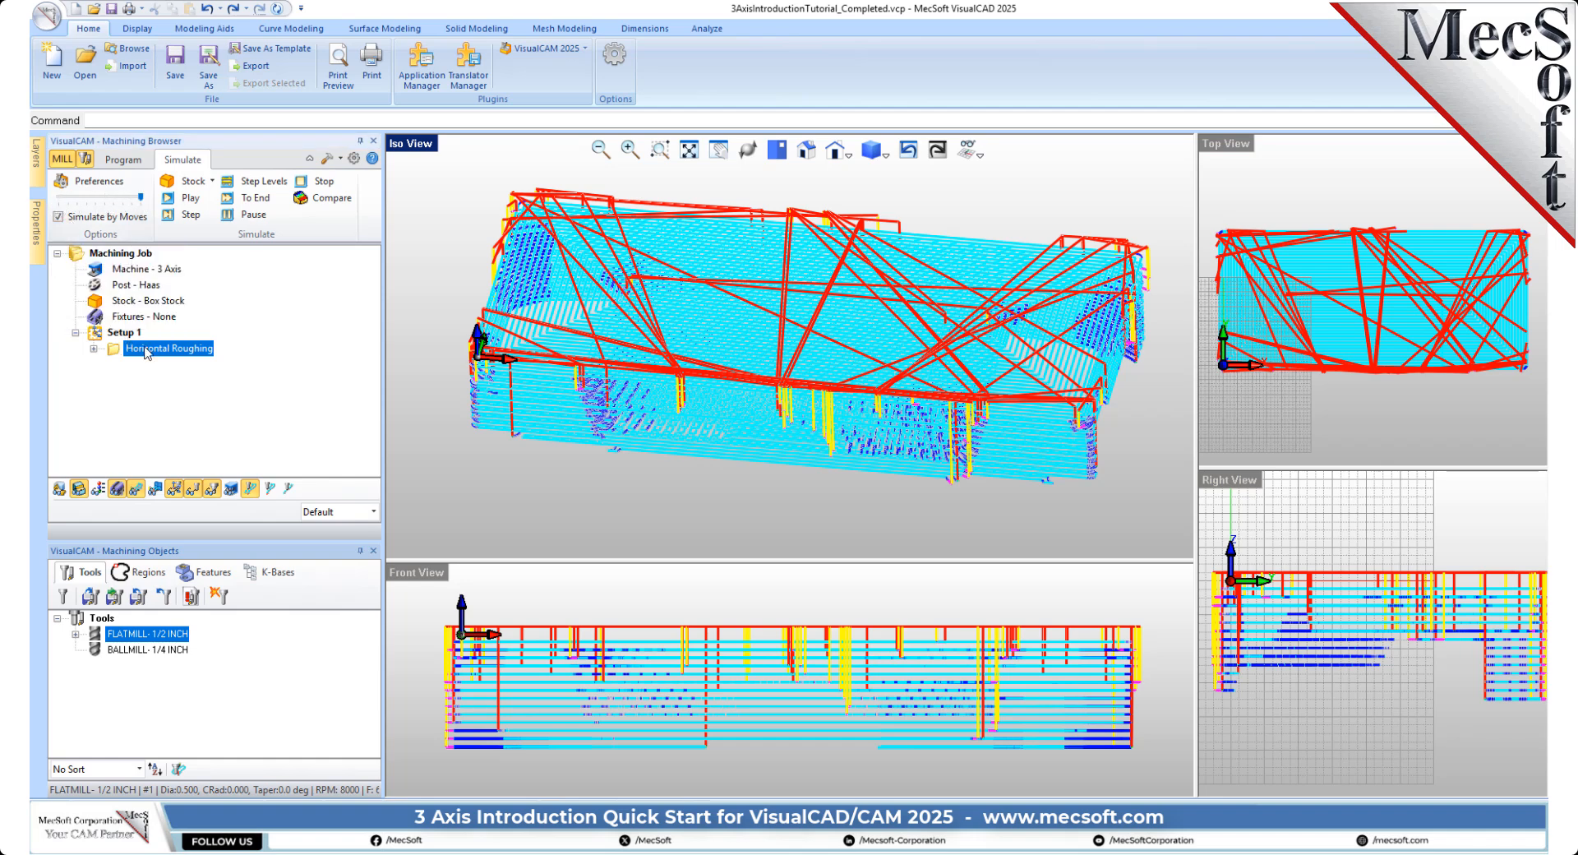
{"action": "left_click", "coordinate": [196, 202]}
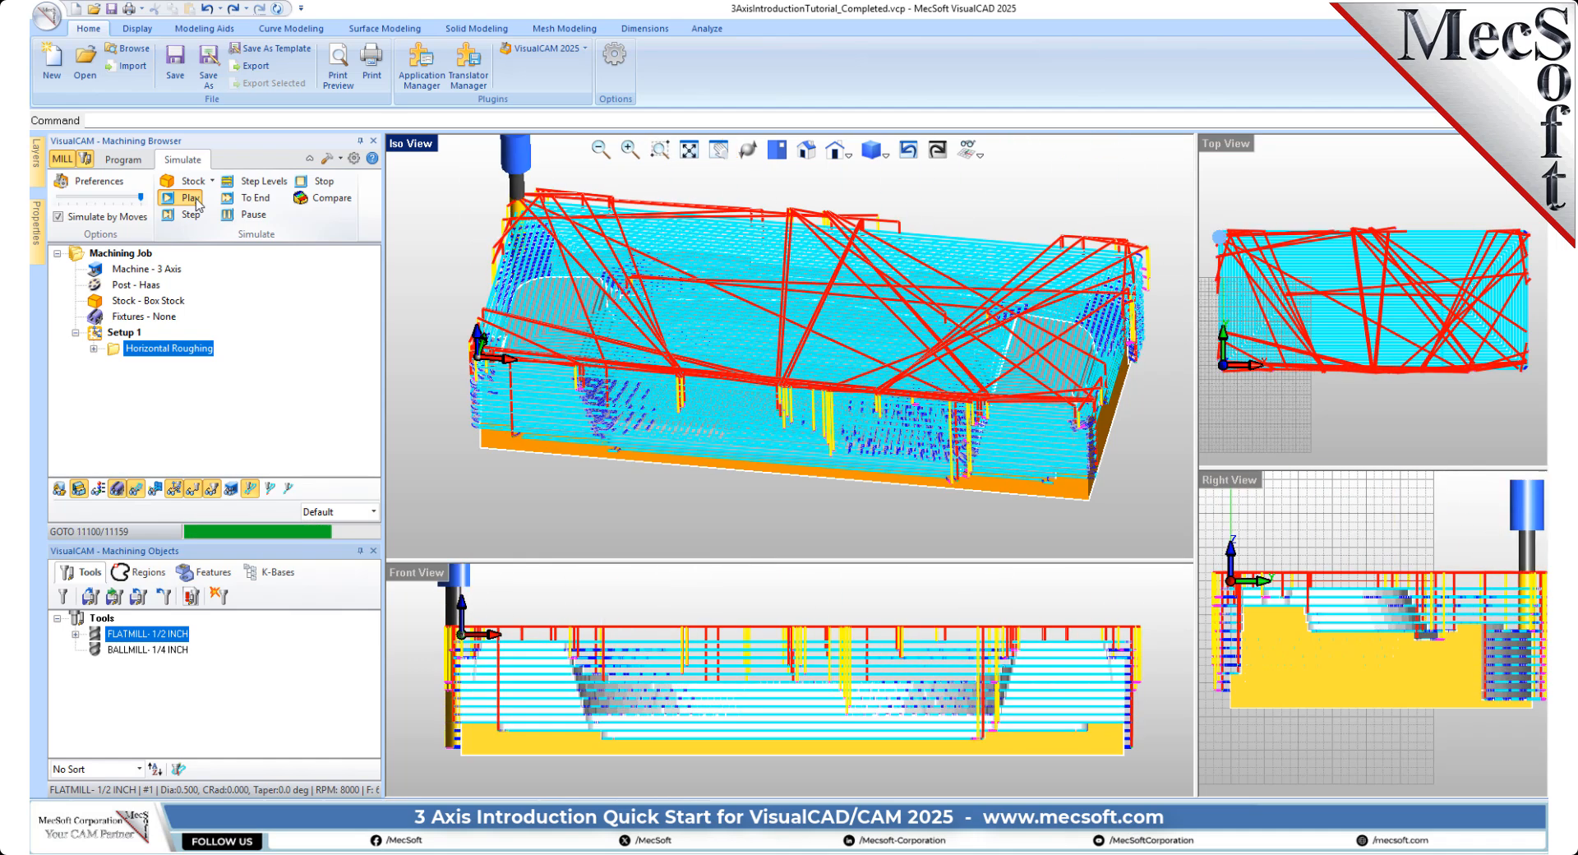
{"action": "left_click", "coordinate": [136, 489]}
{"action": "left_click", "coordinate": [136, 490]}
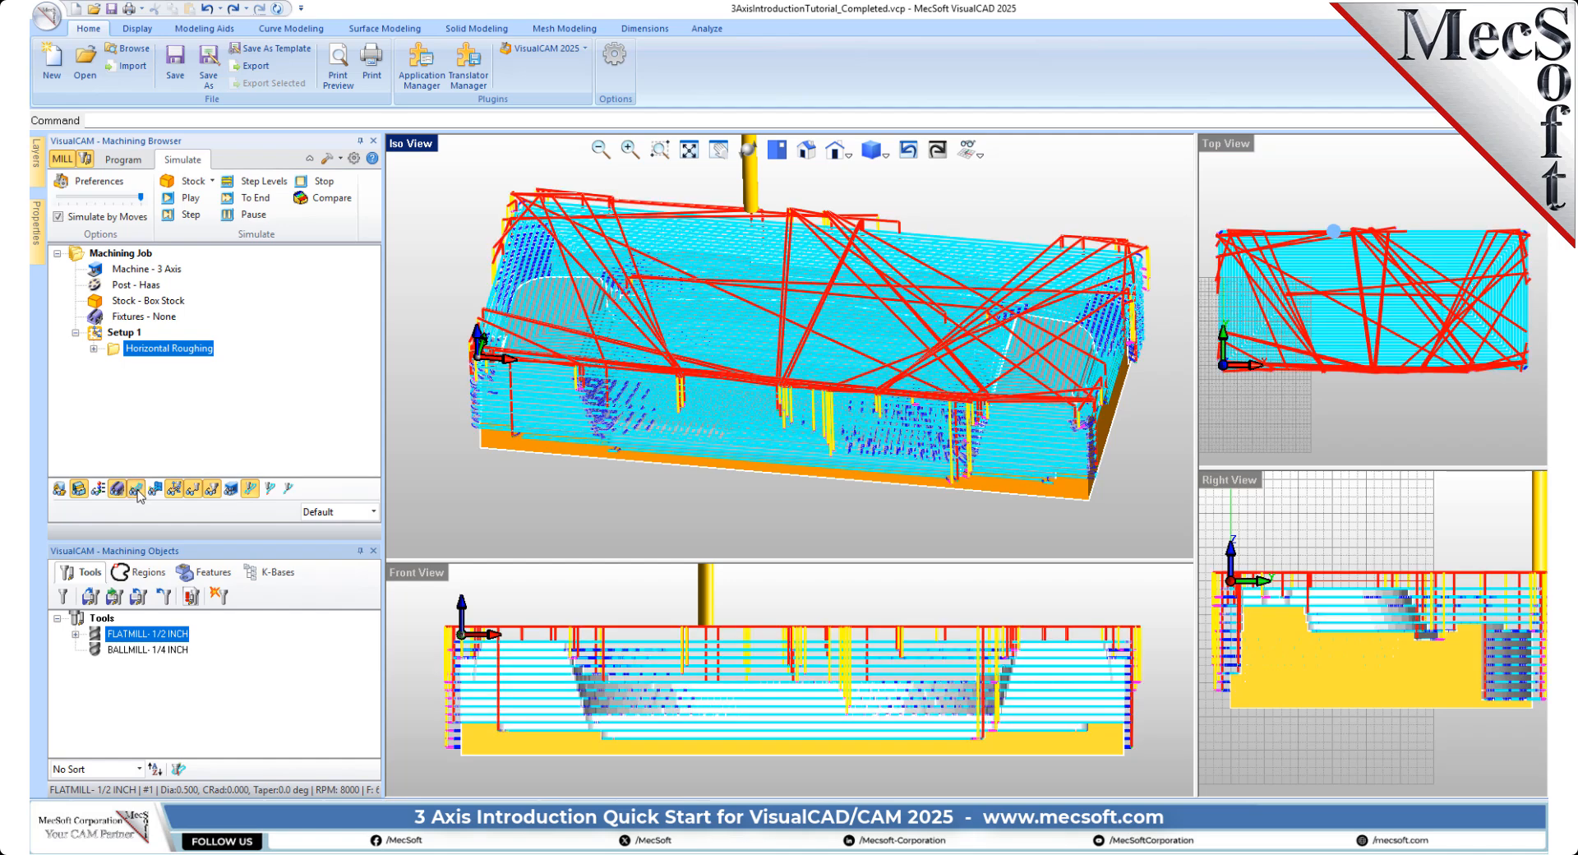
{"action": "left_click", "coordinate": [136, 490]}
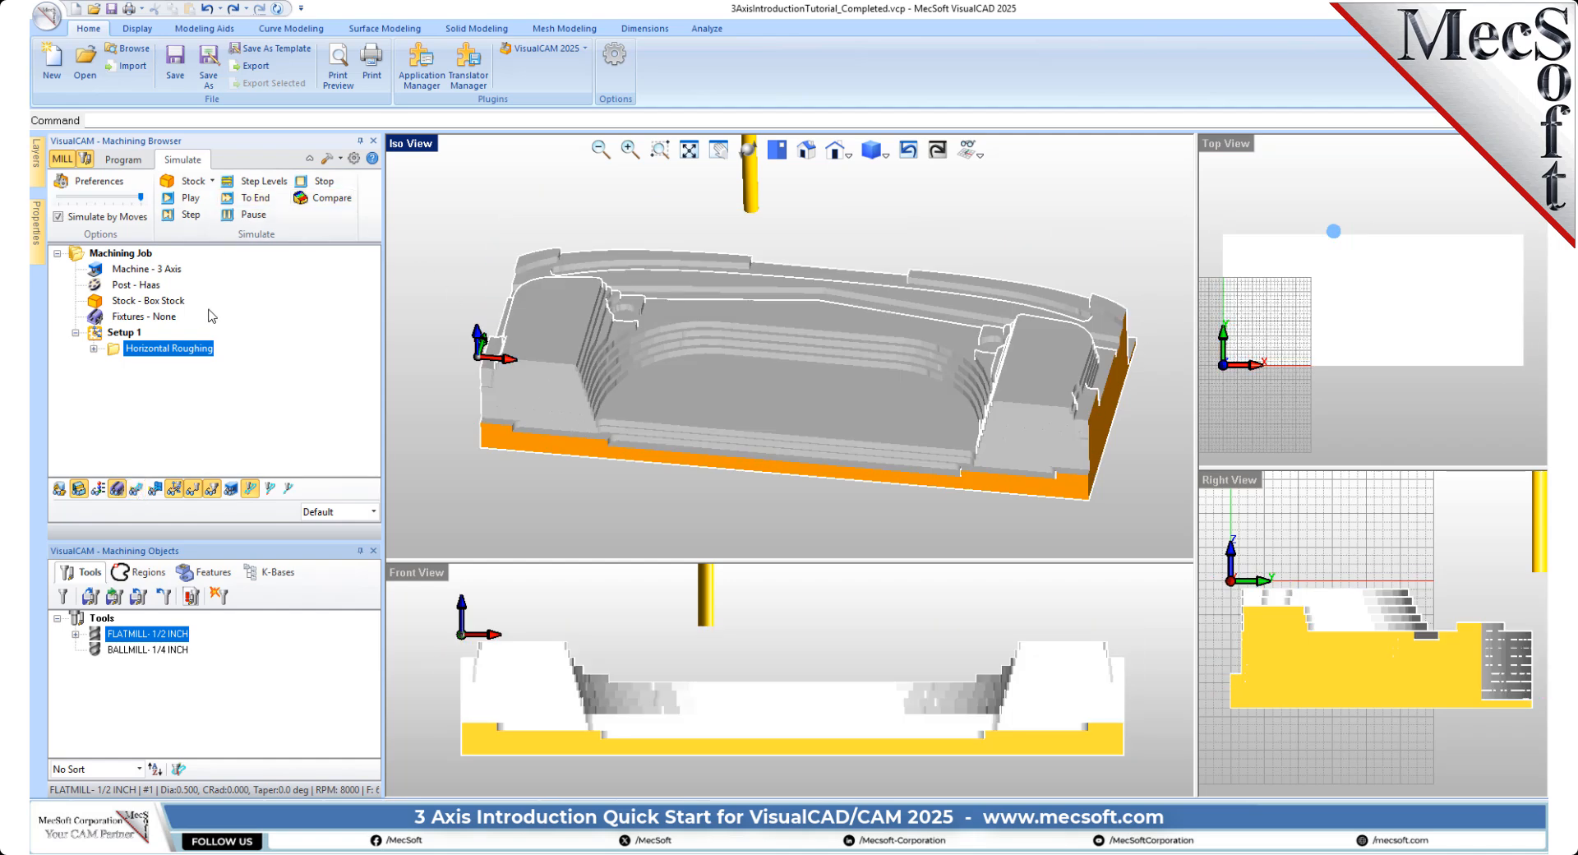
{"action": "right_click_drag", "start_coordinate": [657, 391], "coordinate": [760, 347]}
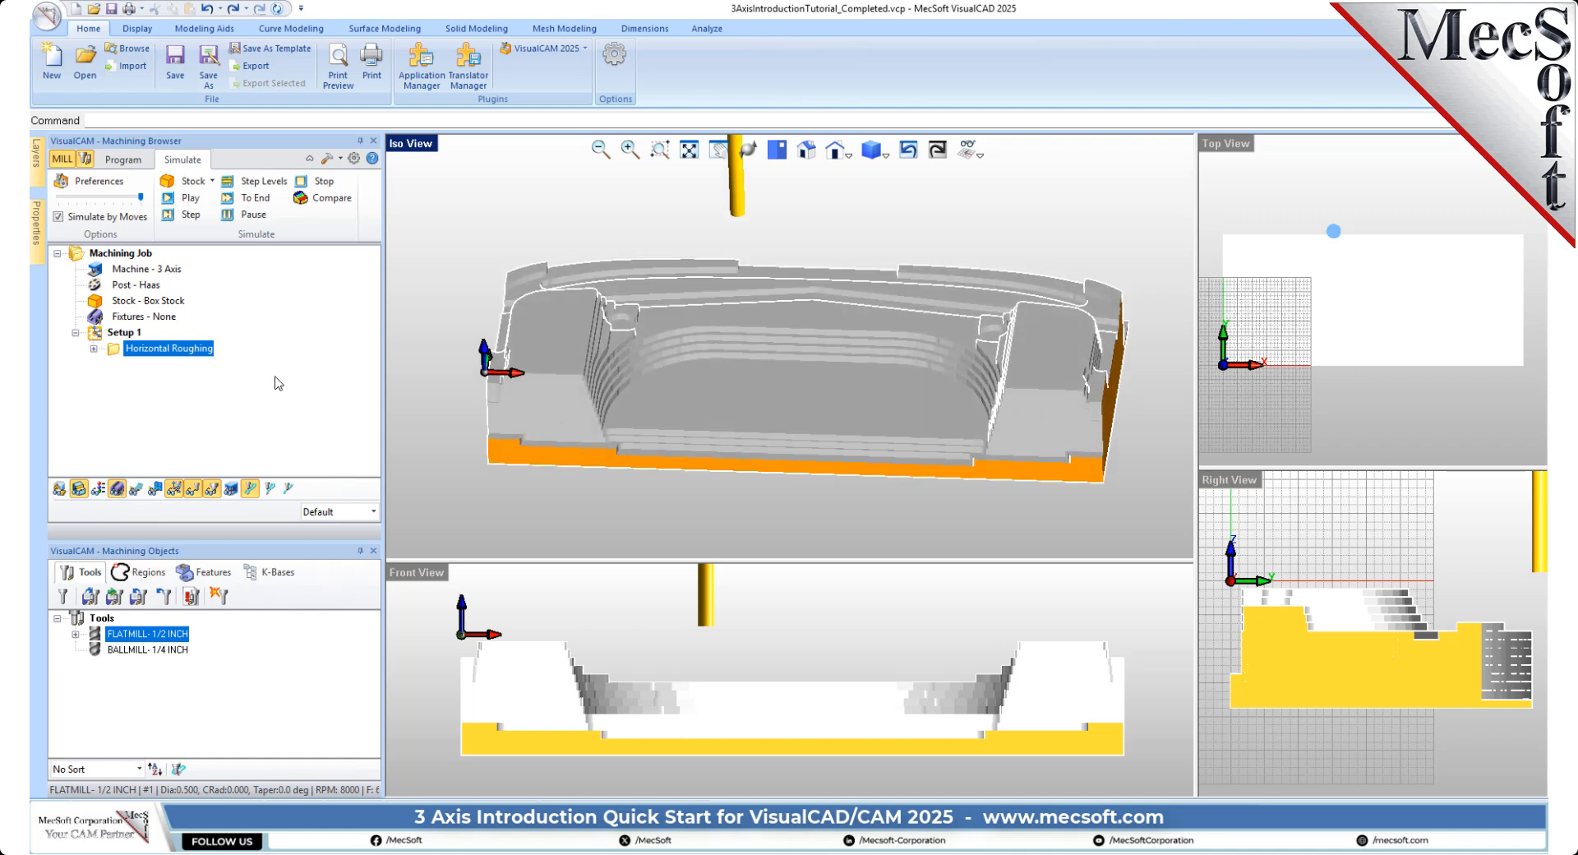
{"action": "left_click", "coordinate": [136, 490]}
{"action": "left_click", "coordinate": [135, 490]}
{"action": "mouse_move", "coordinate": [896, 438]}
{"action": "right_mouse_down"}
{"action": "mouse_move", "coordinate": [873, 442]}
{"action": "mouse_move", "coordinate": [883, 432]}
{"action": "right_mouse_up"}
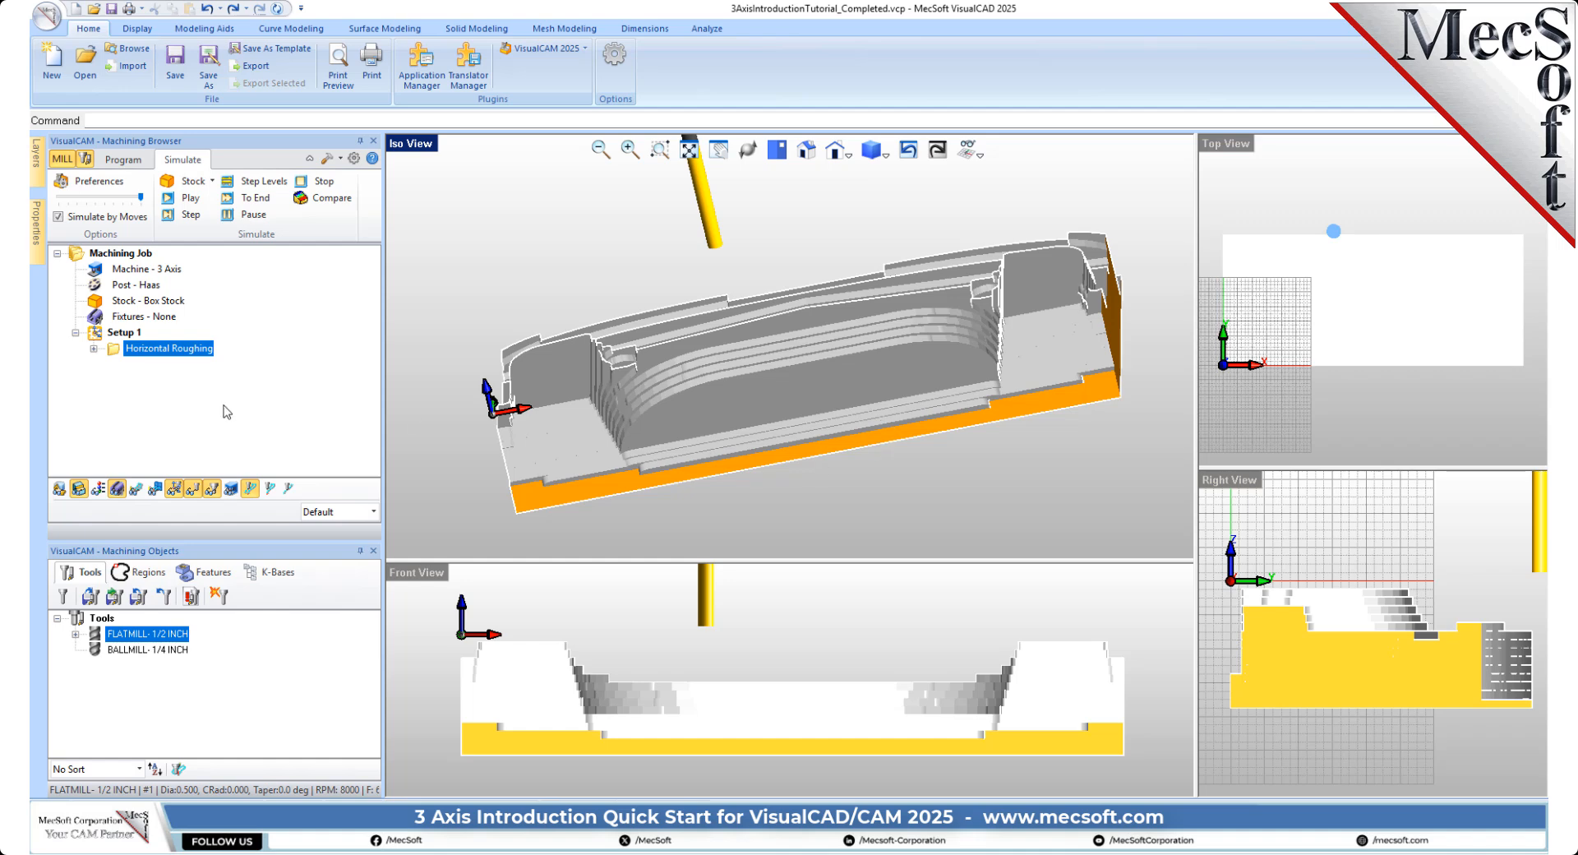
Turn off the silhouette edges in the stock display preferences and inspect the cut stock from several sides
{"action": "left_click", "coordinate": [353, 158]}
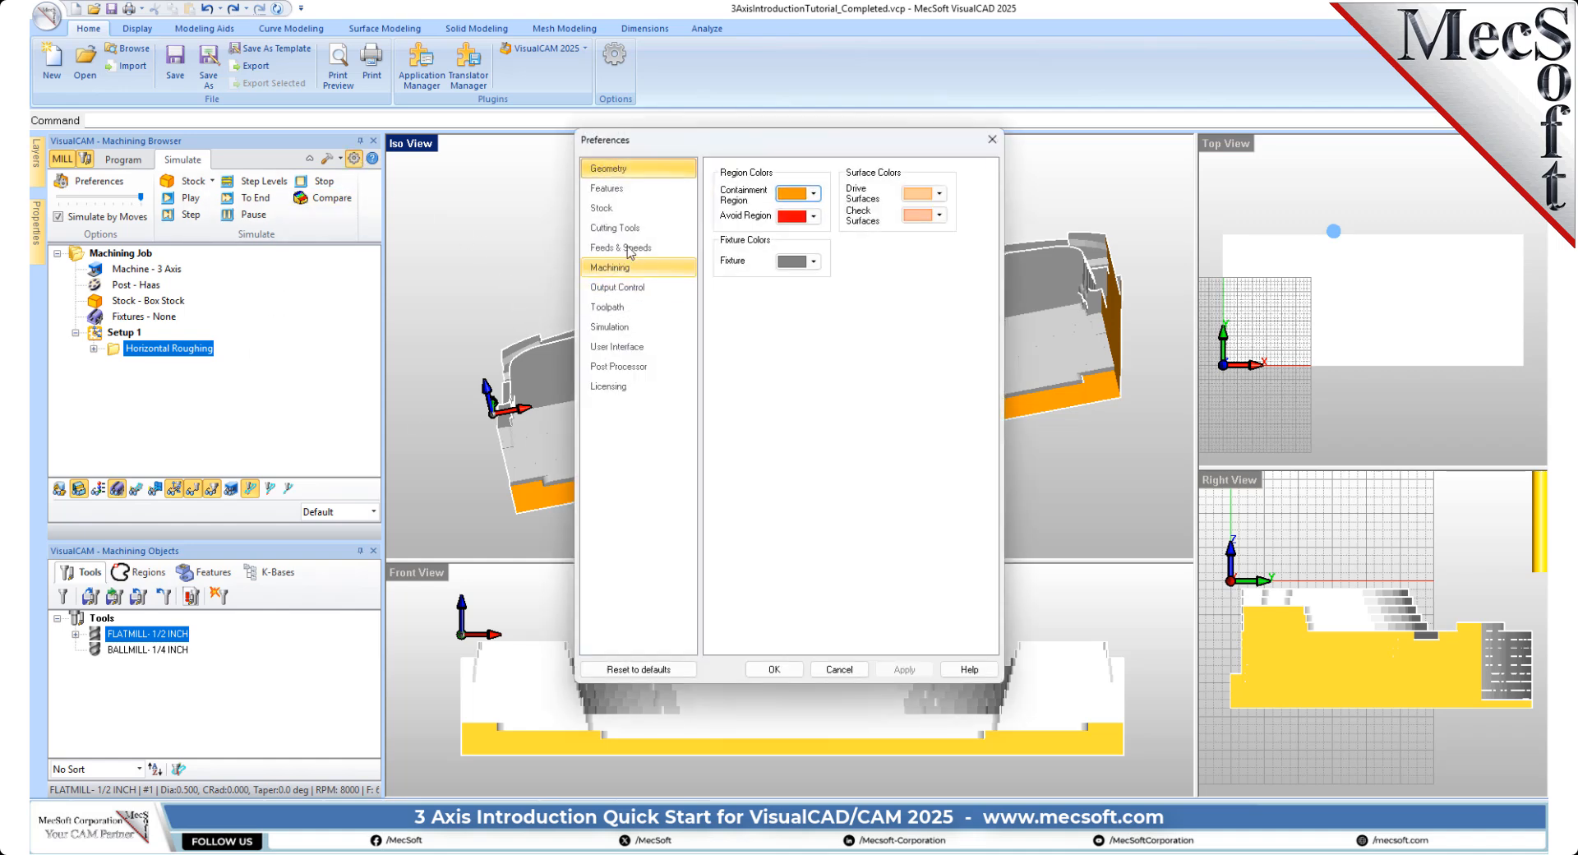
{"action": "left_click", "coordinate": [612, 208]}
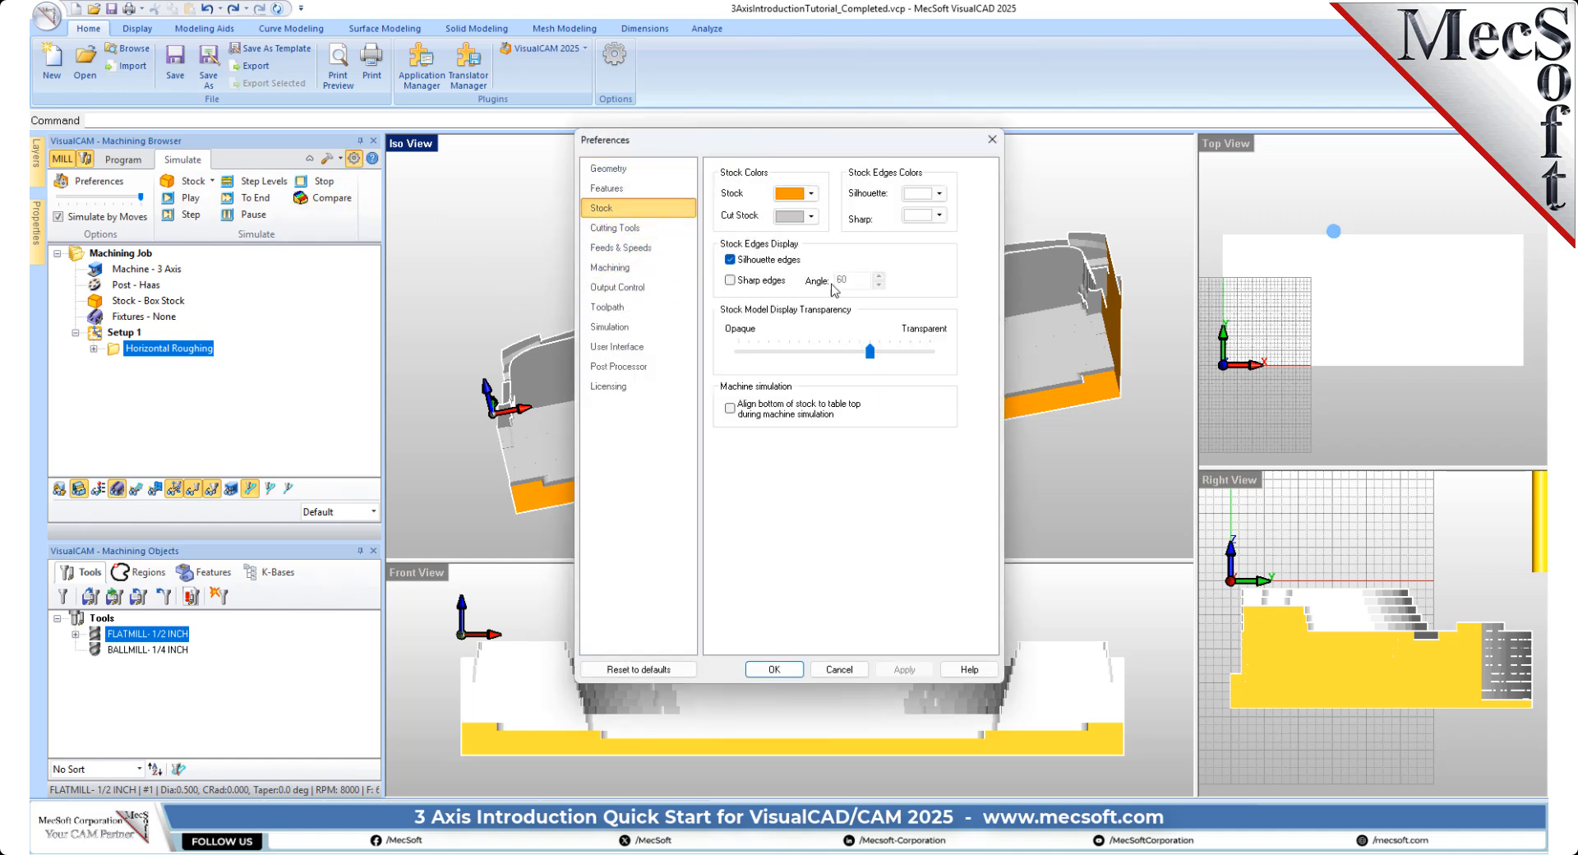
{"action": "left_click", "coordinate": [729, 260]}
{"action": "left_click", "coordinate": [774, 669]}
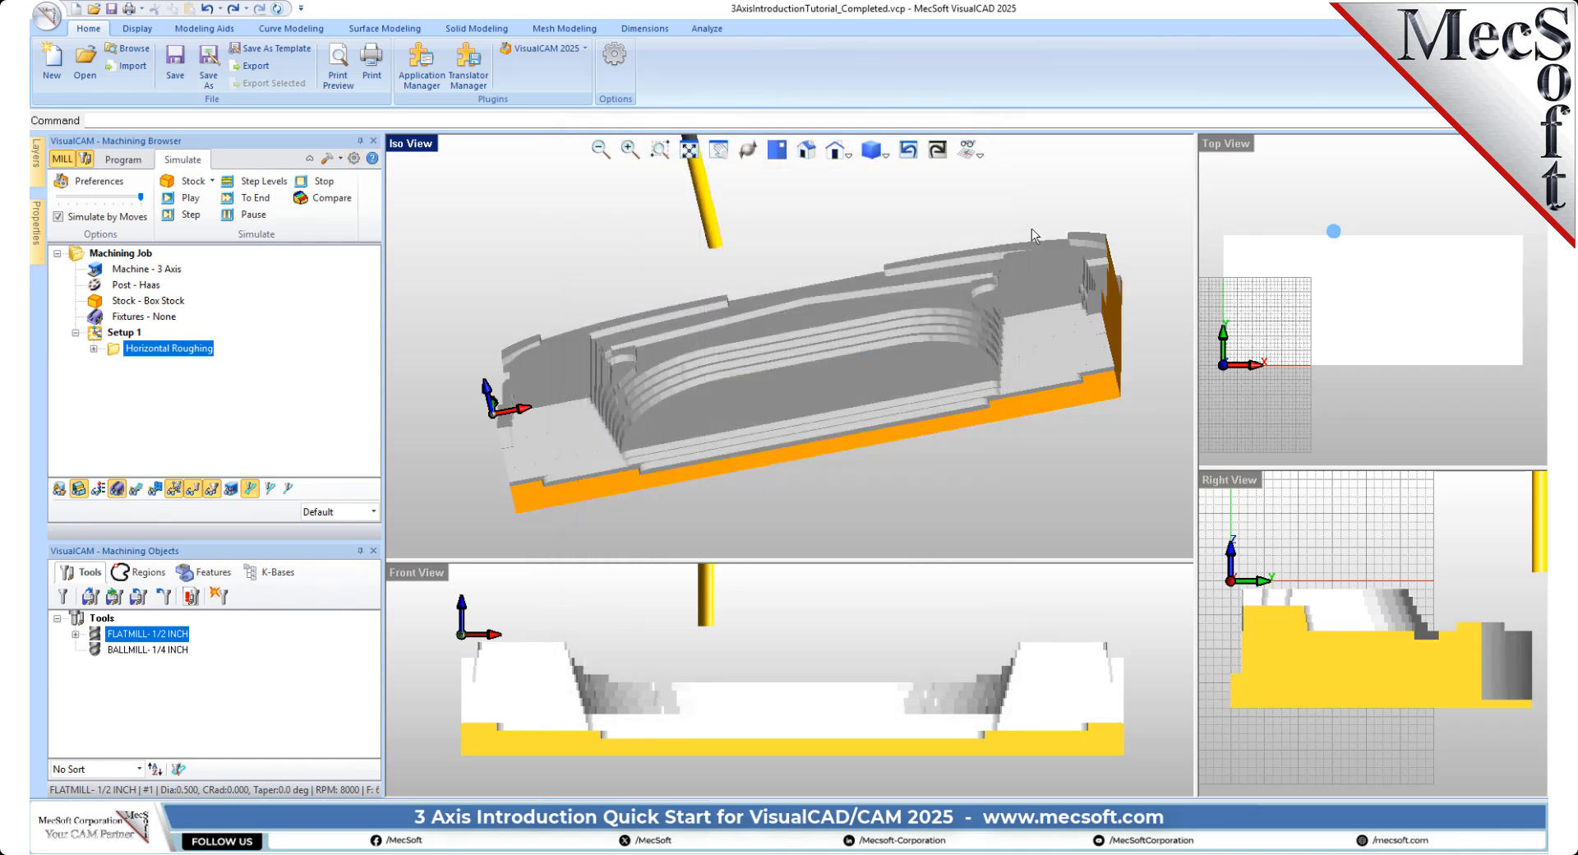
{"action": "middle_click_drag", "start_coordinate": [1034, 236], "coordinate": [985, 433]}
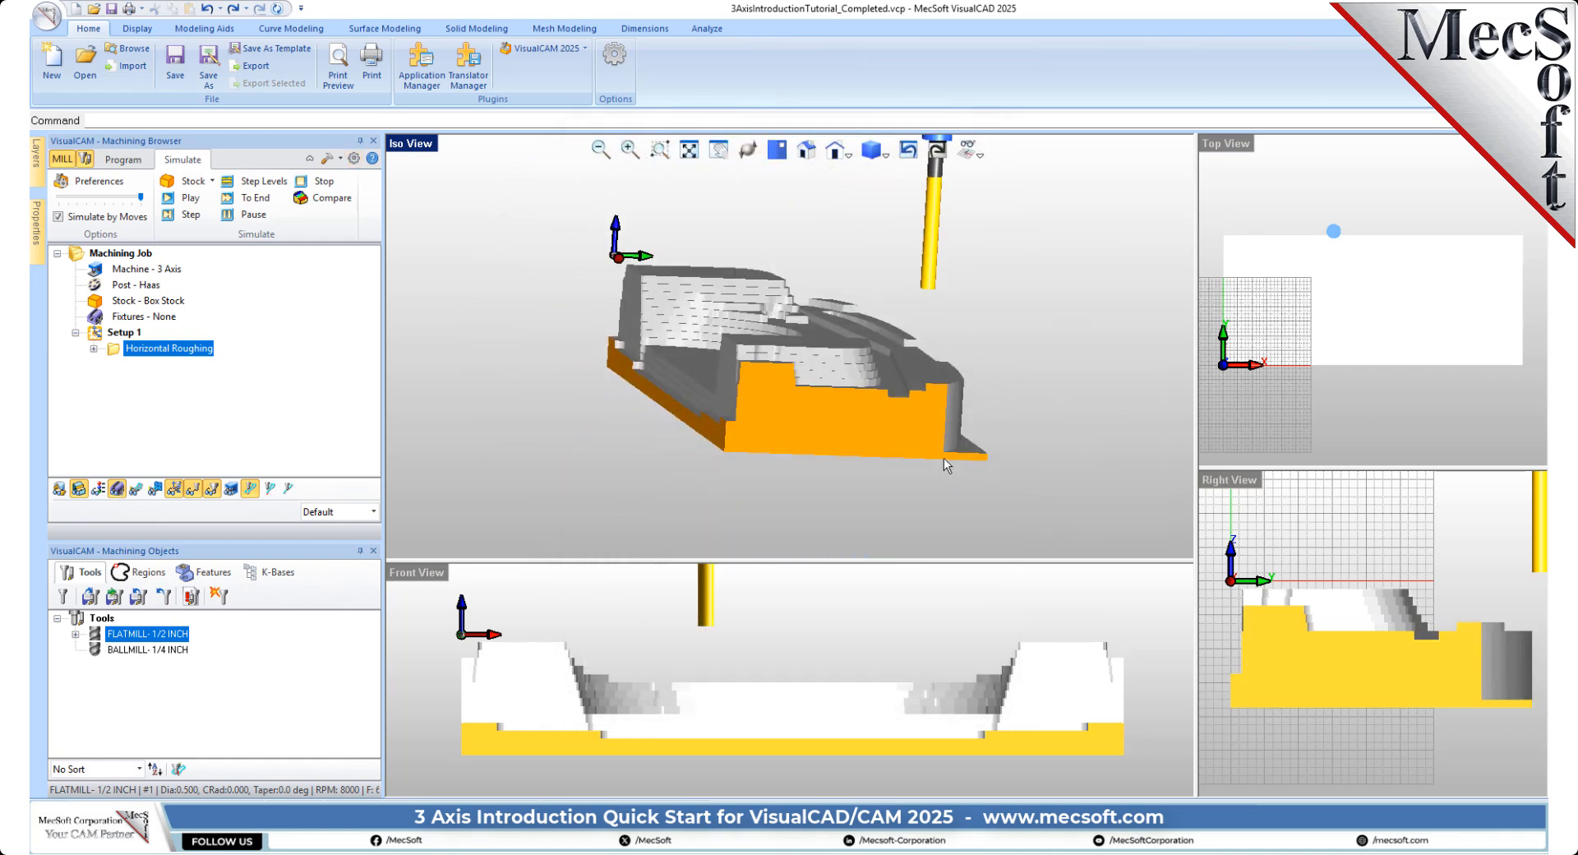
{"action": "middle_click_drag", "start_coordinate": [738, 395], "coordinate": [827, 317]}
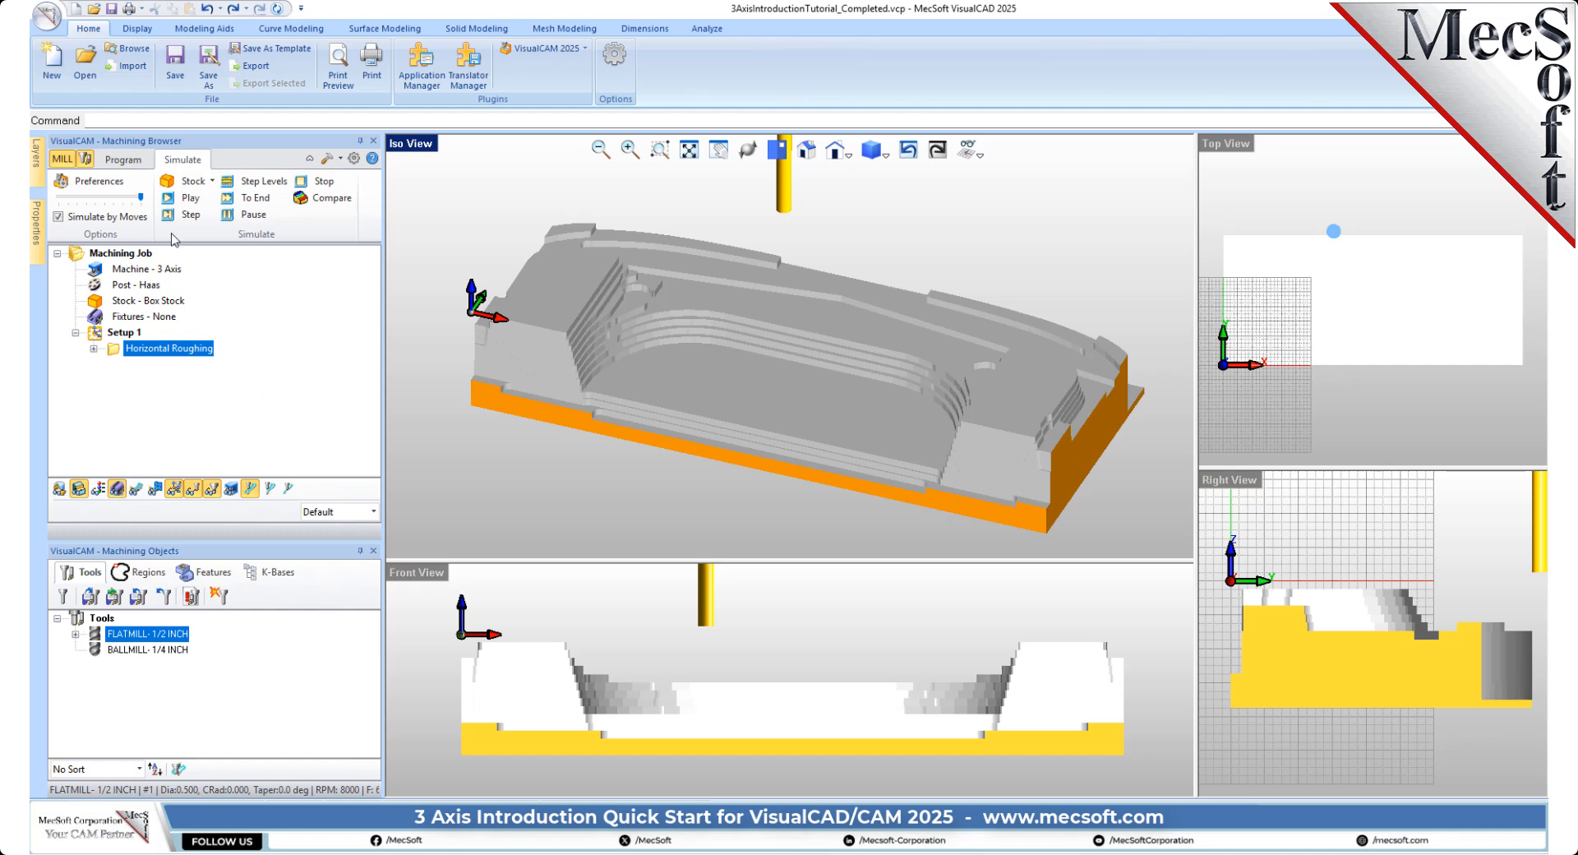
Start a 3 Axis Parallel Finishing operation and add the part's flat underside as its containment region
{"action": "left_click", "coordinate": [123, 160]}
{"action": "left_click", "coordinate": [233, 214]}
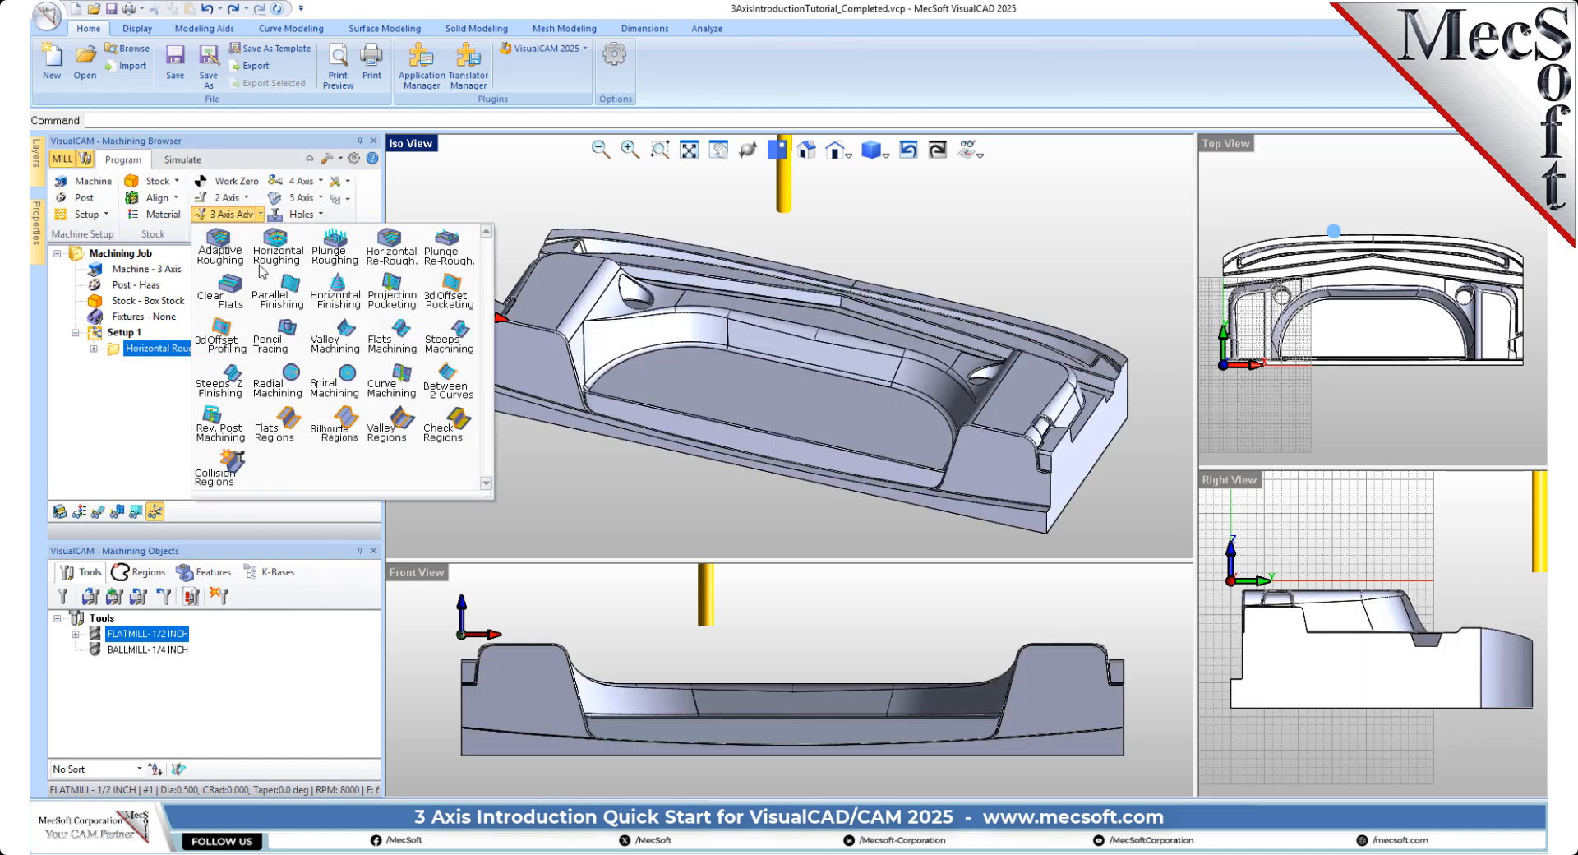
{"action": "left_click", "coordinate": [286, 289]}
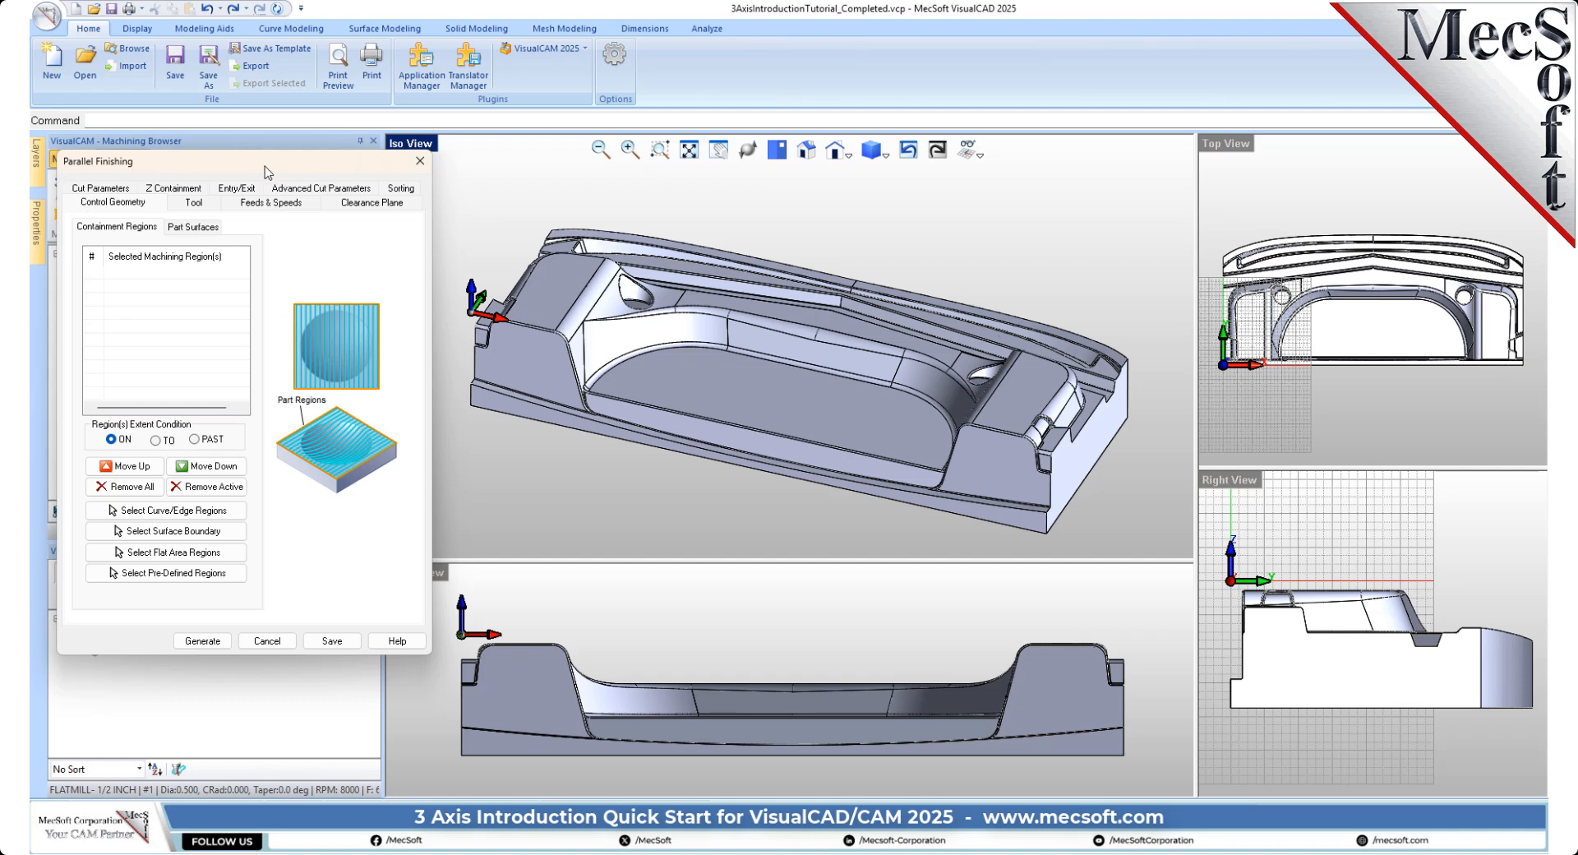
{"action": "left_click_drag", "start_coordinate": [264, 164], "coordinate": [301, 203]}
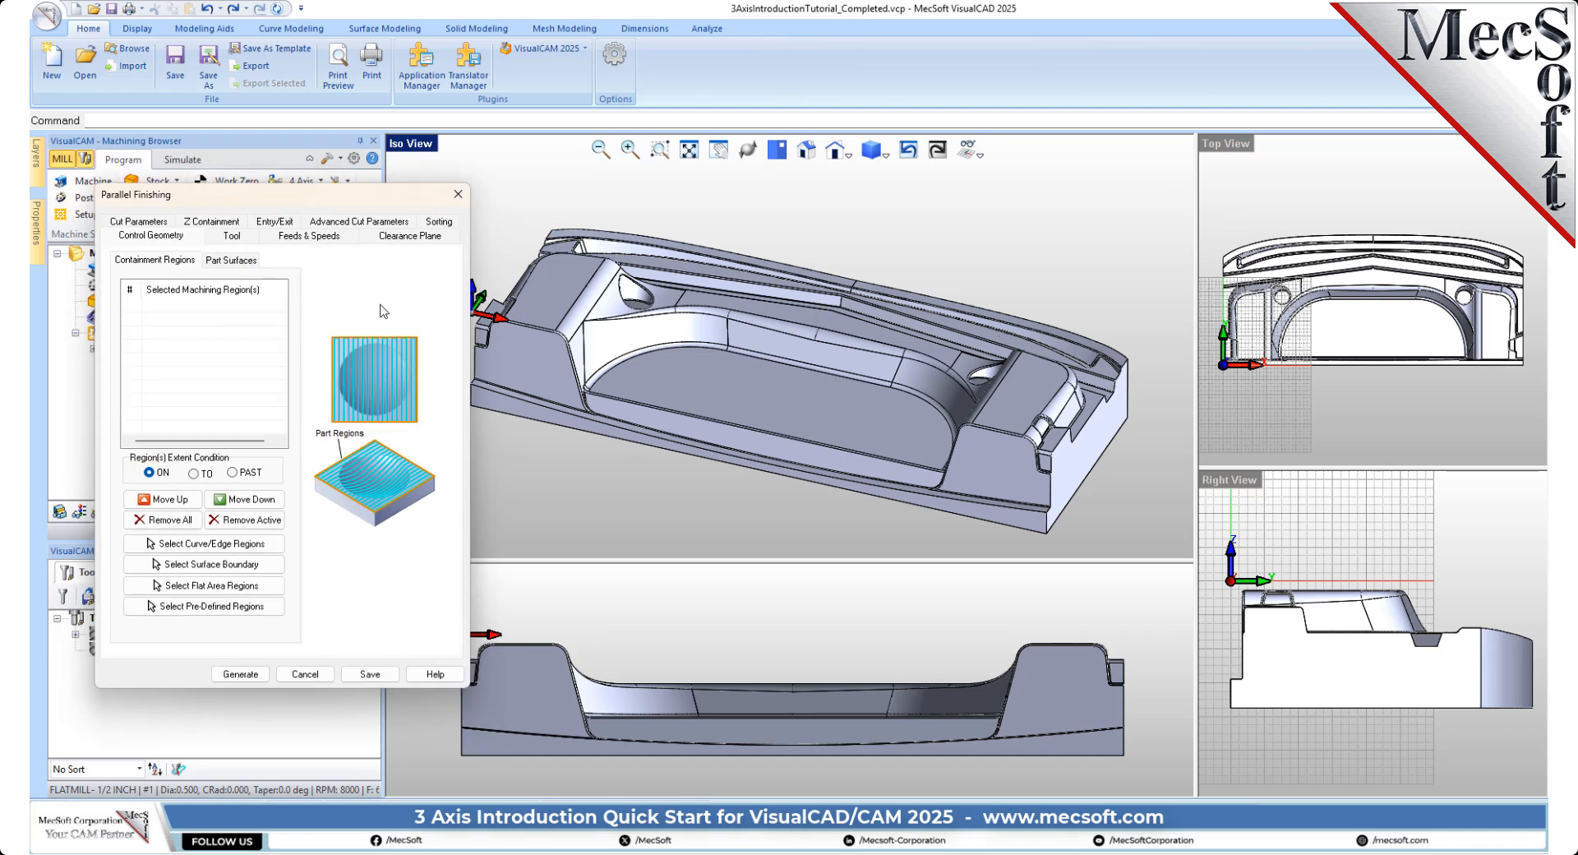
{"action": "right_click_drag", "start_coordinate": [835, 500], "coordinate": [909, 380]}
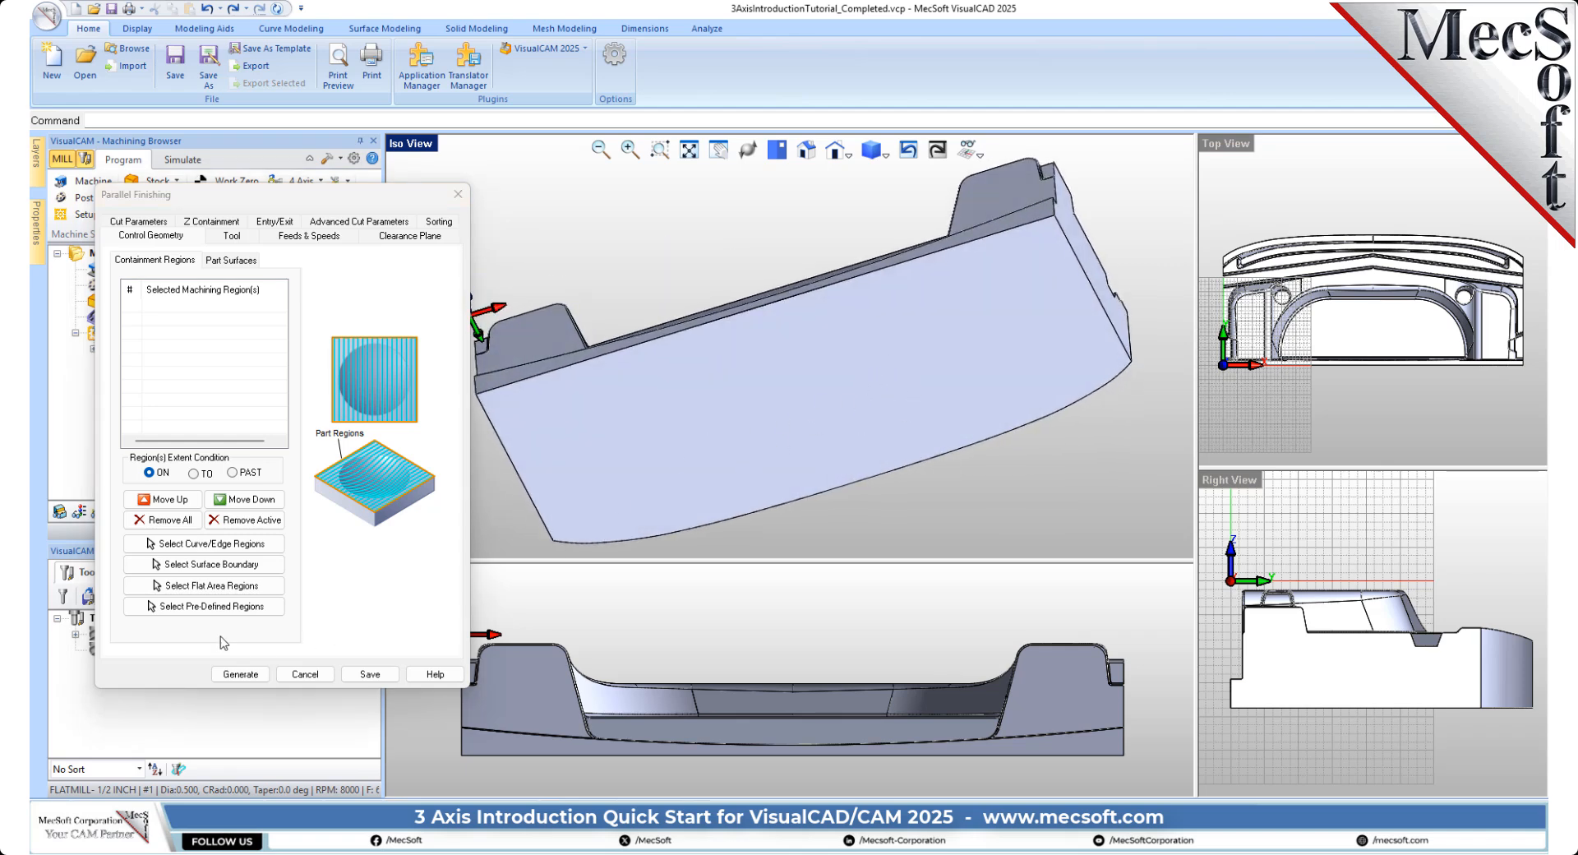
{"action": "left_click", "coordinate": [216, 586]}
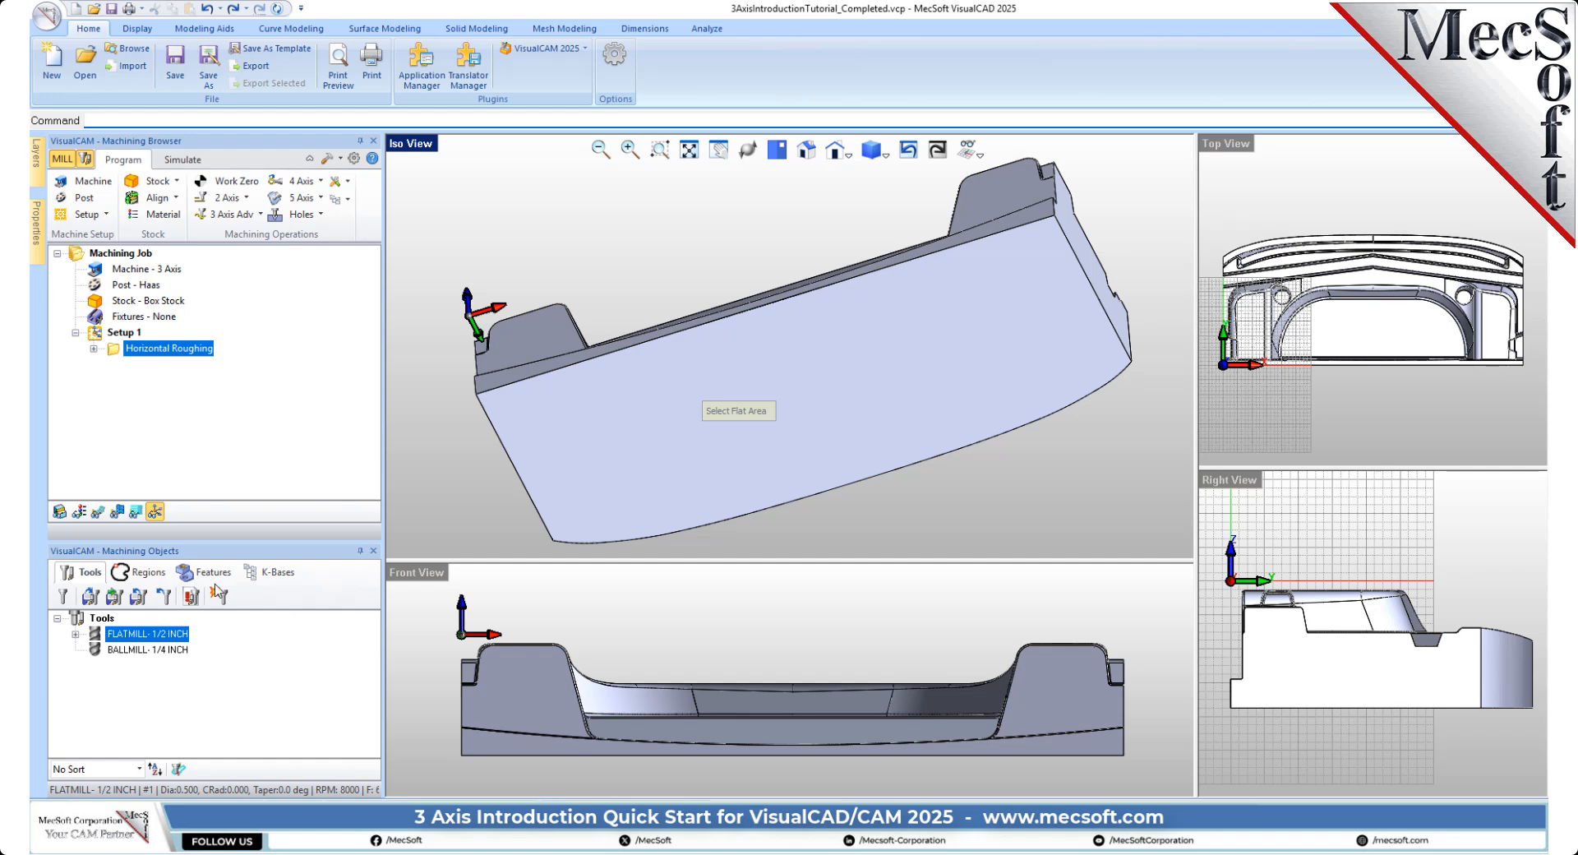
{"action": "left_click", "coordinate": [811, 394]}
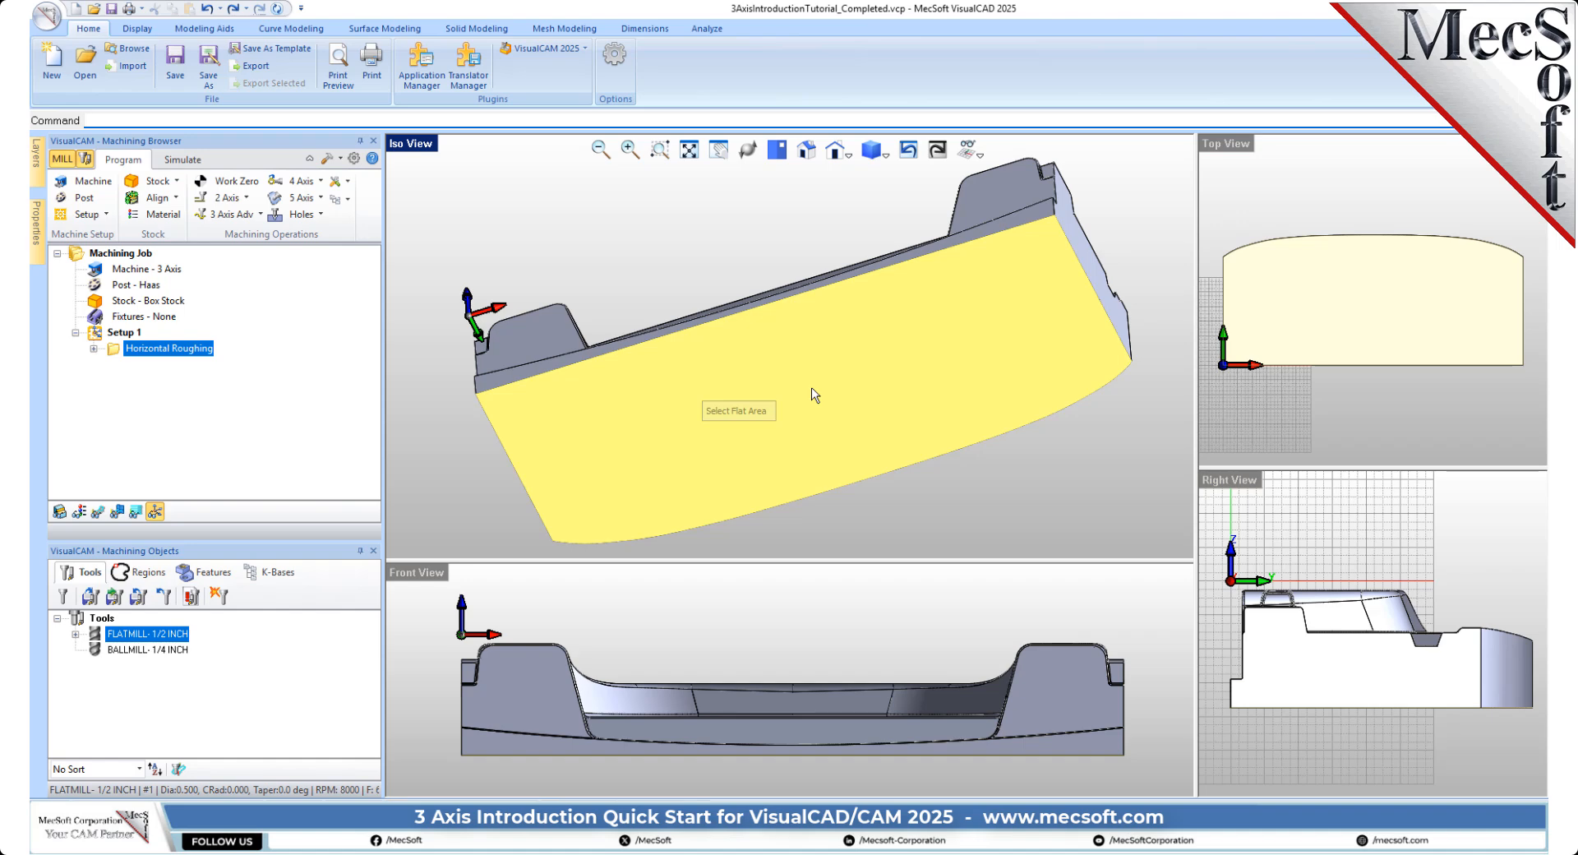
{"action": "right_click", "coordinate": [813, 394]}
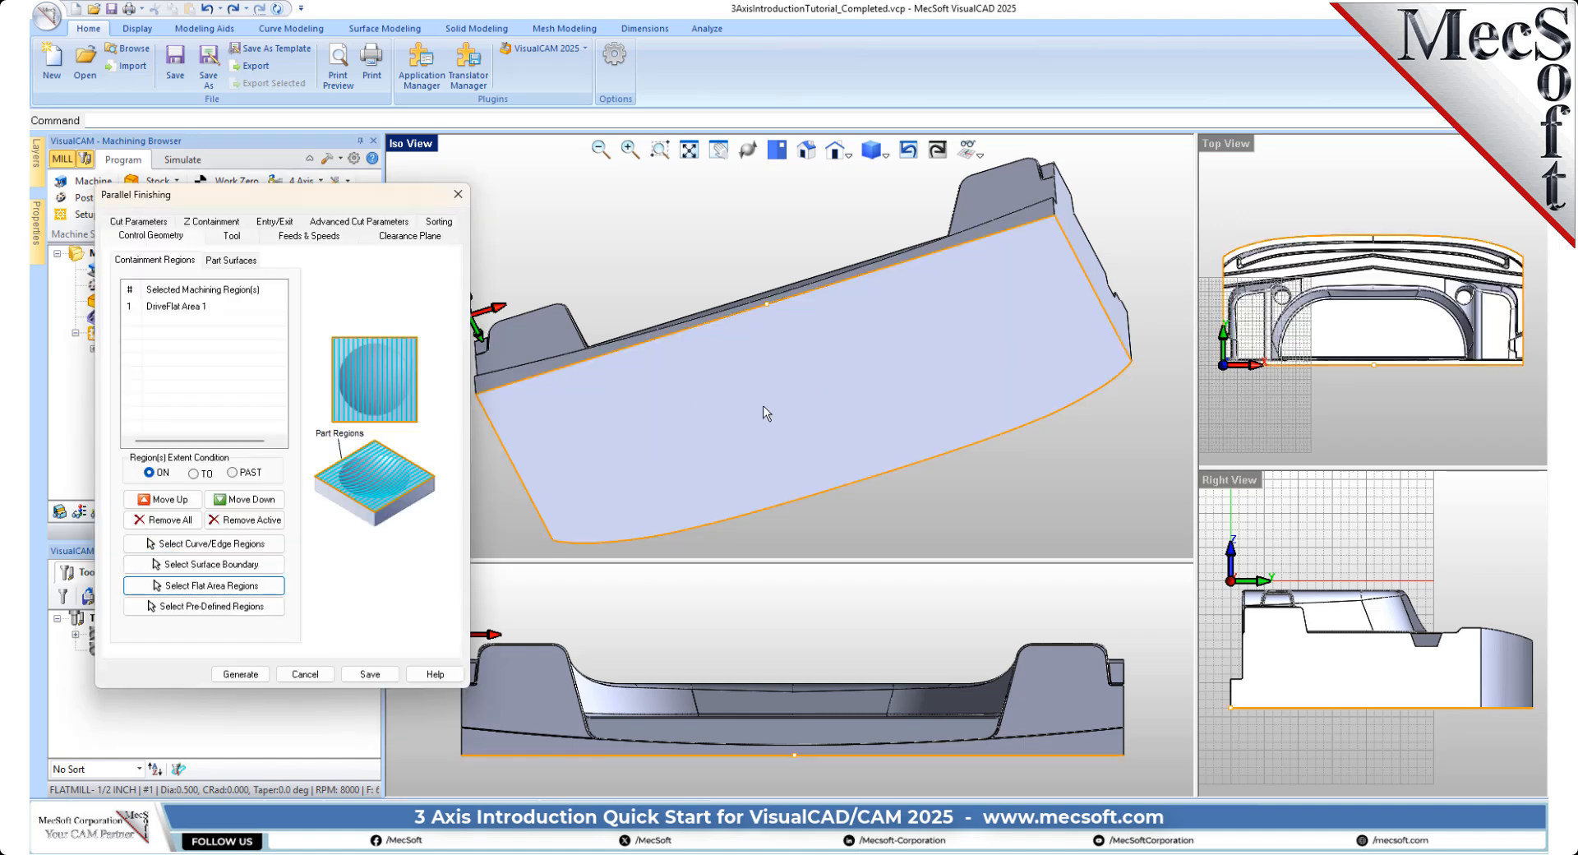
{"action": "middle_click_drag", "start_coordinate": [820, 268], "coordinate": [806, 290]}
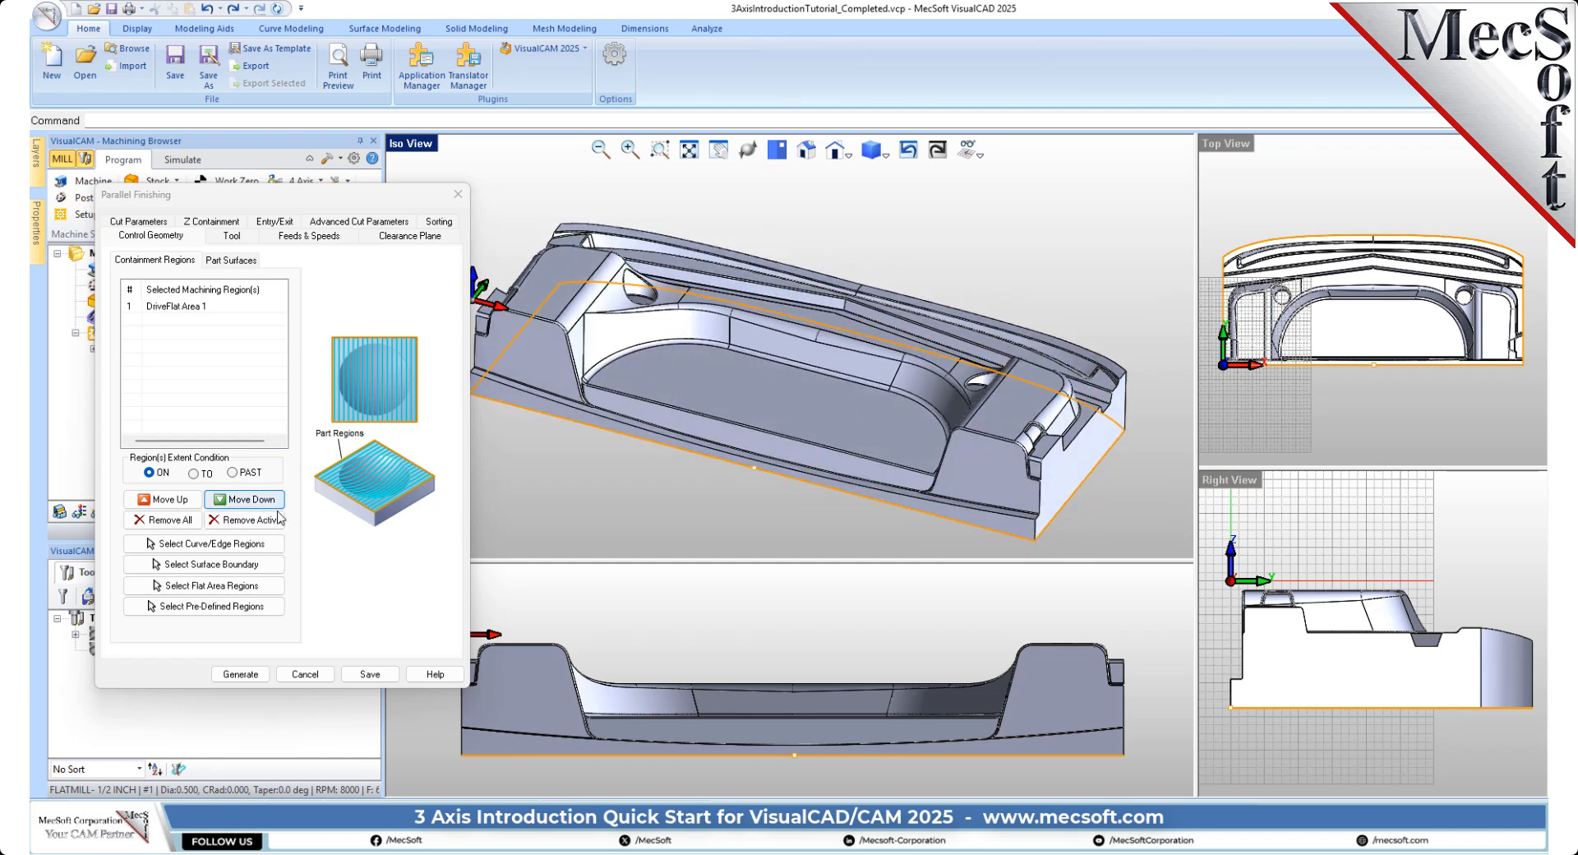
{"action": "left_click", "coordinate": [193, 307]}
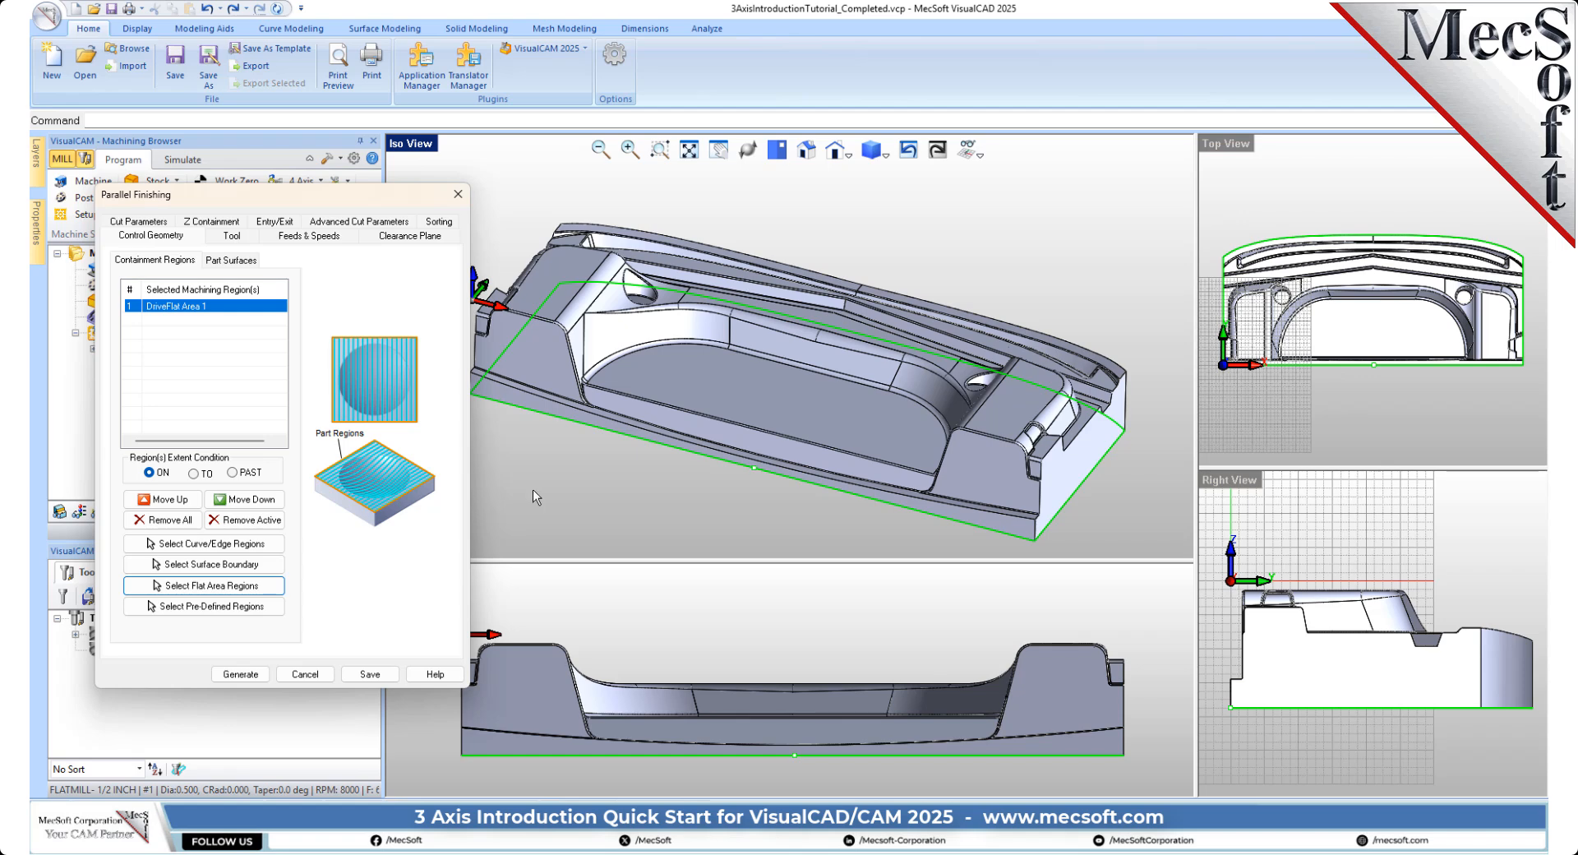
Assign BALLMILL- 1/4 INCH to the Parallel Finishing and set the angle of cuts to 45, declining to save the file as a current version
{"action": "left_click", "coordinate": [230, 235]}
{"action": "left_click", "coordinate": [213, 297]}
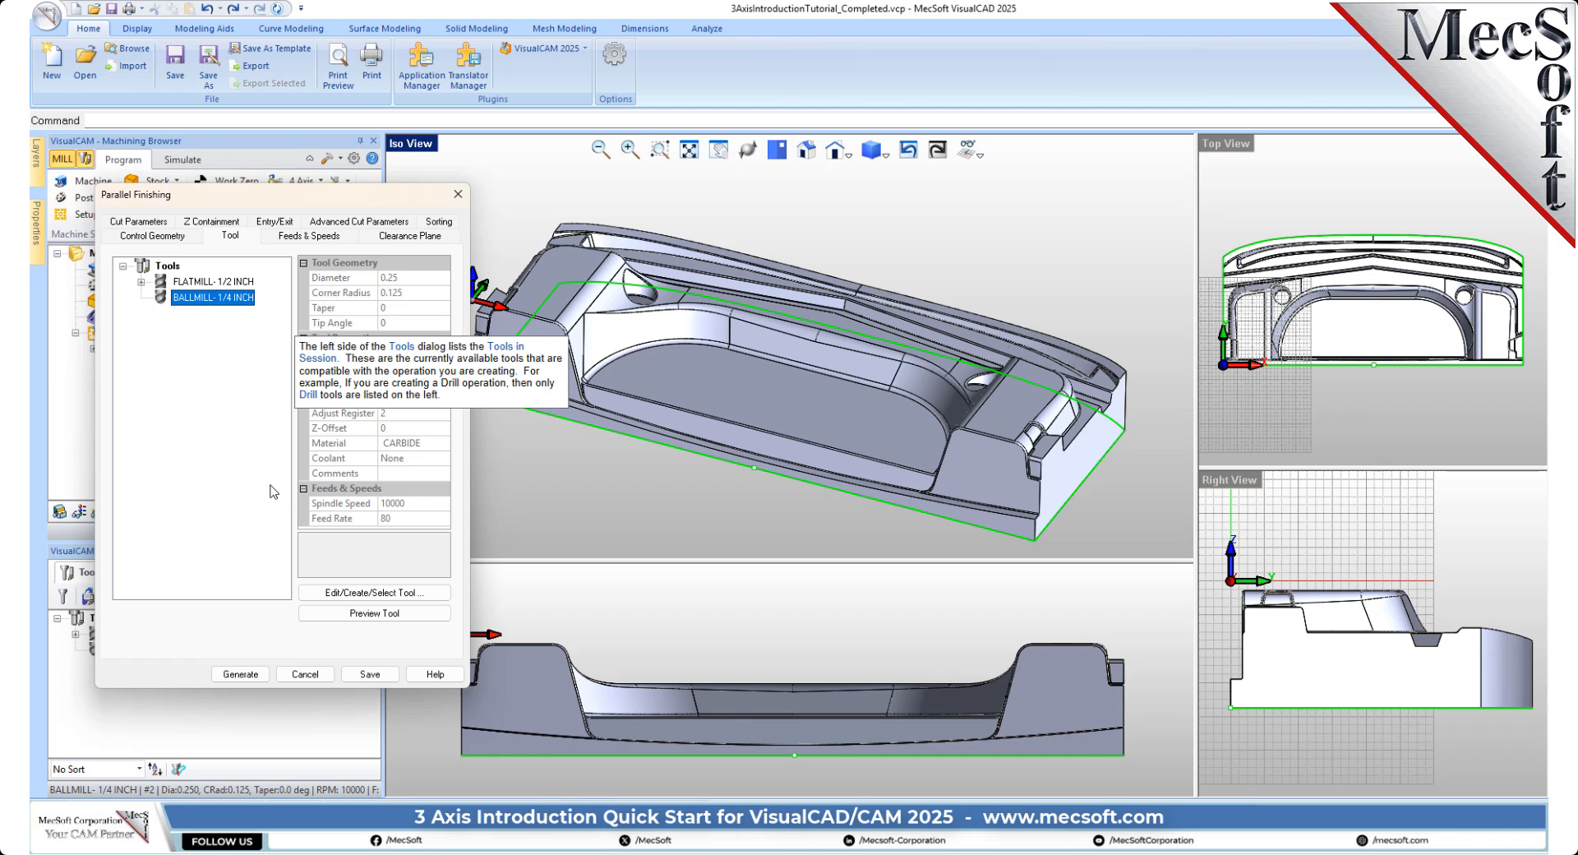
{"action": "left_click", "coordinate": [136, 221]}
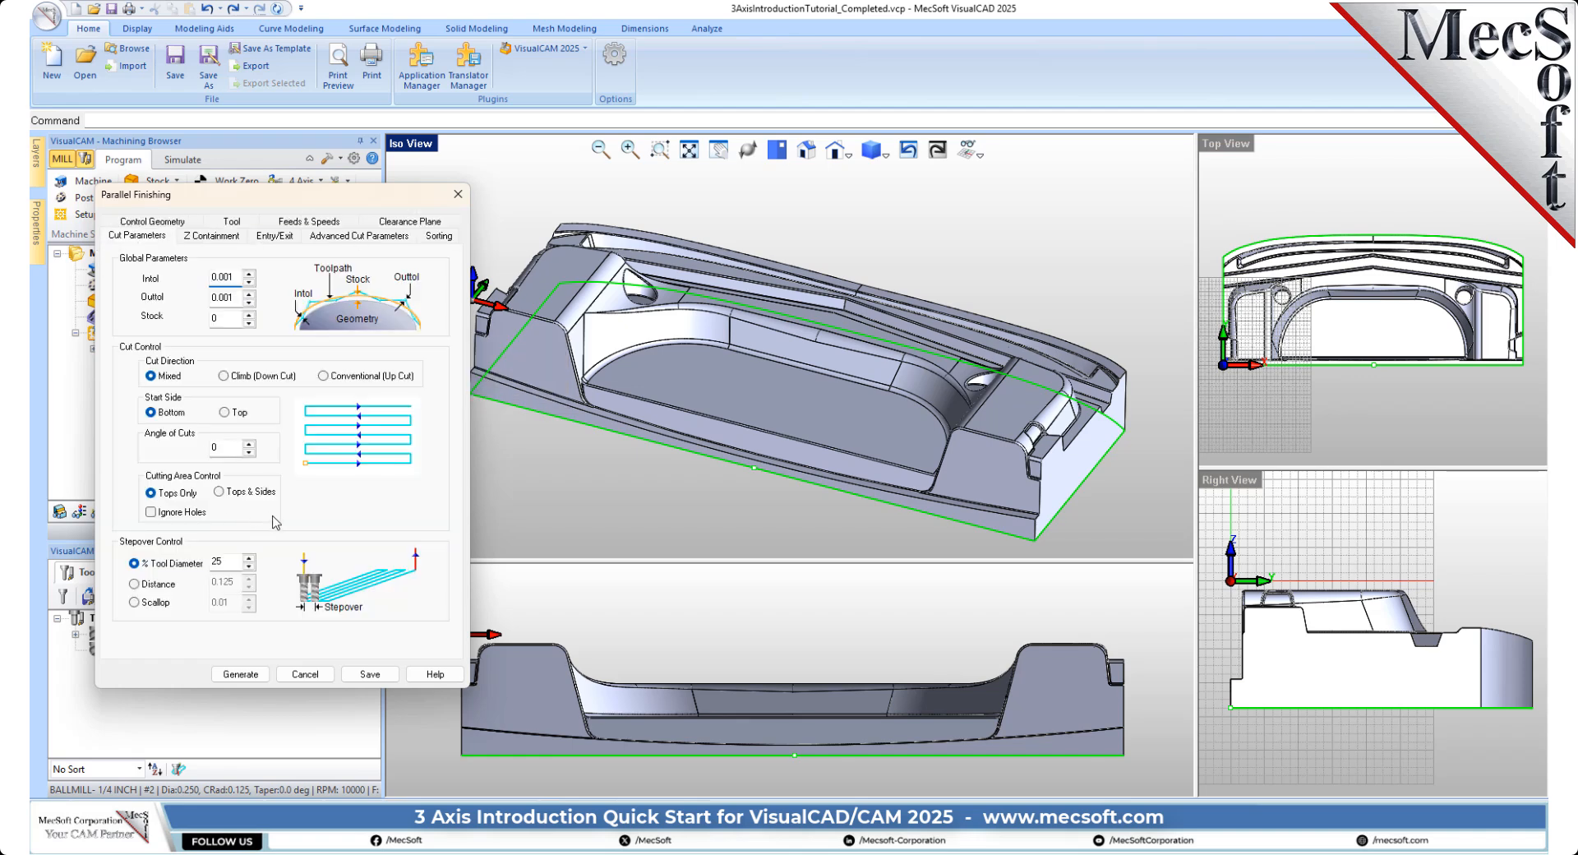
{"action": "double_click", "coordinate": [224, 448]}
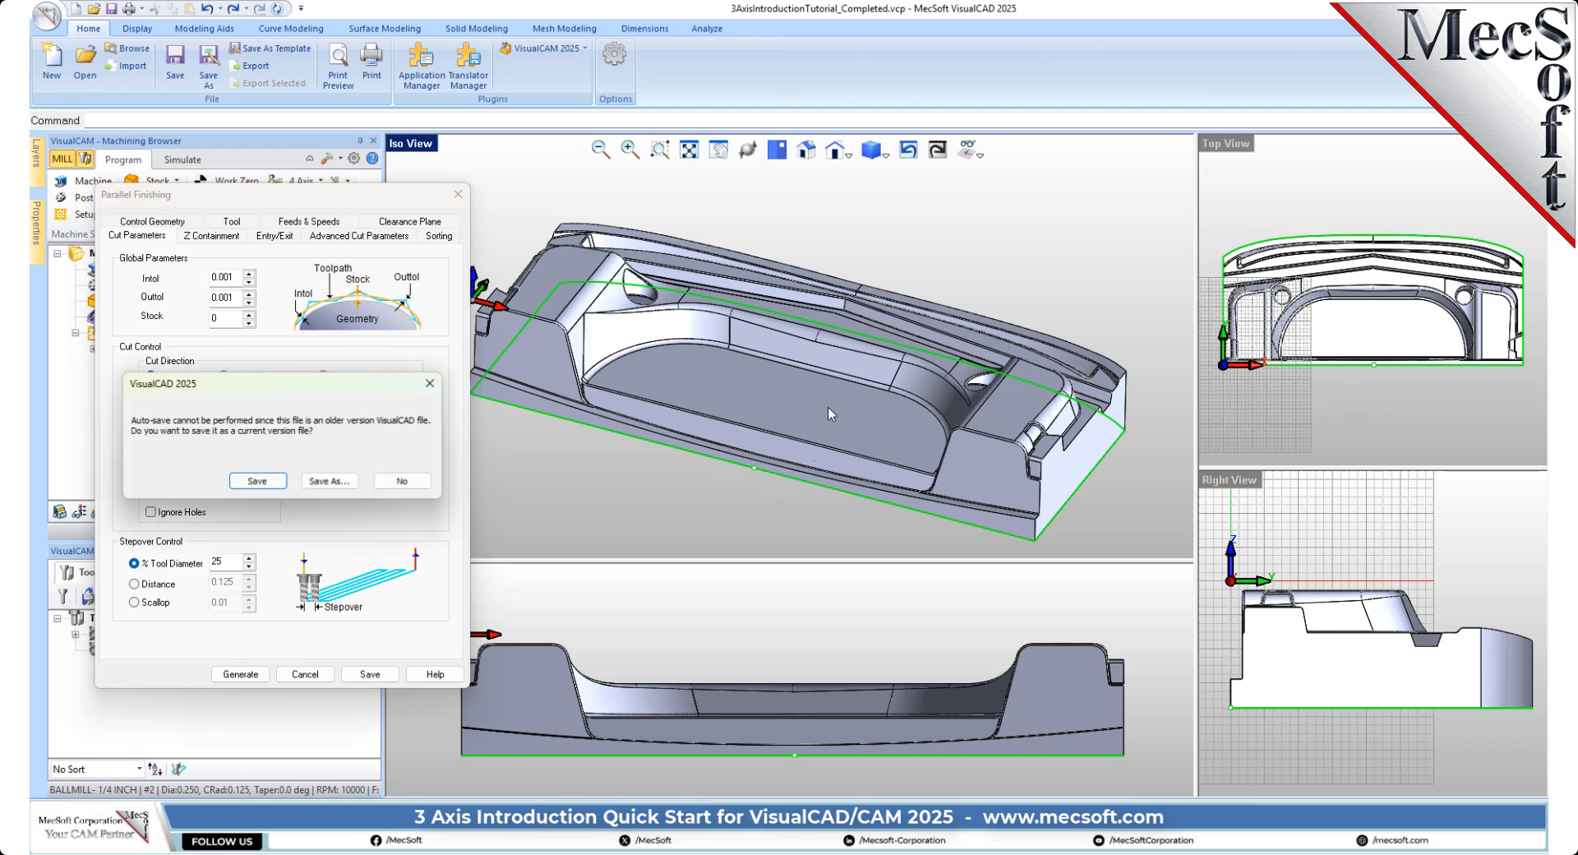
{"action": "left_click", "coordinate": [407, 482]}
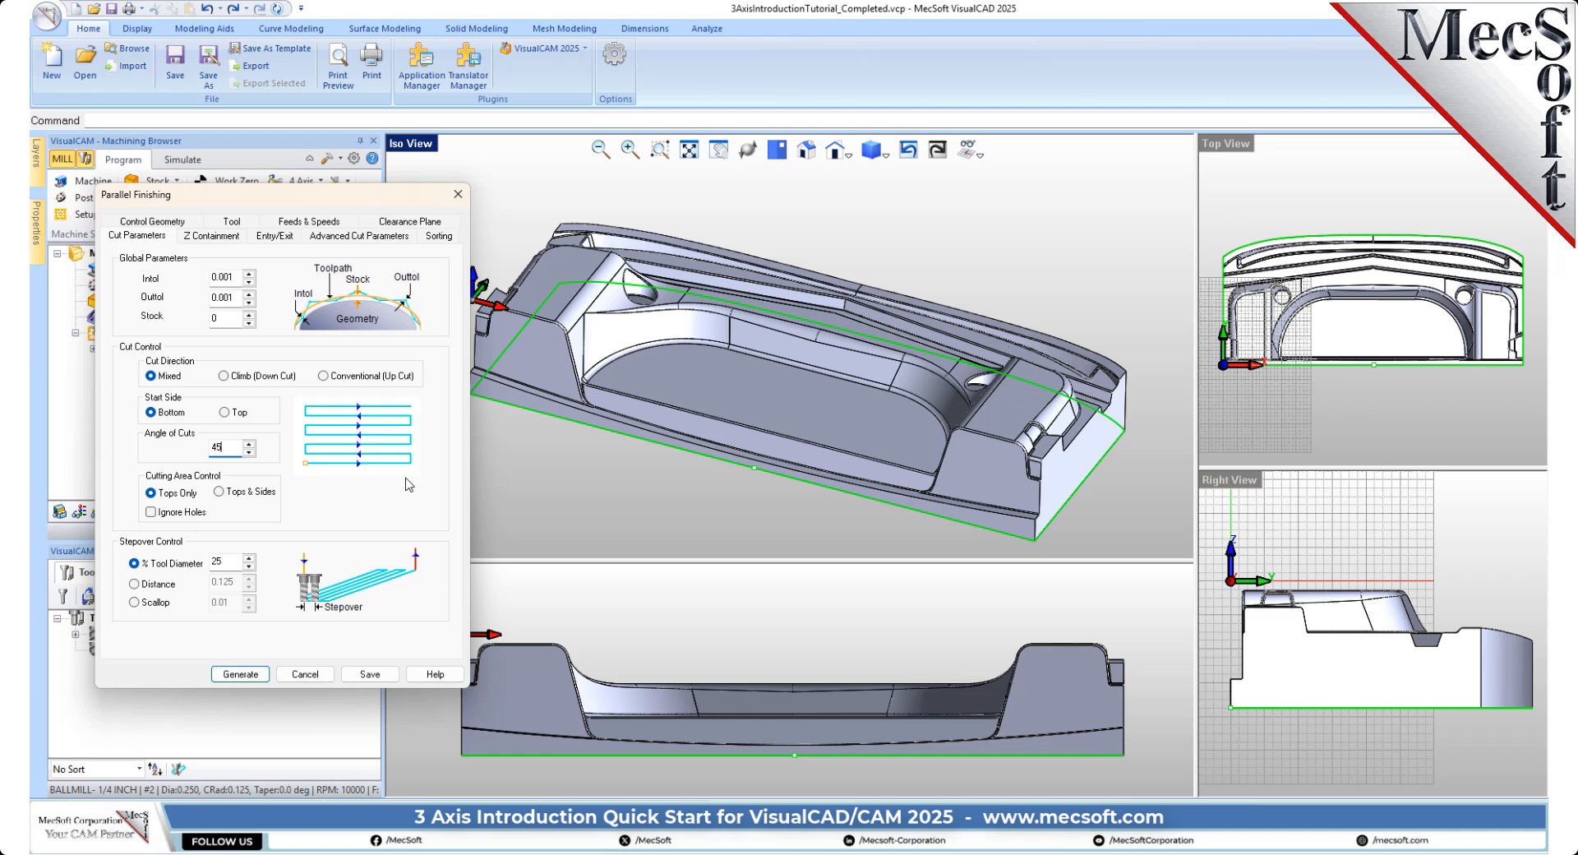
Generate the Parallel Finishing toolpath with the stepover based on percentage of tool diameter, and display it on the part
{"action": "double_click", "coordinate": [221, 560]}
{"action": "left_click", "coordinate": [257, 675]}
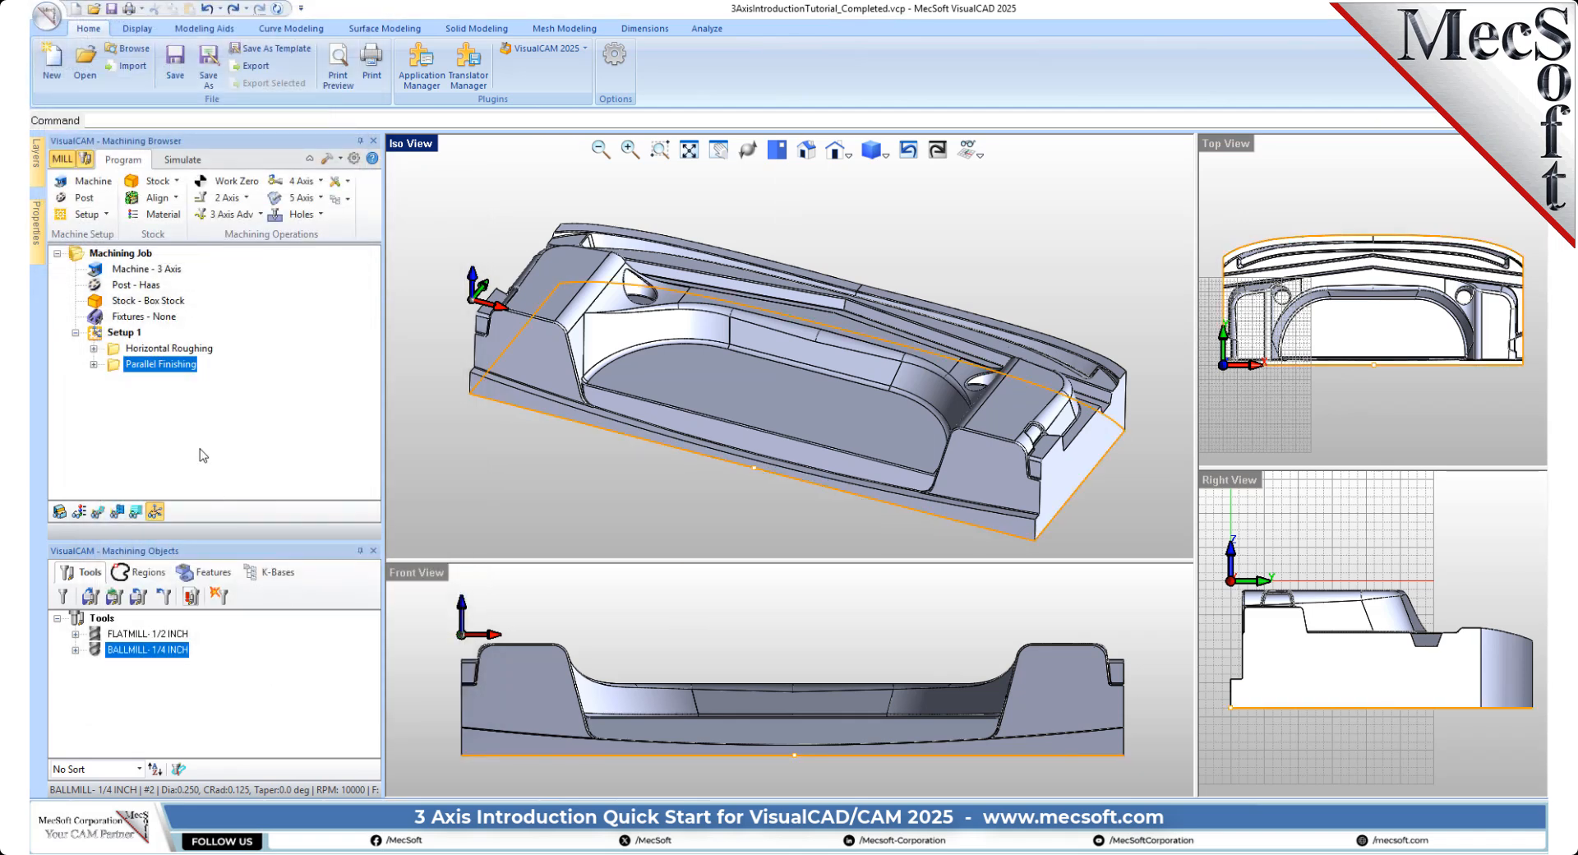
{"action": "left_click", "coordinate": [97, 512]}
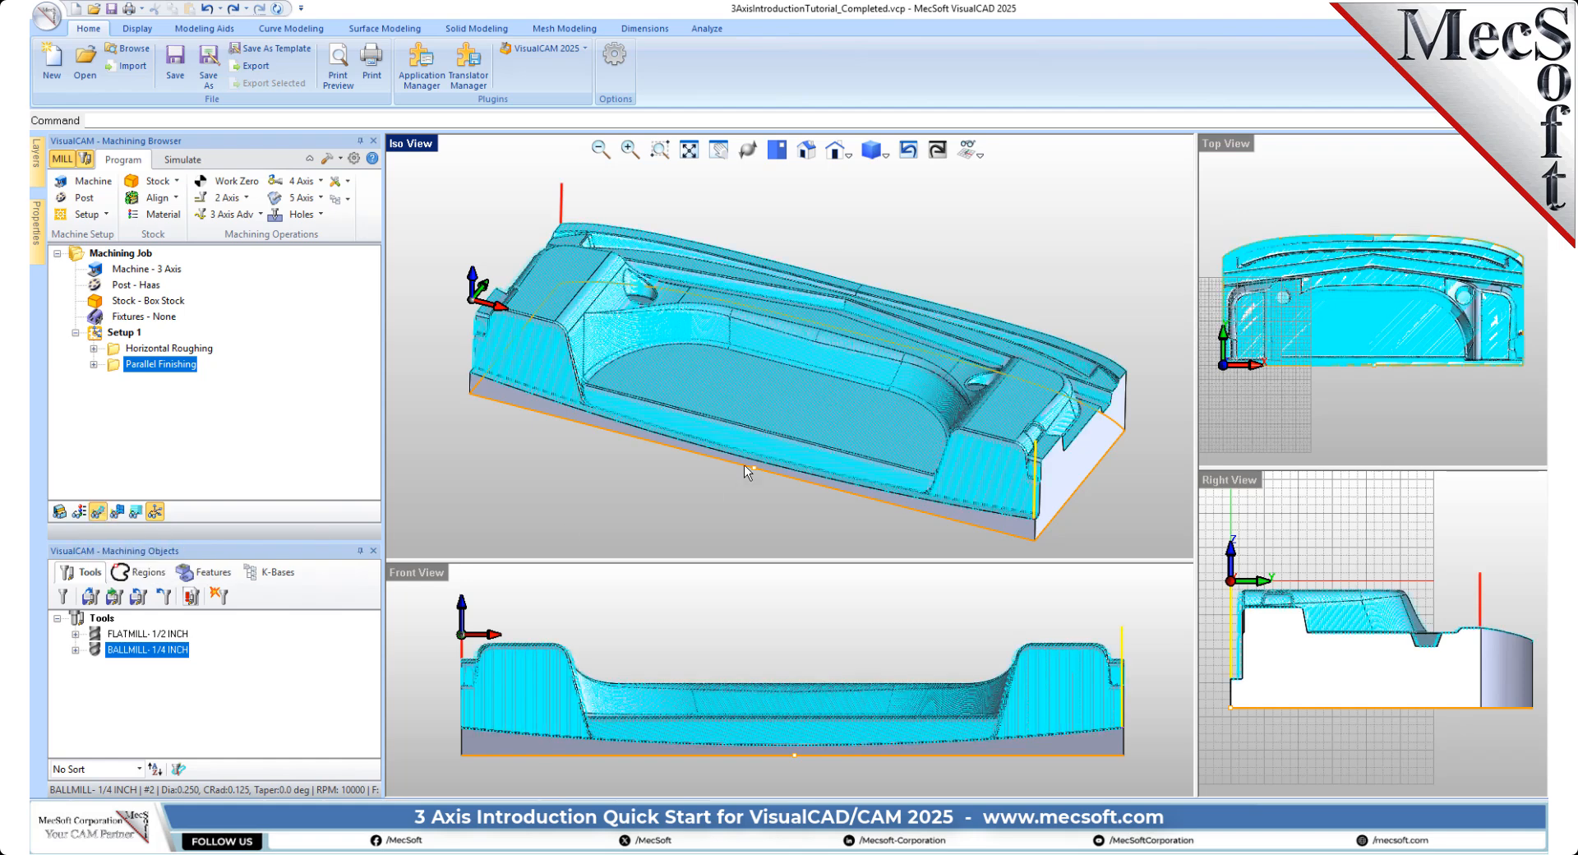
Examine the angled finishing passes and their spacing up close, from above and in an isometric view
{"action": "scroll", "coordinate": [798, 341], "scroll_direction": "up", "scroll_amount": 4}
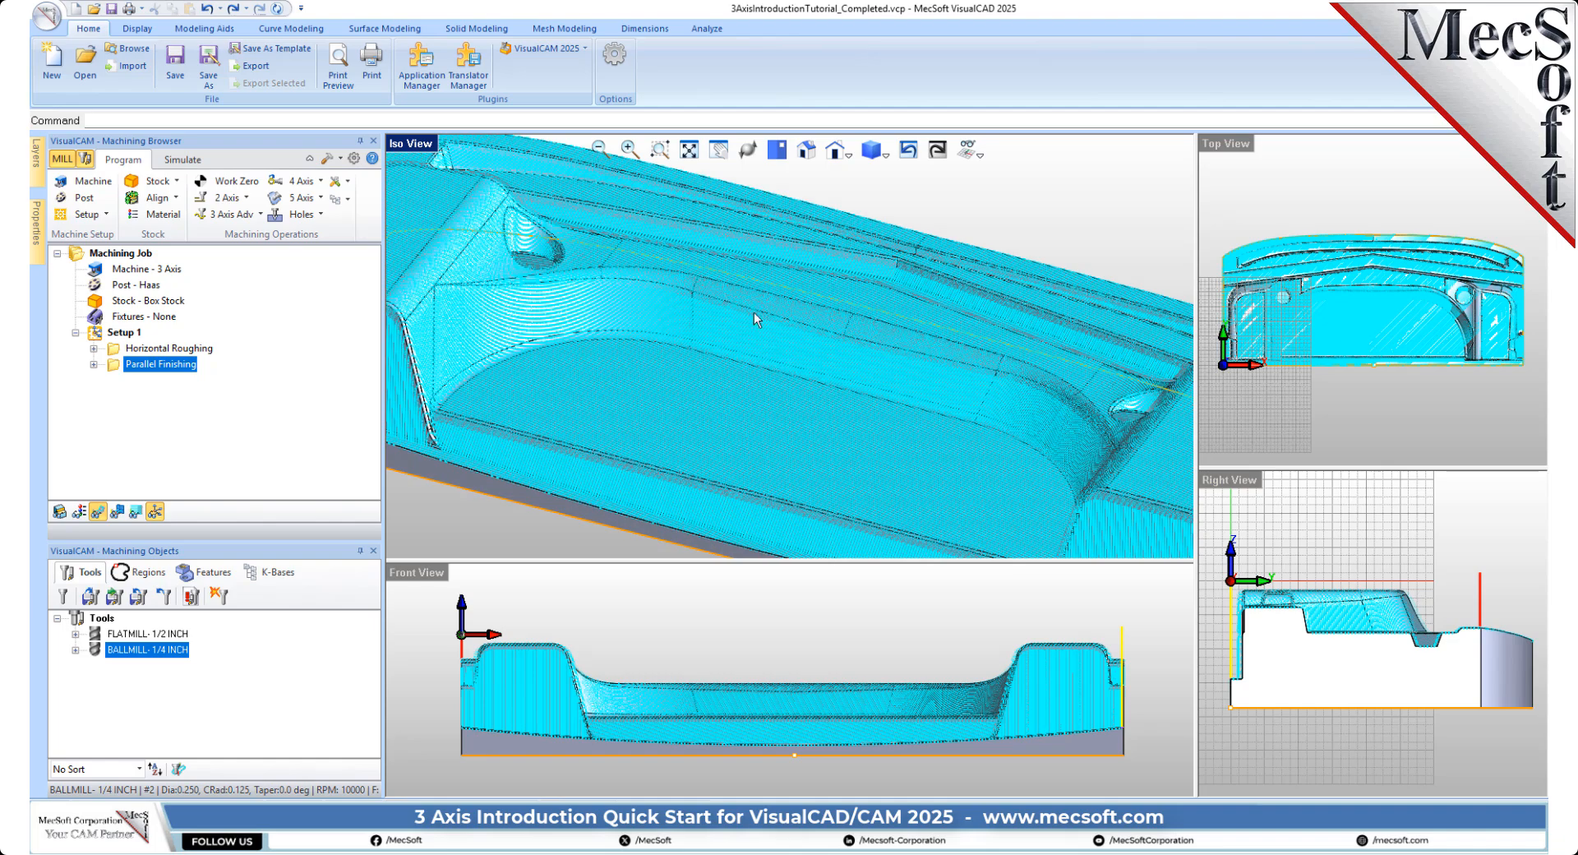
{"action": "left_click", "coordinate": [775, 150]}
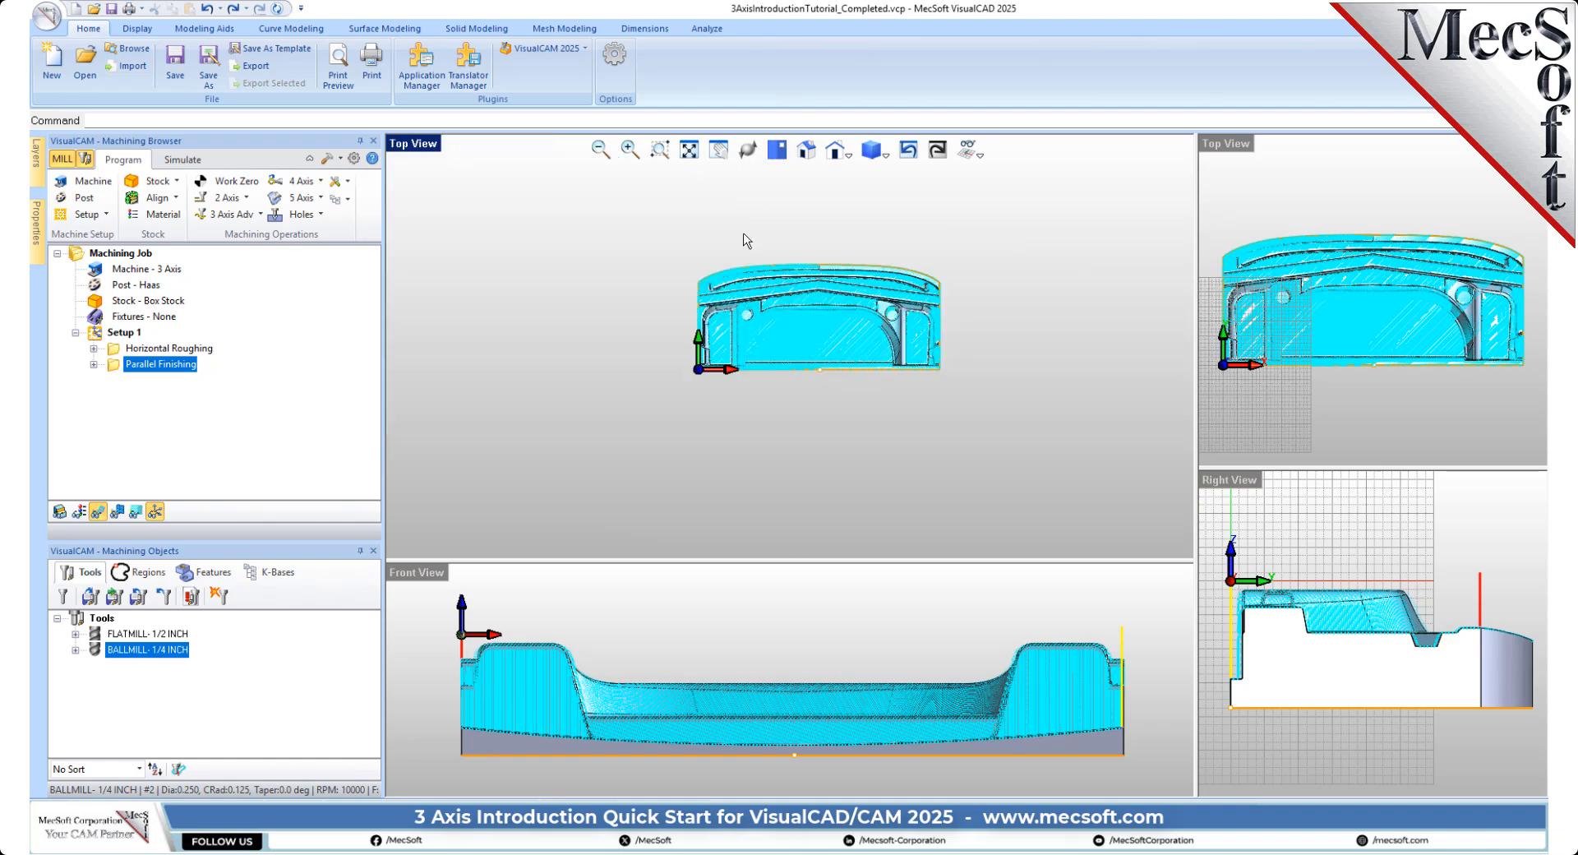
{"action": "scroll", "coordinate": [787, 347], "scroll_direction": "up", "scroll_amount": 4}
{"action": "scroll", "coordinate": [788, 348], "scroll_direction": "up", "scroll_amount": 5}
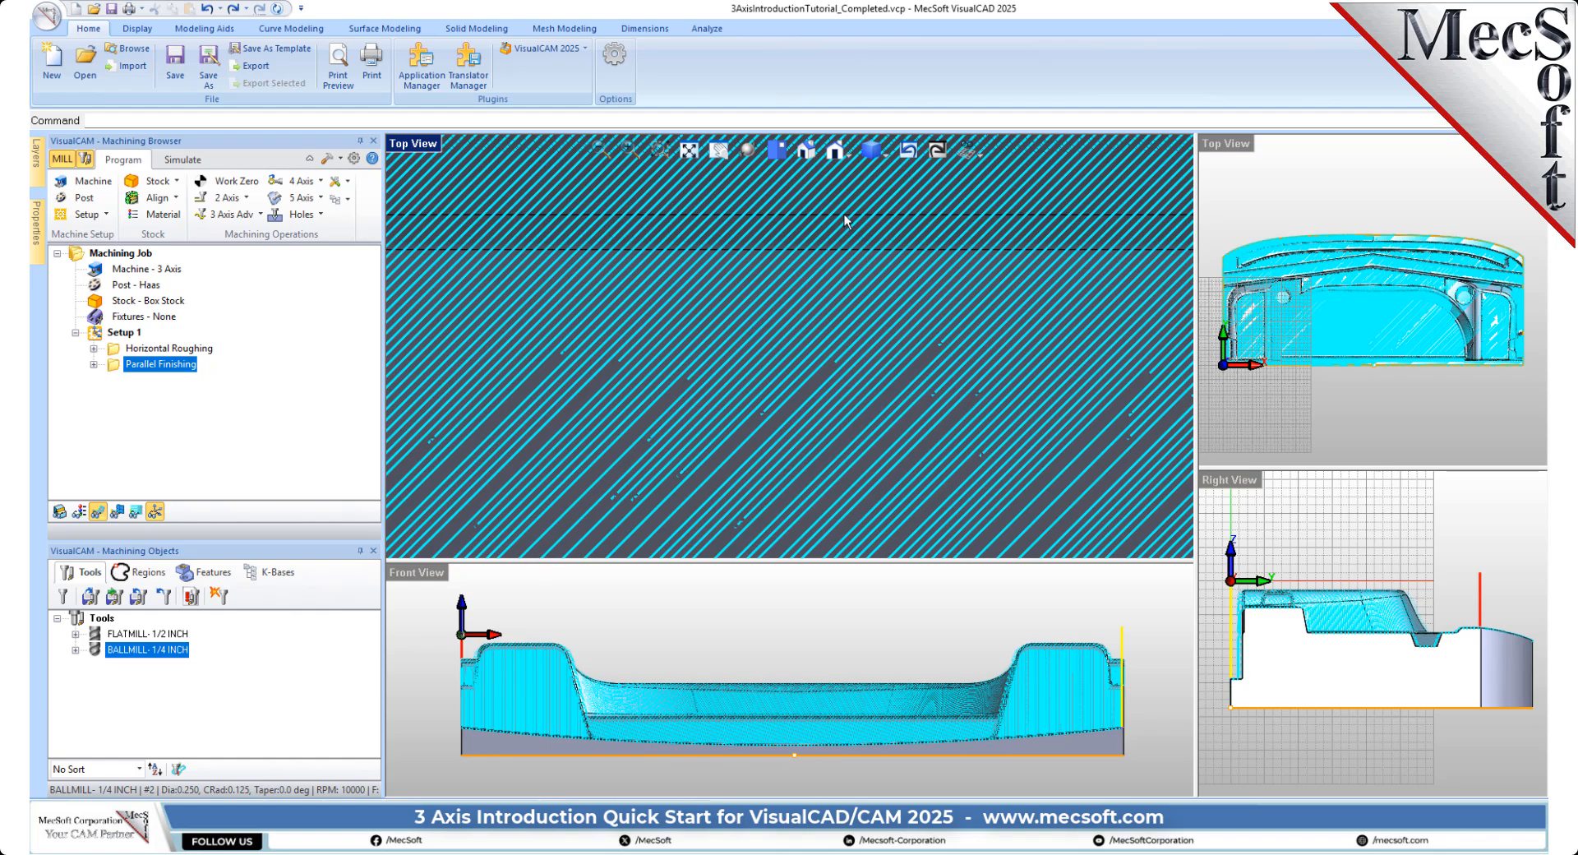
{"action": "scroll", "coordinate": [679, 370], "scroll_direction": "down", "scroll_amount": 8}
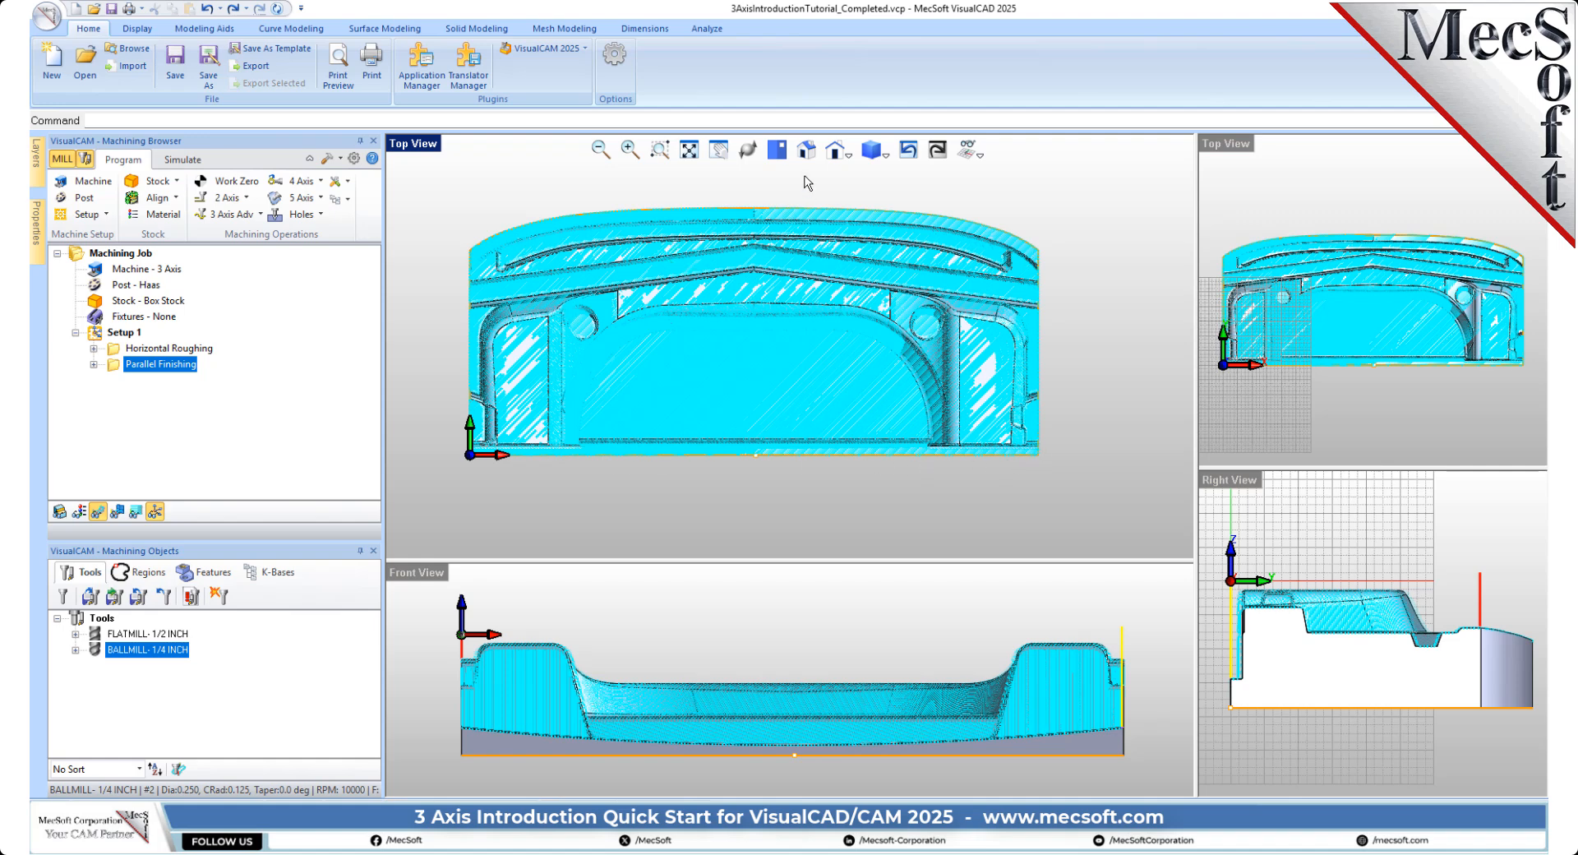
{"action": "left_click", "coordinate": [806, 149]}
{"action": "scroll", "coordinate": [814, 341], "scroll_direction": "up", "scroll_amount": 3}
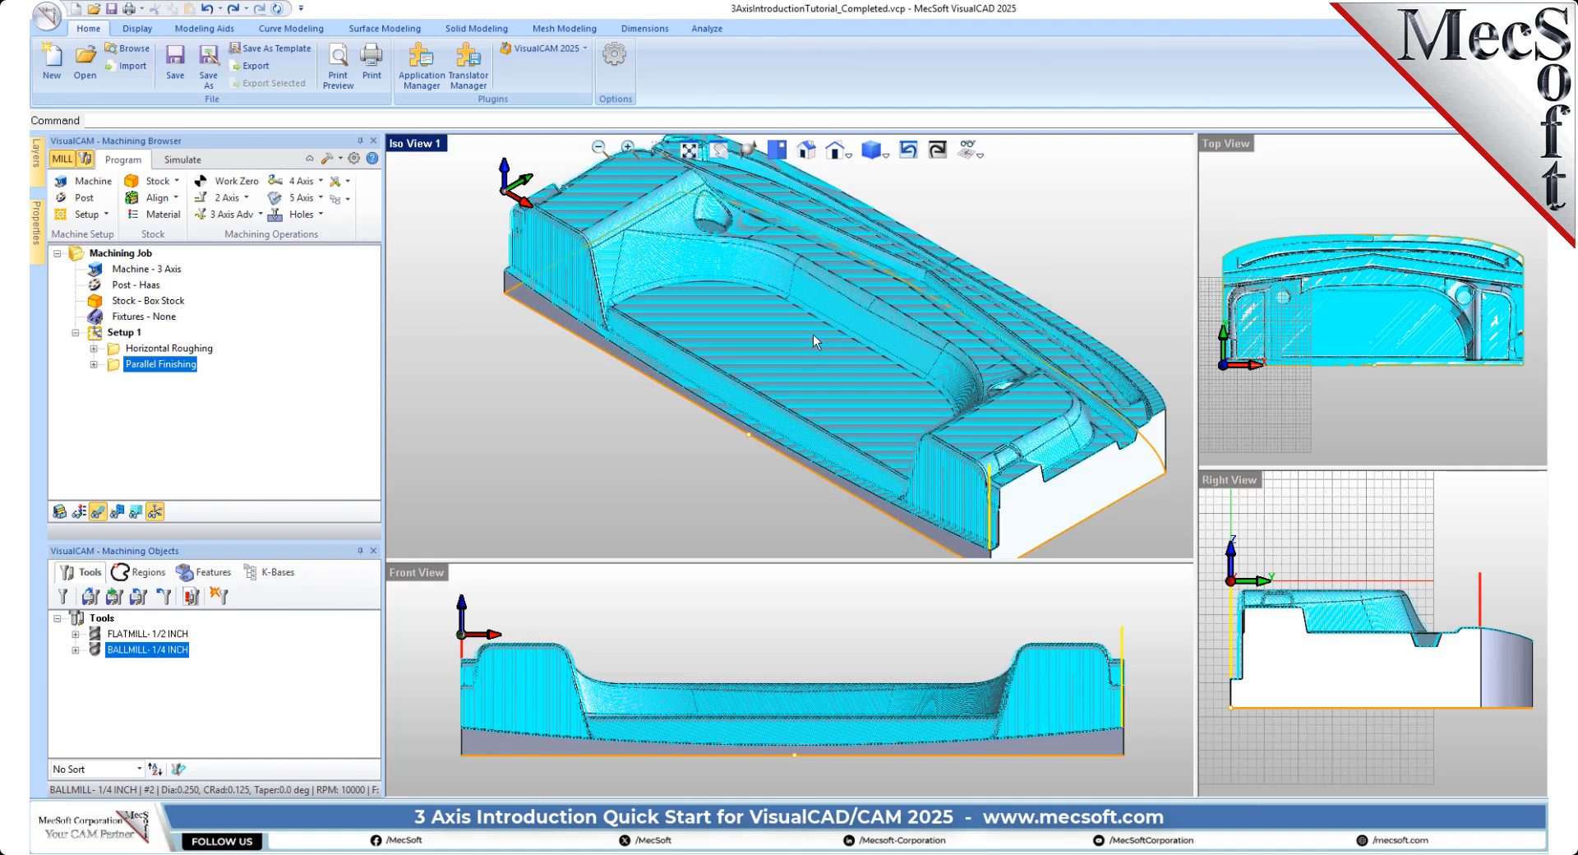
{"action": "middle_click_drag", "start_coordinate": [814, 341], "coordinate": [835, 260]}
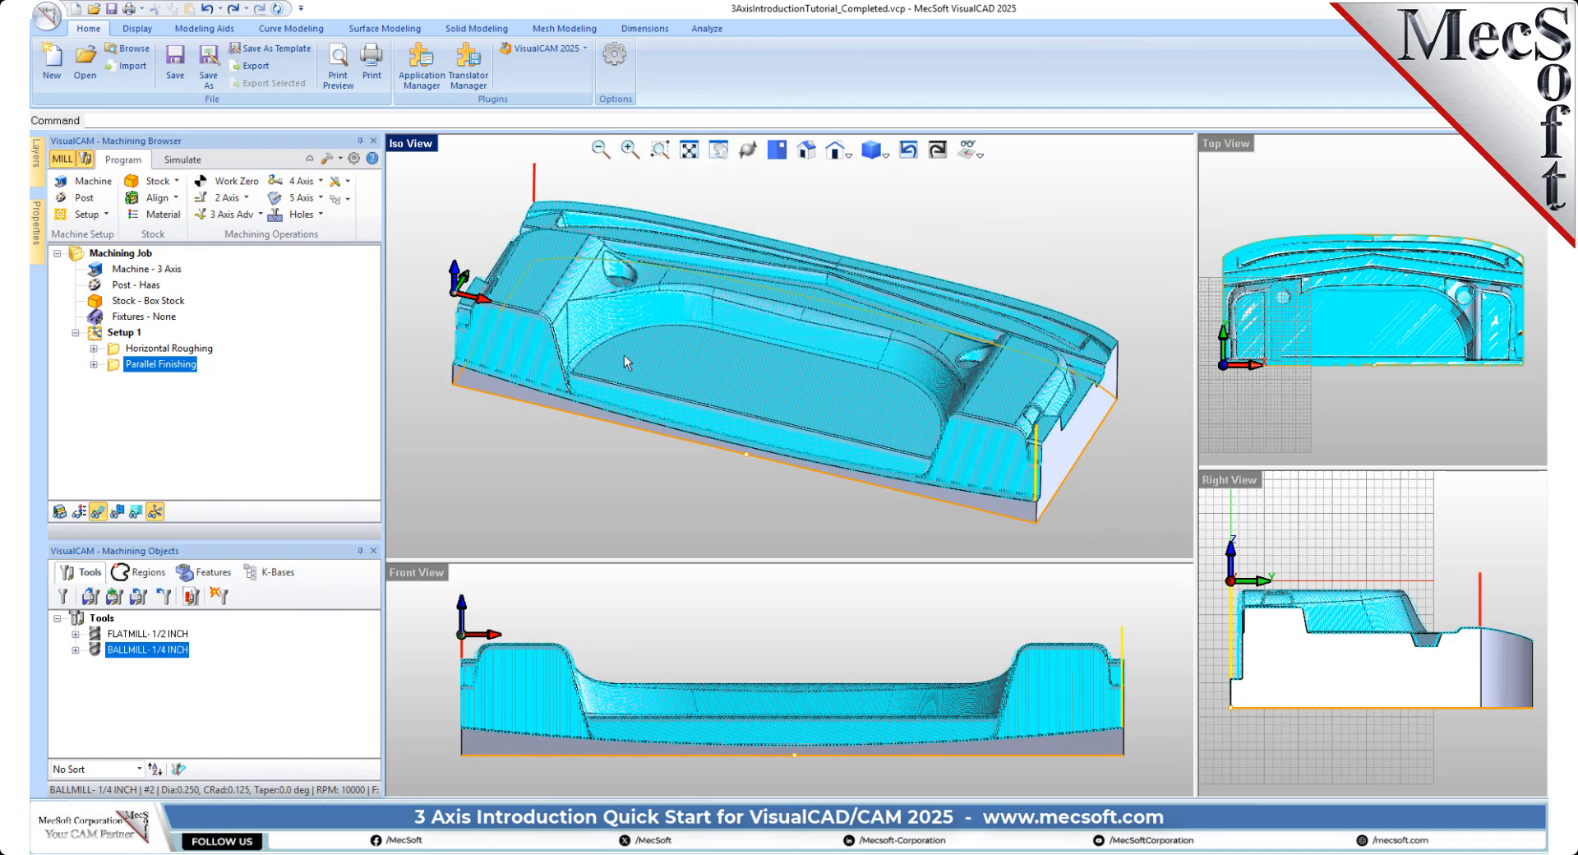
Simulate the Parallel Finishing to the end, hide its toolpath, and inspect the cut stock close up around one of the small pockets
{"action": "left_click", "coordinate": [183, 159]}
{"action": "left_click", "coordinate": [191, 199]}
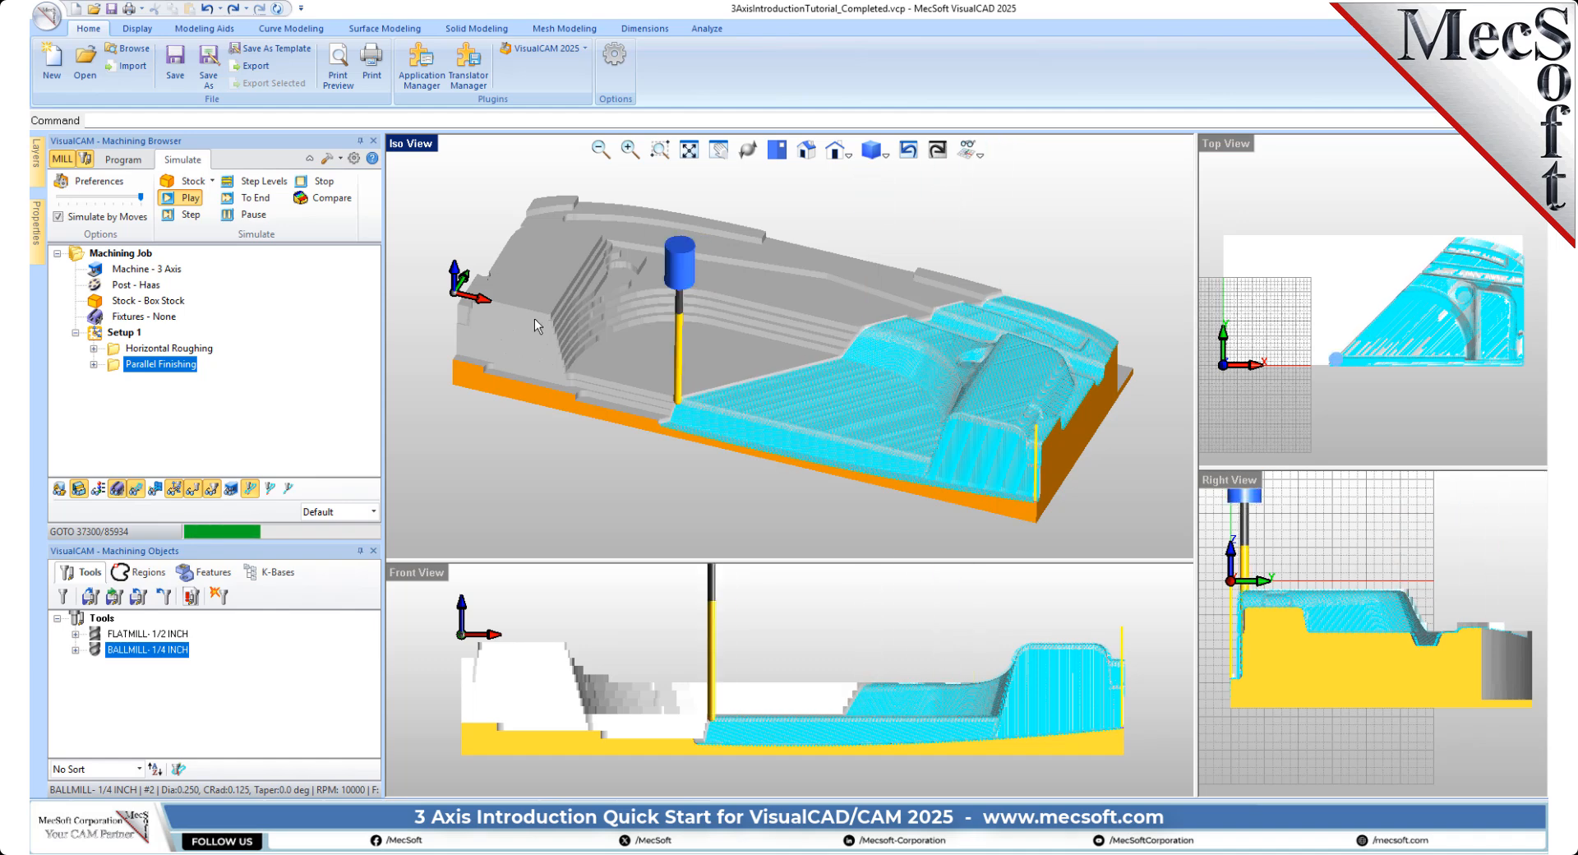
{"action": "left_click", "coordinate": [262, 199]}
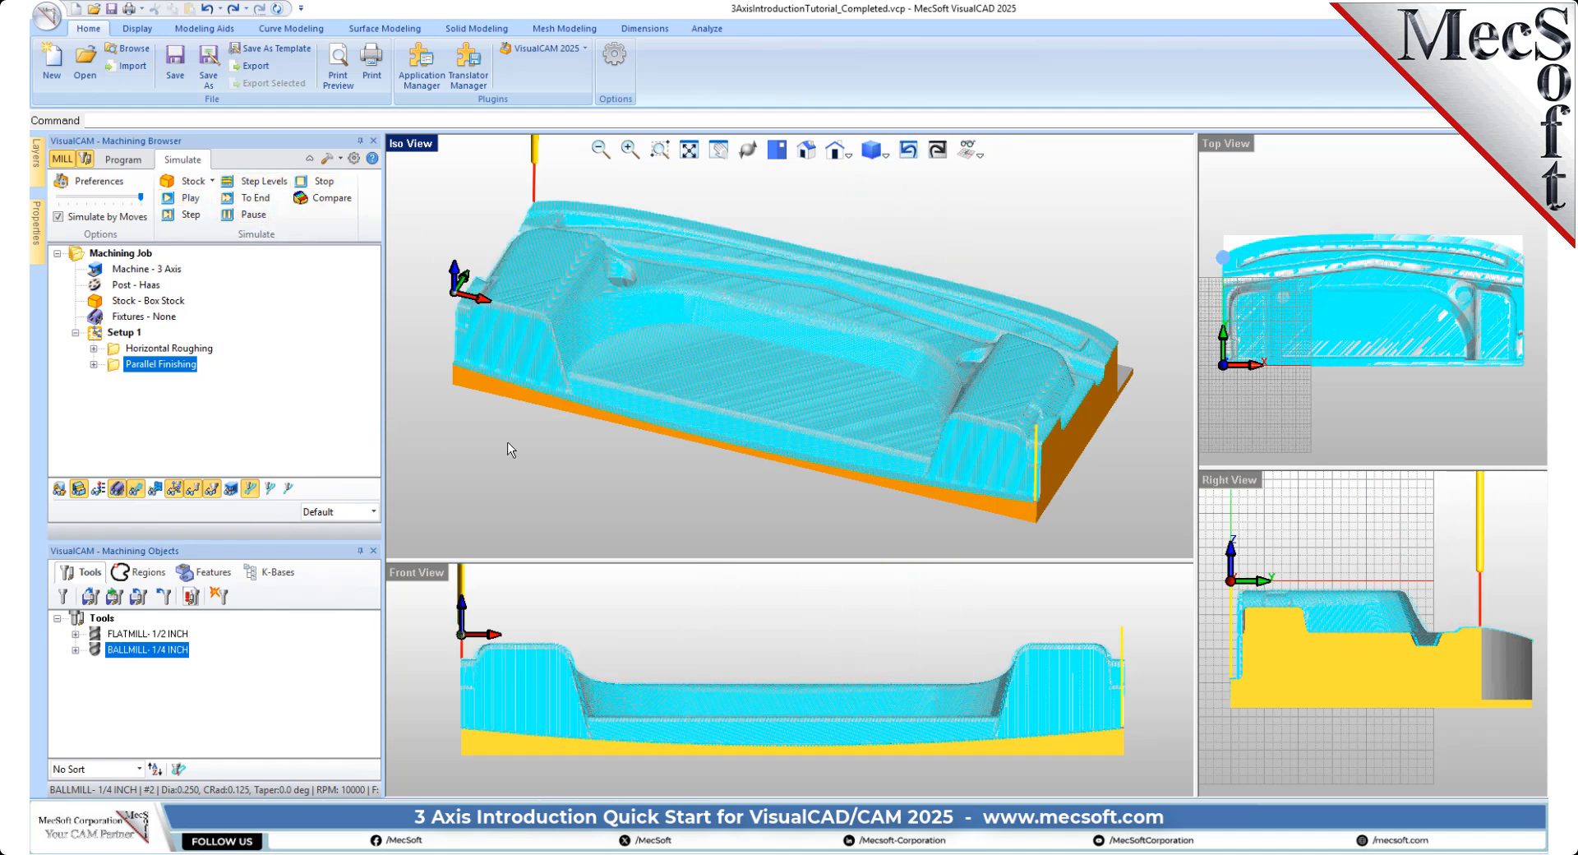
{"action": "left_click", "coordinate": [137, 490]}
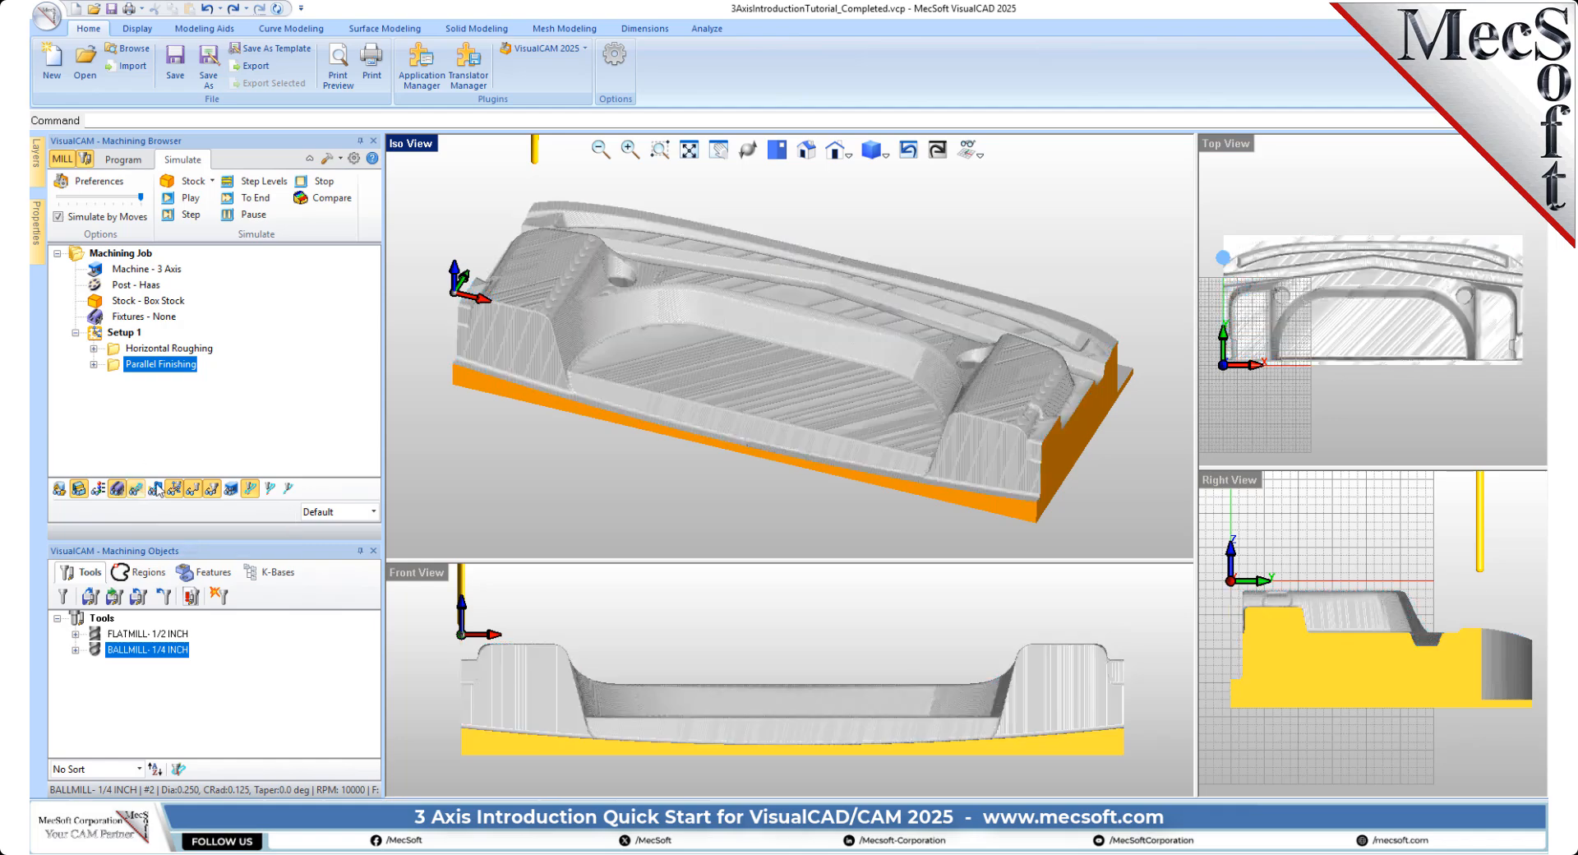
{"action": "mouse_move", "coordinate": [684, 338]}
{"action": "middle_mouse_down"}
{"action": "mouse_move", "coordinate": [682, 391]}
{"action": "mouse_move", "coordinate": [676, 336]}
{"action": "middle_mouse_up"}
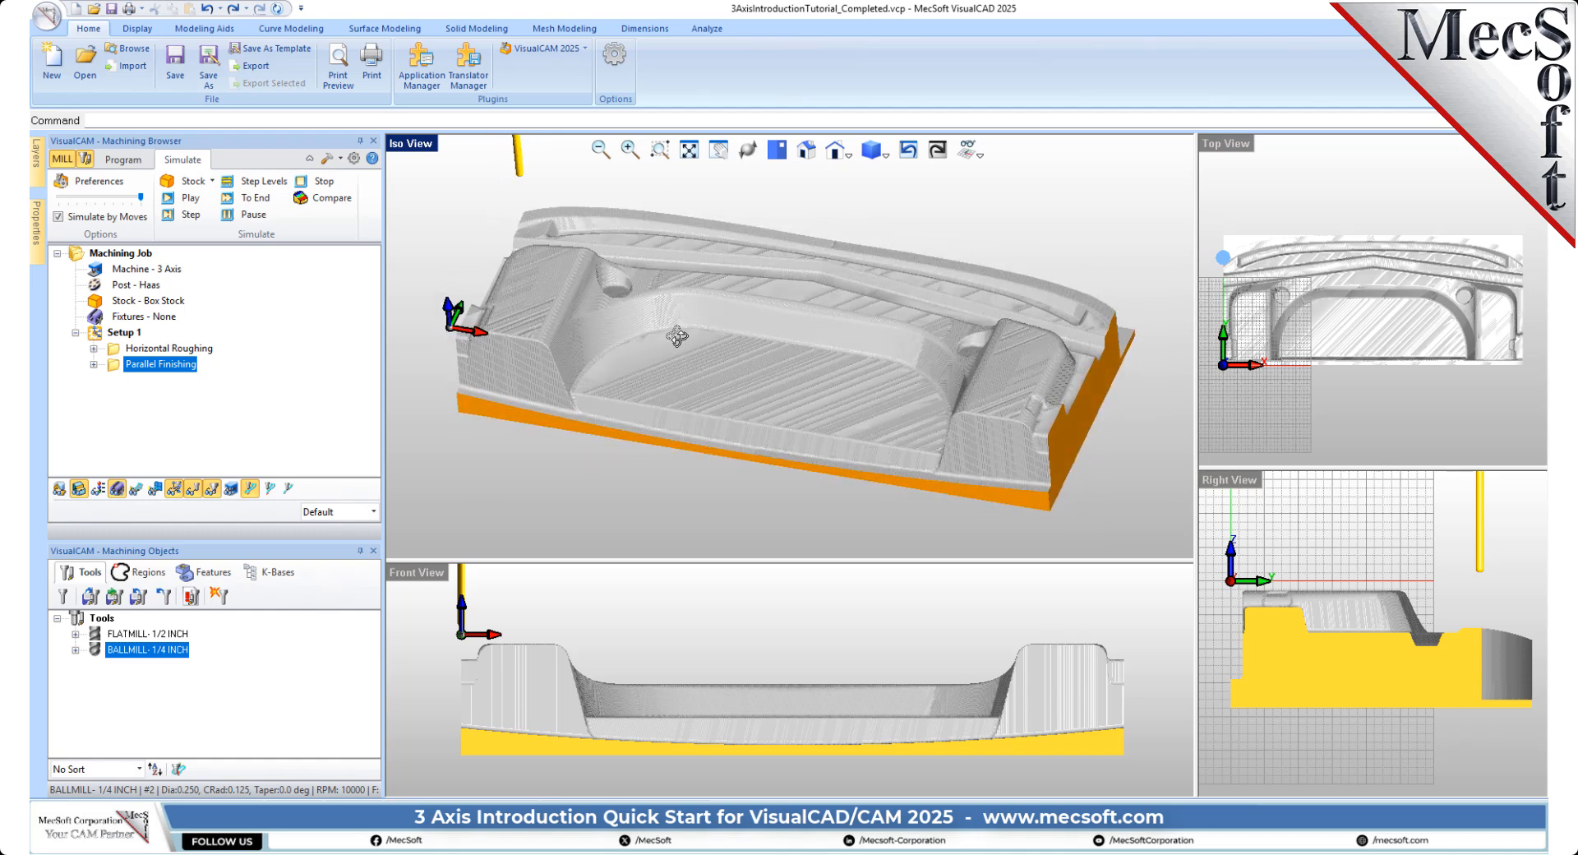
{"action": "scroll", "coordinate": [602, 280], "scroll_direction": "up", "scroll_amount": 6}
{"action": "scroll", "coordinate": [601, 280], "scroll_direction": "up", "scroll_amount": 1}
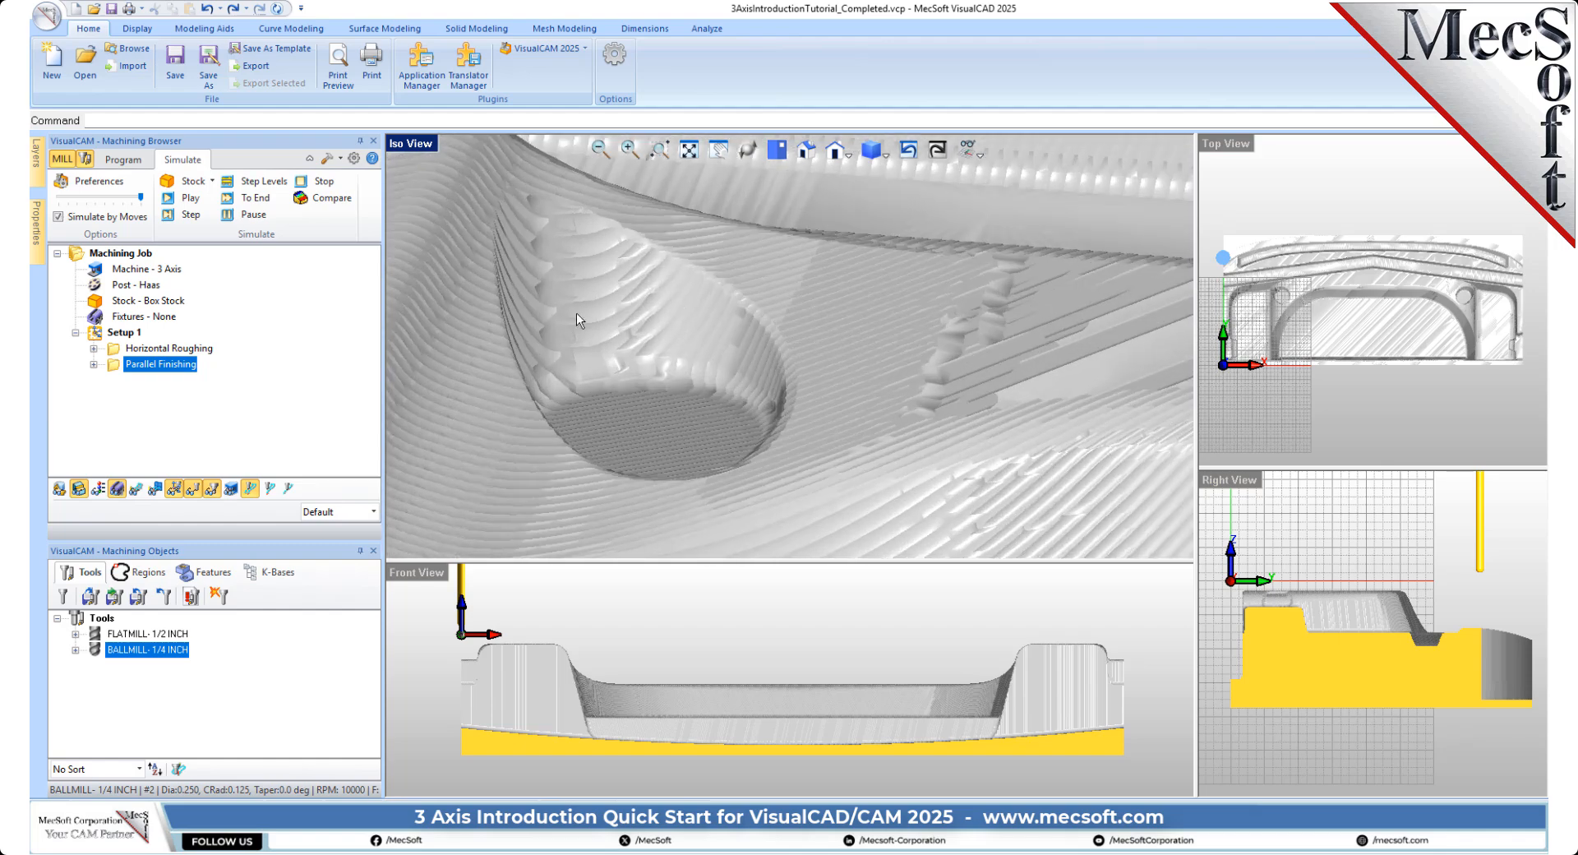
{"action": "scroll", "coordinate": [621, 279], "scroll_direction": "down", "scroll_amount": 9}
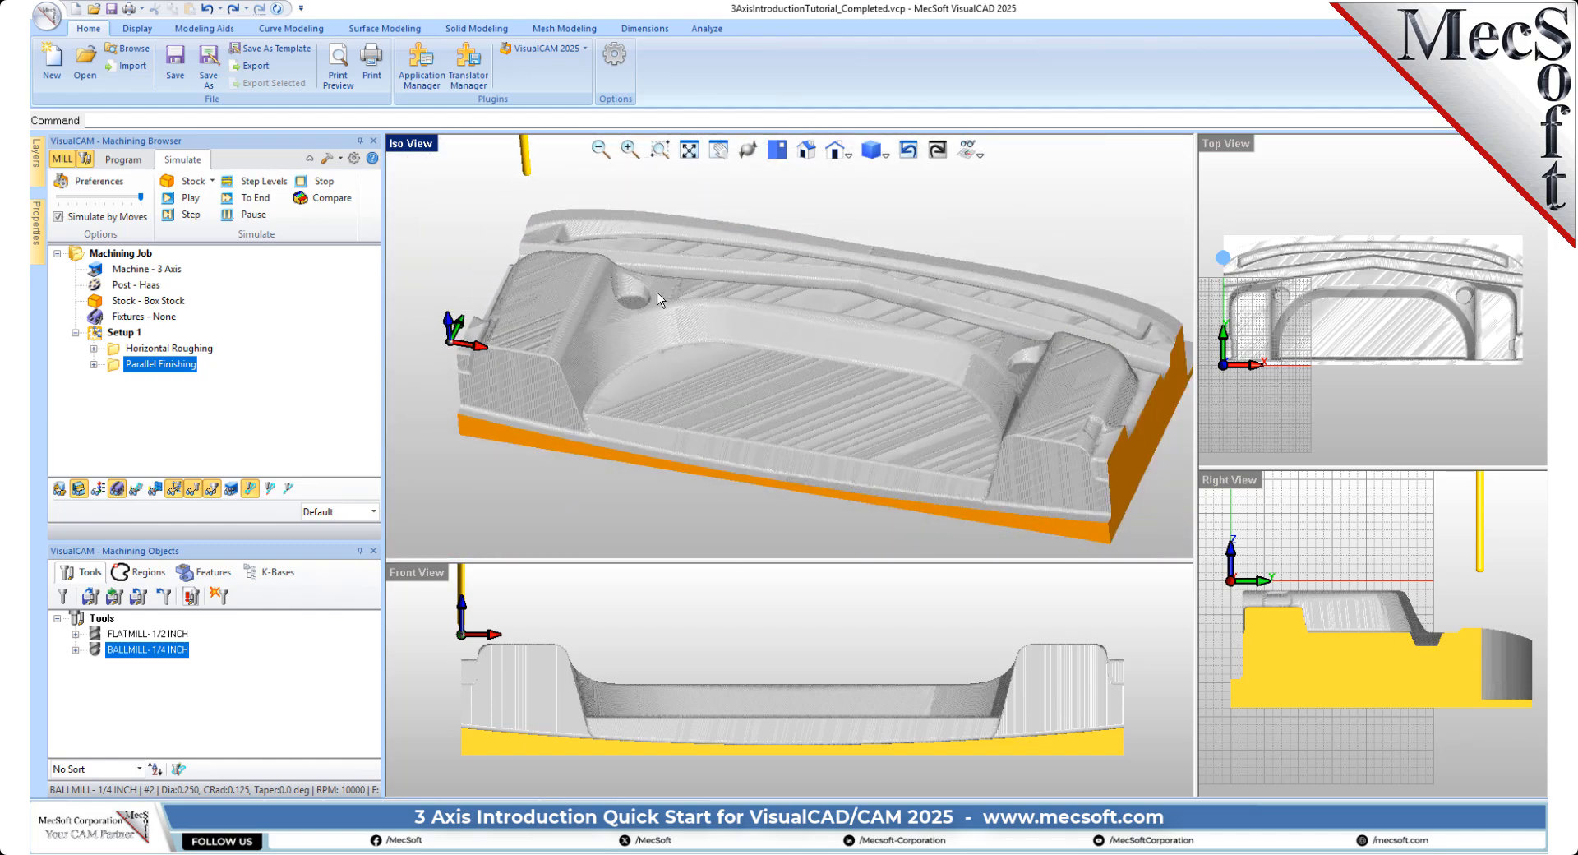
Start a 3 Axis Radial Machining operation and begin selecting curve or edge containment regions for it
{"action": "left_click", "coordinate": [123, 160]}
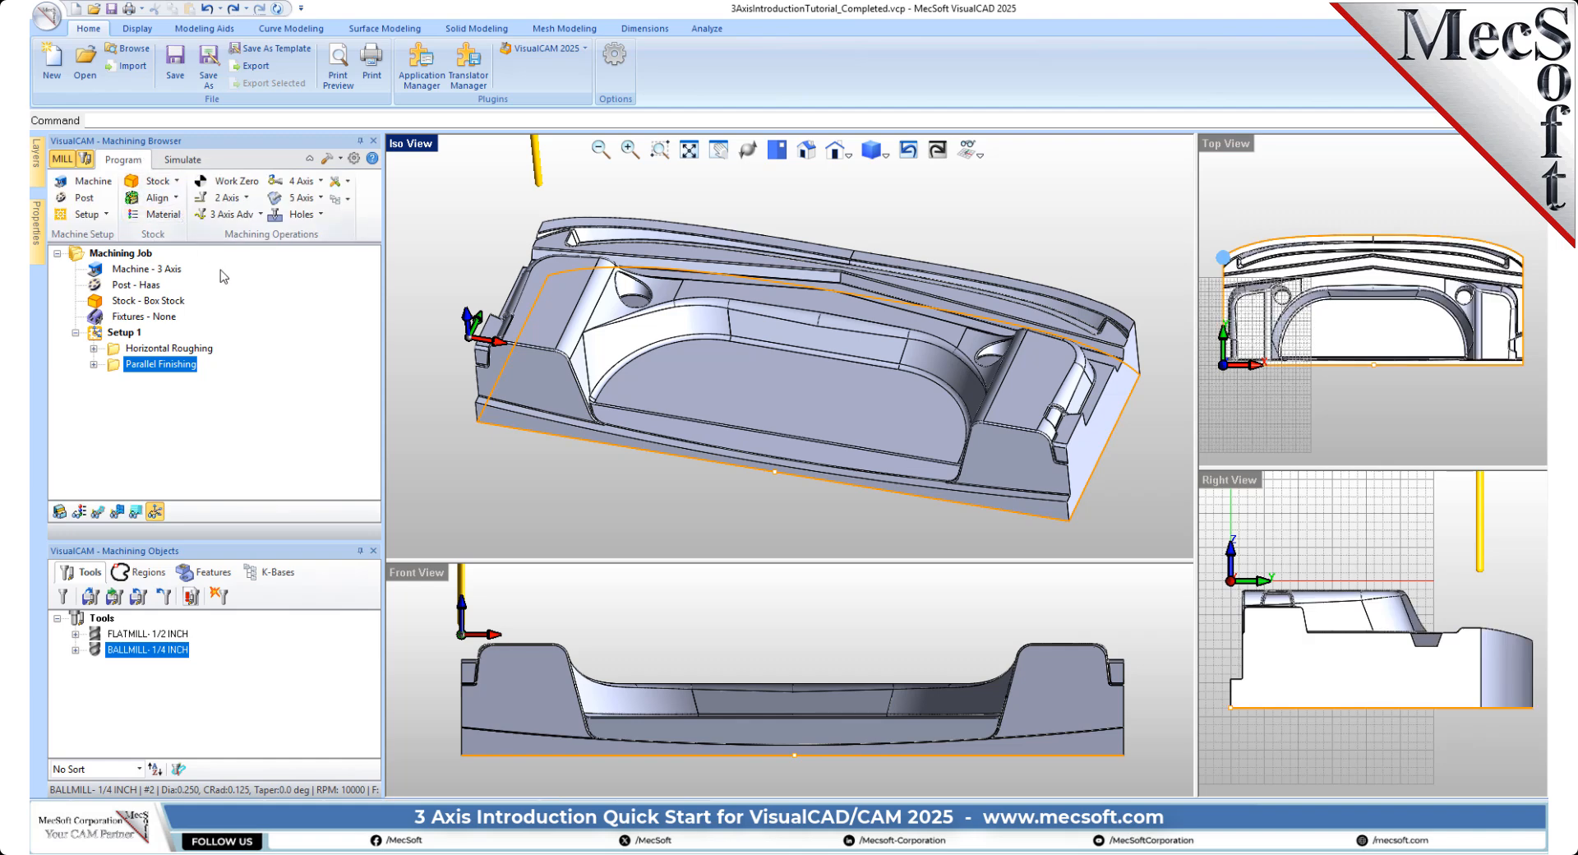
{"action": "left_click", "coordinate": [234, 215]}
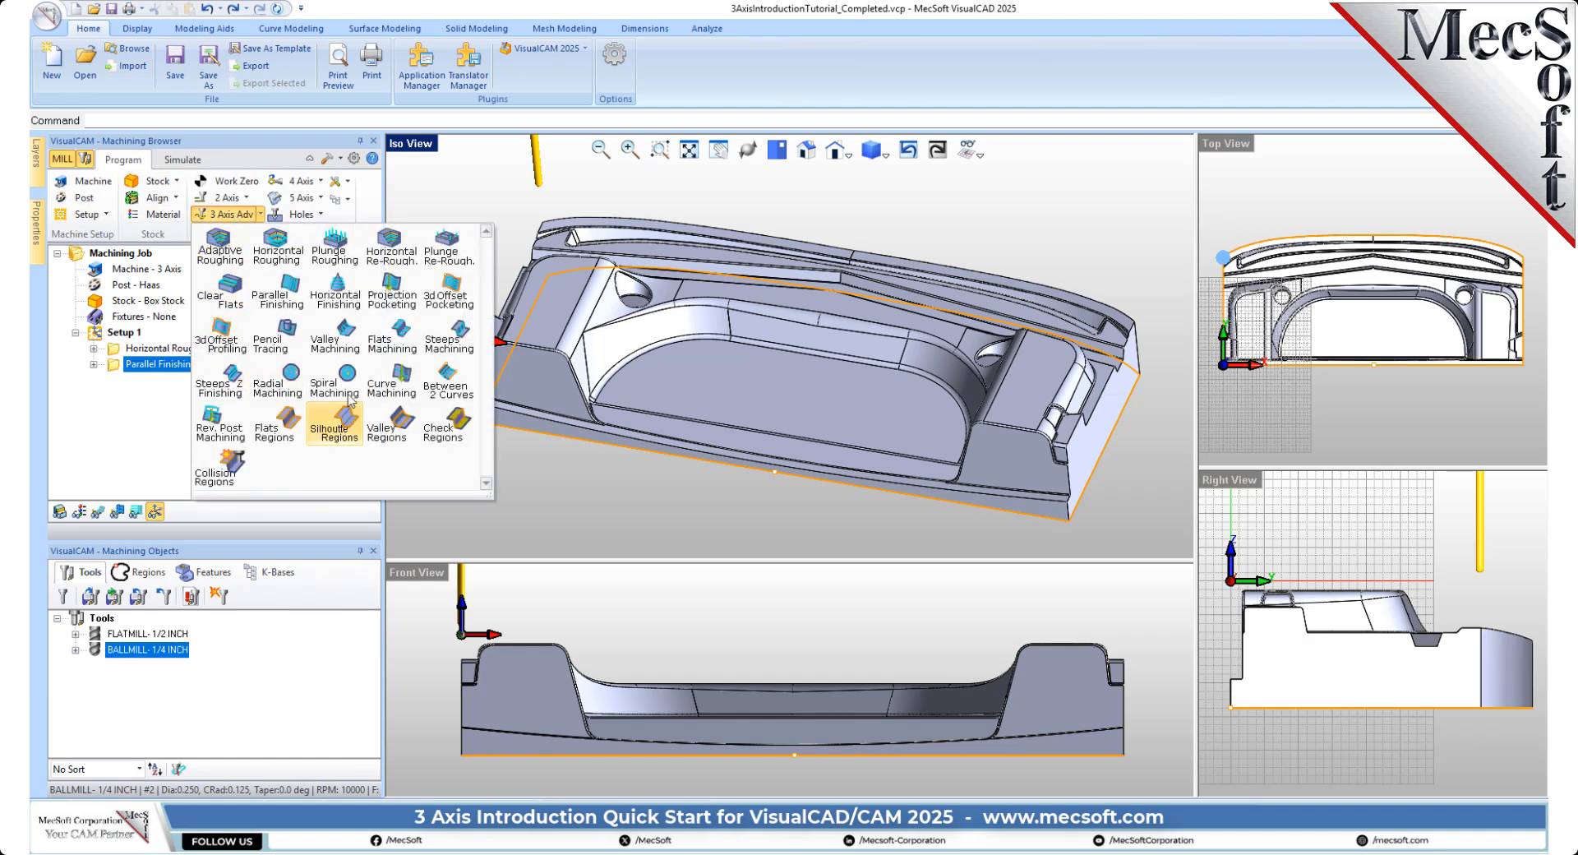
{"action": "left_click", "coordinate": [289, 377]}
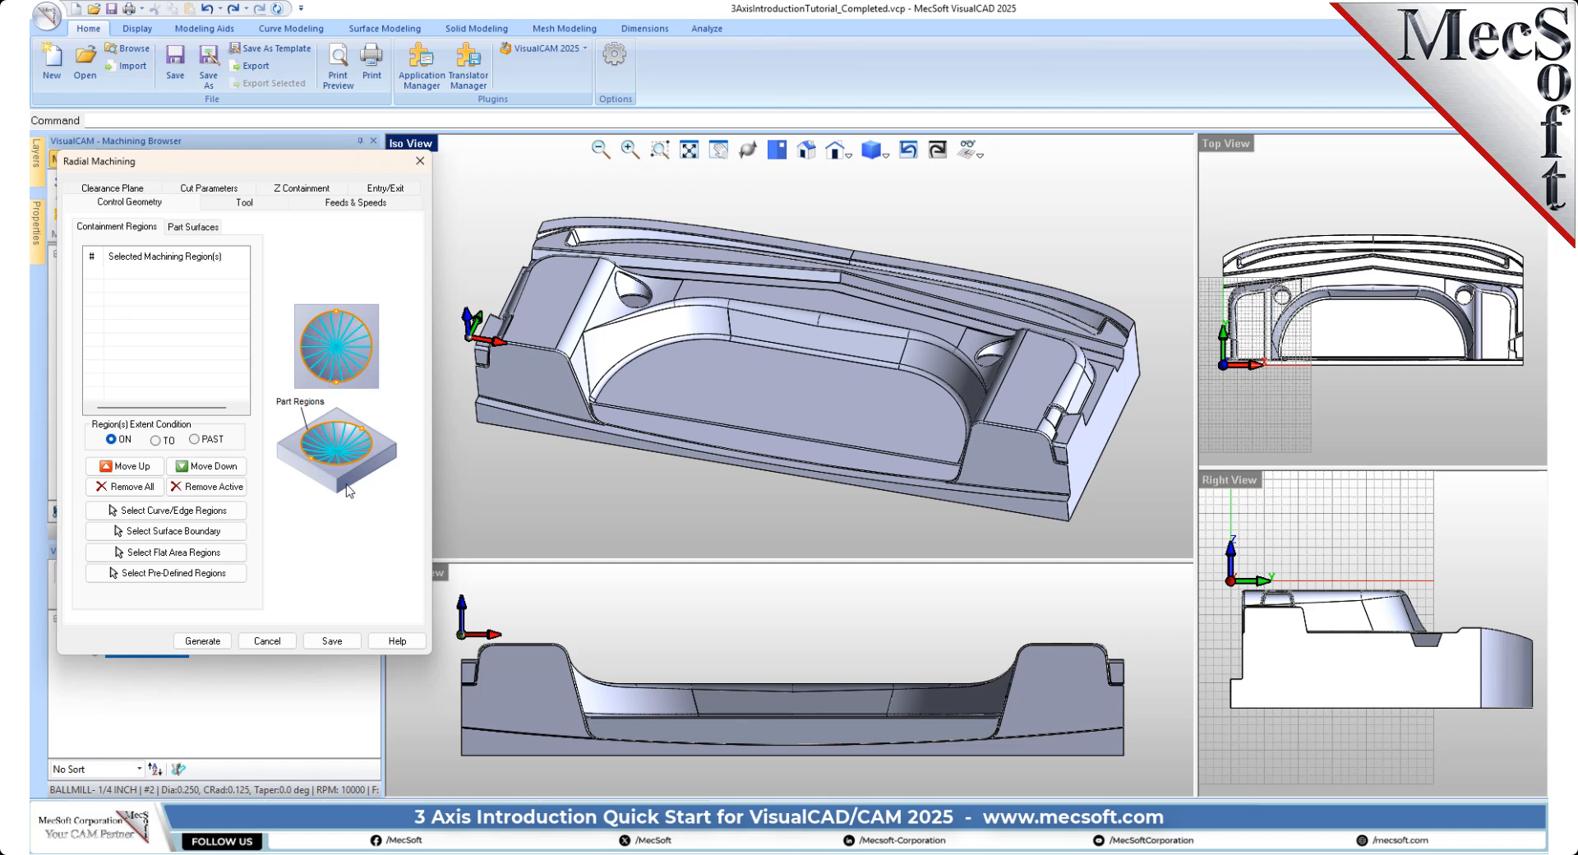
{"action": "left_click_drag", "start_coordinate": [273, 157], "coordinate": [289, 180]}
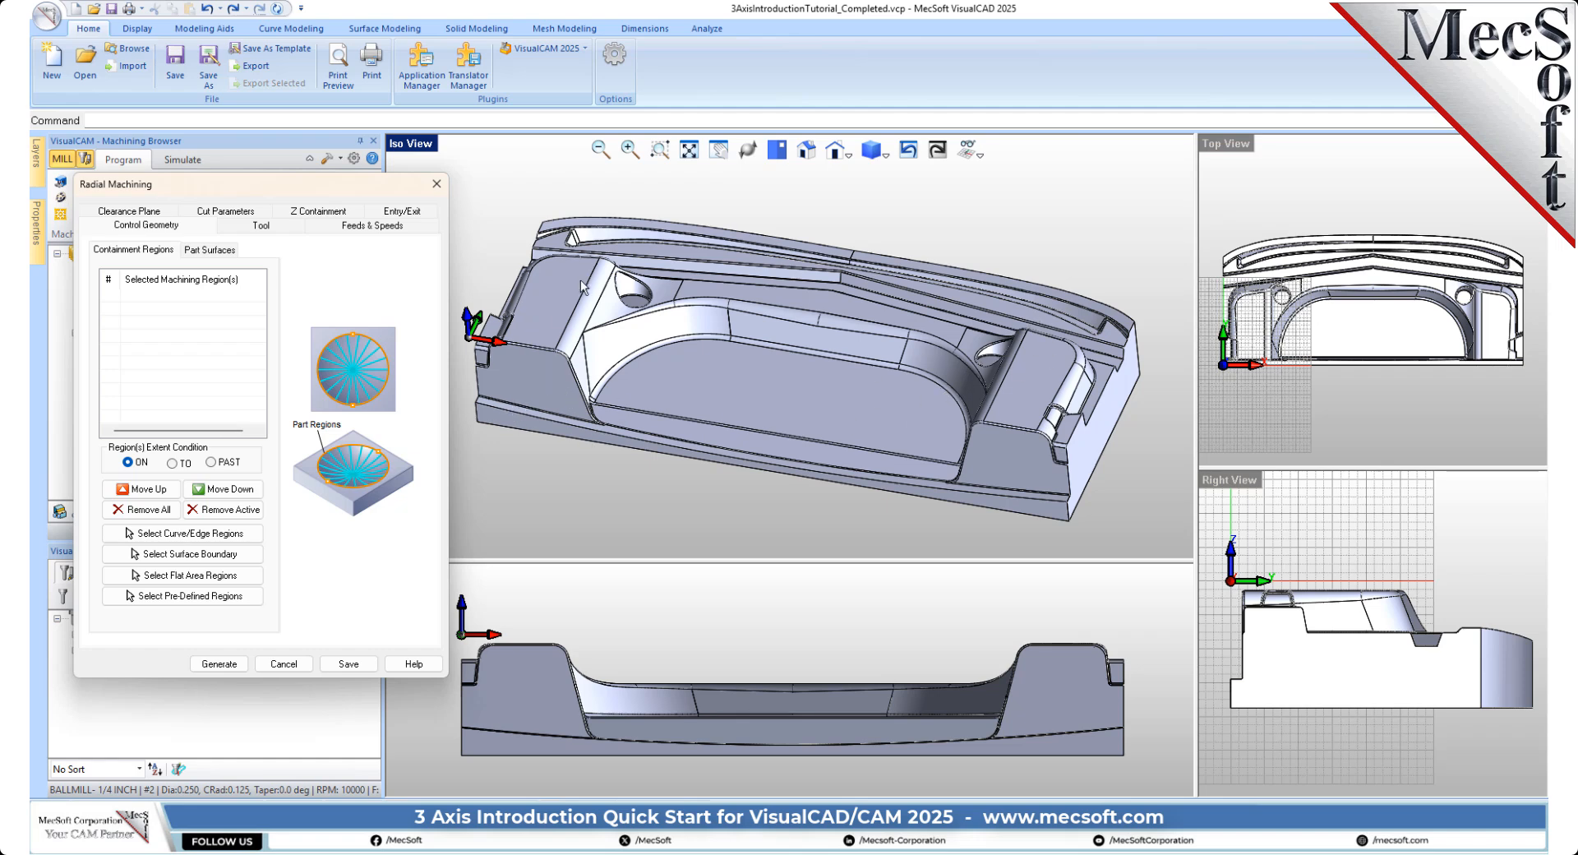
{"action": "scroll", "coordinate": [582, 286], "scroll_direction": "up", "scroll_amount": 5}
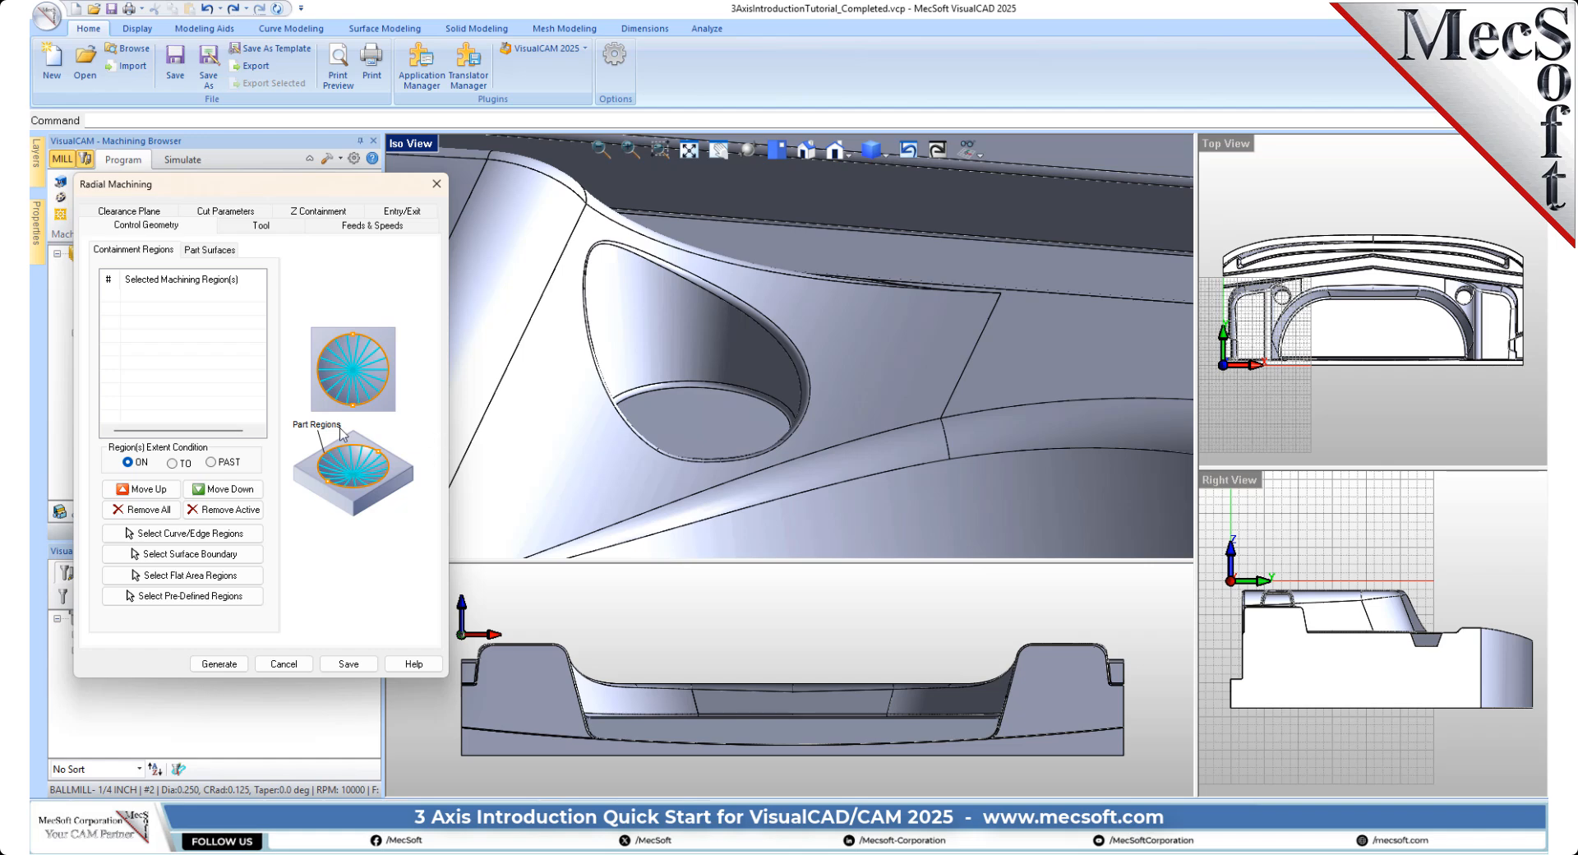
{"action": "left_click", "coordinate": [176, 534]}
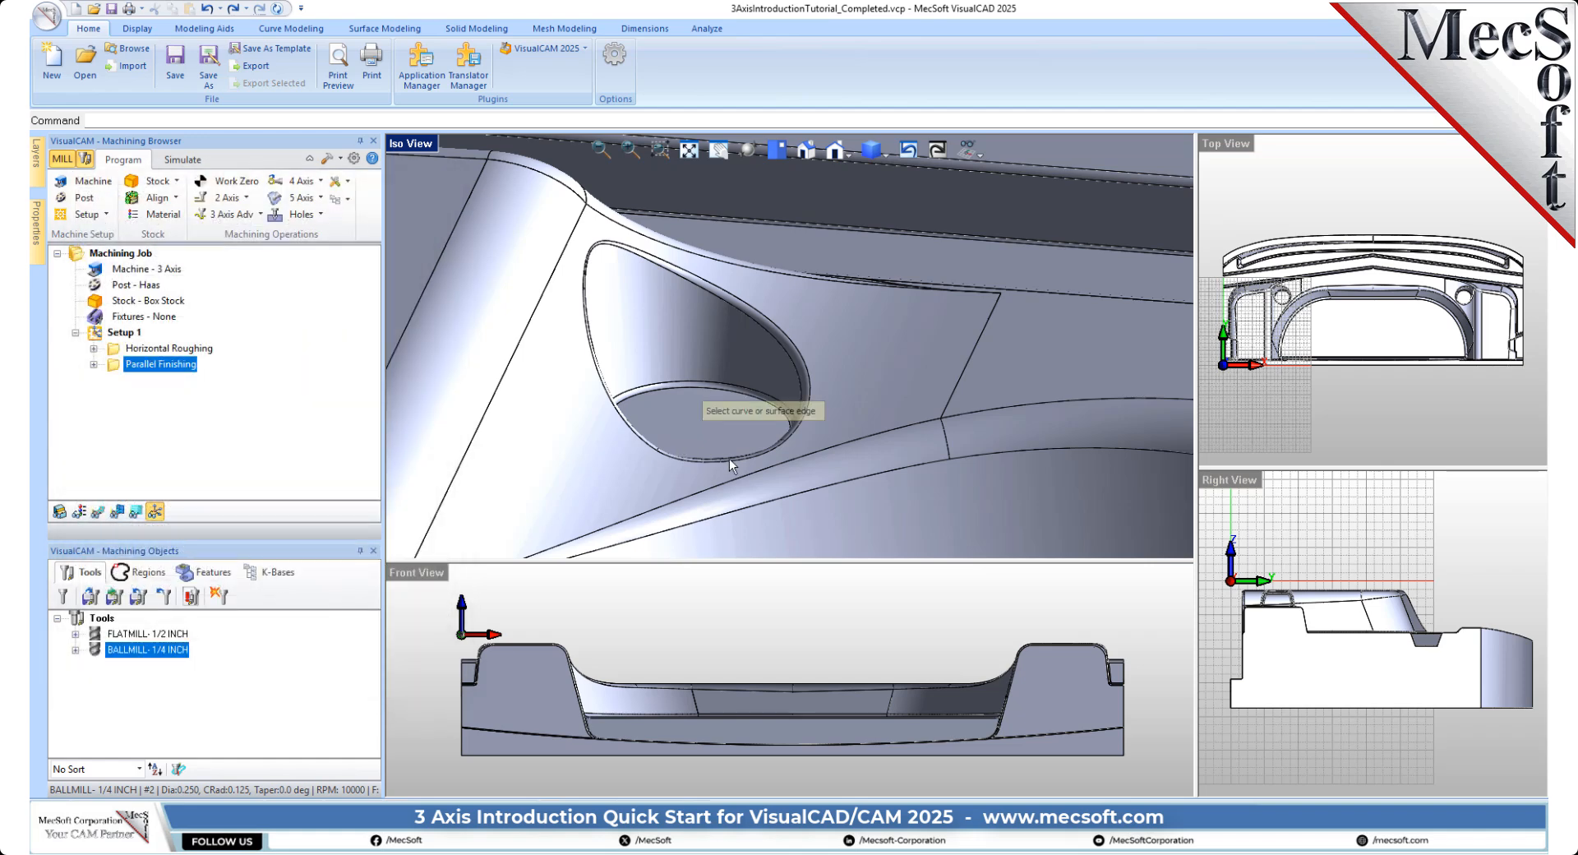
Select the three face edges forming the rim of the small pocket nearest the part origin
{"action": "scroll", "coordinate": [727, 455], "scroll_direction": "up", "scroll_amount": 2}
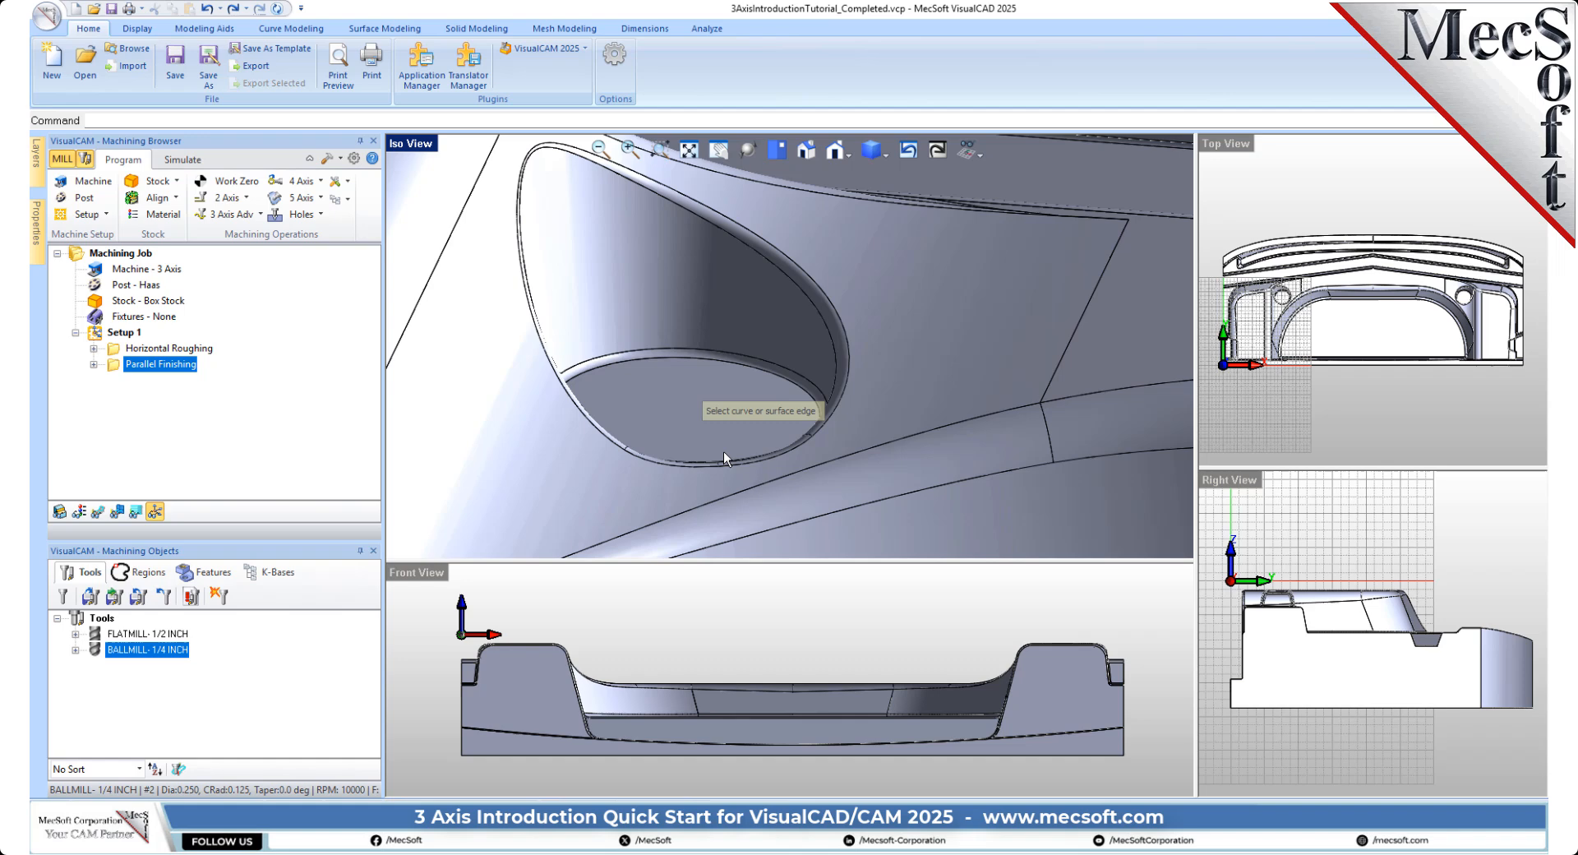
{"action": "left_click", "coordinate": [756, 235]}
{"action": "left_click", "coordinate": [812, 295]}
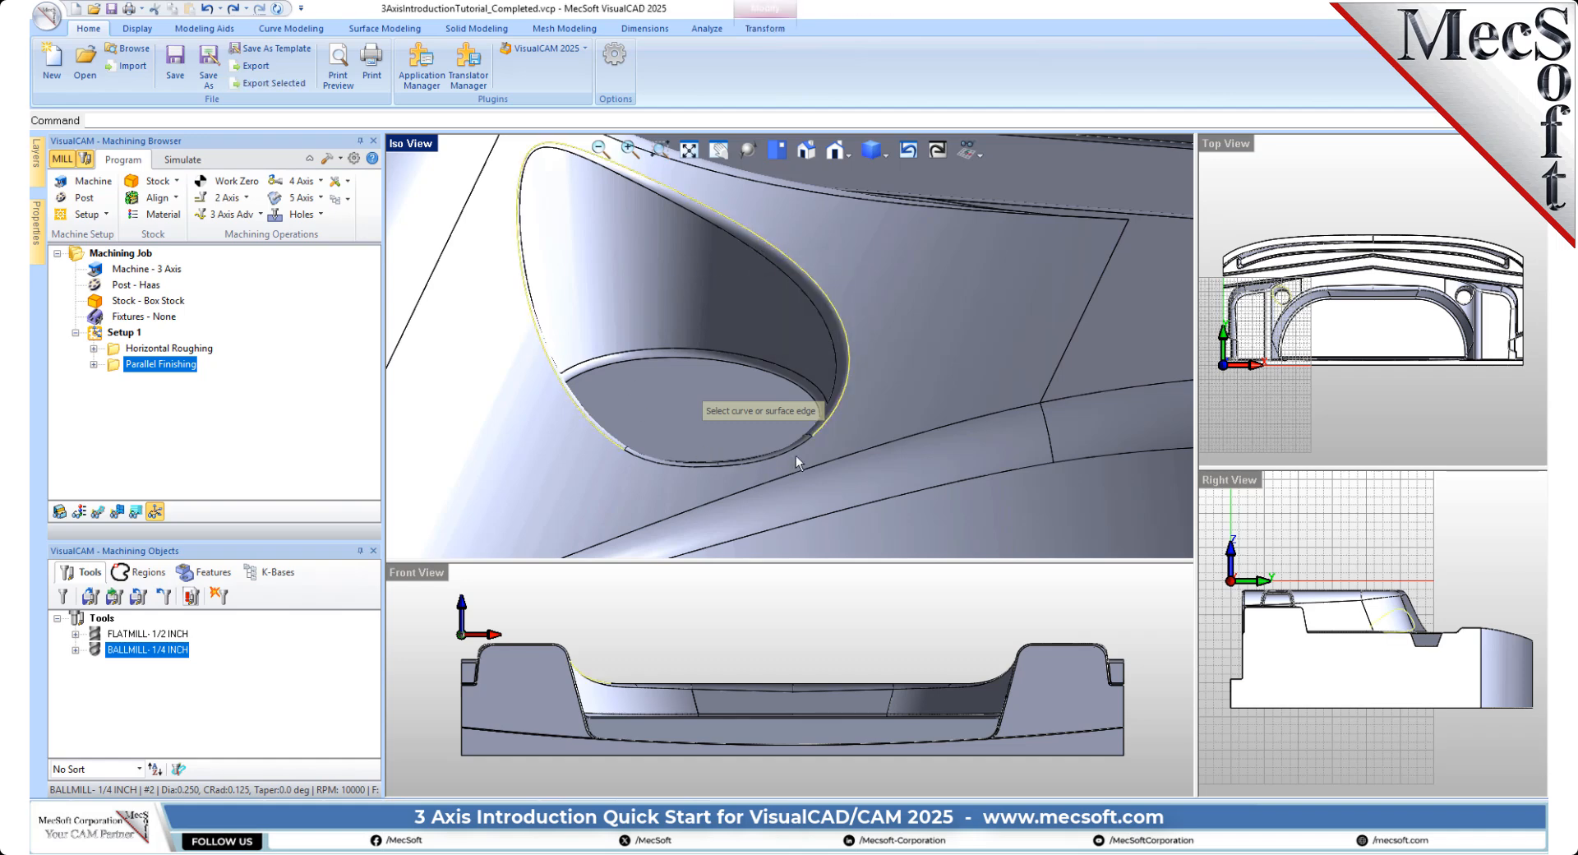
{"action": "left_click", "coordinate": [792, 447]}
{"action": "left_click", "coordinate": [851, 509]}
{"action": "left_click", "coordinate": [672, 466]}
{"action": "left_click", "coordinate": [715, 532]}
{"action": "scroll", "coordinate": [496, 332], "scroll_direction": "down", "scroll_amount": 5}
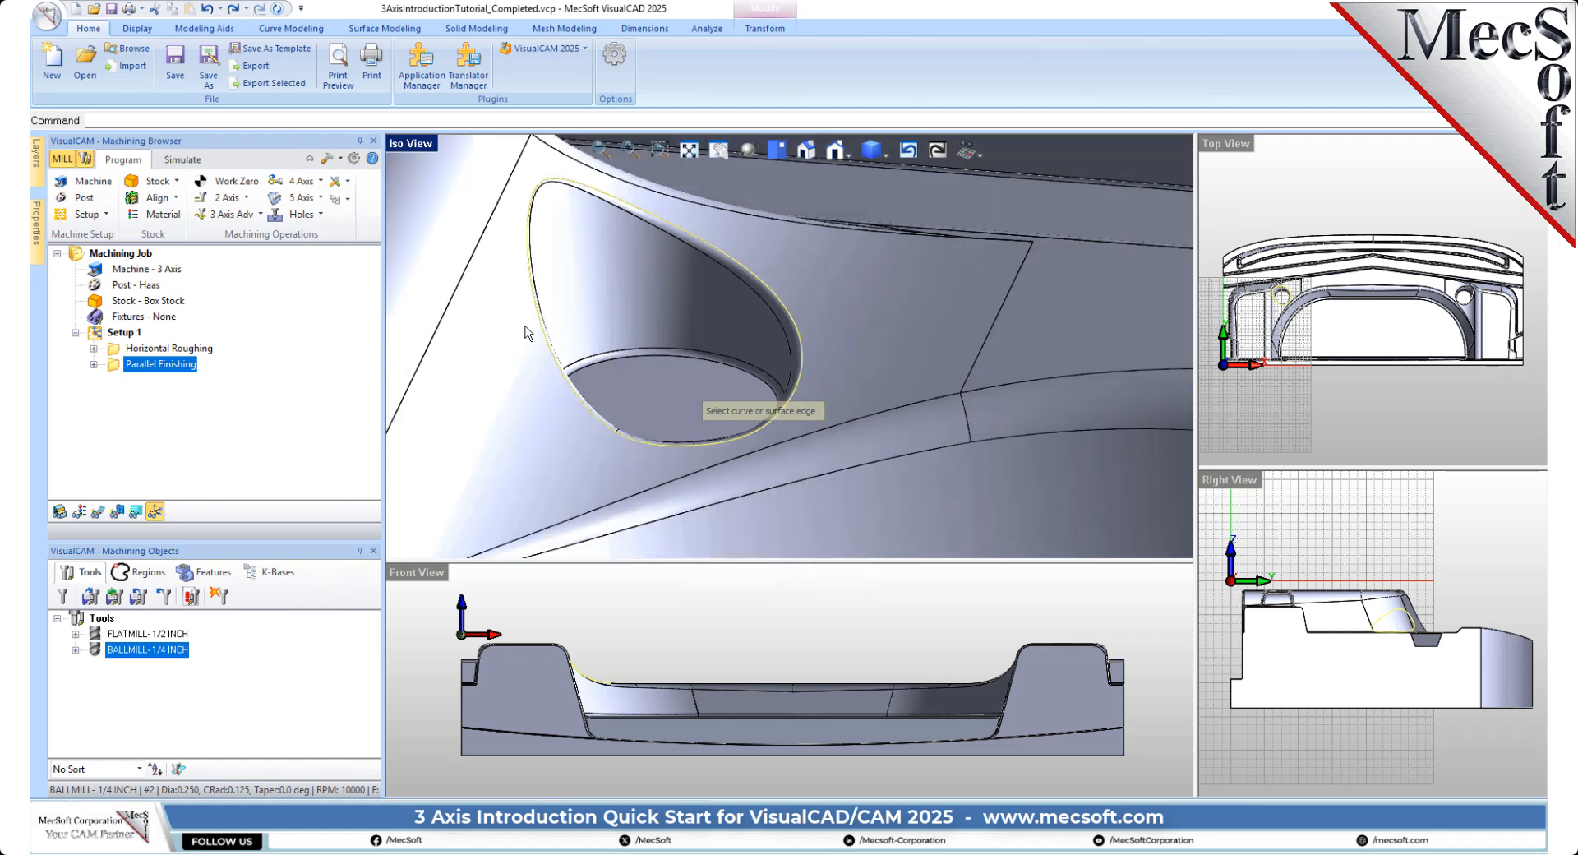
Select the three rim edges of the matching pocket at the far end and accept both rims as containment regions
{"action": "scroll", "coordinate": [497, 332], "scroll_direction": "down", "scroll_amount": 4}
{"action": "scroll", "coordinate": [969, 375], "scroll_direction": "up", "scroll_amount": 5}
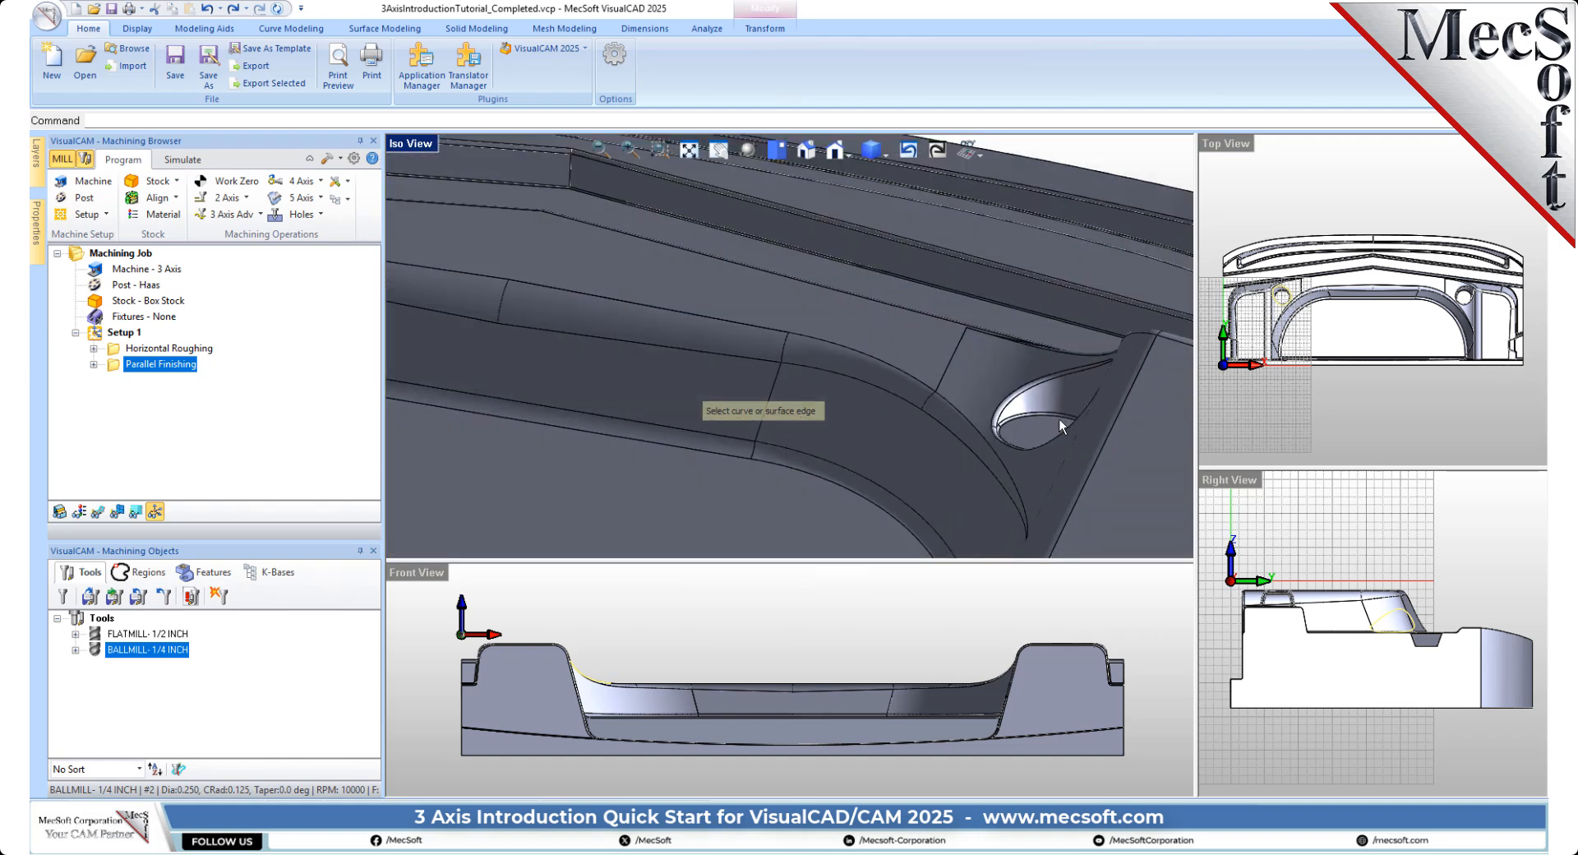
{"action": "scroll", "coordinate": [1062, 420], "scroll_direction": "up", "scroll_amount": 4}
{"action": "scroll", "coordinate": [1074, 426], "scroll_direction": "up", "scroll_amount": 2}
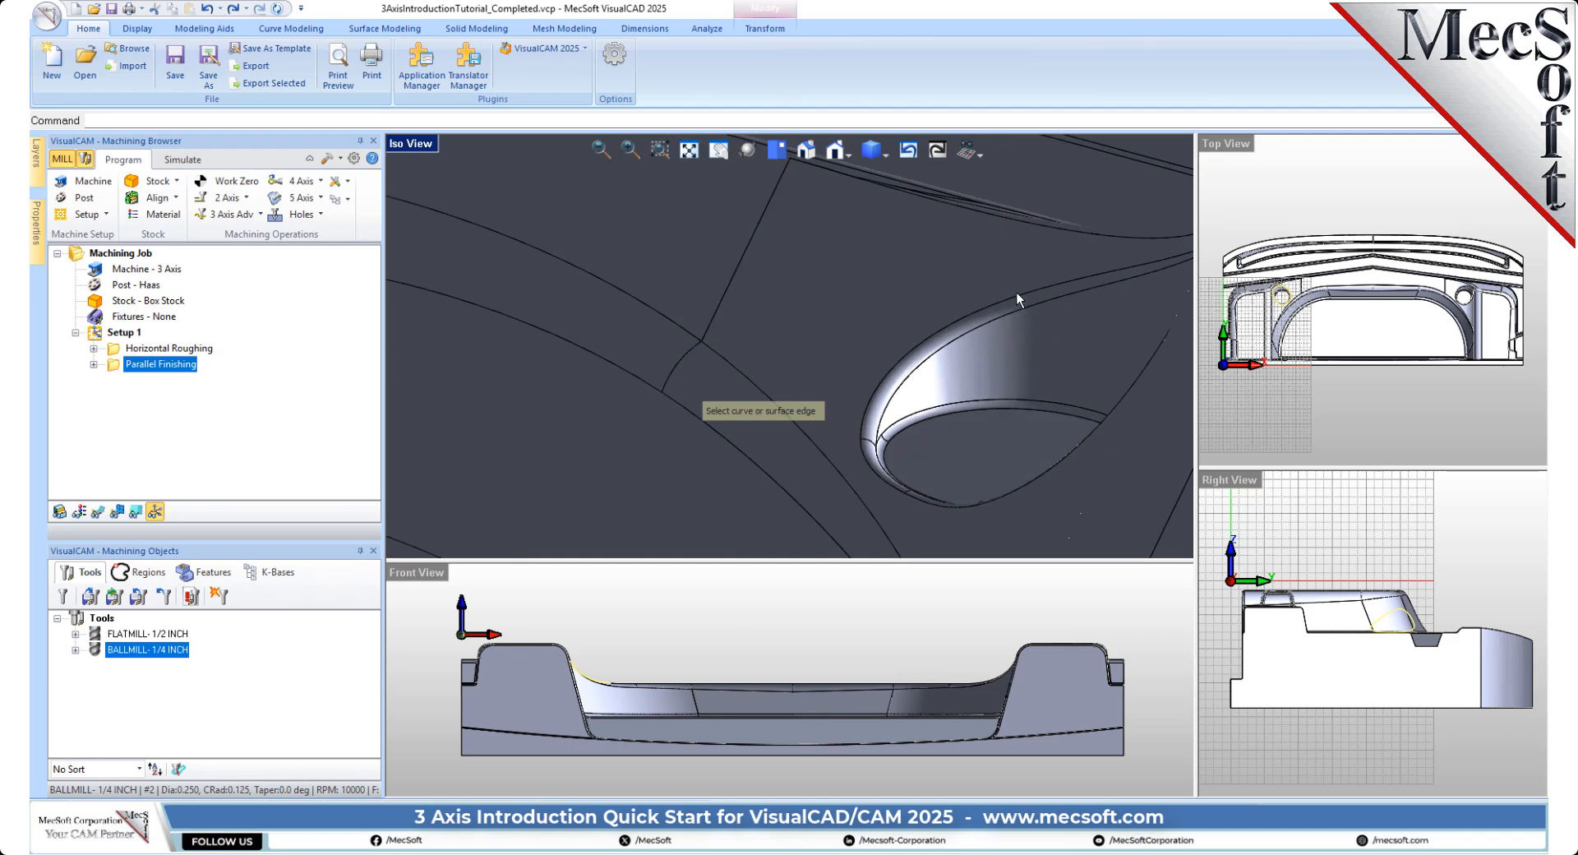
{"action": "left_click", "coordinate": [1021, 302]}
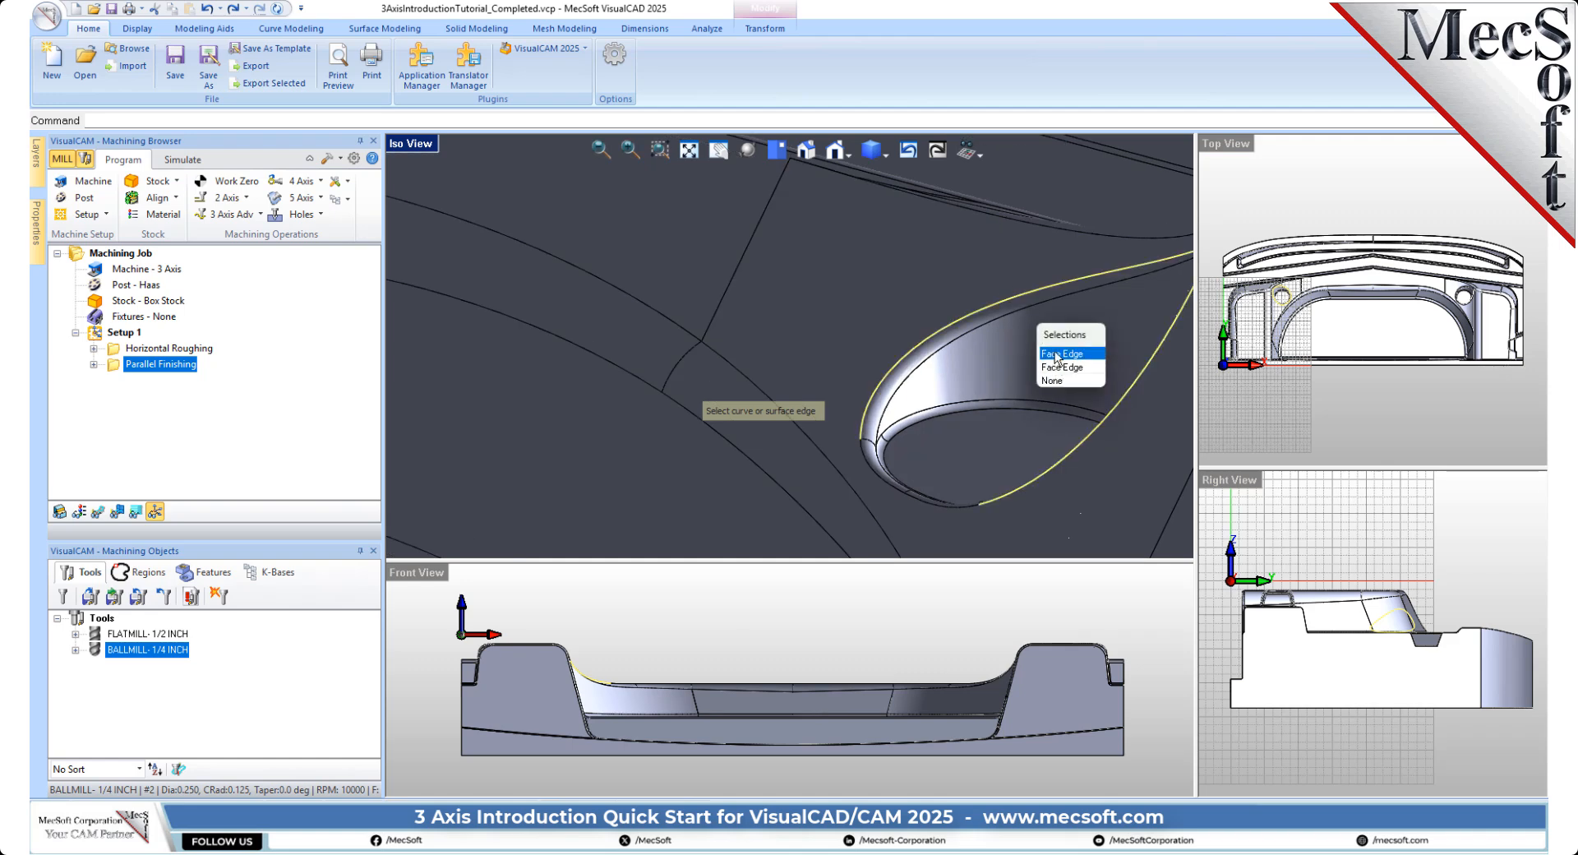
{"action": "left_click", "coordinate": [1044, 367]}
{"action": "left_click", "coordinate": [871, 467]}
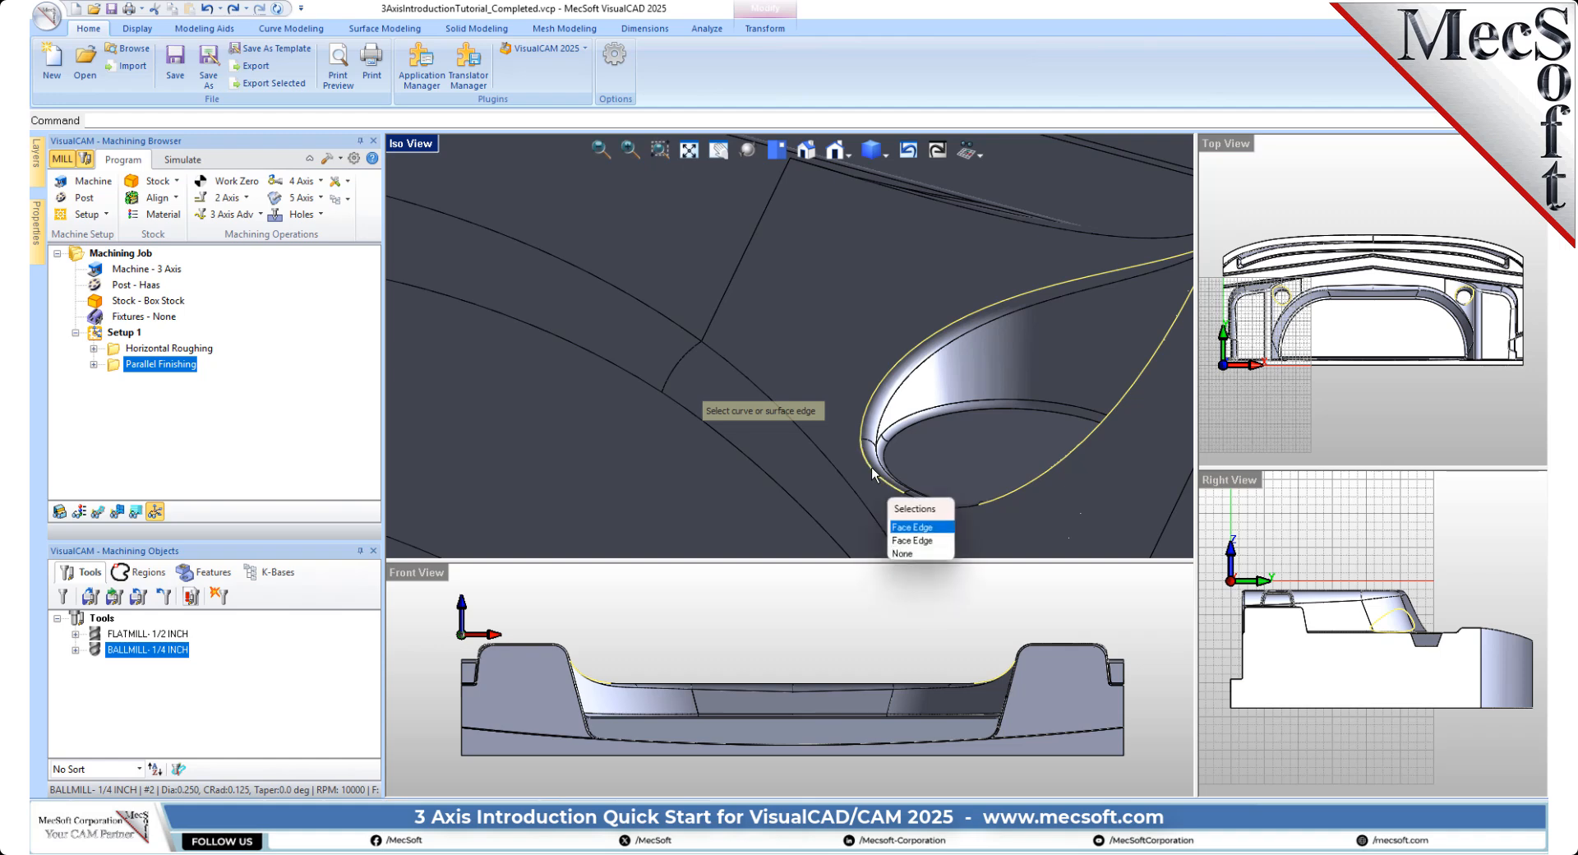
{"action": "left_click", "coordinate": [924, 530]}
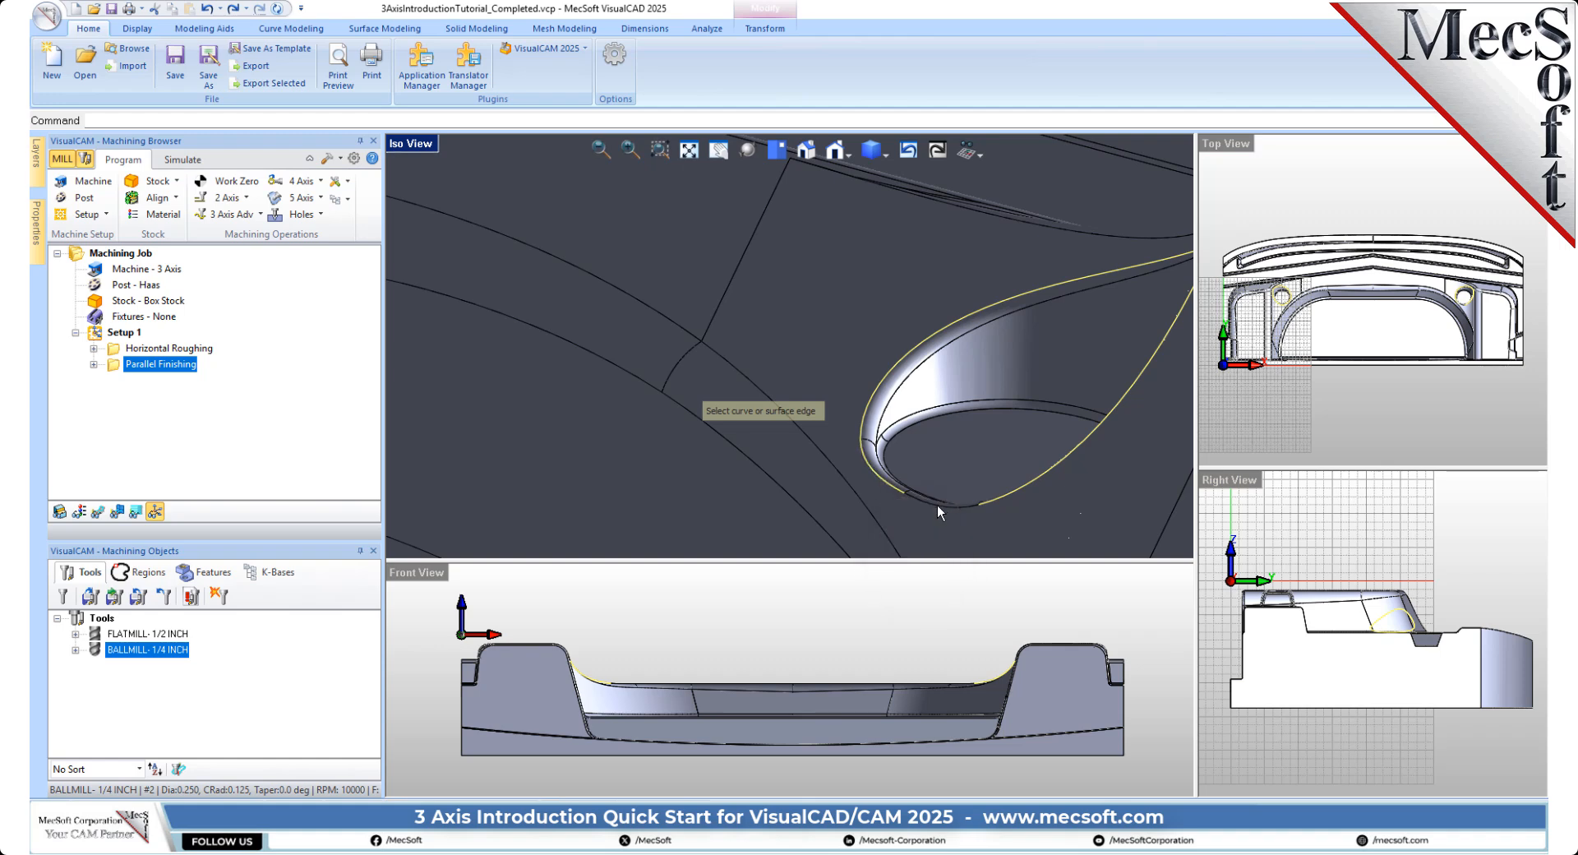
{"action": "left_click", "coordinate": [937, 505]}
{"action": "left_click", "coordinate": [986, 567]}
{"action": "right_click", "coordinate": [585, 425]}
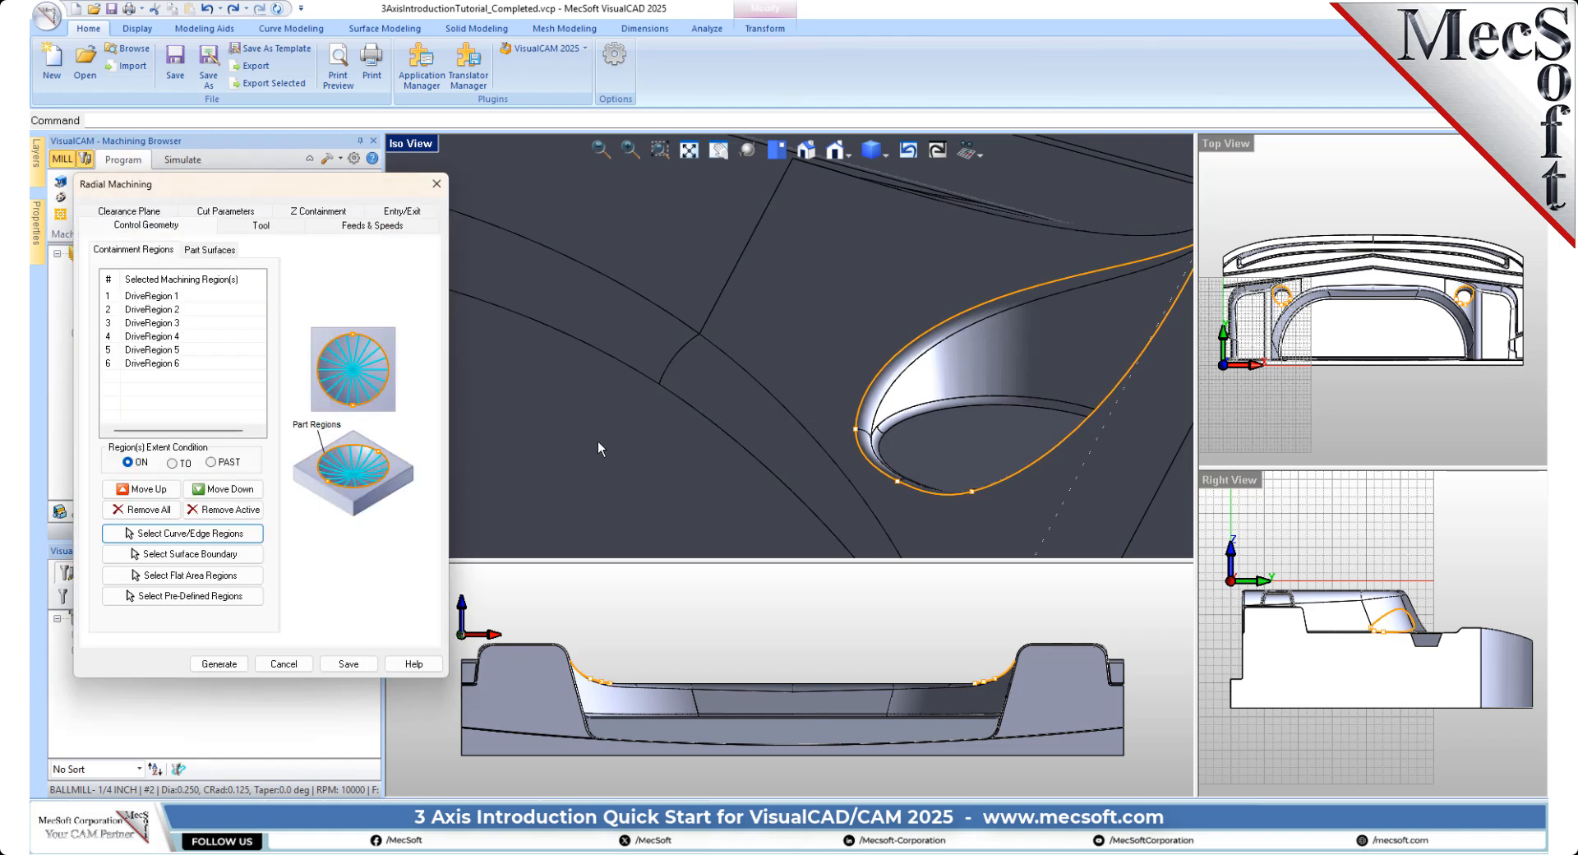
Use BALLMILL- 1/4 INCH as the tool for the Radial Machining operation
{"action": "left_click_drag", "start_coordinate": [293, 193], "coordinate": [322, 203]}
{"action": "scroll", "coordinate": [978, 334], "scroll_direction": "down", "scroll_amount": 4}
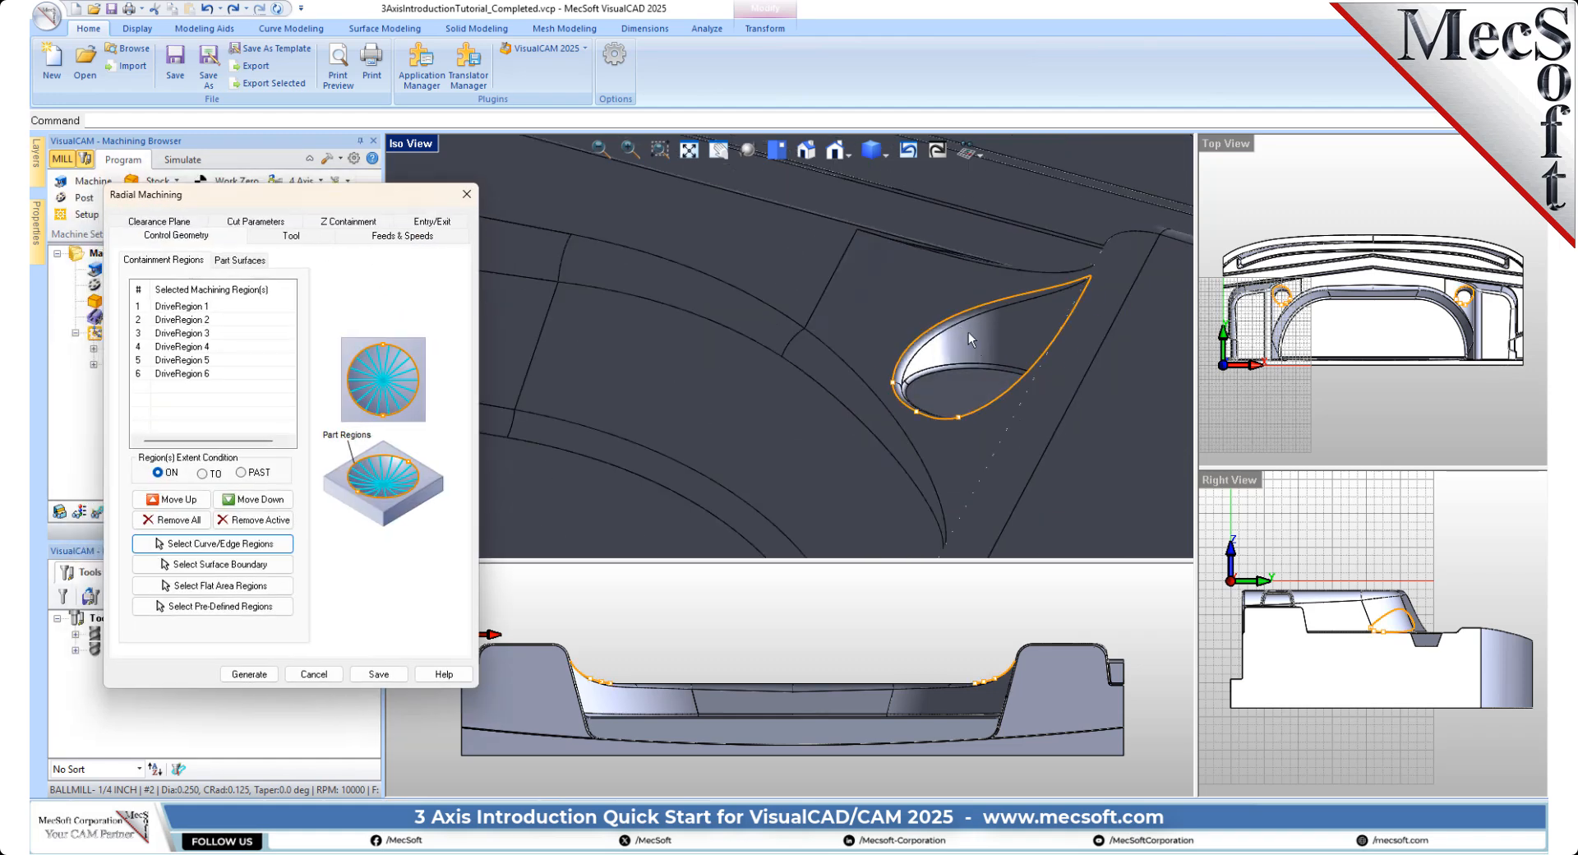
{"action": "scroll", "coordinate": [992, 337], "scroll_direction": "down", "scroll_amount": 5}
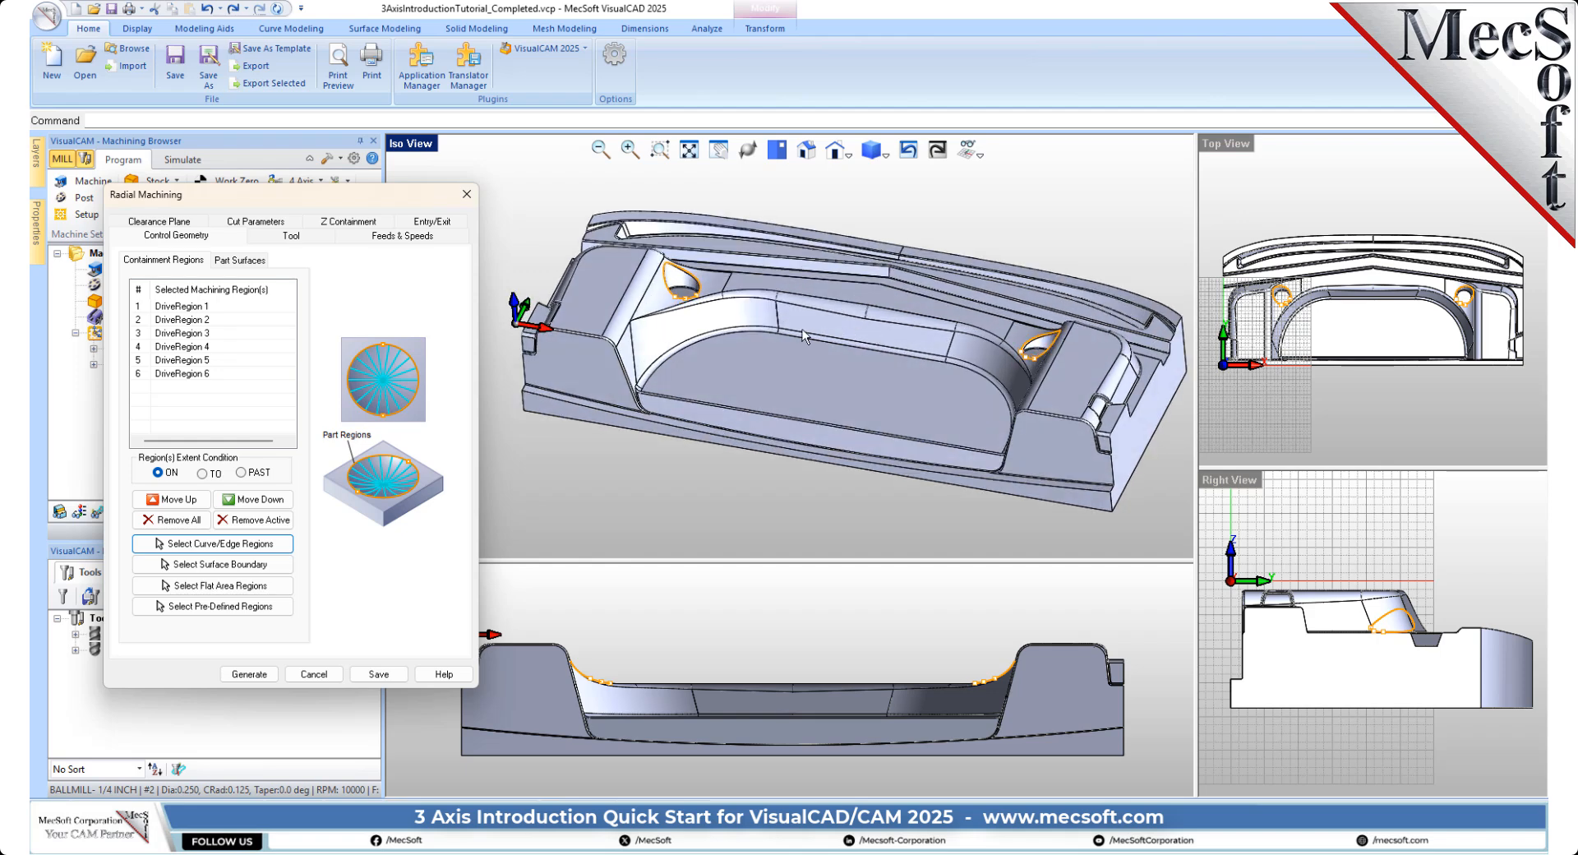
{"action": "left_click", "coordinate": [303, 238]}
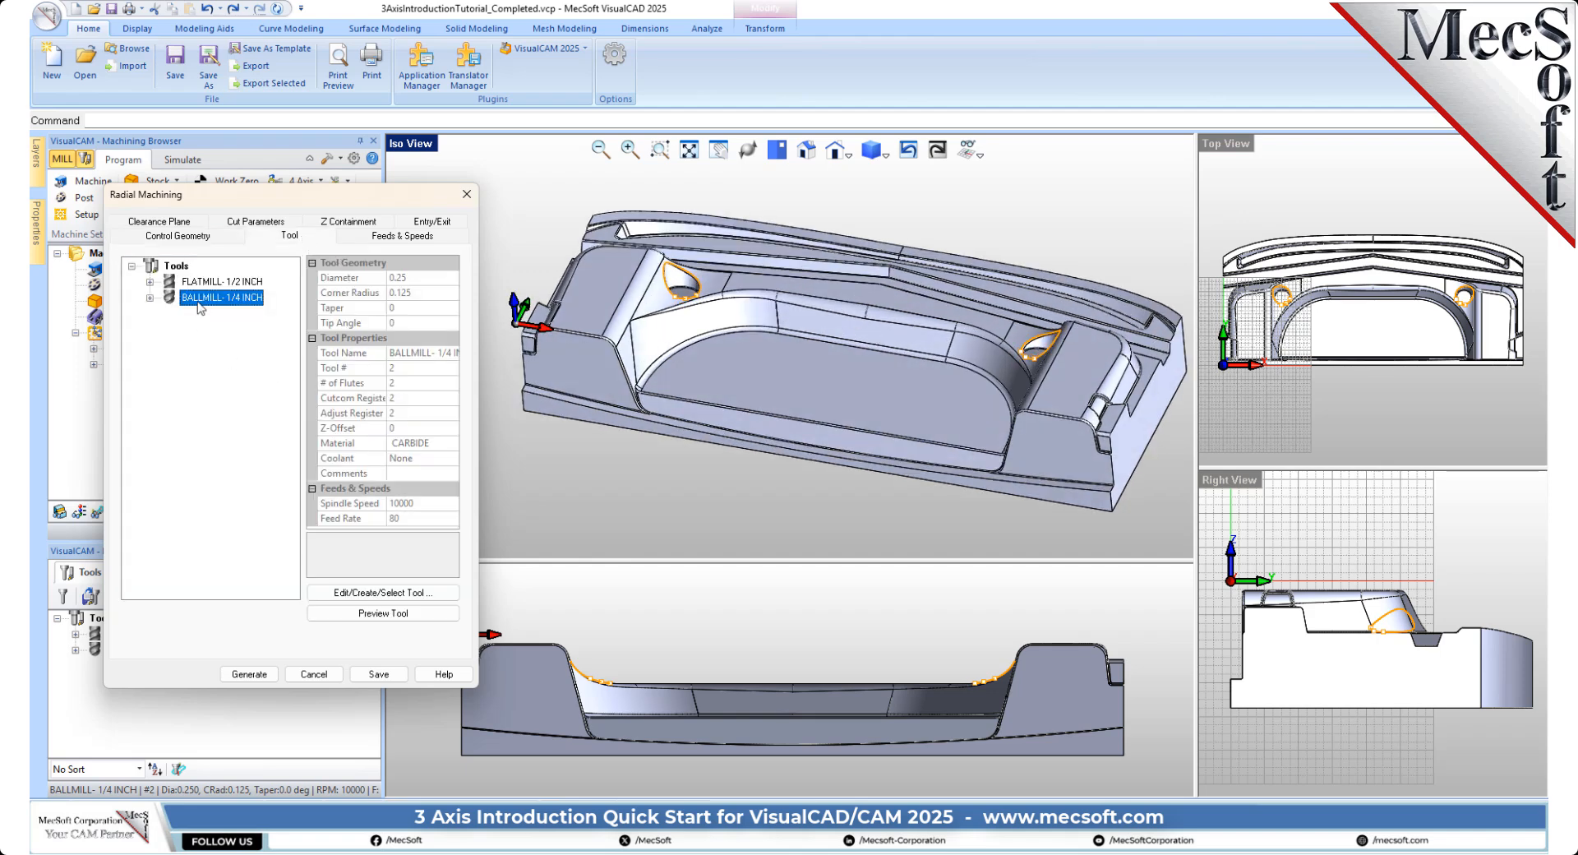
{"action": "mouse_move", "coordinate": [177, 300]}
{"action": "scroll", "coordinate": [669, 248], "scroll_direction": "up", "scroll_amount": 8}
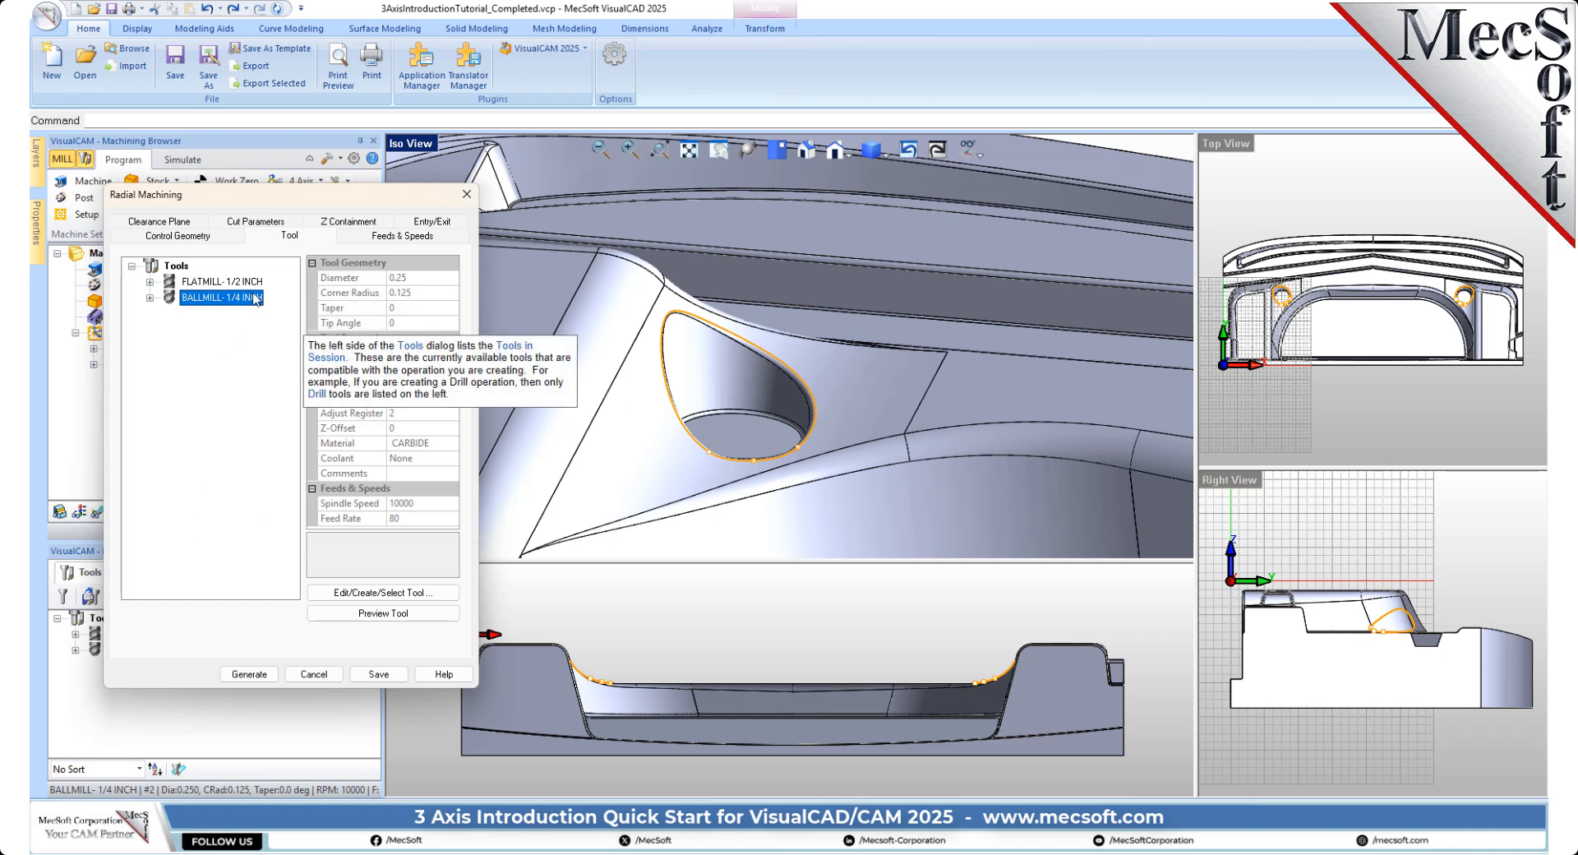
Reduce the stepover percentage of tool diameter, then generate the Radial Machining toolpath and display it on the part
{"action": "left_click", "coordinate": [244, 229]}
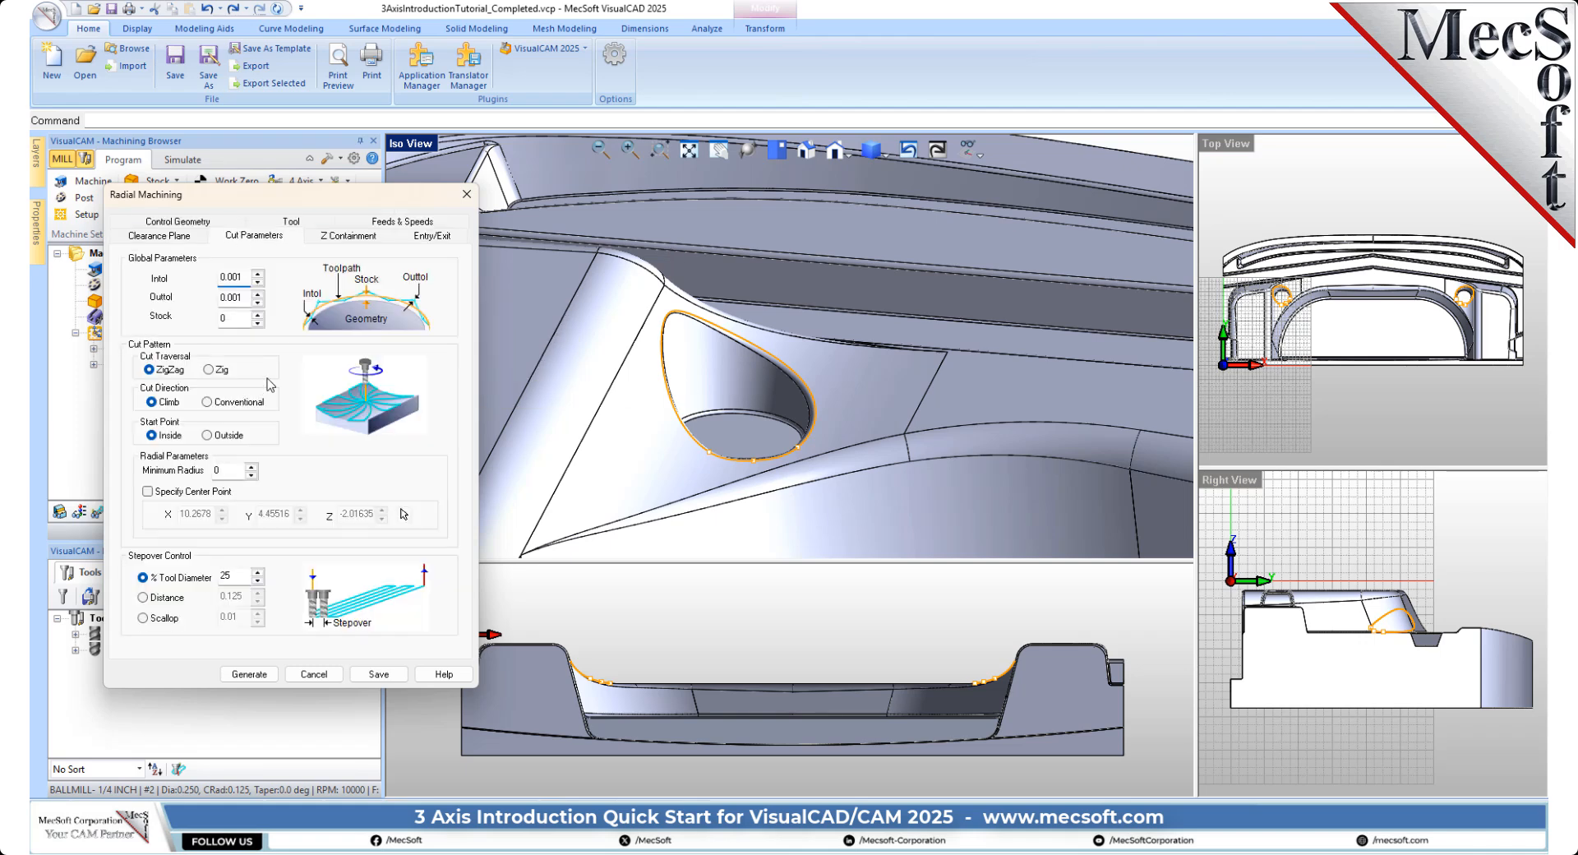
{"action": "double_click", "coordinate": [230, 575]}
{"action": "type", "text": "1"}
{"action": "left_click", "coordinate": [249, 674]}
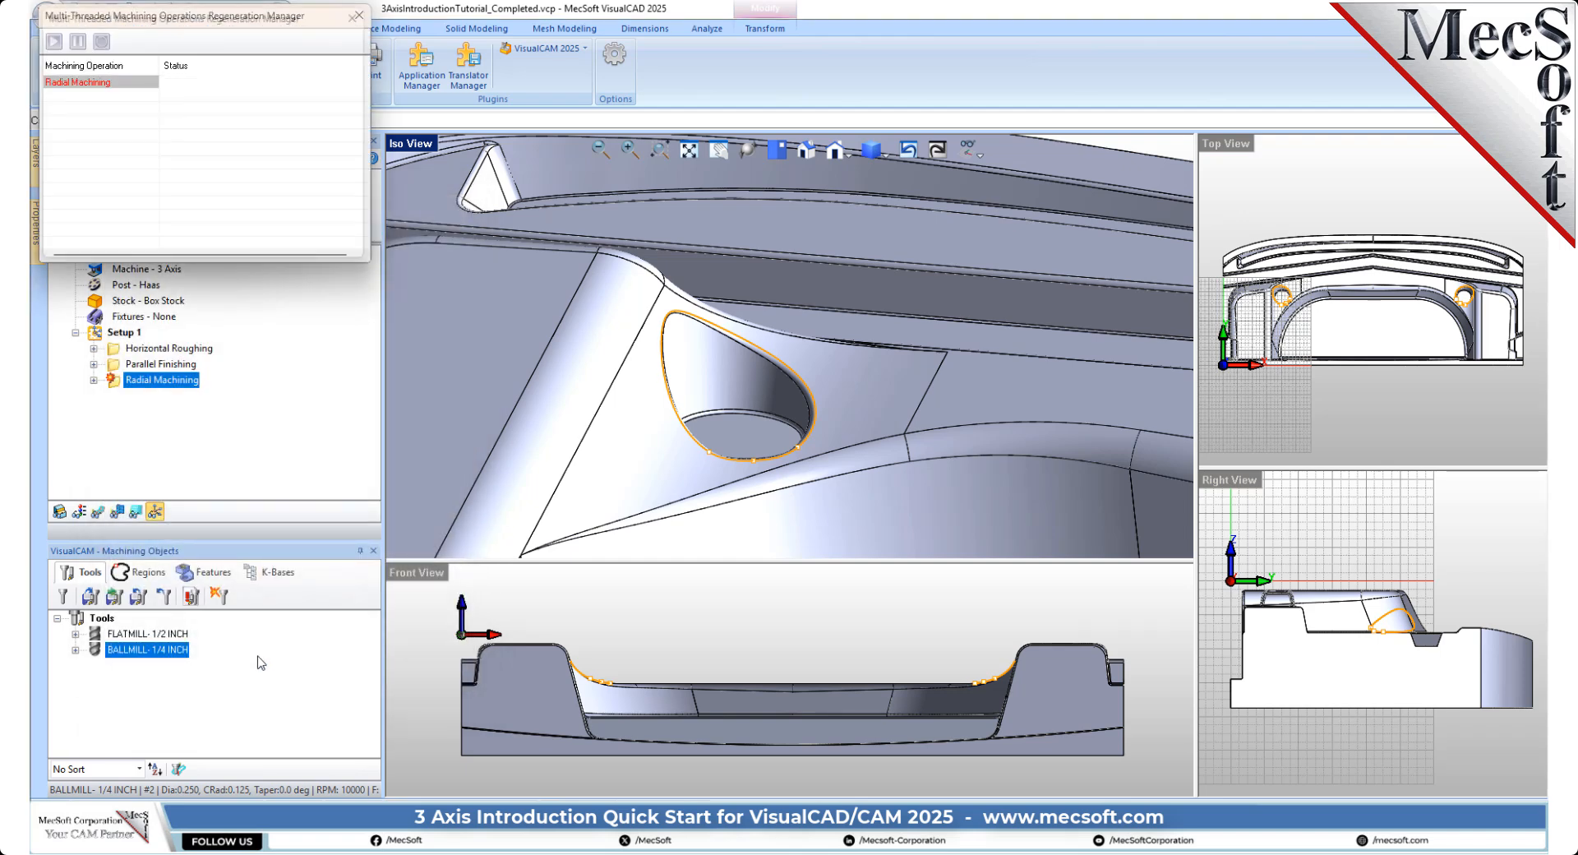
{"action": "left_click", "coordinate": [97, 512]}
Examine the radial passes inside the pocket from above and close up, ending in an isometric view
{"action": "mouse_move", "coordinate": [778, 352]}
{"action": "middle_mouse_down"}
{"action": "mouse_move", "coordinate": [786, 388]}
{"action": "mouse_move", "coordinate": [785, 352]}
{"action": "middle_mouse_up"}
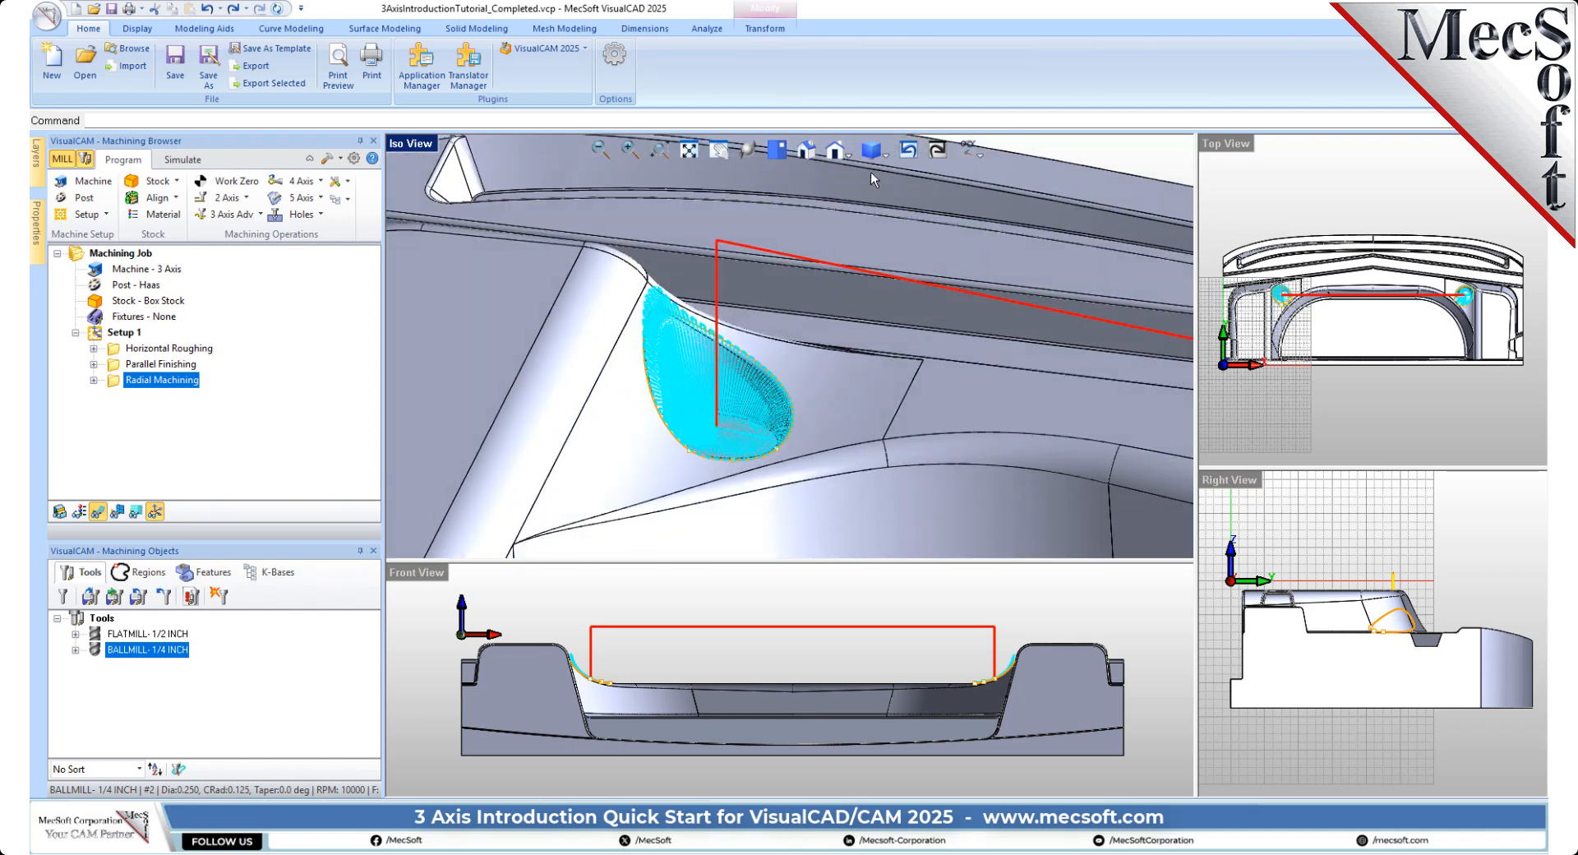
{"action": "left_click", "coordinate": [778, 149]}
{"action": "scroll", "coordinate": [743, 284], "scroll_direction": "up", "scroll_amount": 5}
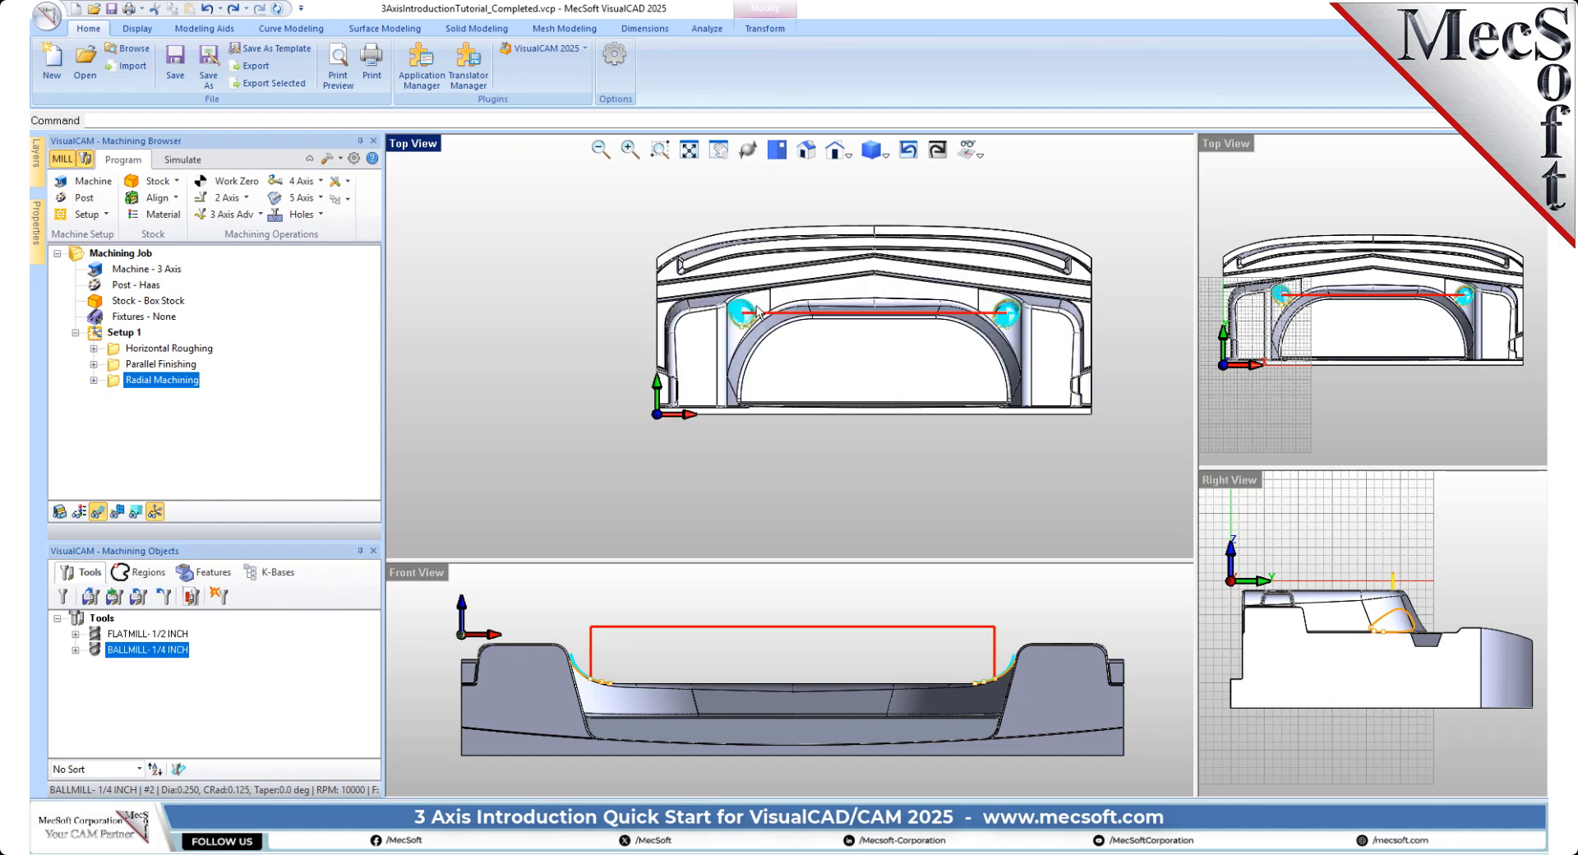
{"action": "right_click", "coordinate": [743, 284]}
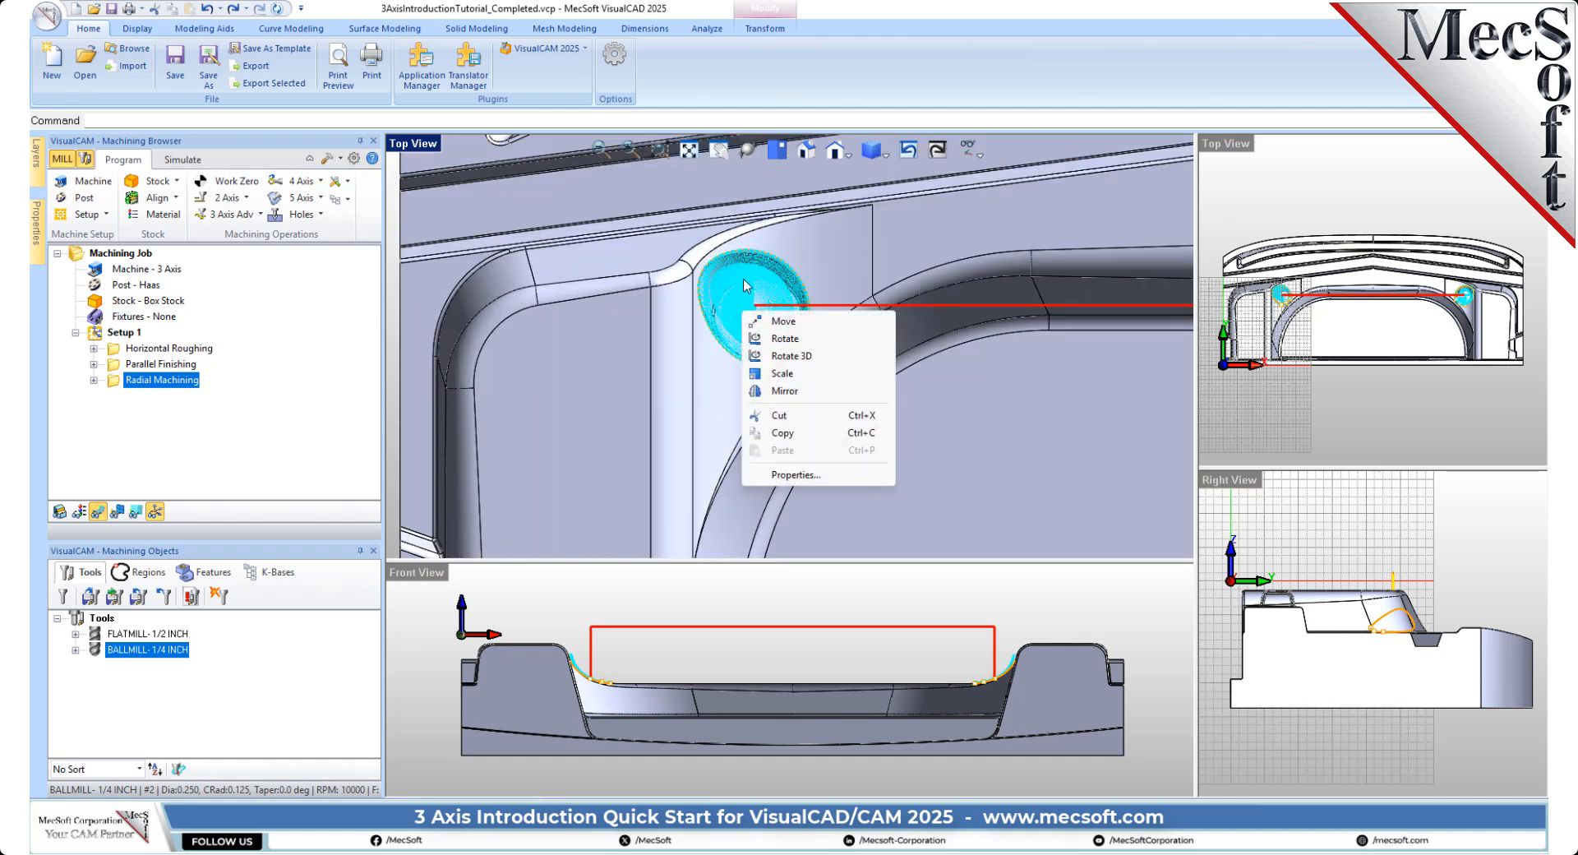
{"action": "left_click", "coordinate": [898, 218]}
{"action": "scroll", "coordinate": [758, 297], "scroll_direction": "up", "scroll_amount": 10}
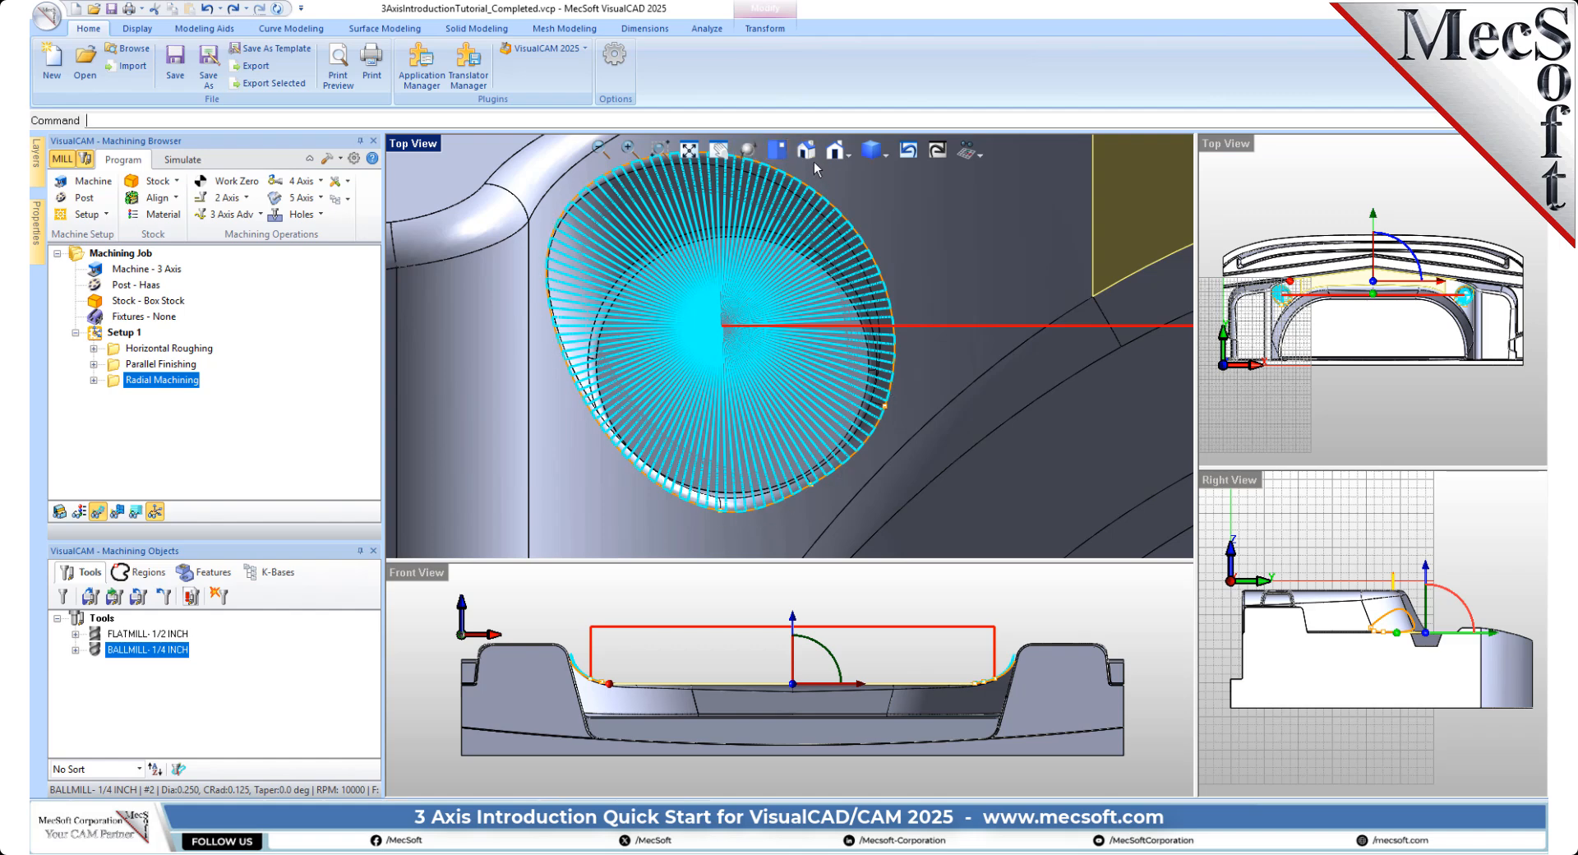
{"action": "left_click", "coordinate": [848, 157]}
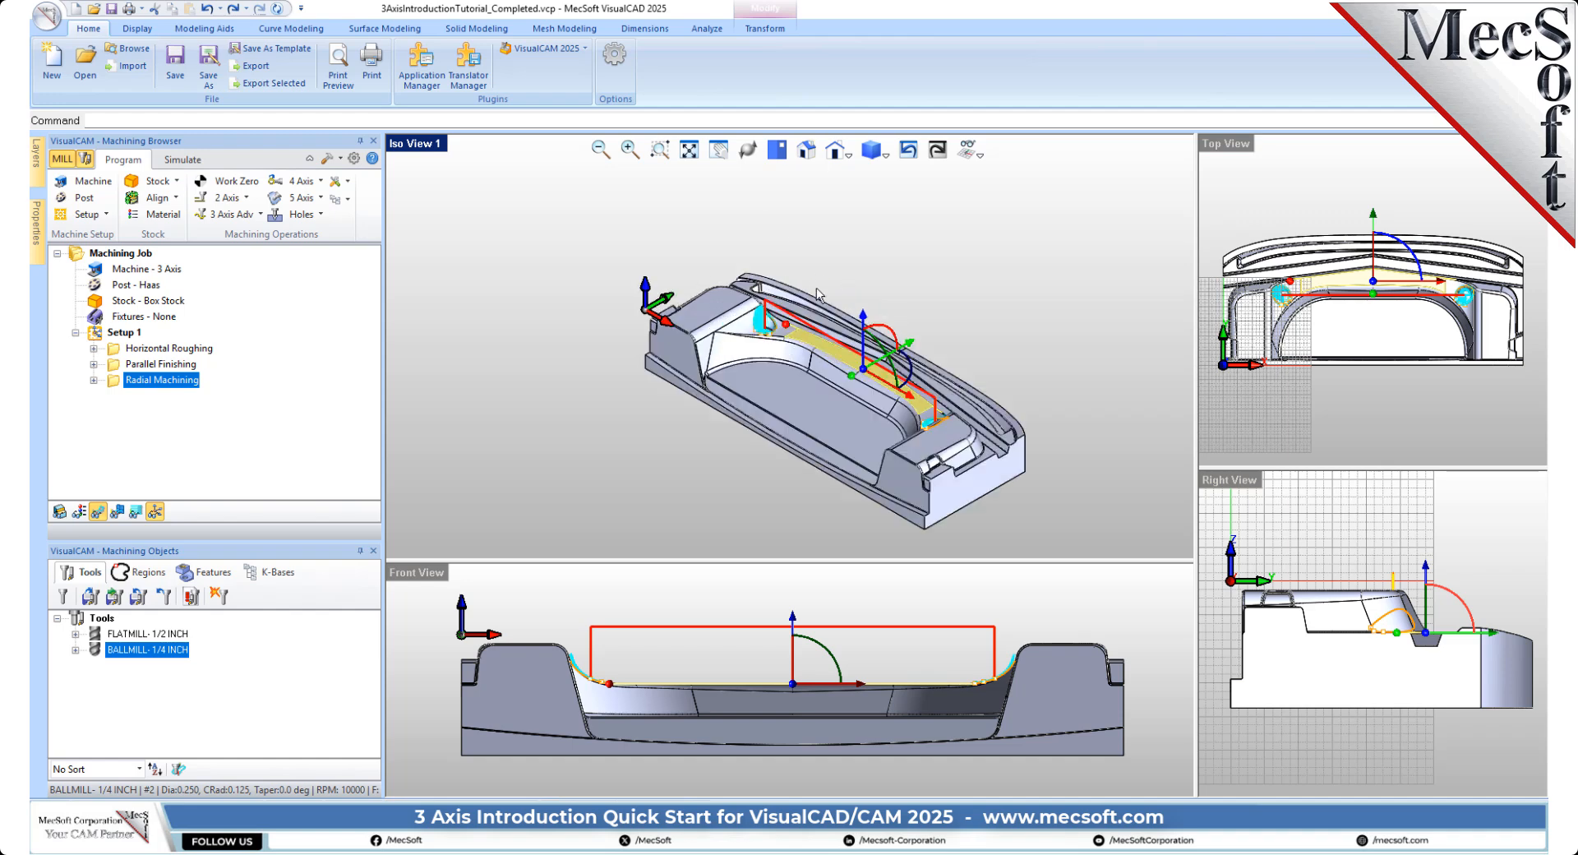
Simulate the Radial Machining of both pockets on the stock left by the Parallel Finishing
{"action": "left_click", "coordinate": [182, 159]}
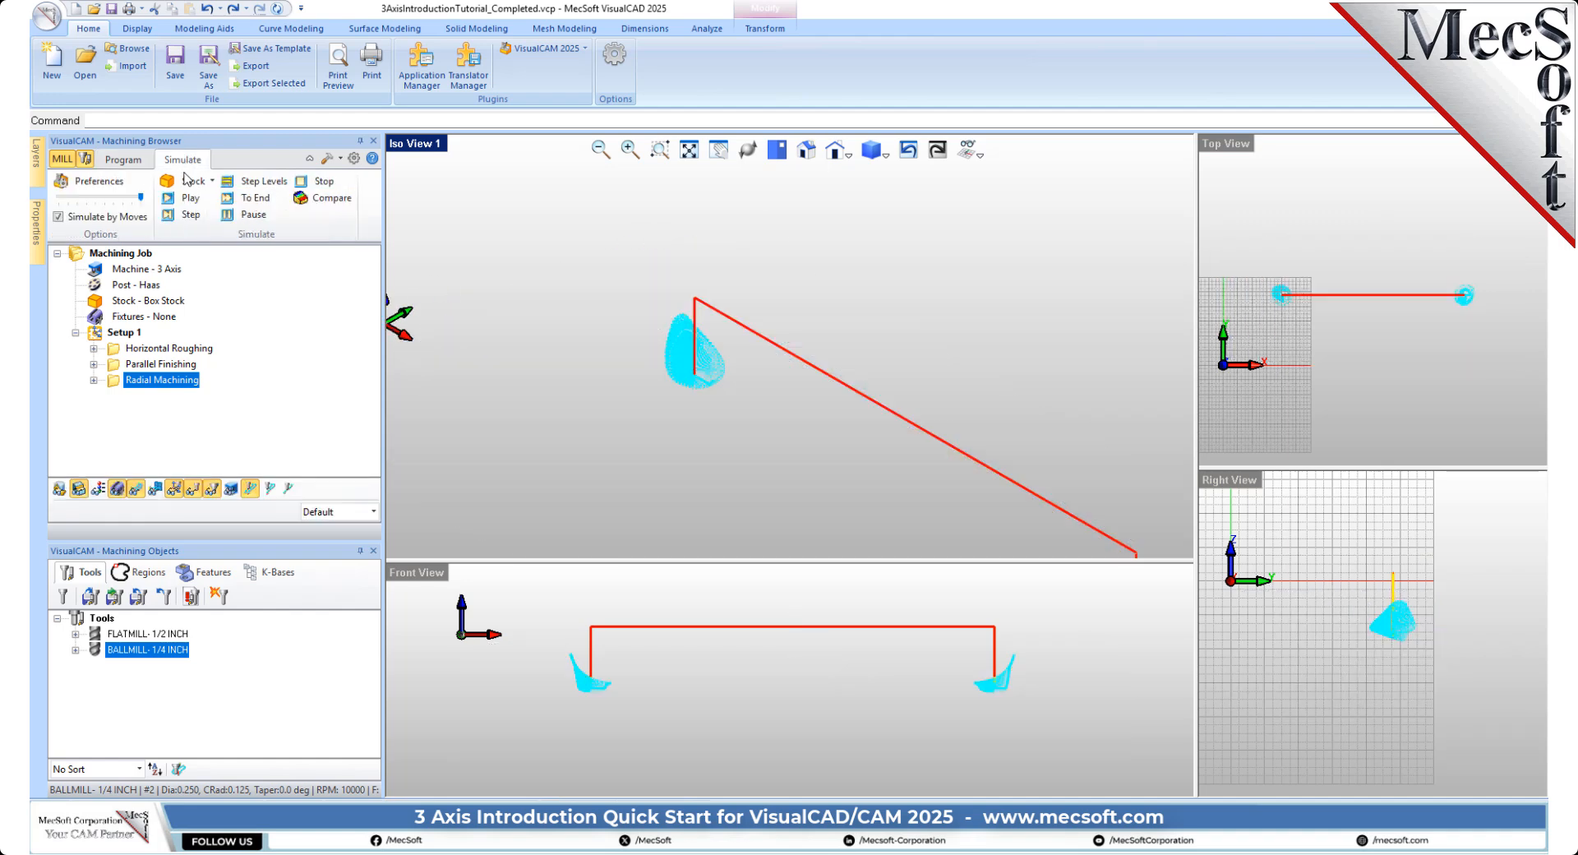
{"action": "left_click", "coordinate": [188, 199]}
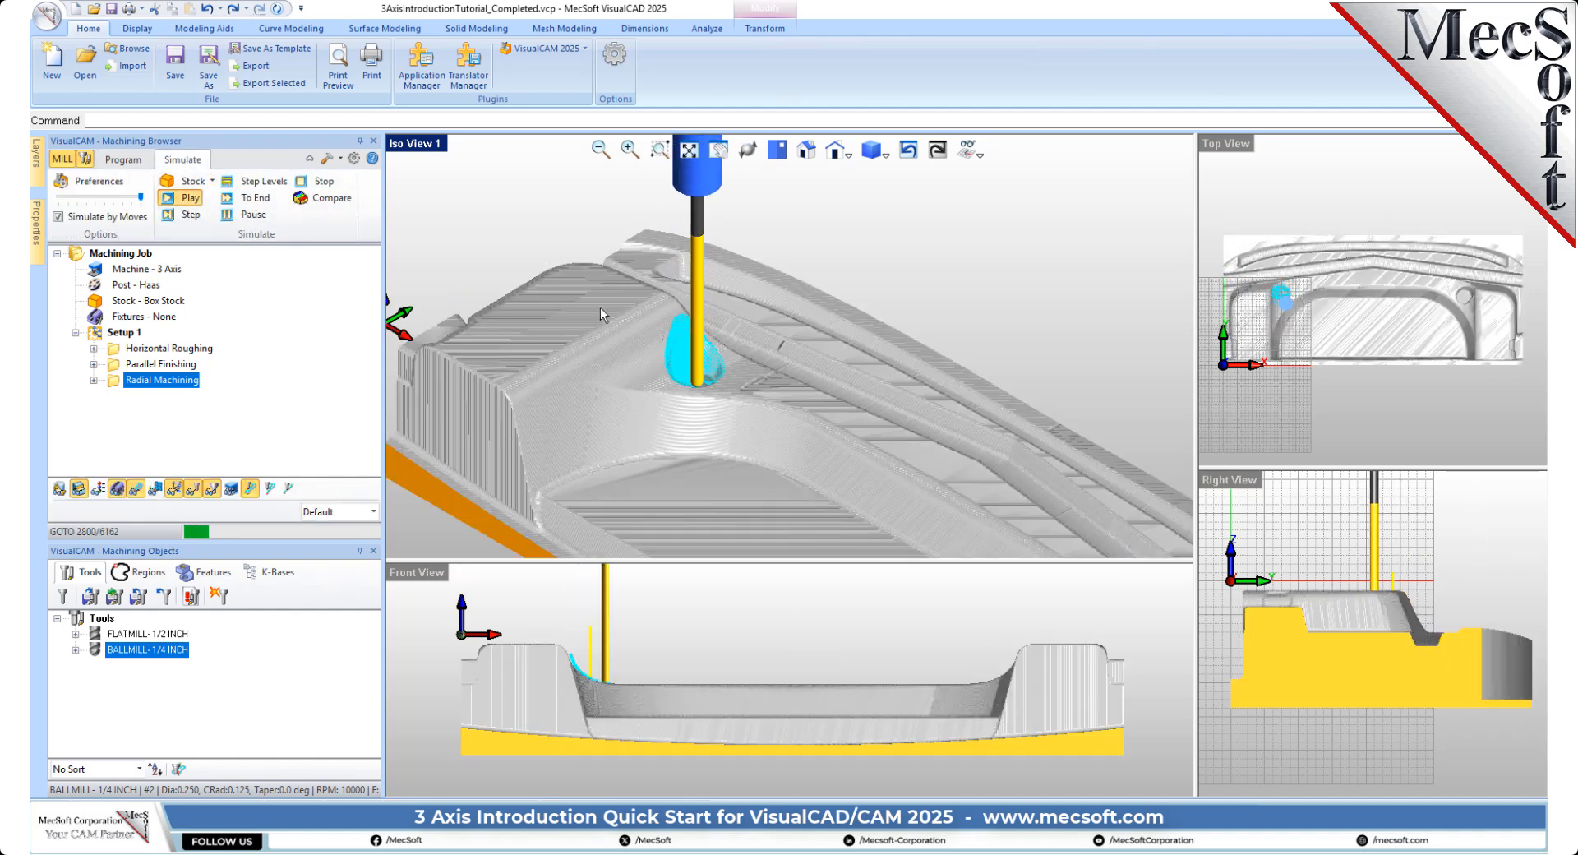
{"action": "scroll", "coordinate": [586, 201], "scroll_direction": "down", "scroll_amount": 2}
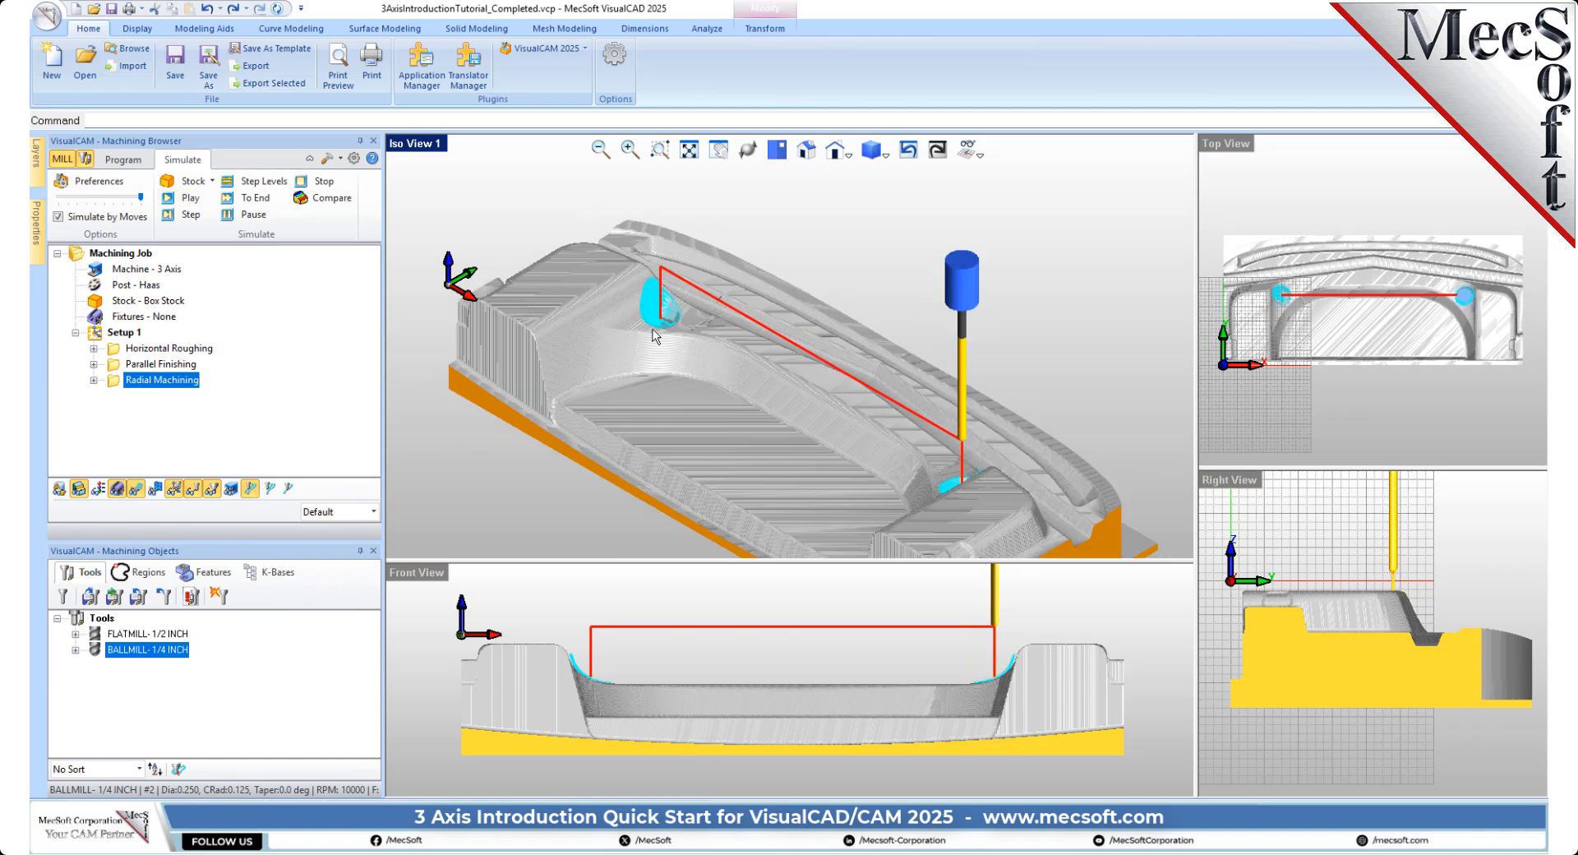
Post Setup 1 with the Haas post as an .nc file in the QuickStart folder and look through the posted G-code
{"action": "left_click", "coordinate": [135, 161]}
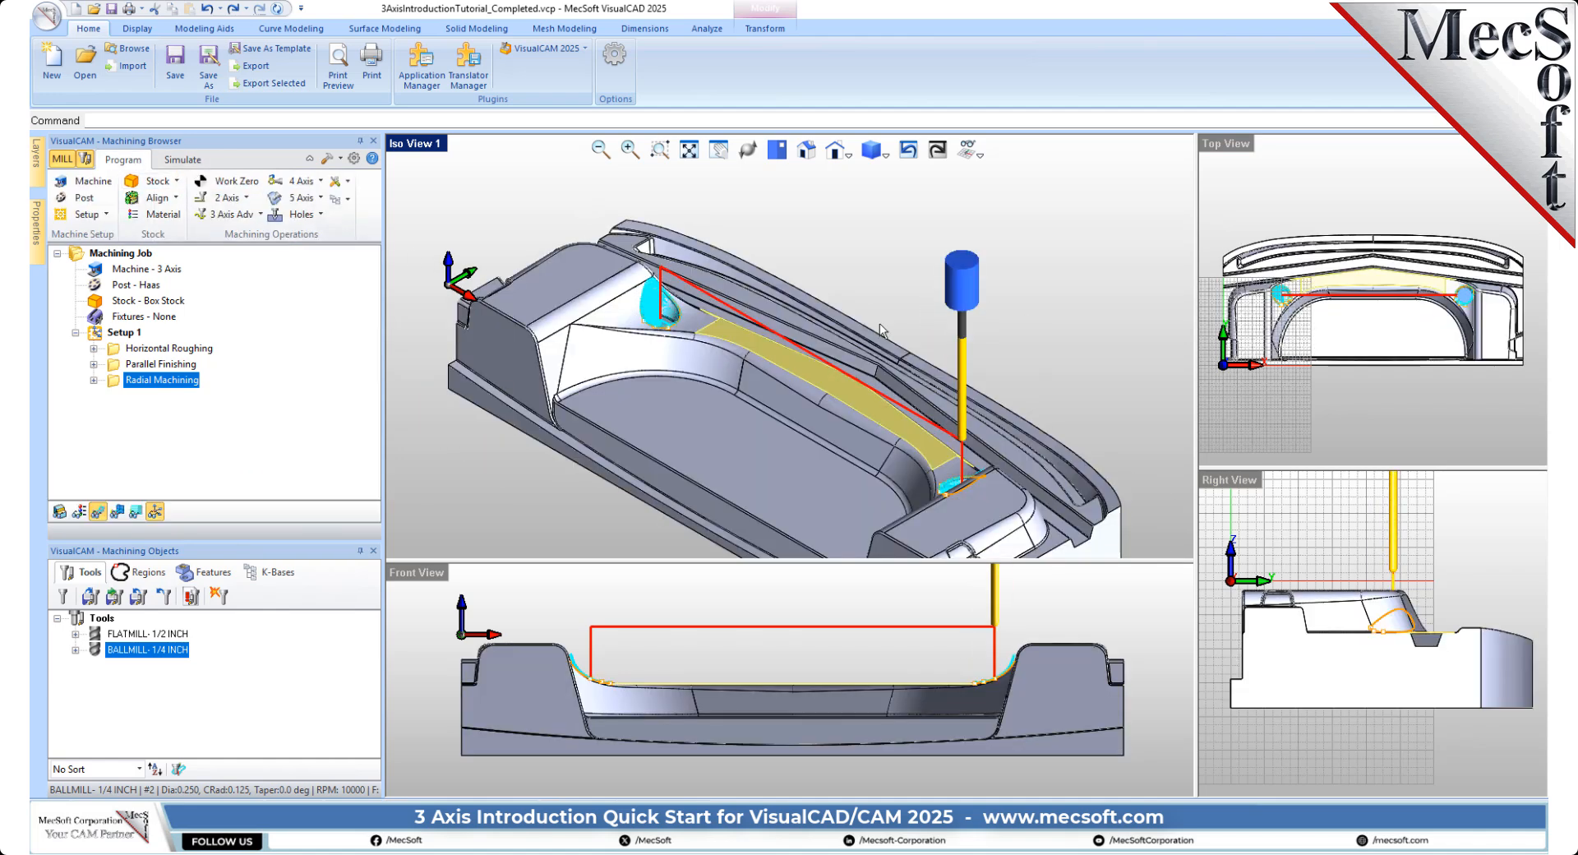
{"action": "left_click", "coordinate": [458, 427]}
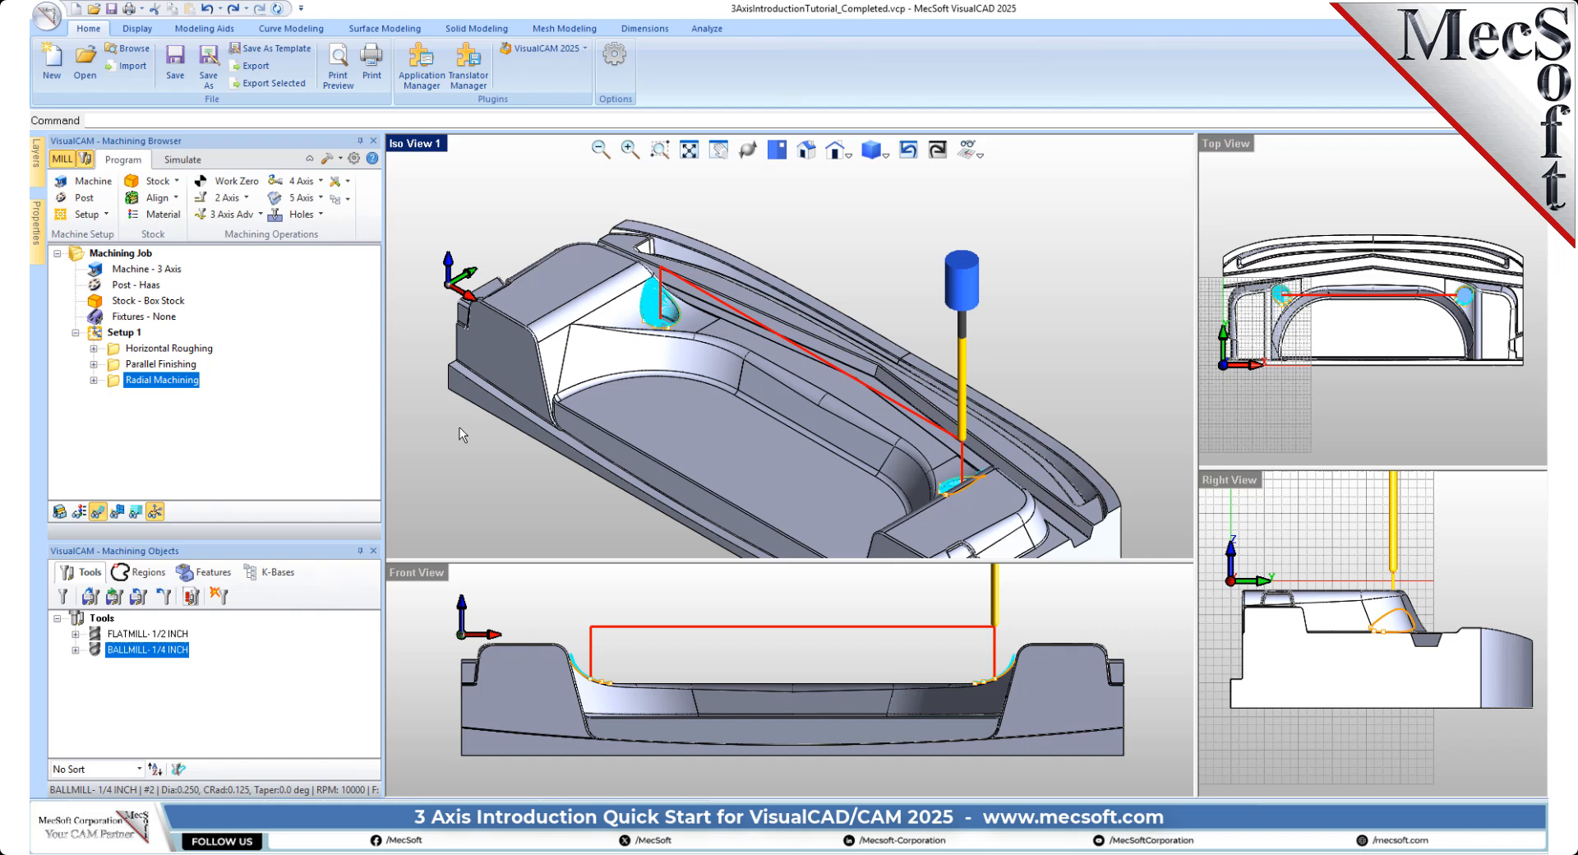
{"action": "left_click", "coordinate": [122, 332]}
{"action": "right_click", "coordinate": [119, 332]}
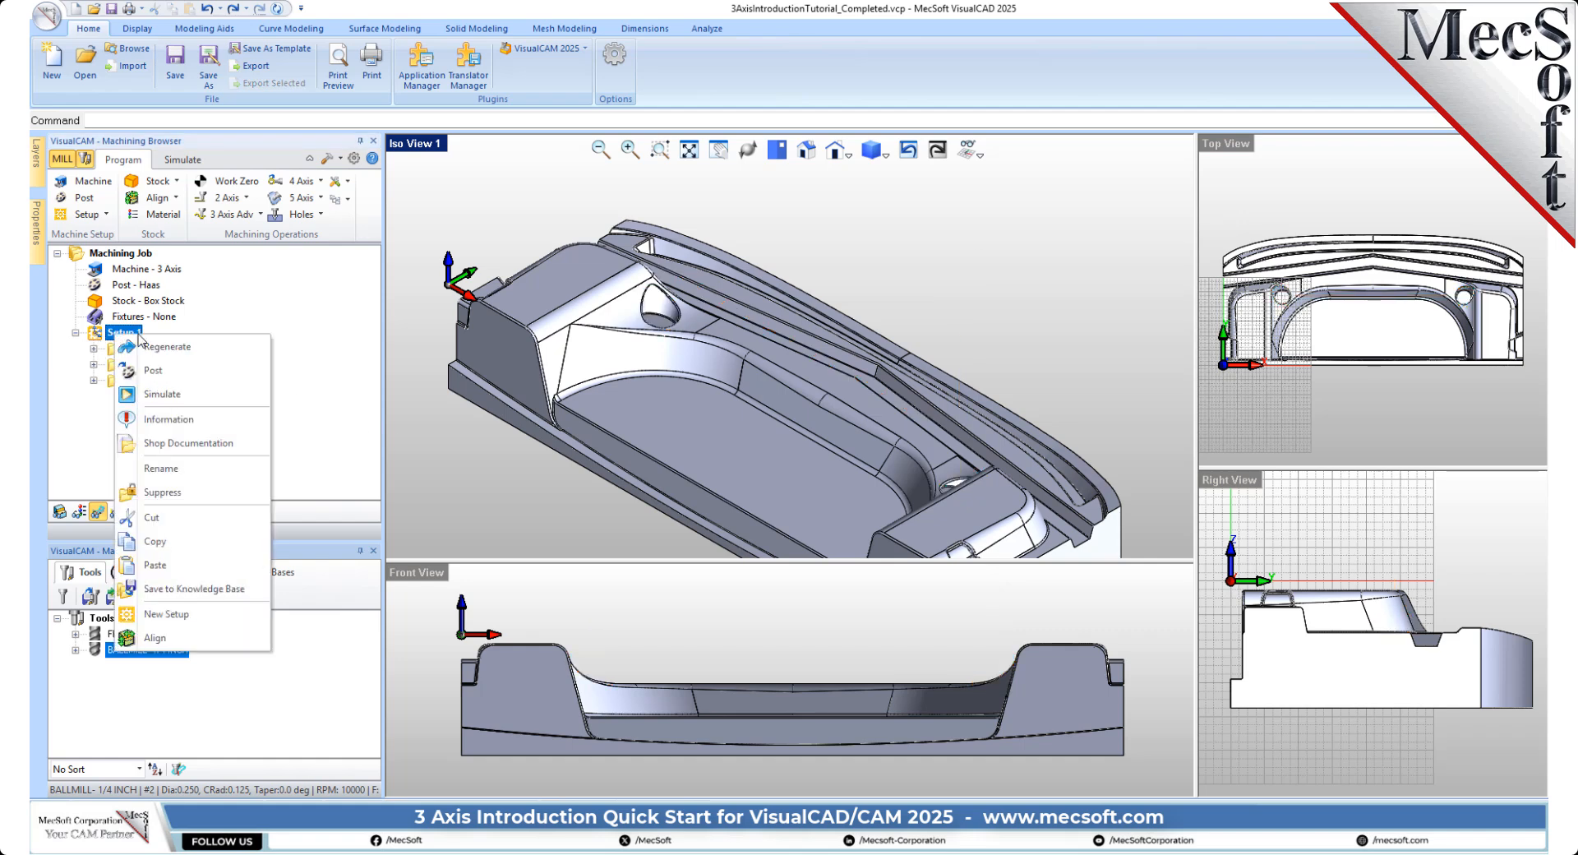
{"action": "left_click", "coordinate": [153, 371]}
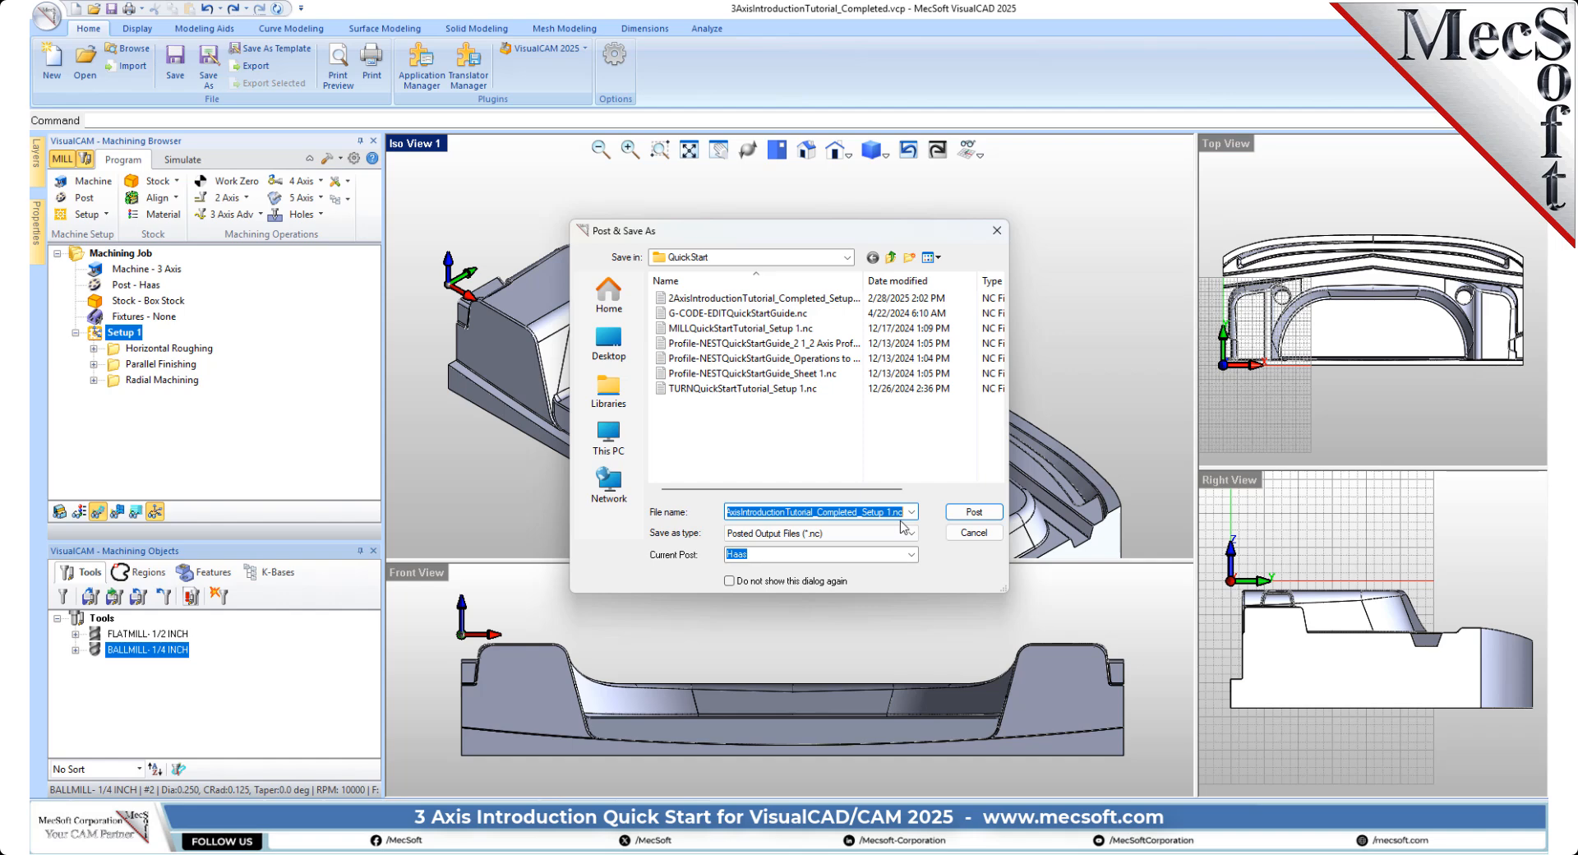
{"action": "left_click", "coordinate": [974, 515]}
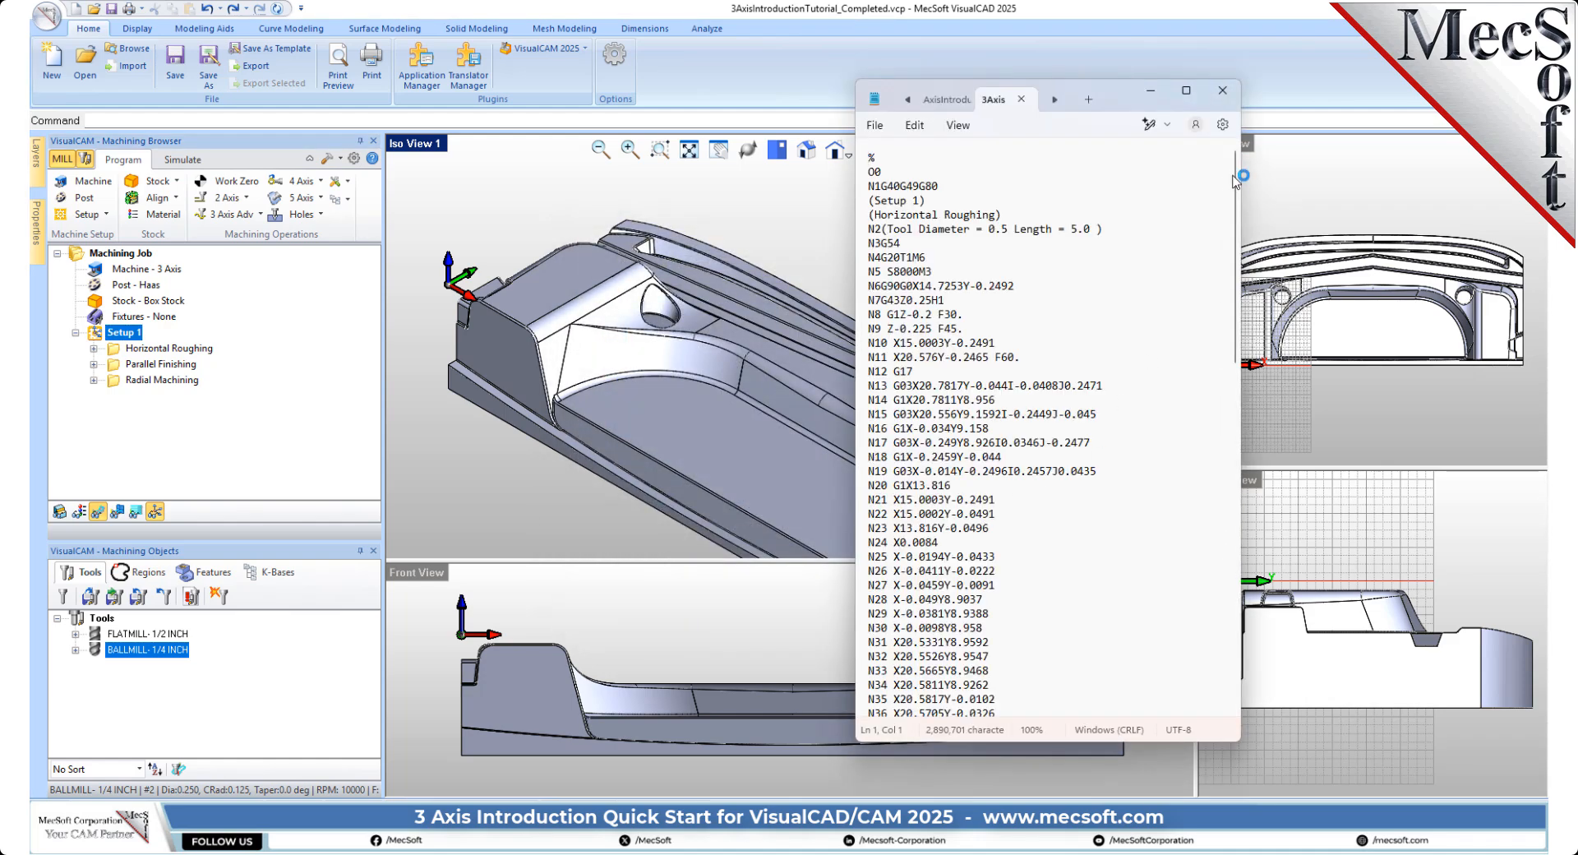
{"action": "left_click_drag", "start_coordinate": [1240, 181], "coordinate": [1237, 314]}
{"action": "left_click_drag", "start_coordinate": [1233, 483], "coordinate": [1205, 187]}
{"action": "left_click", "coordinate": [1155, 90]}
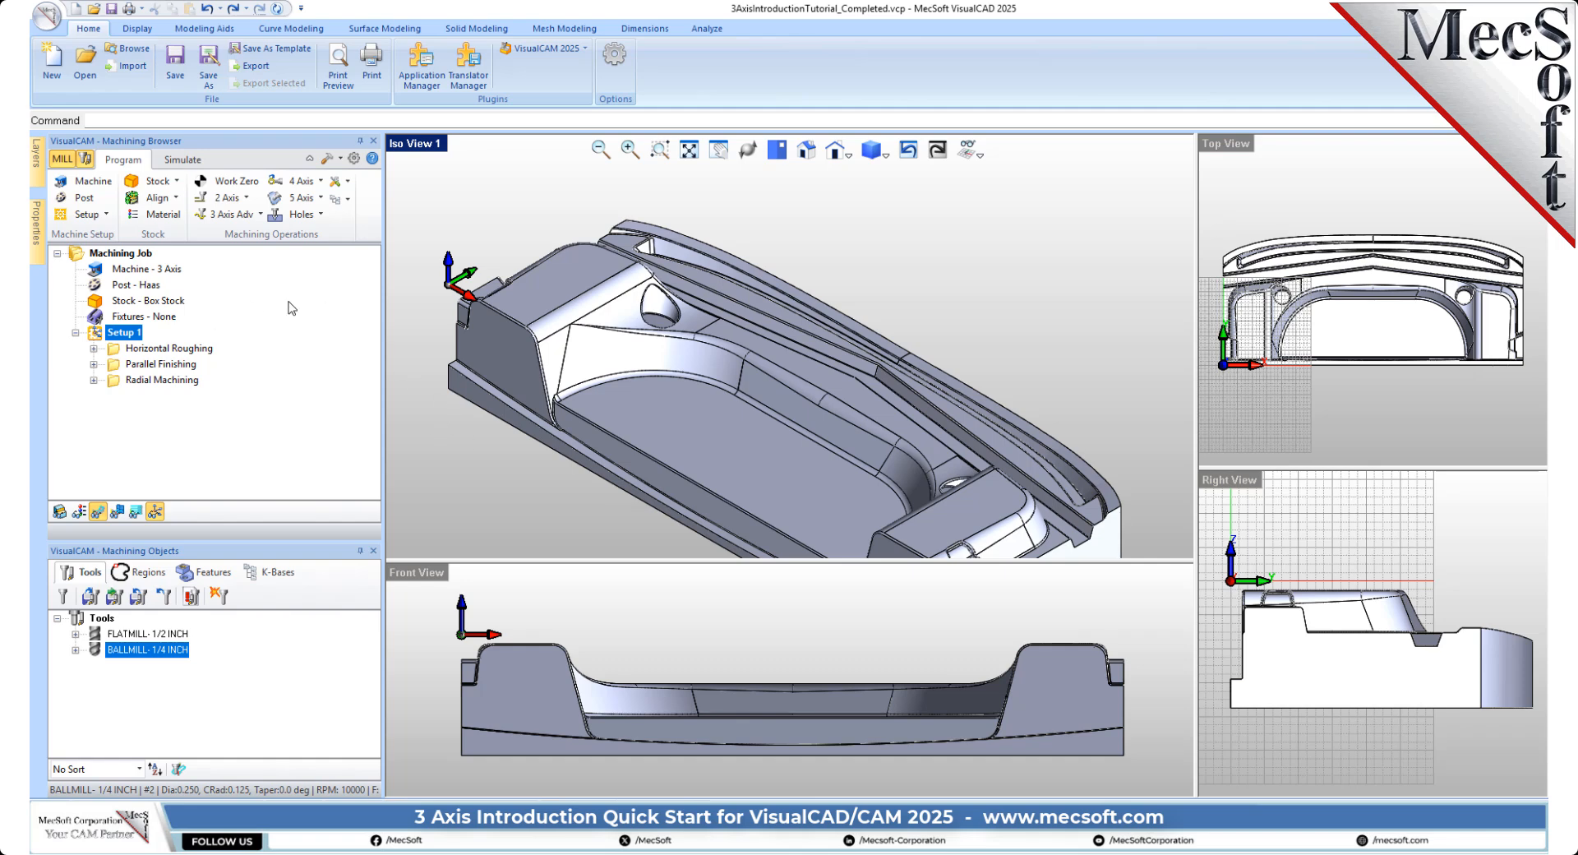
Examine the machining operations information of Setup 1, covering each operation's tool, cut feed, spindle speed and machining time
{"action": "scroll", "coordinate": [700, 306], "scroll_direction": "down", "scroll_amount": 3}
{"action": "middle_click_drag", "start_coordinate": [703, 325], "coordinate": [727, 383]}
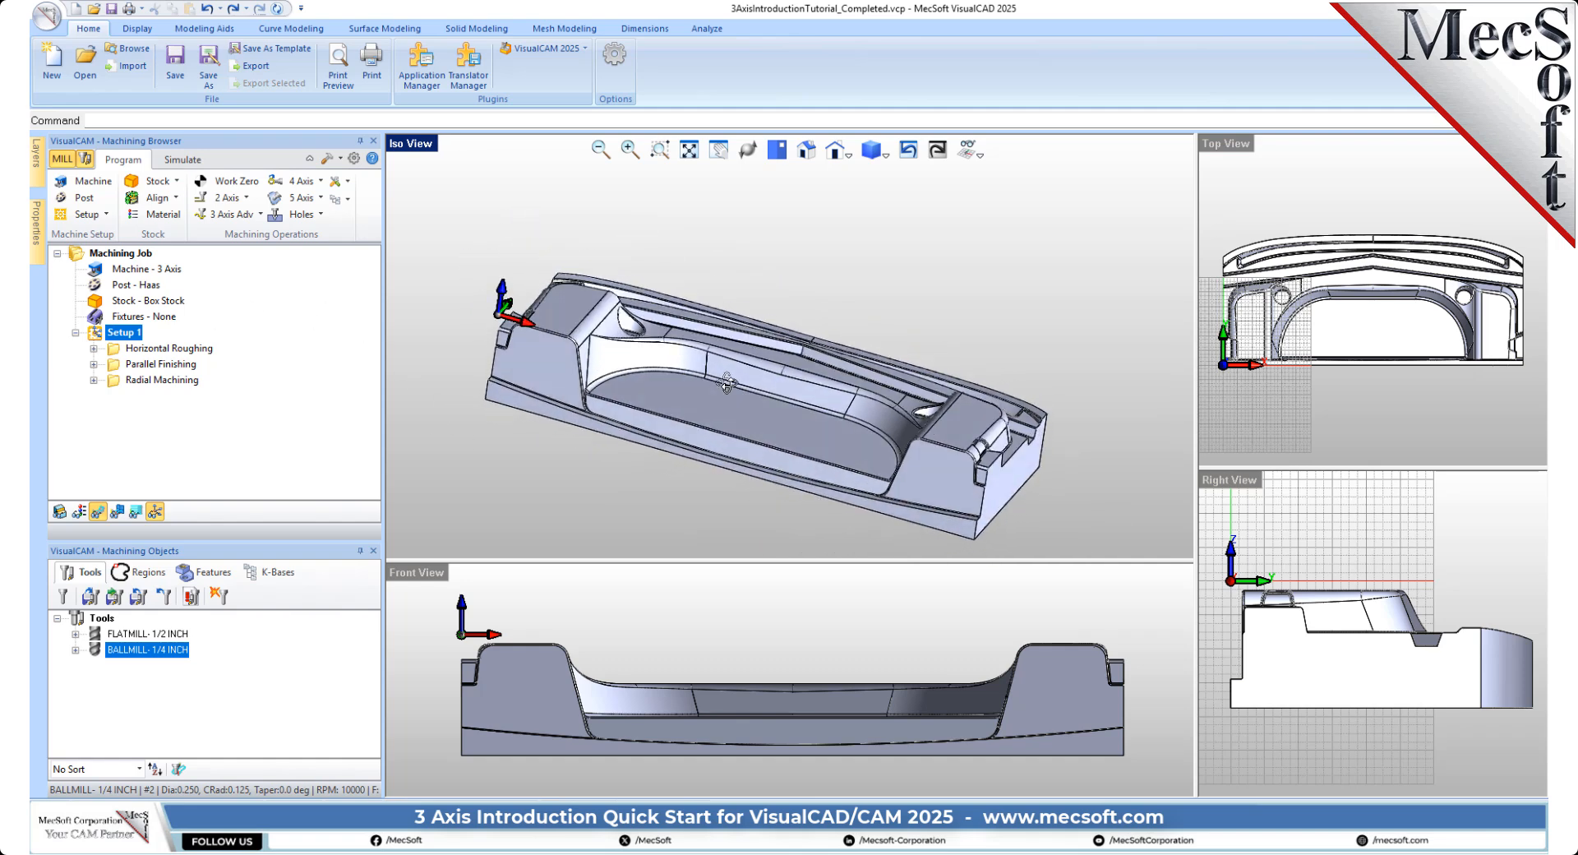
{"action": "right_click", "coordinate": [131, 335]}
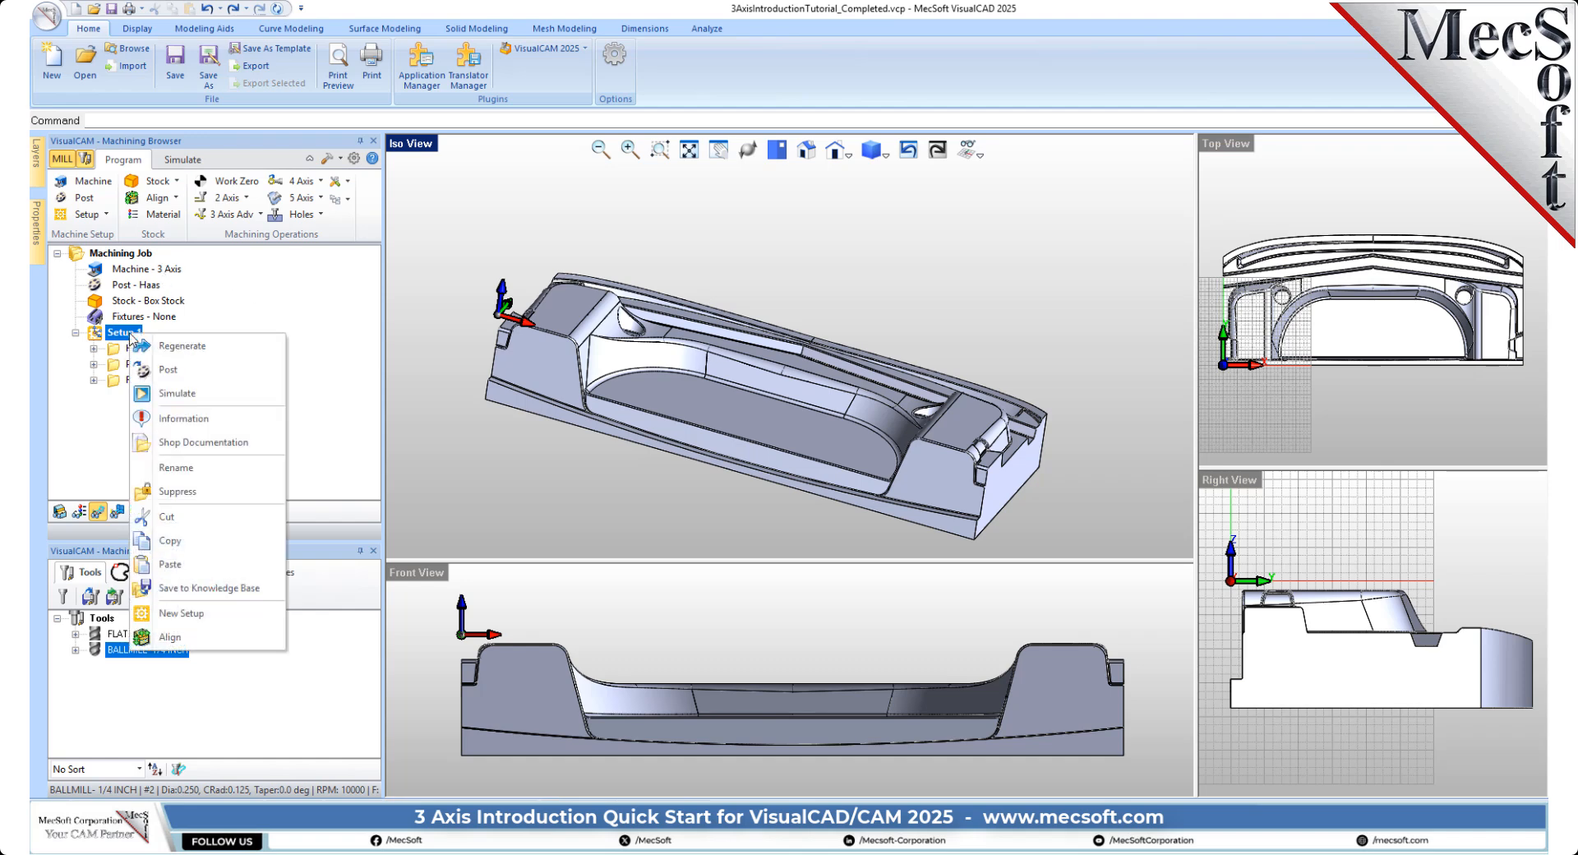
{"action": "left_click", "coordinate": [240, 418]}
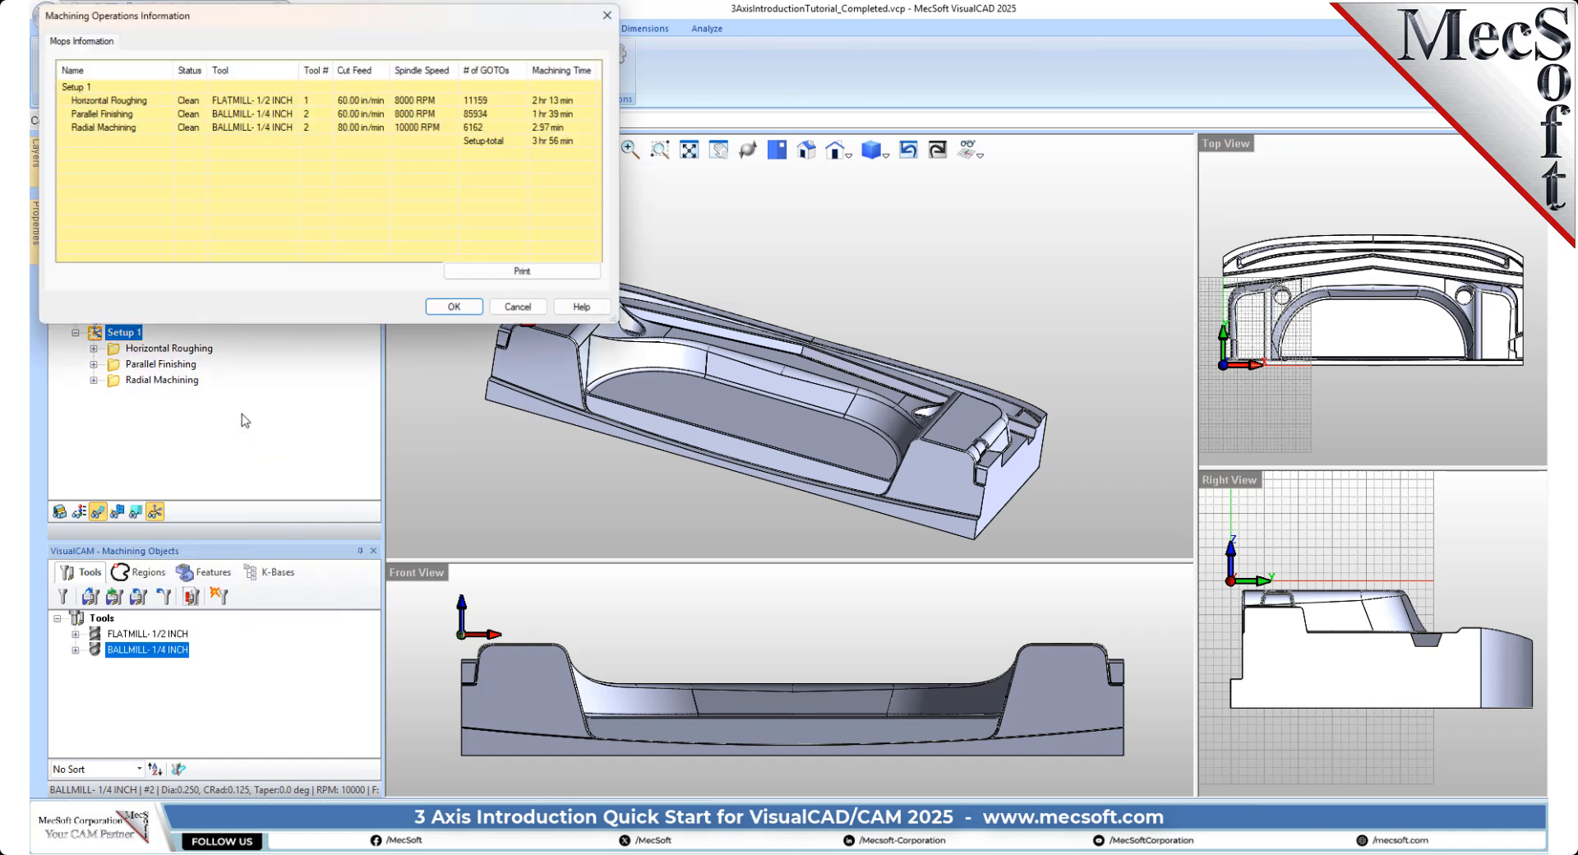
{"action": "left_click_drag", "start_coordinate": [304, 17], "coordinate": [397, 130]}
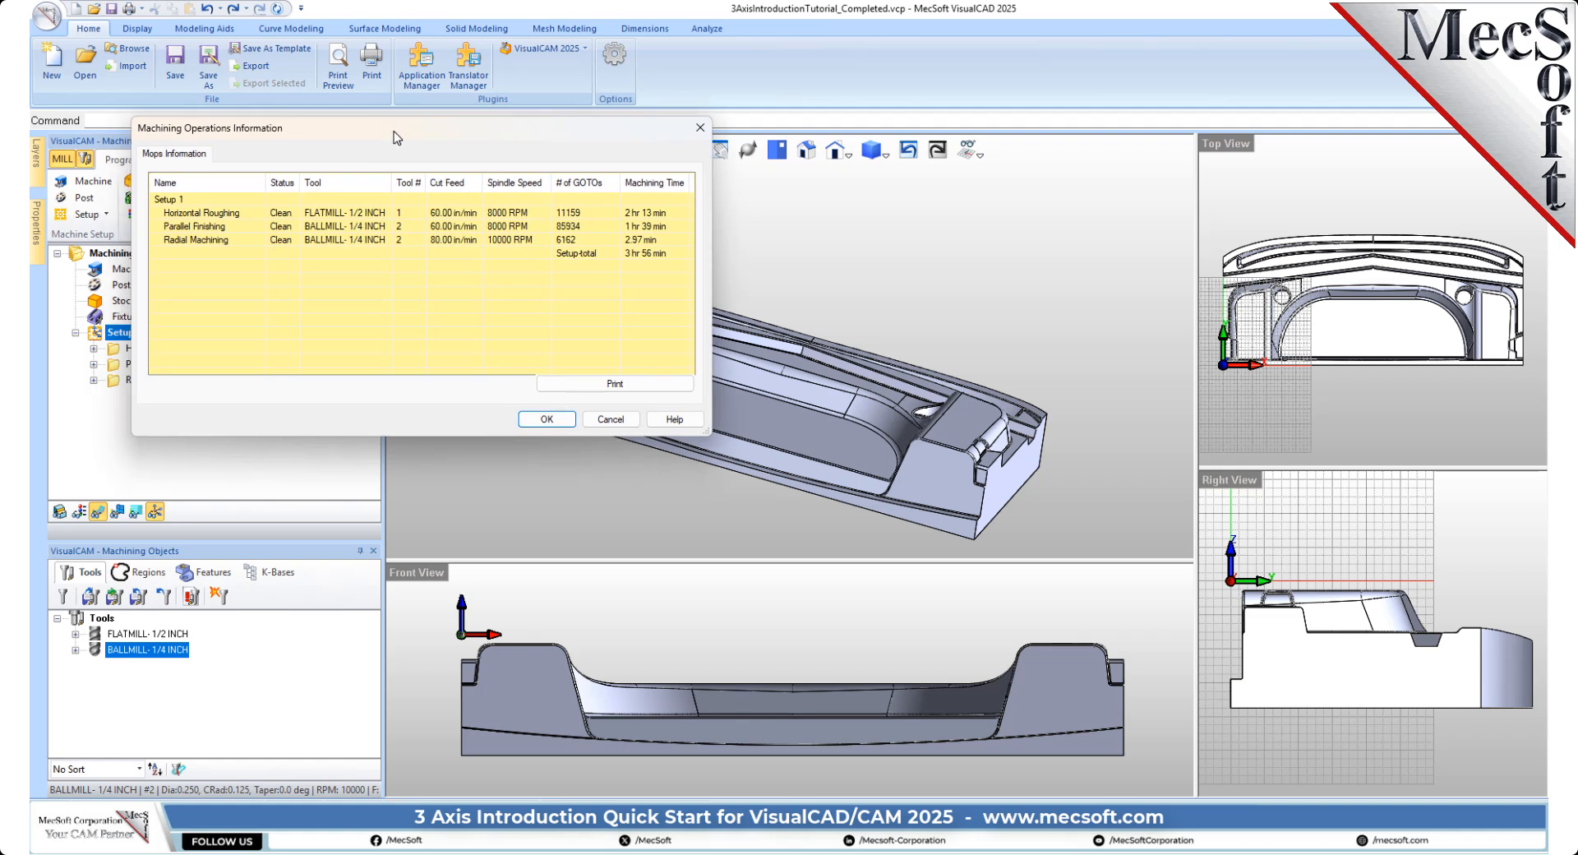
{"action": "left_click_drag", "start_coordinate": [413, 439], "coordinate": [418, 739]}
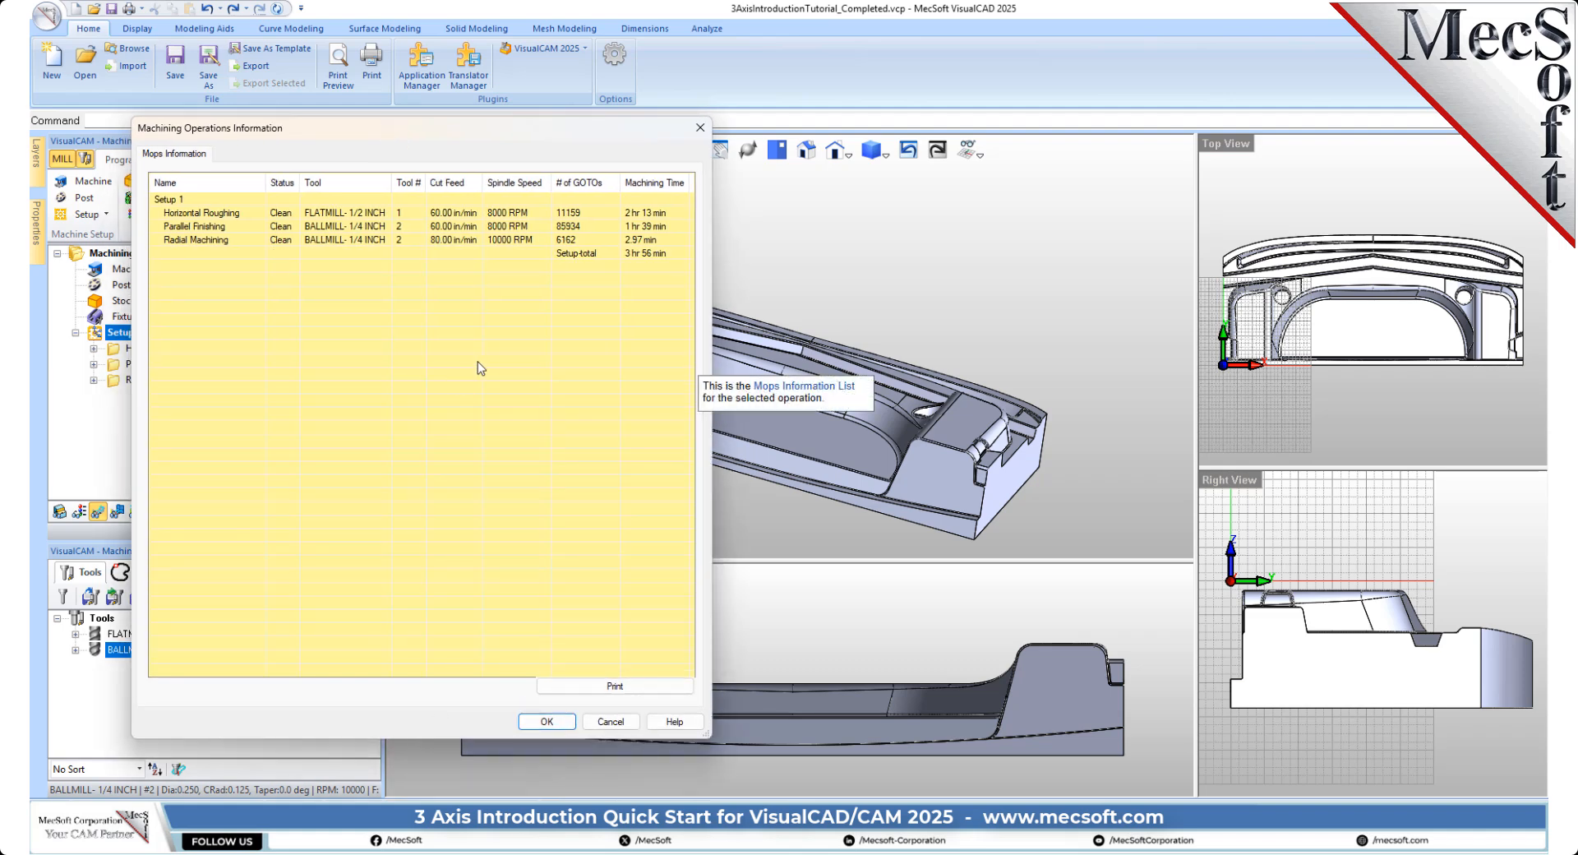
{"action": "left_click", "coordinate": [215, 212]}
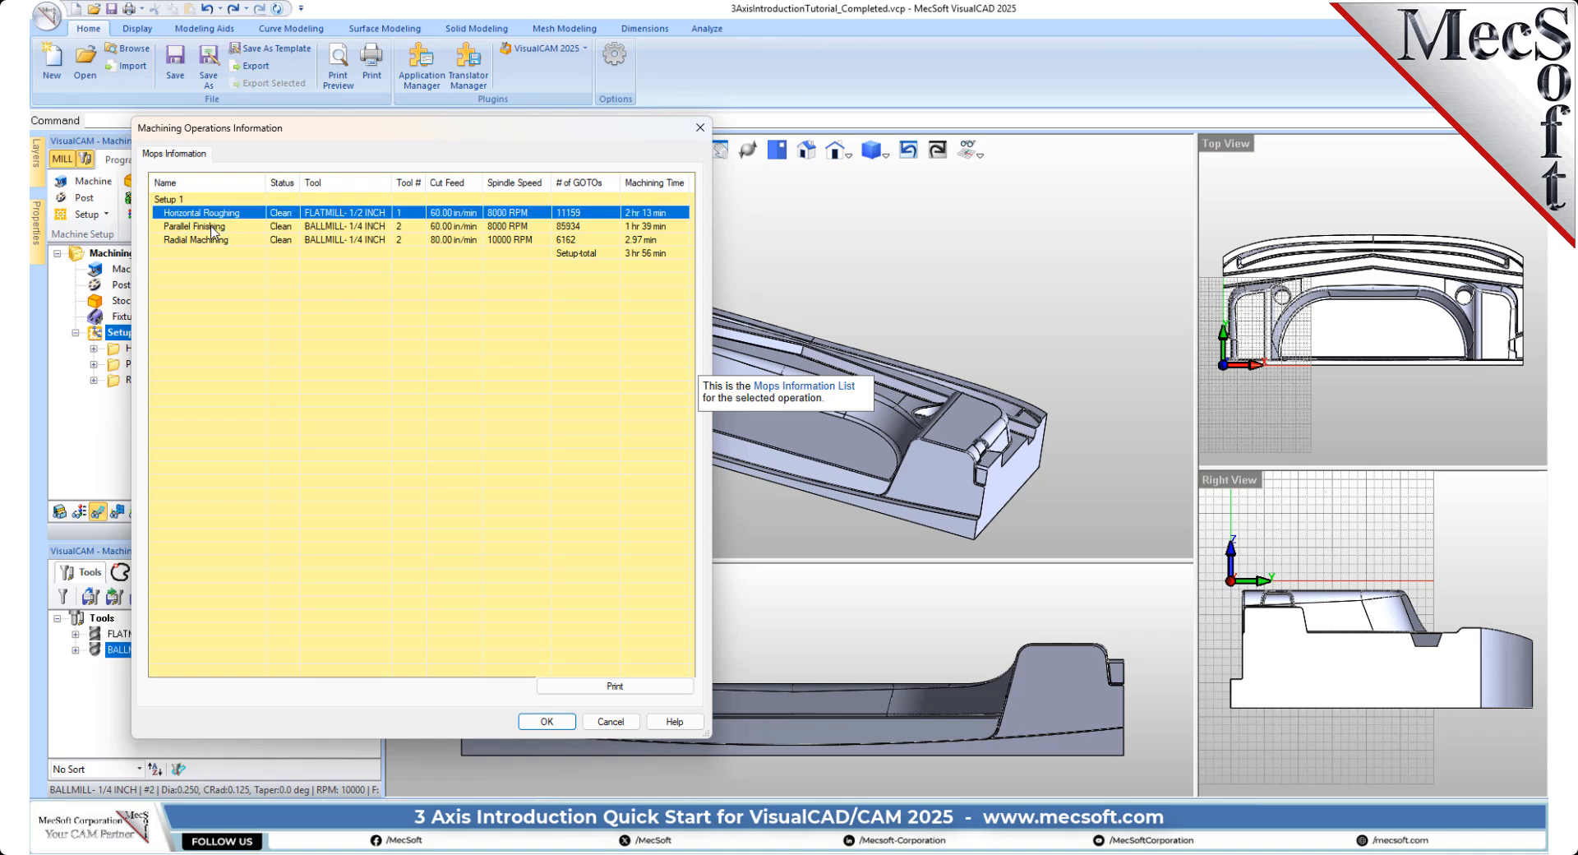
{"action": "left_click", "coordinate": [212, 228]}
{"action": "left_click", "coordinate": [208, 241]}
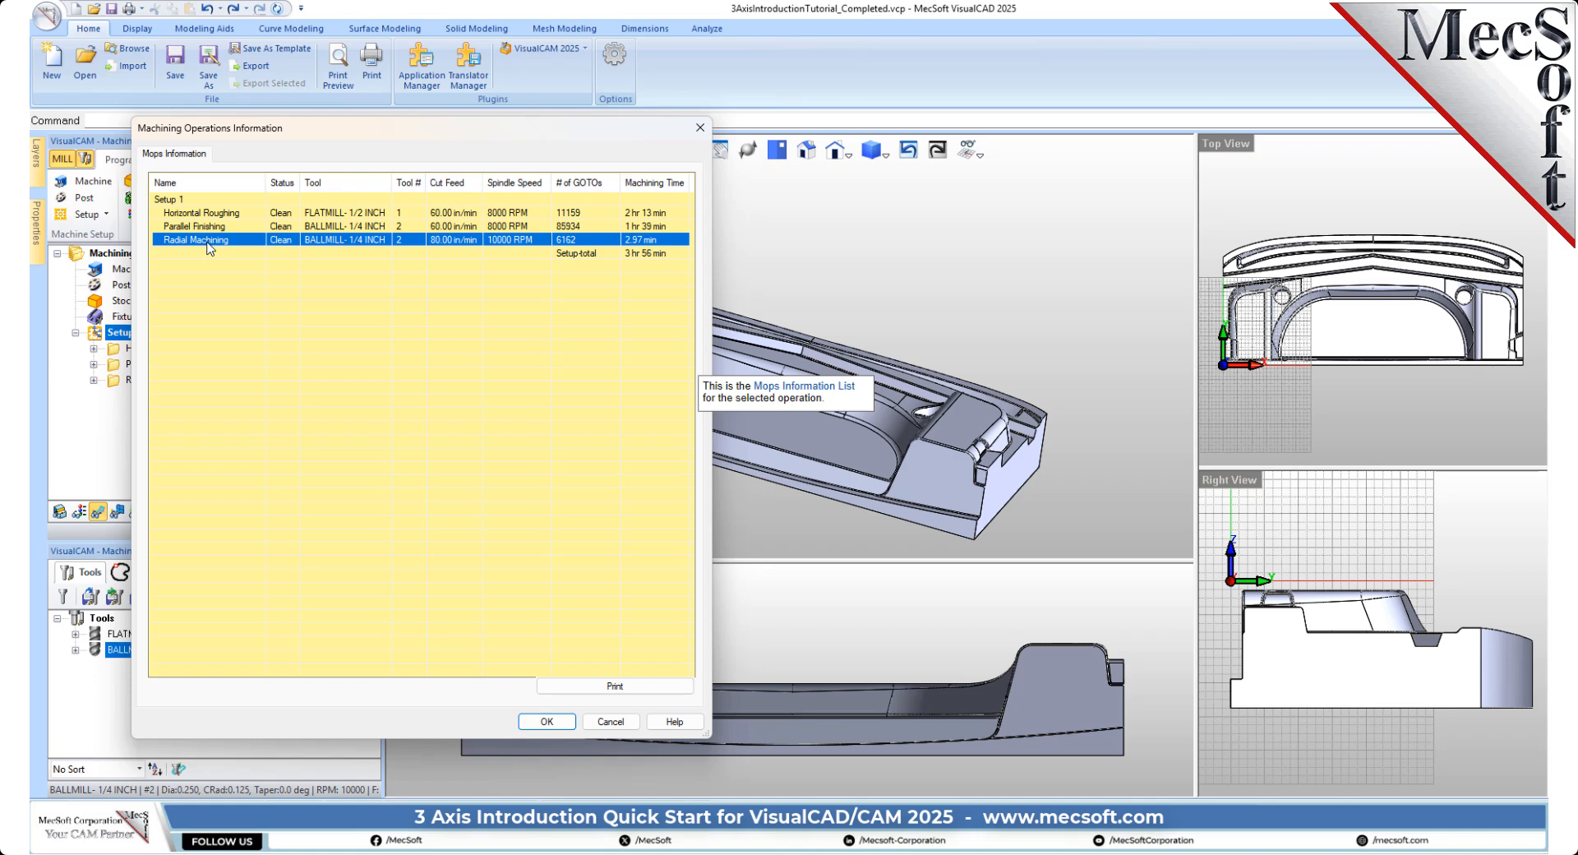
{"action": "left_click_drag", "start_coordinate": [579, 132], "coordinate": [872, 125]}
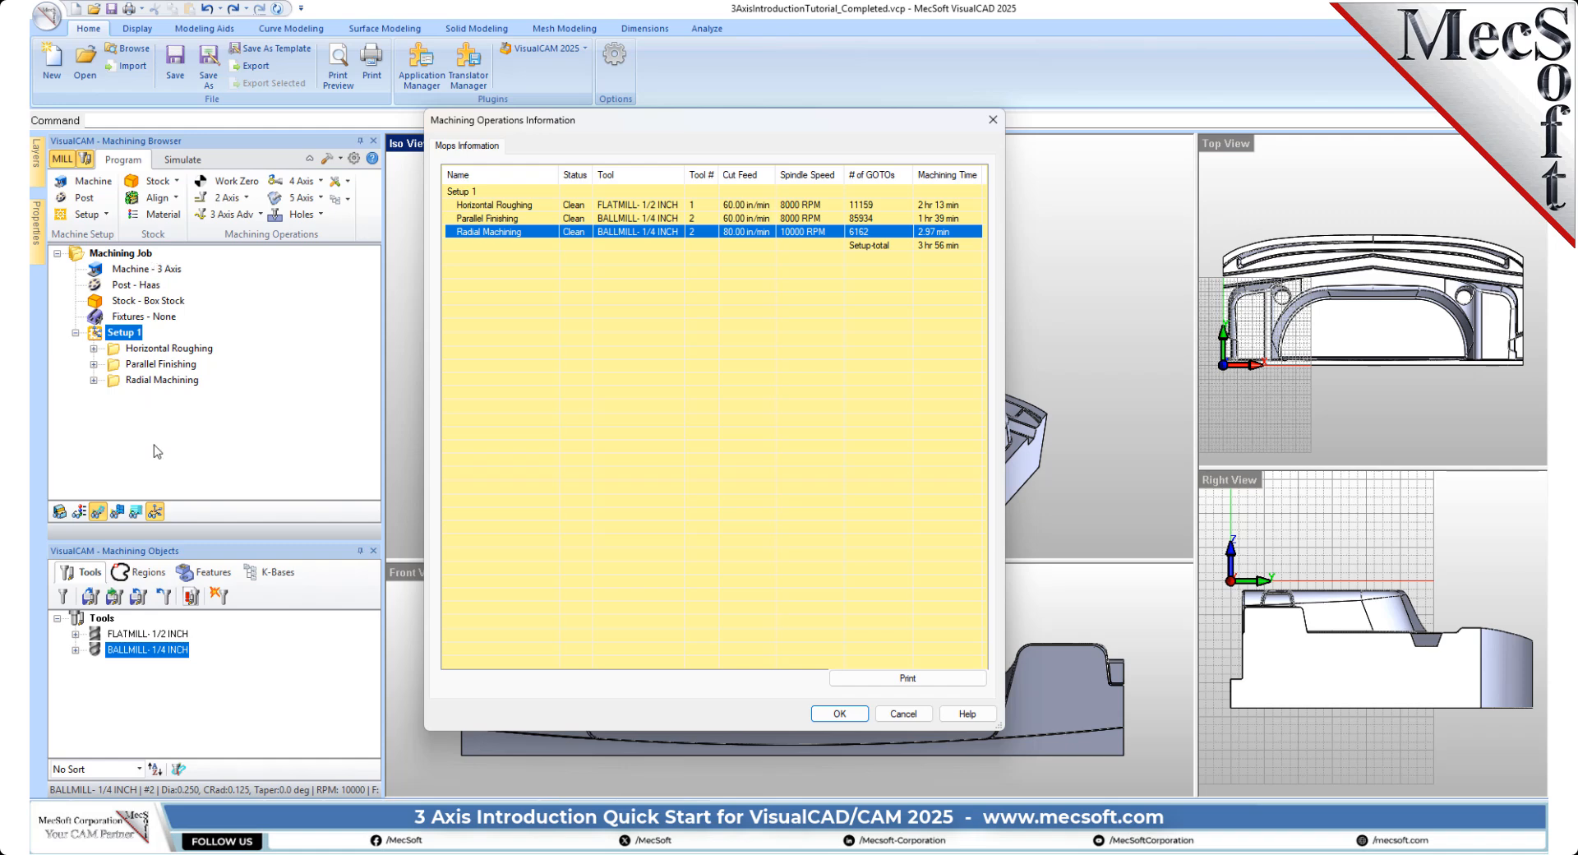
{"action": "left_click", "coordinate": [845, 715]}
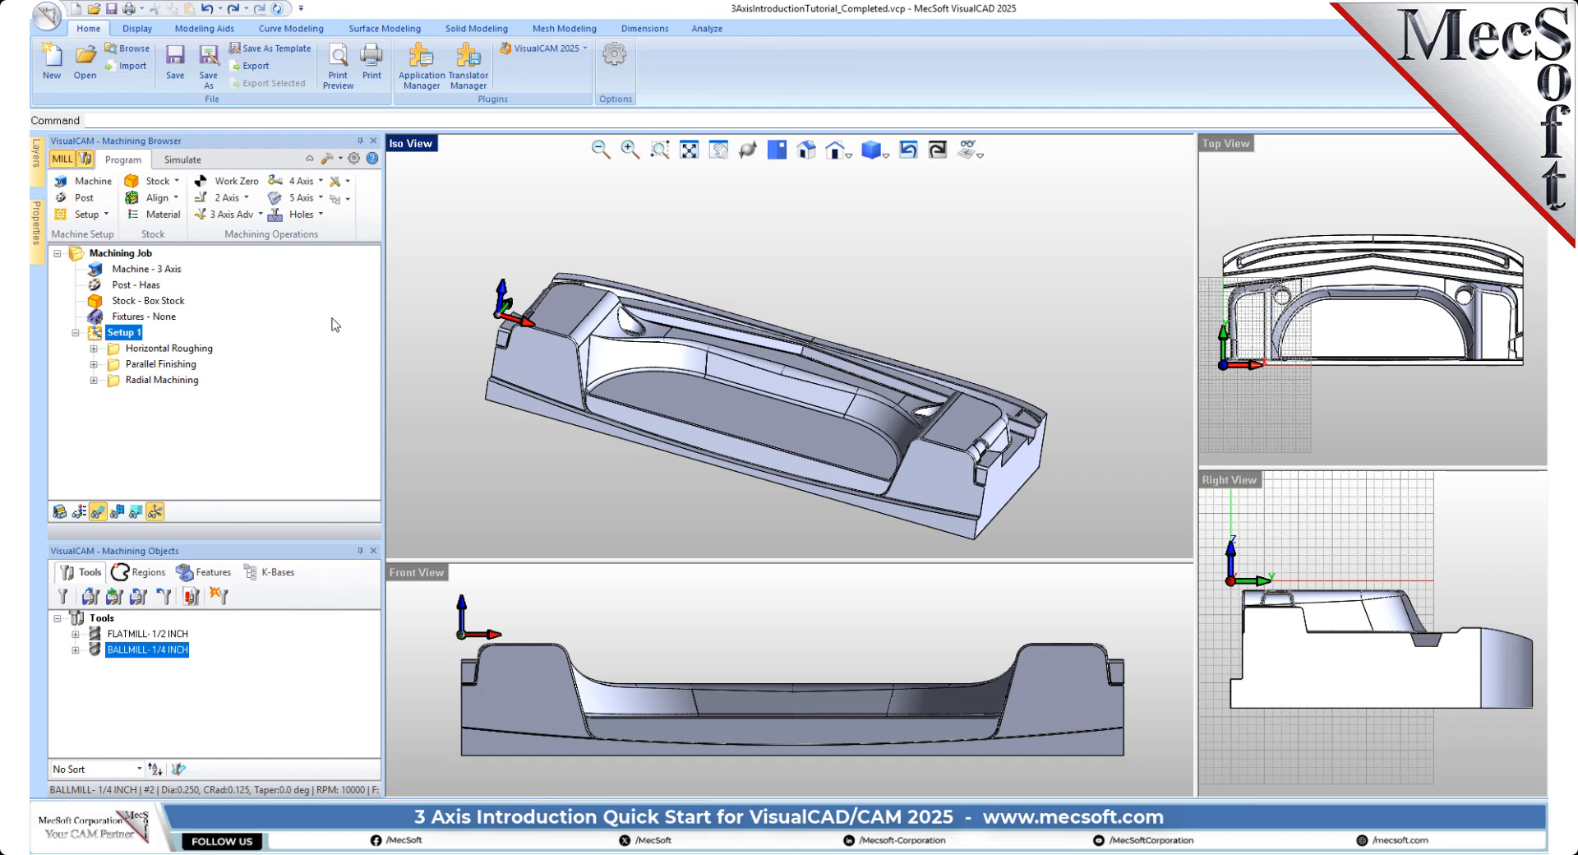
Save the shop documentation of Setup 1 as 3AxisIntroductionTutorial_Completed.htm in the QuickStart folder, using the Template2 output template
{"action": "right_click", "coordinate": [137, 338]}
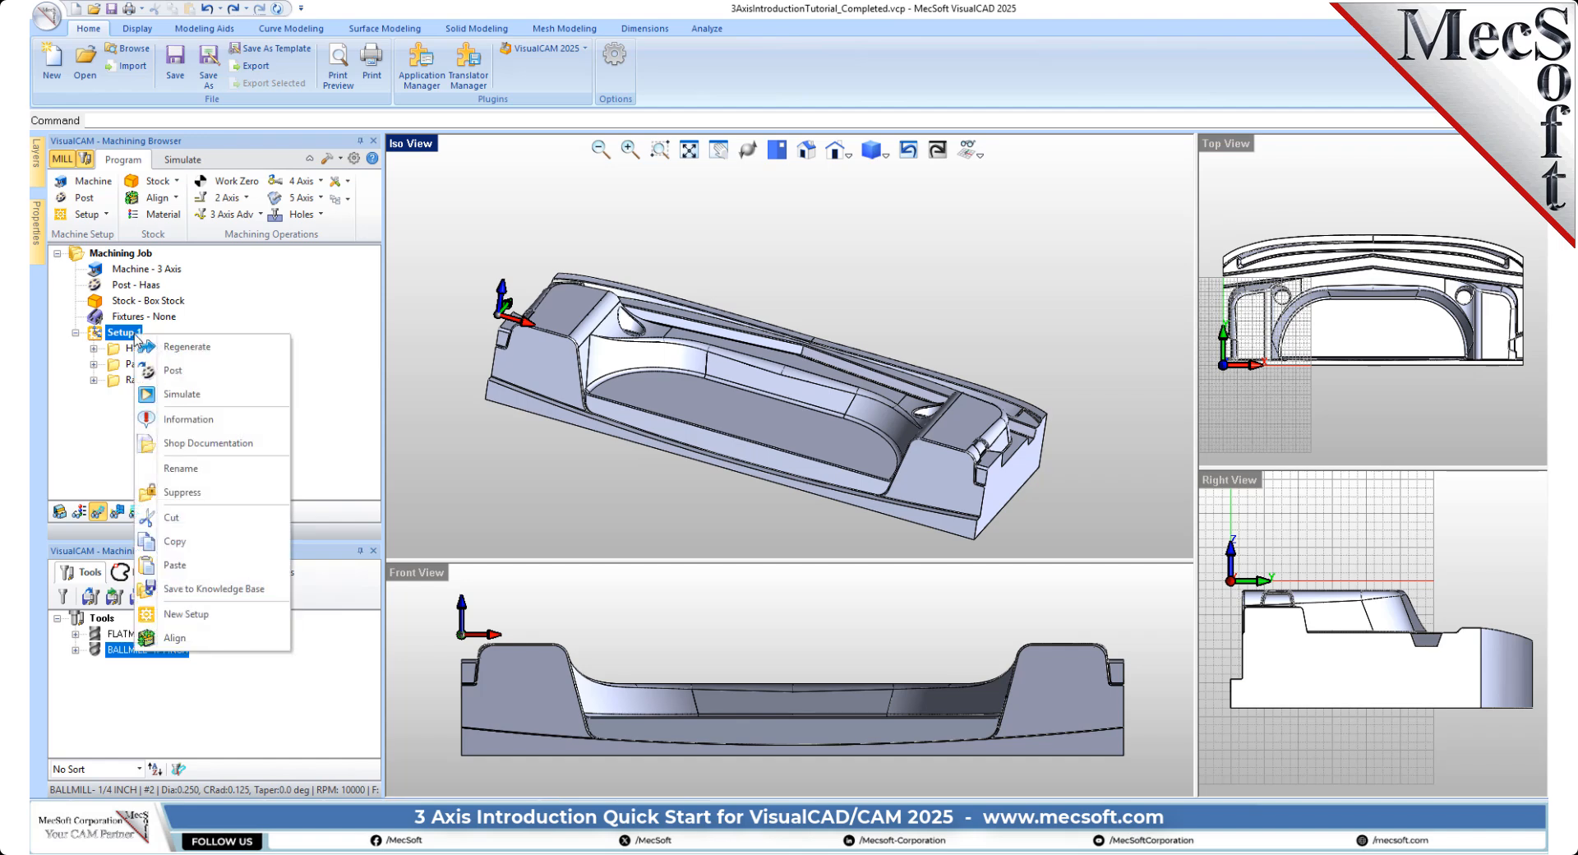
{"action": "left_click", "coordinate": [273, 444]}
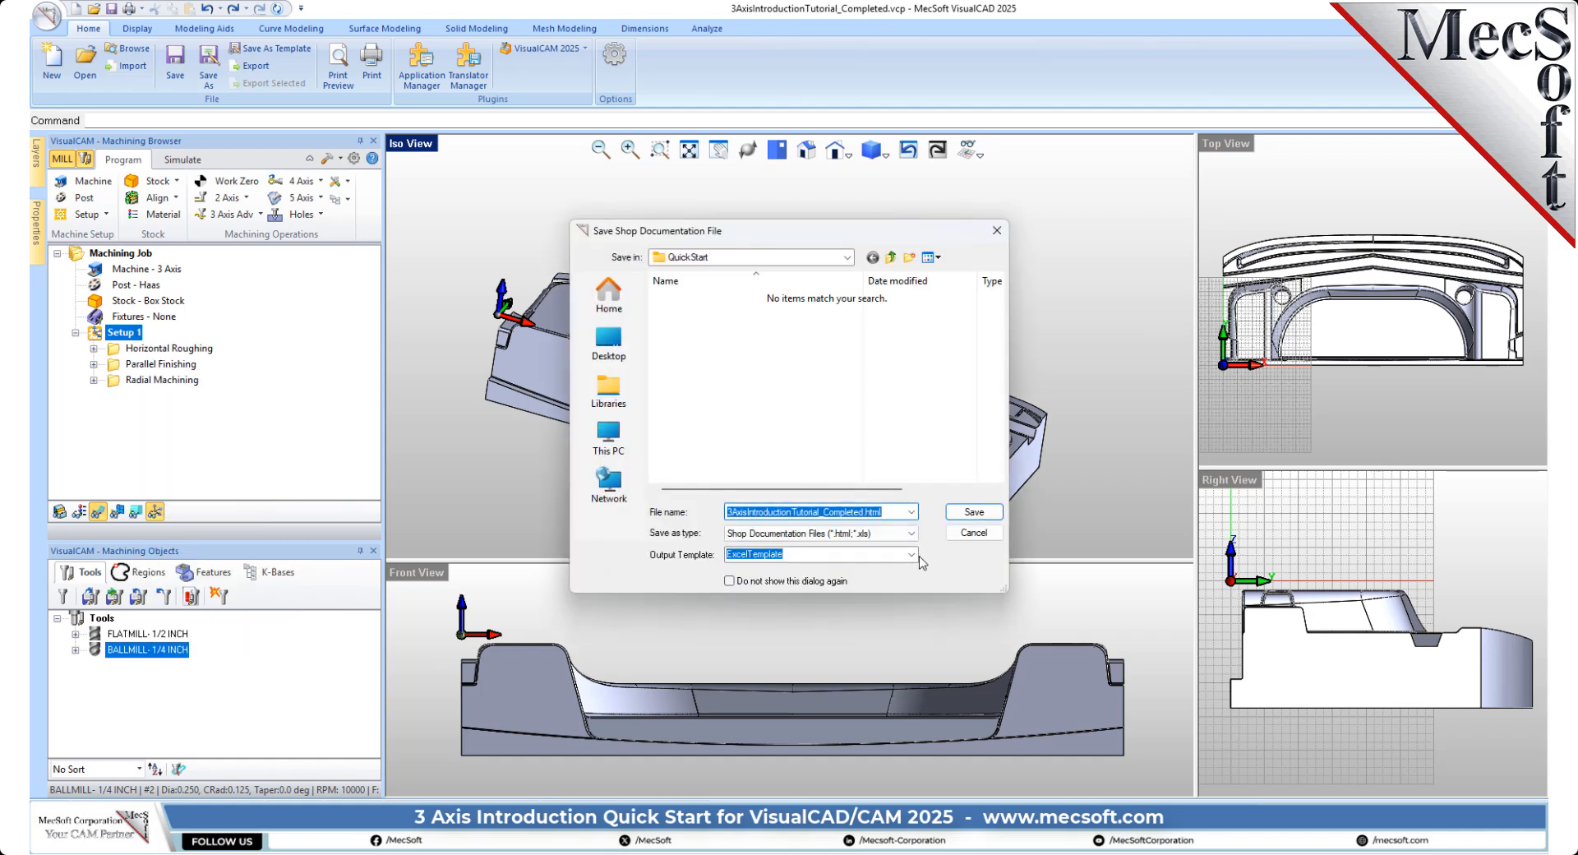
{"action": "left_click", "coordinate": [920, 558]}
{"action": "left_click", "coordinate": [779, 591]}
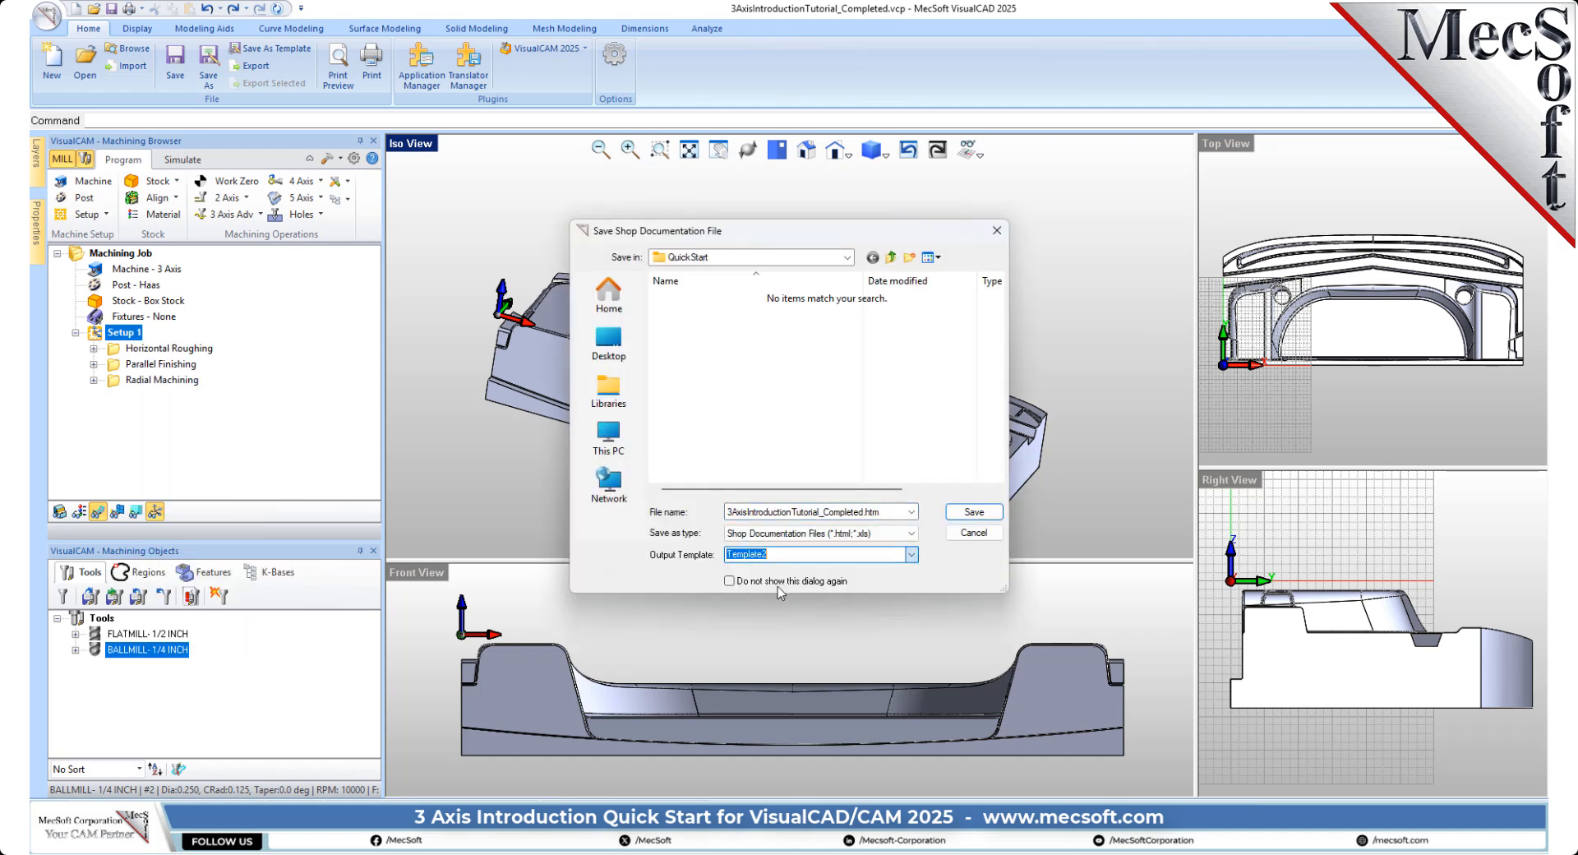
{"action": "left_click", "coordinate": [978, 515]}
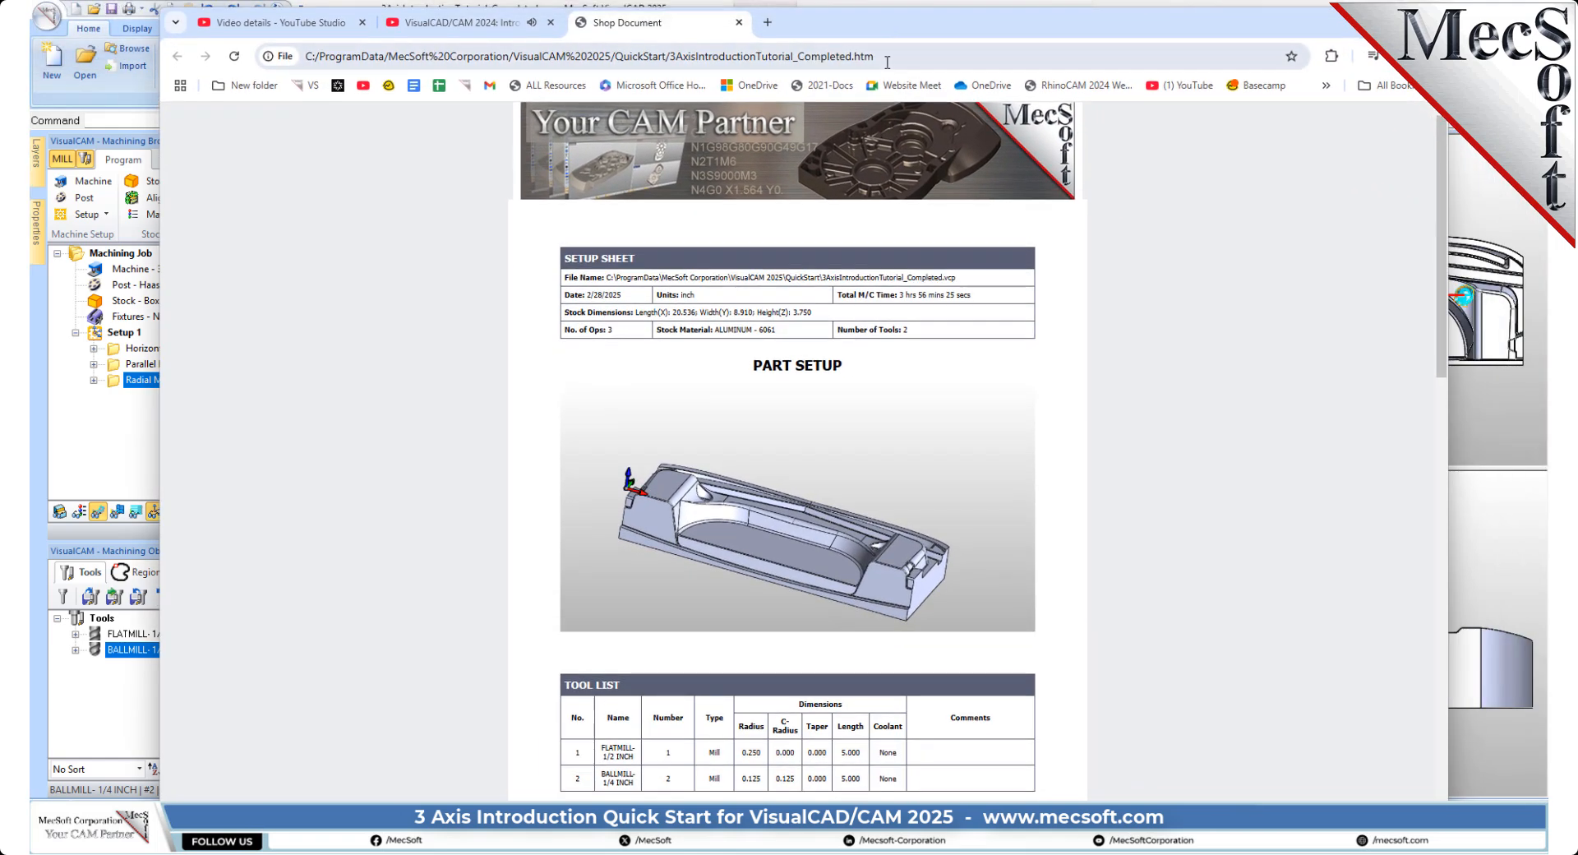
Review the shop document's setup sheet, stock dimensions, tool list and machine operations list, and narrow its browser window
{"action": "left_click_drag", "start_coordinate": [812, 313], "coordinate": [564, 321]}
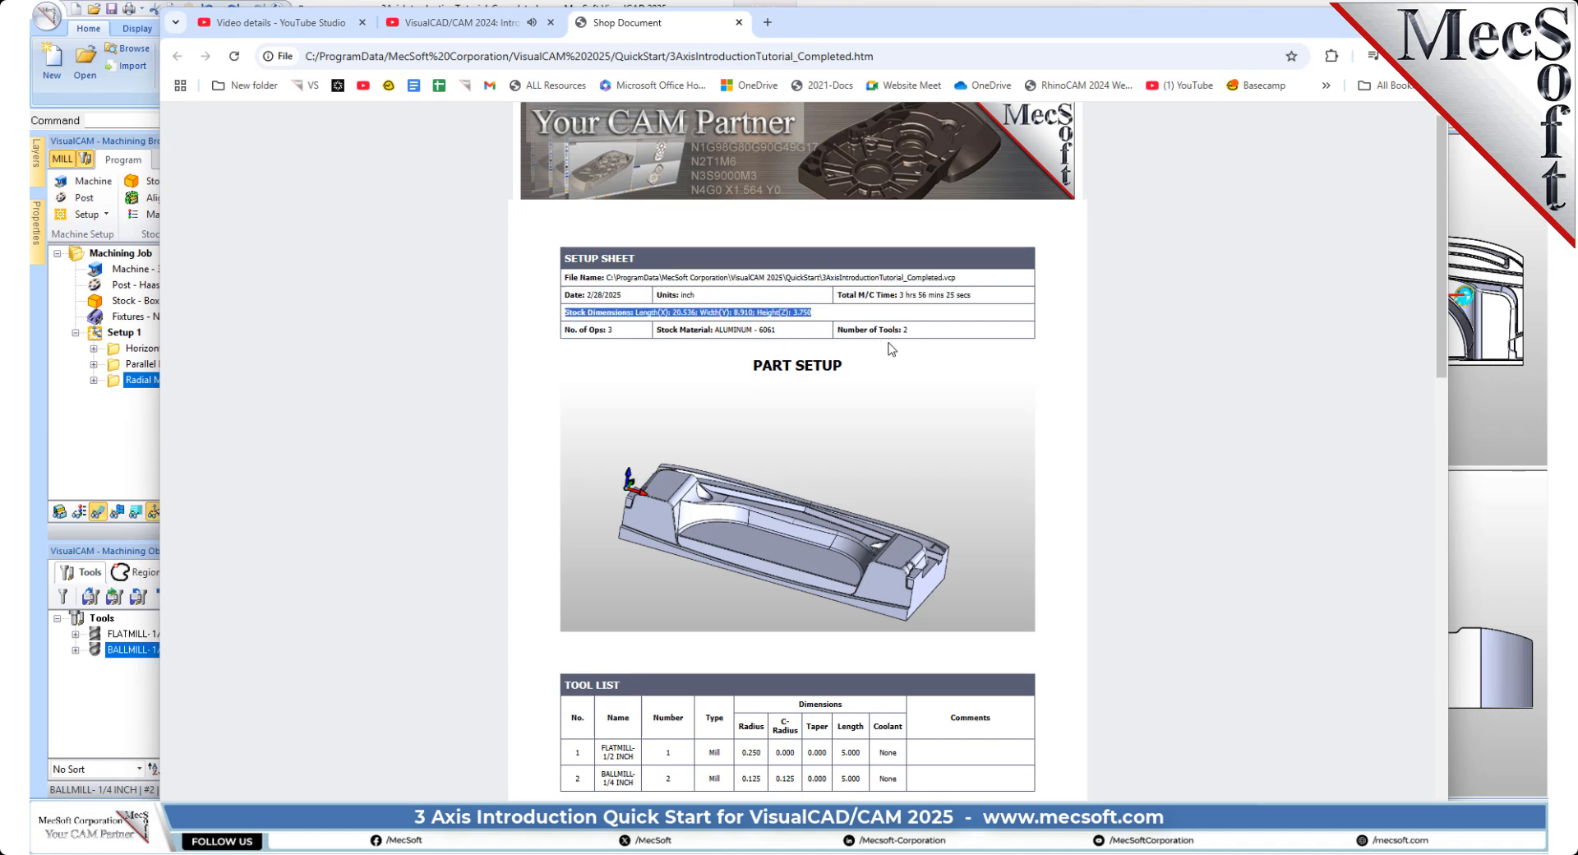
{"action": "scroll", "coordinate": [944, 296], "scroll_direction": "down", "scroll_amount": 6}
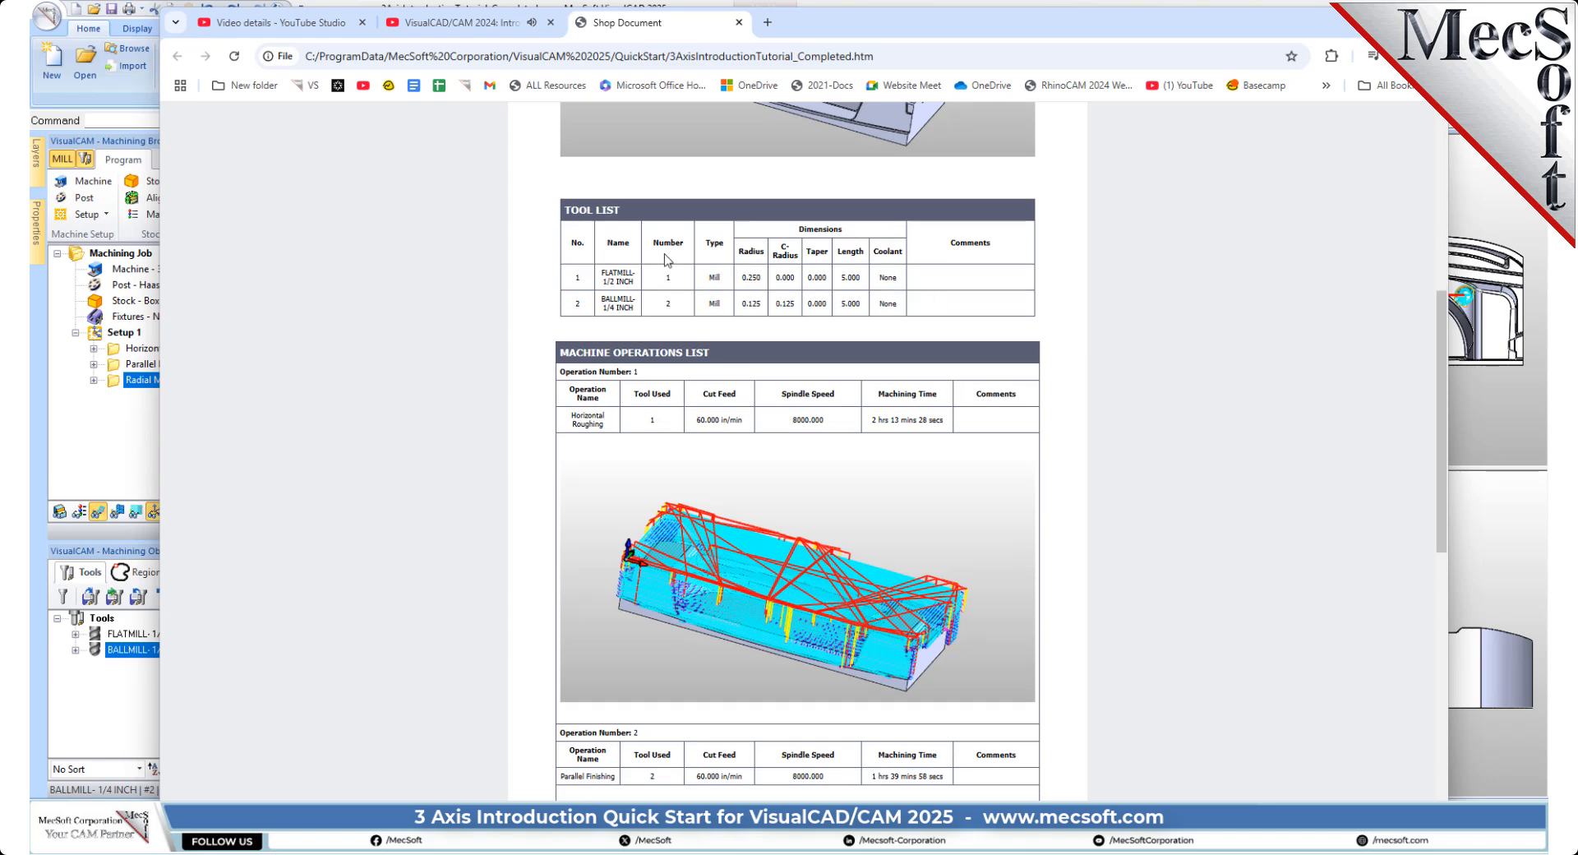
{"action": "scroll", "coordinate": [809, 333], "scroll_direction": "down", "scroll_amount": 3}
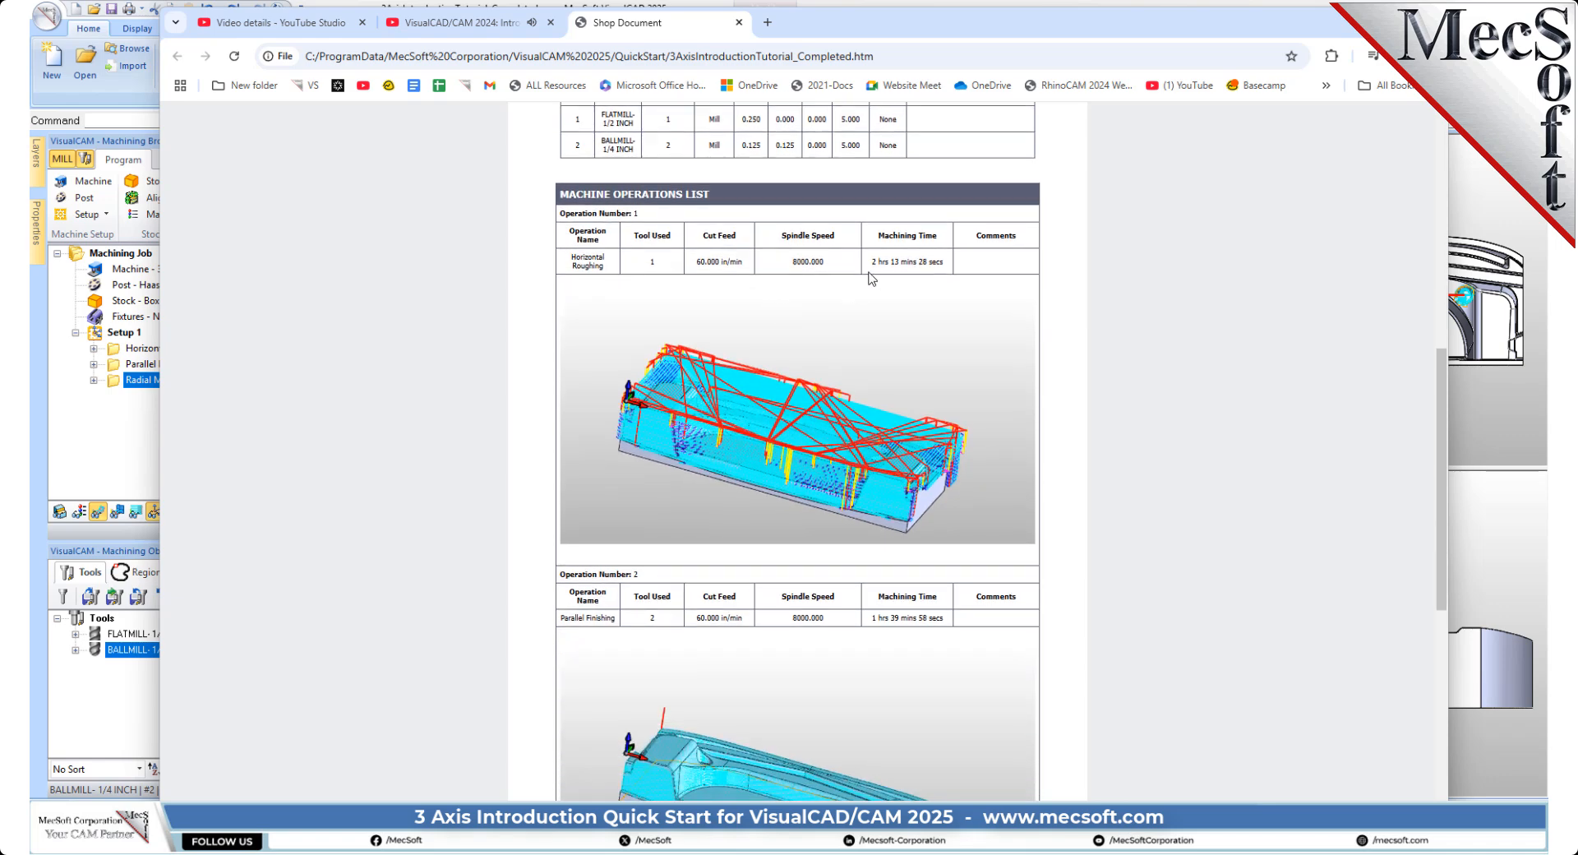
{"action": "scroll", "coordinate": [810, 333], "scroll_direction": "down", "scroll_amount": 4}
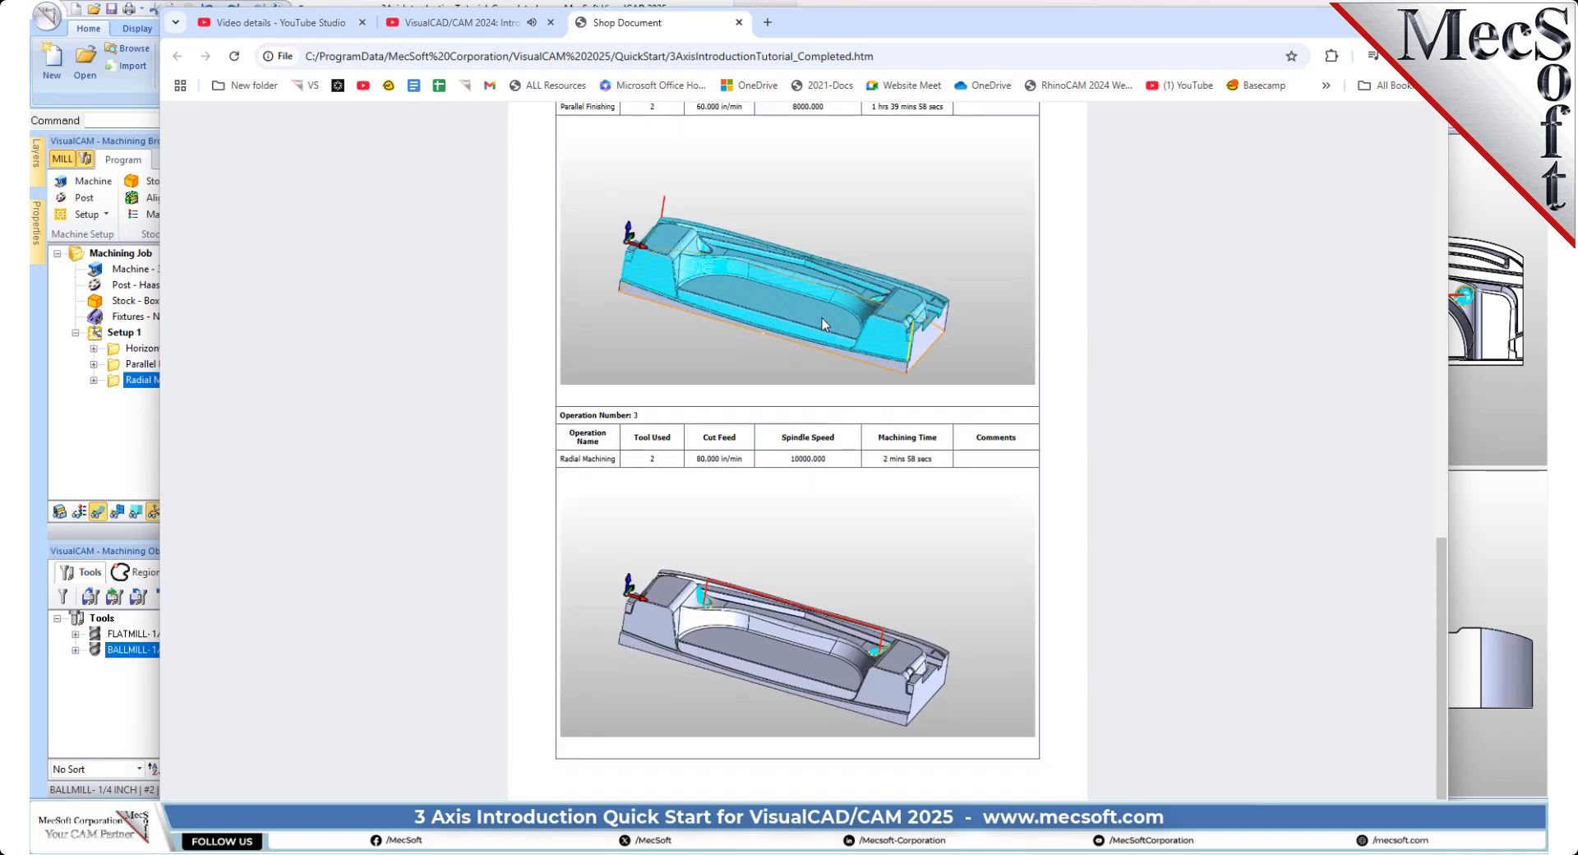
{"action": "scroll", "coordinate": [822, 319], "scroll_direction": "up", "scroll_amount": 15}
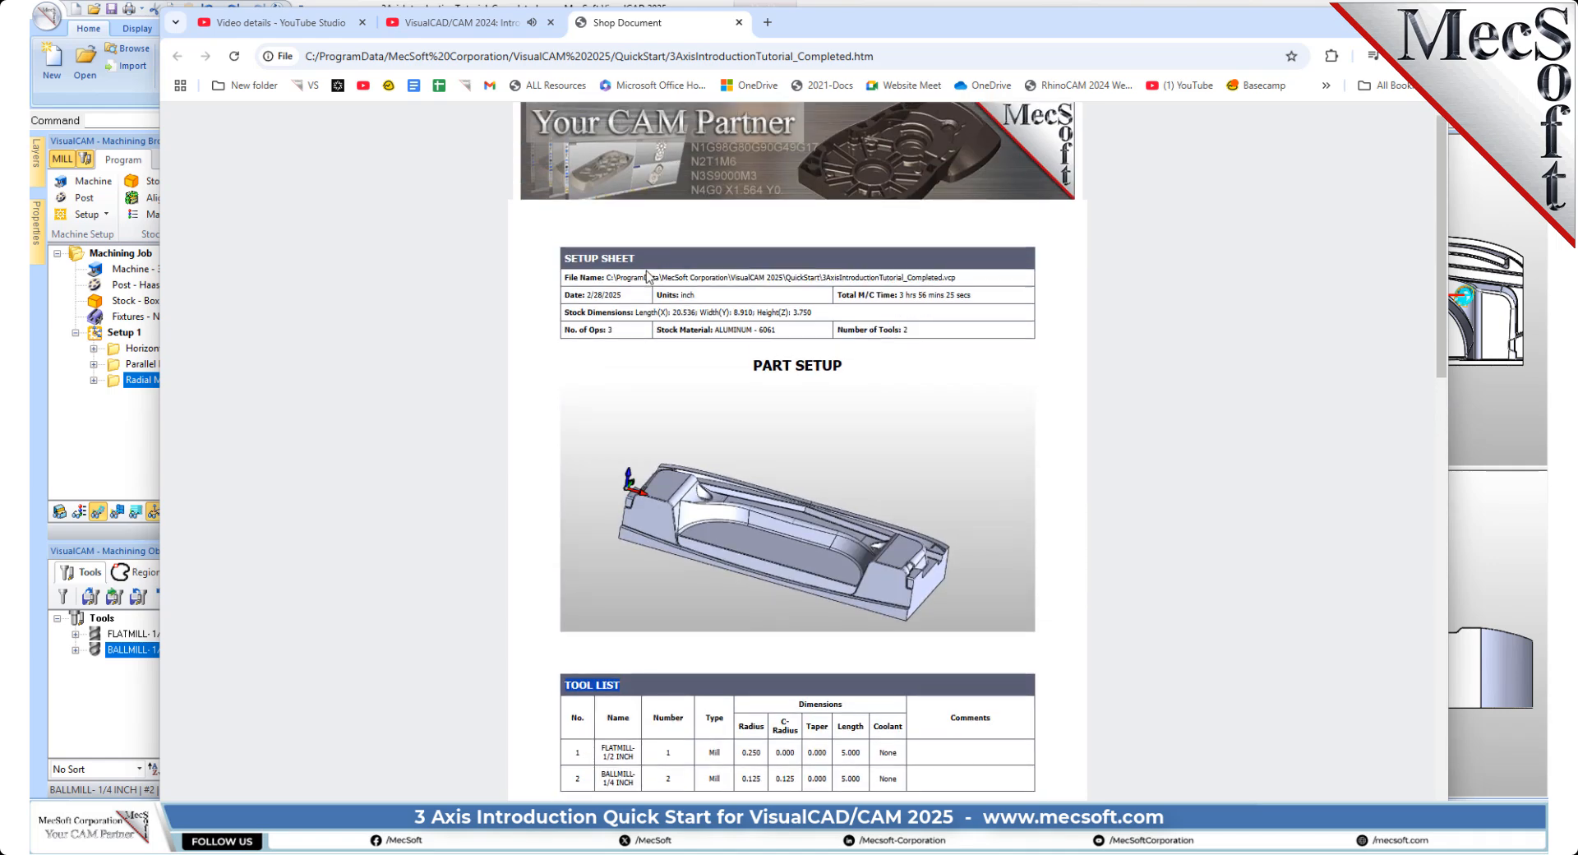
{"action": "left_click_drag", "start_coordinate": [159, 336], "coordinate": [635, 339]}
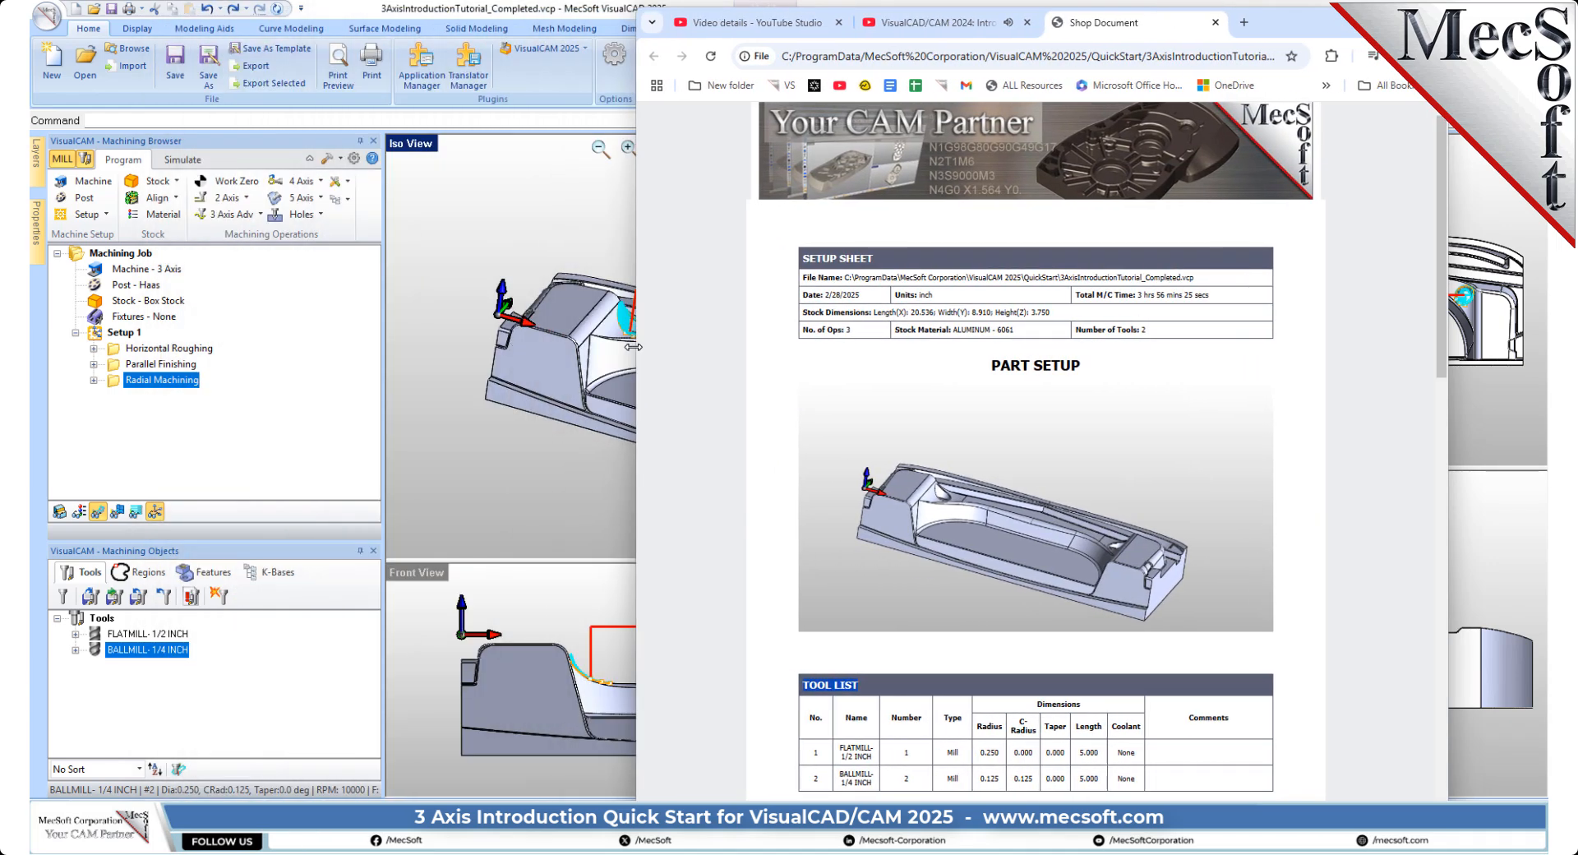